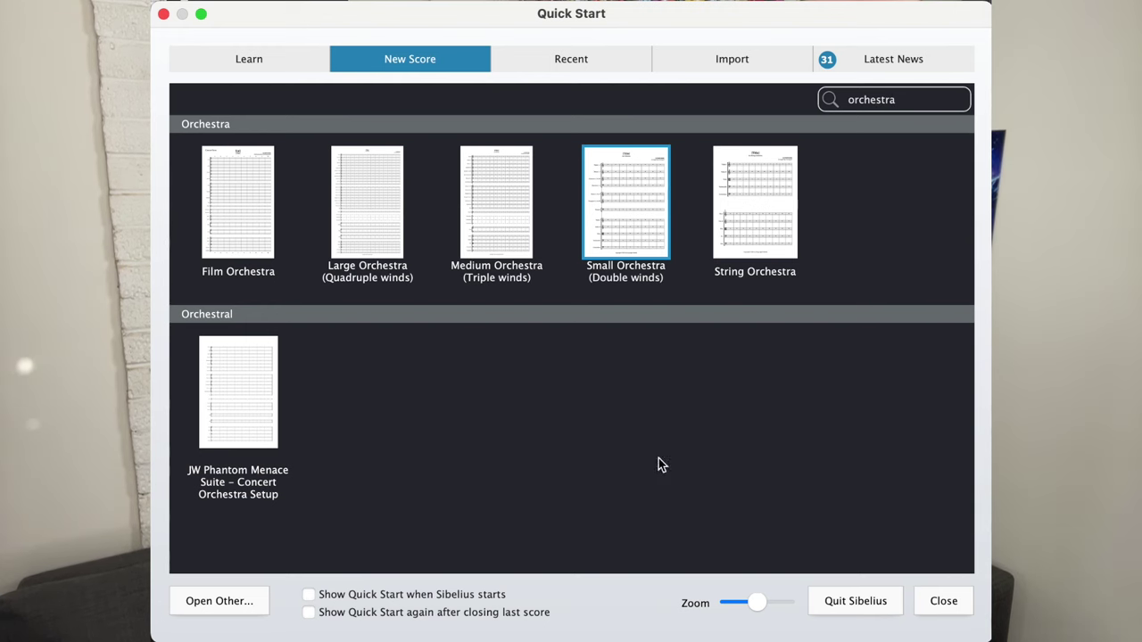
- Create a Small Orchestra (Double winds) score titled 'Scarey Sonata for Orchestra', Andante, three flats, four bars
{"action": "left_click", "coordinate": [650, 214]}
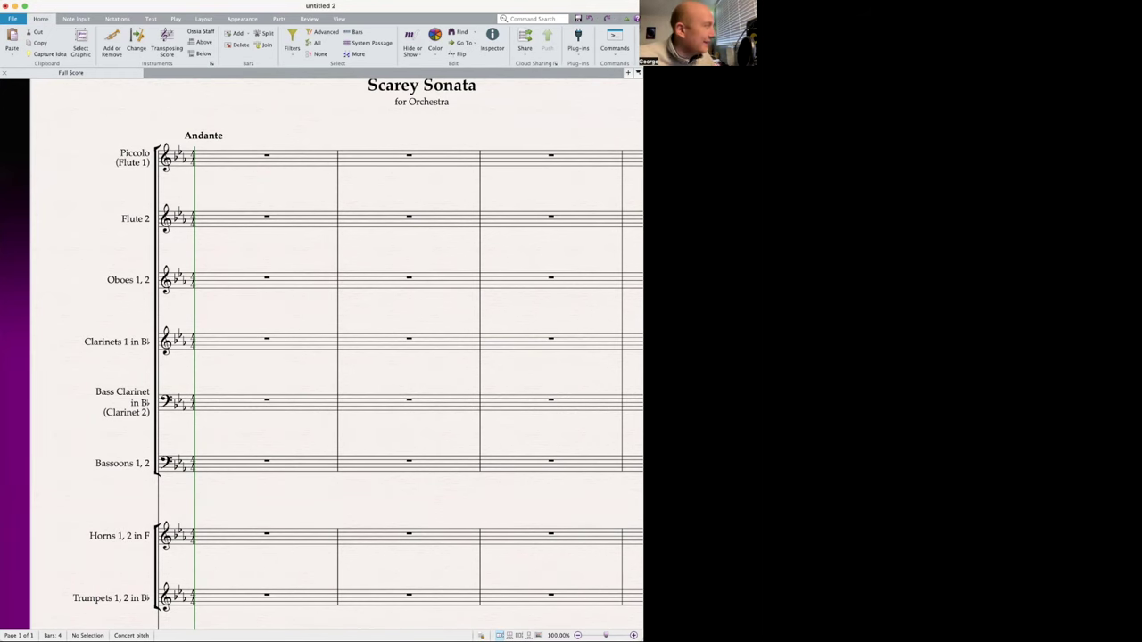
{"action": "scroll", "coordinate": [436, 429], "scroll_direction": "up", "scroll_amount": 1}
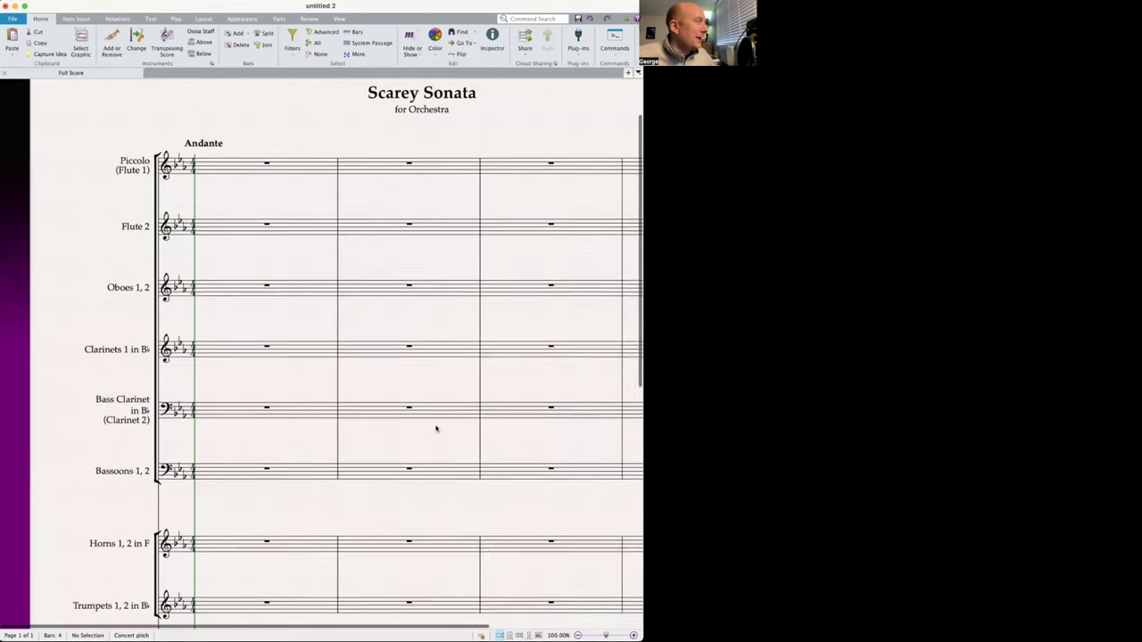
{"action": "scroll", "coordinate": [436, 429], "scroll_direction": "down", "scroll_amount": 1}
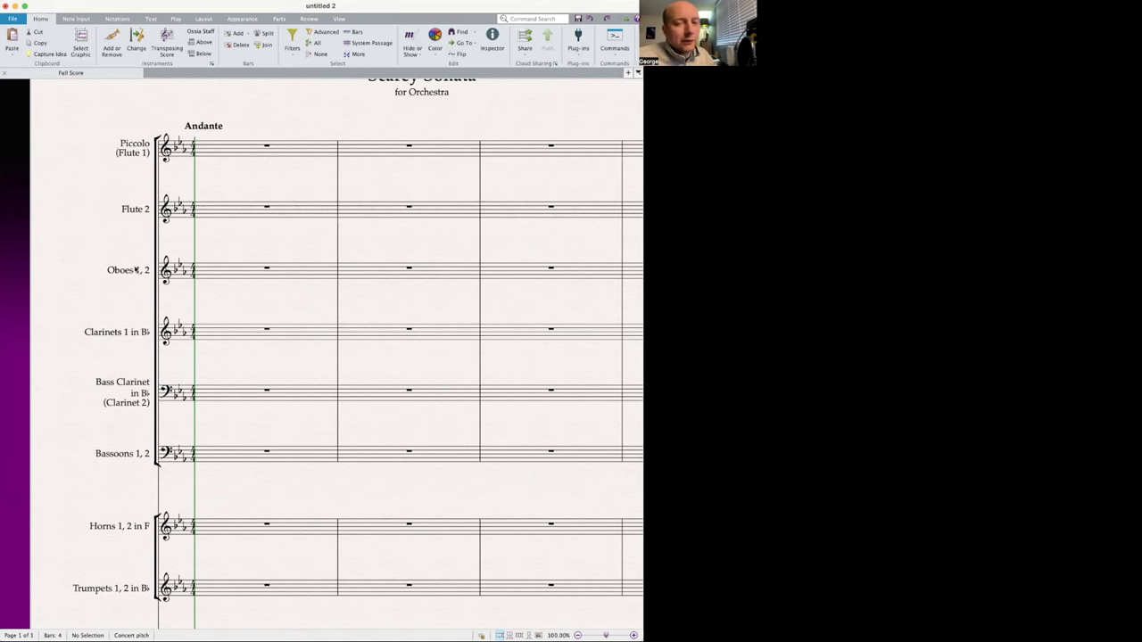
{"action": "scroll", "coordinate": [91, 421], "scroll_direction": "down", "scroll_amount": 3}
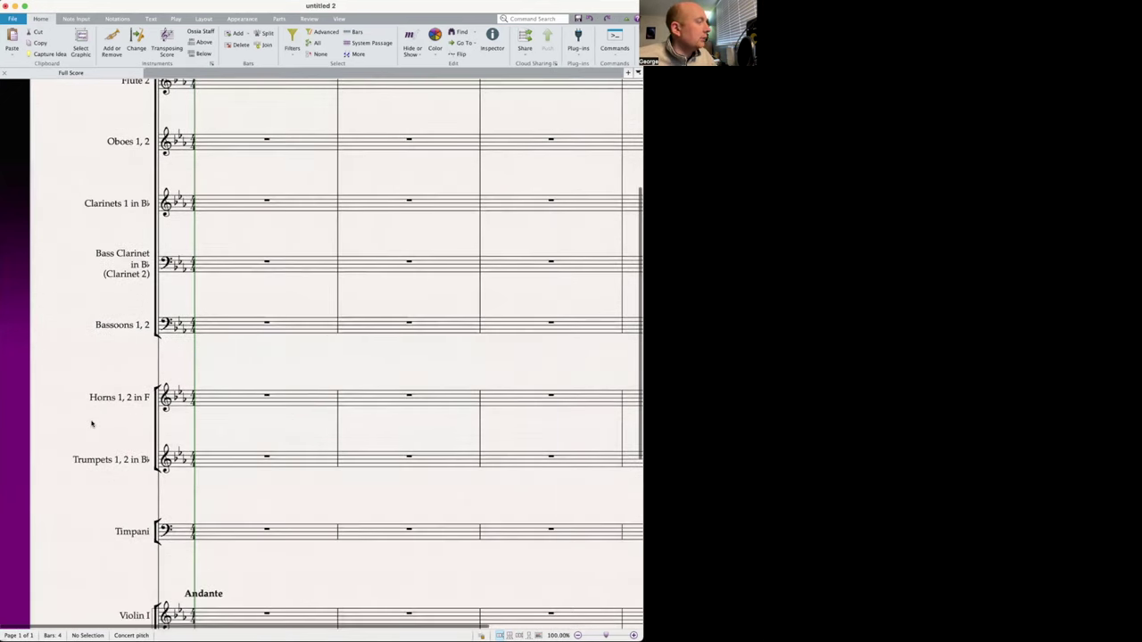
{"action": "scroll", "coordinate": [92, 422], "scroll_direction": "up", "scroll_amount": 3}
{"action": "scroll", "coordinate": [92, 422], "scroll_direction": "down", "scroll_amount": 3}
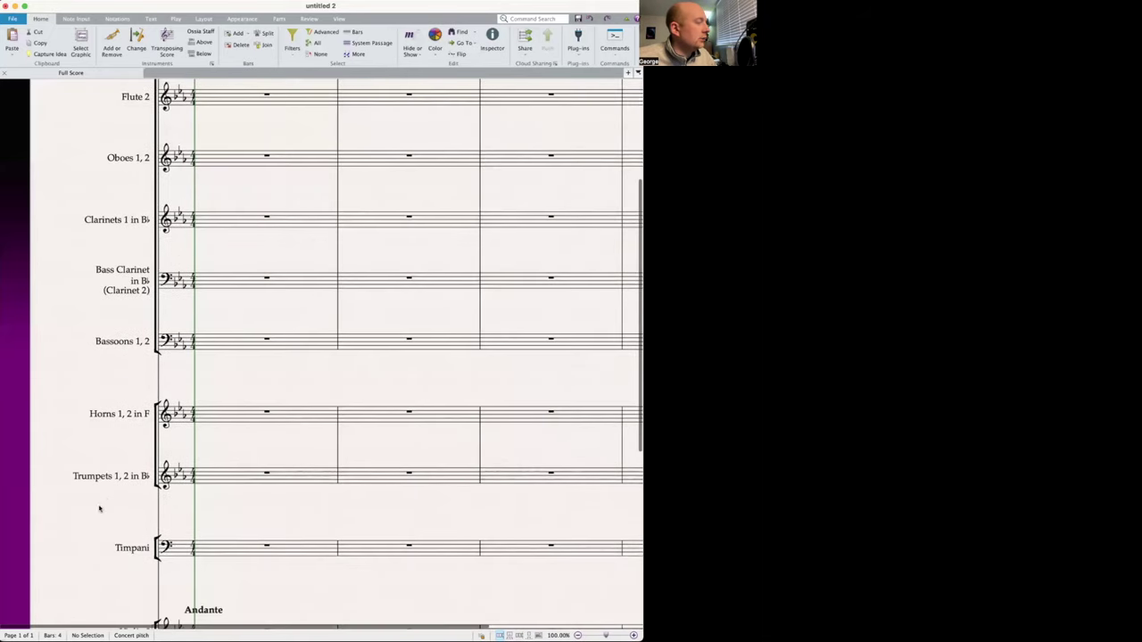
{"action": "scroll", "coordinate": [104, 497], "scroll_direction": "down", "scroll_amount": 3}
{"action": "scroll", "coordinate": [107, 482], "scroll_direction": "down", "scroll_amount": 2}
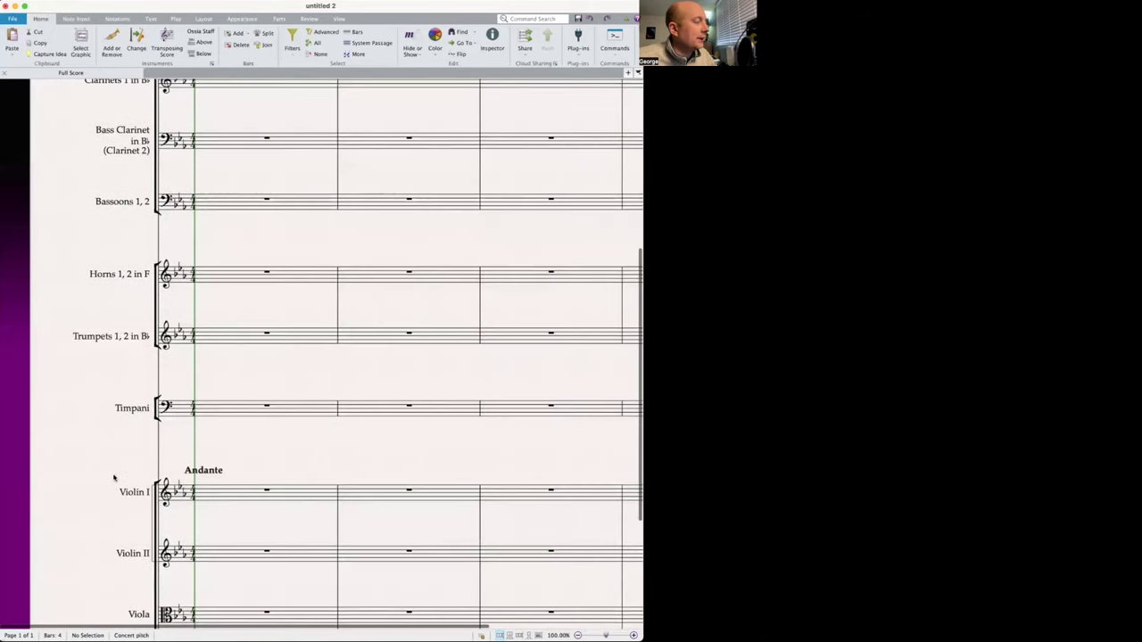
{"action": "scroll", "coordinate": [304, 405], "scroll_direction": "down", "scroll_amount": 3}
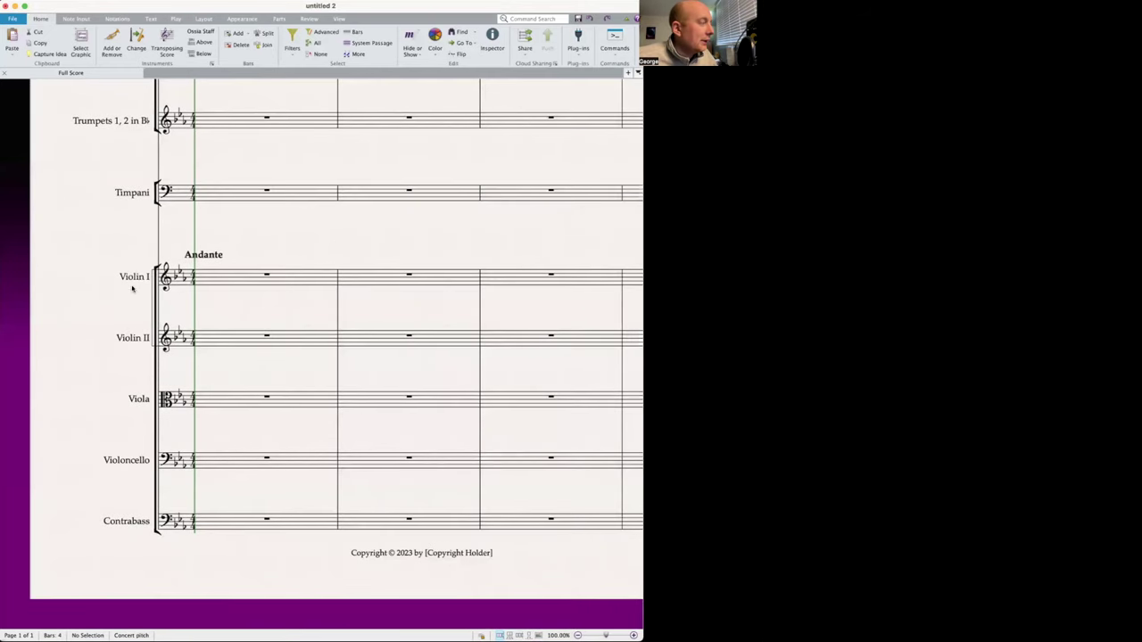
{"action": "scroll", "coordinate": [129, 336], "scroll_direction": "up", "scroll_amount": 10}
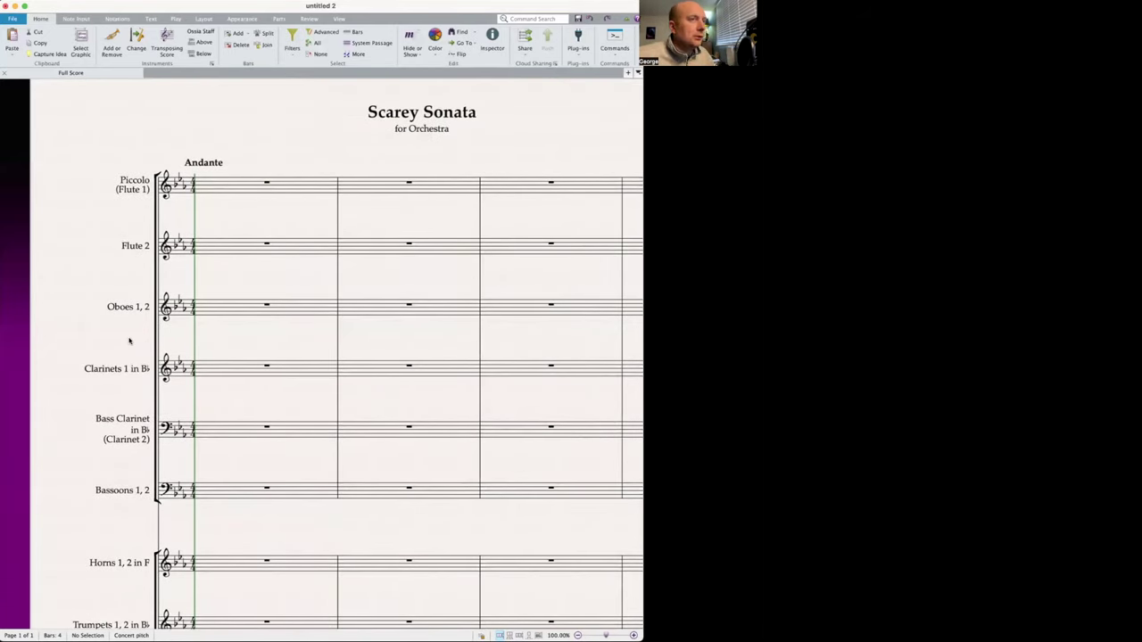
{"action": "scroll", "coordinate": [134, 337], "scroll_direction": "down", "scroll_amount": 3}
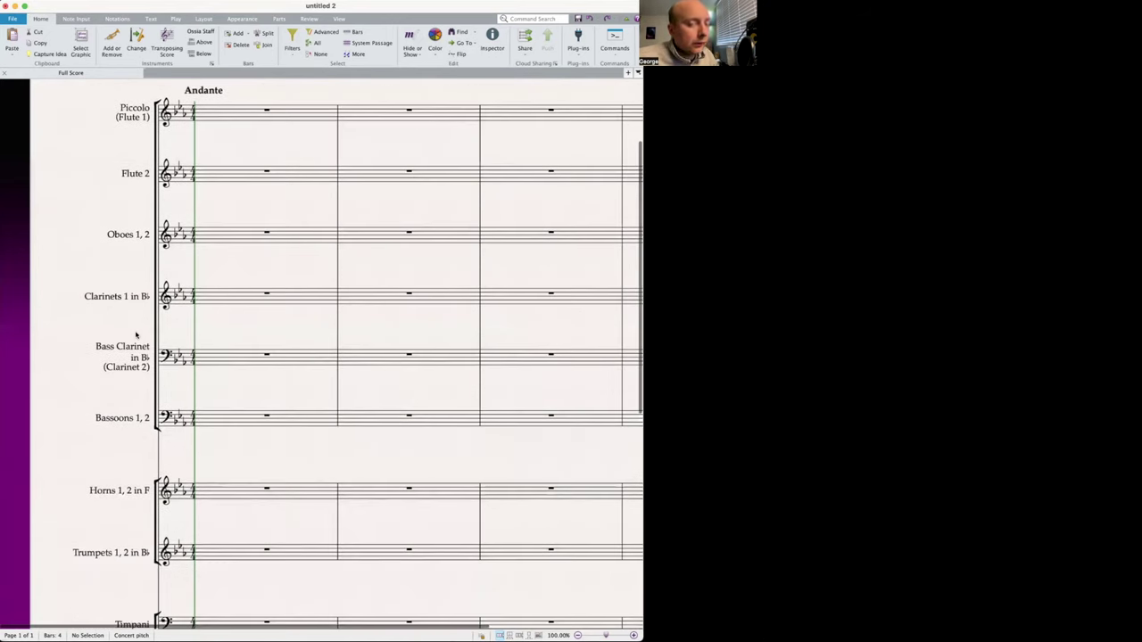
{"action": "scroll", "coordinate": [168, 328], "scroll_direction": "down", "scroll_amount": 1}
{"action": "scroll", "coordinate": [168, 326], "scroll_direction": "down", "scroll_amount": 2}
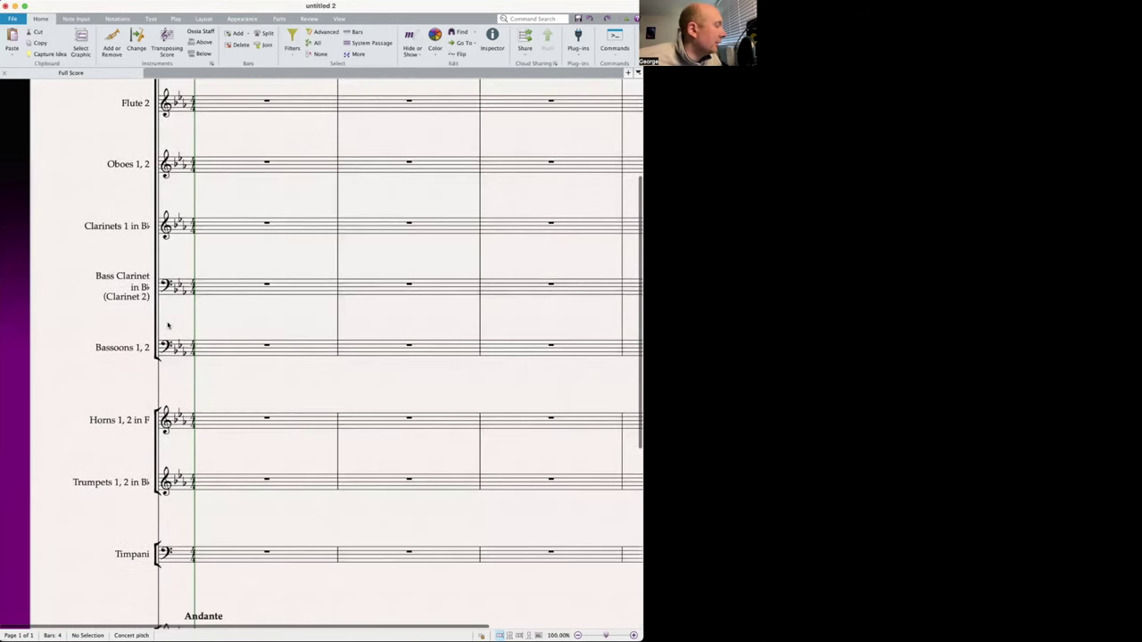
{"action": "scroll", "coordinate": [169, 327], "scroll_direction": "up", "scroll_amount": 6}
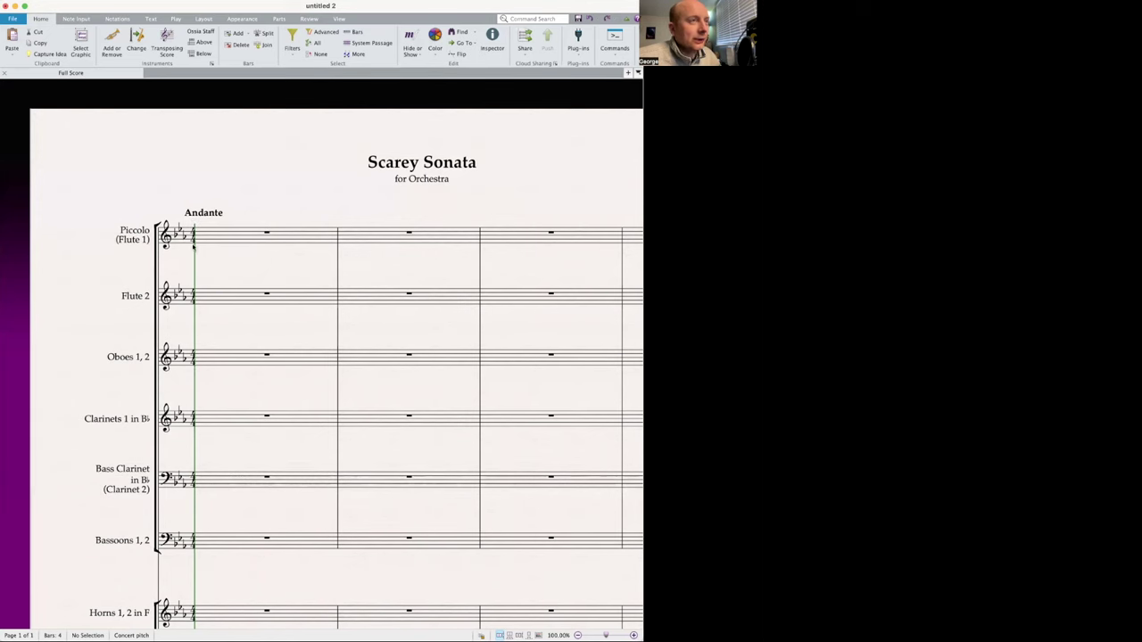
{"action": "scroll", "coordinate": [253, 276], "scroll_direction": "down", "scroll_amount": 1}
{"action": "scroll", "coordinate": [253, 276], "scroll_direction": "right", "scroll_amount": 3}
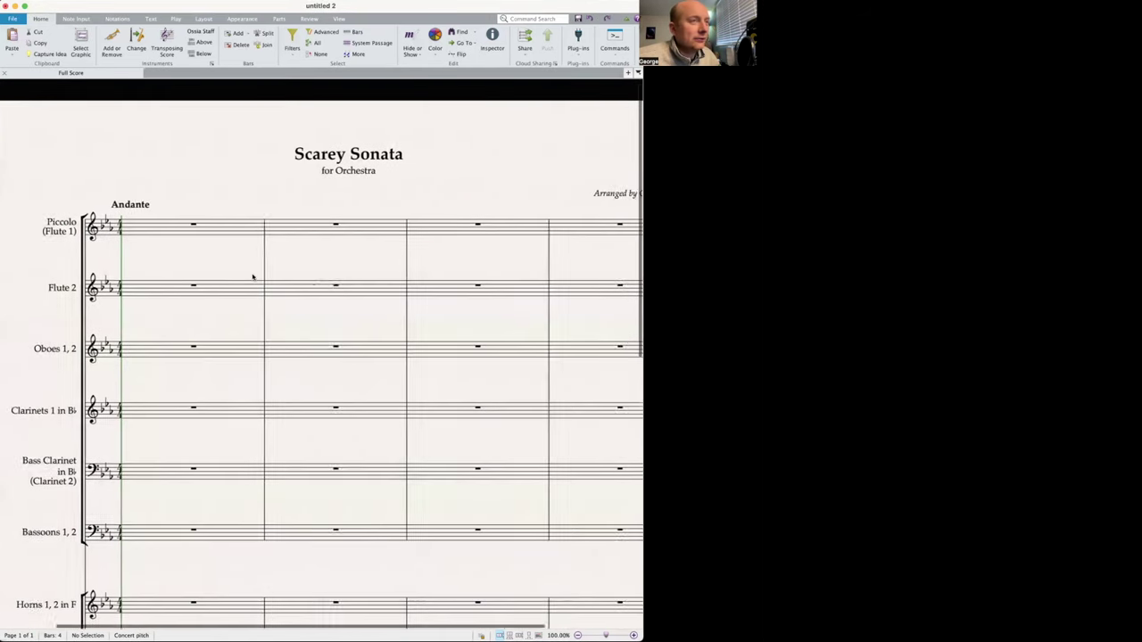
{"action": "scroll", "coordinate": [252, 277], "scroll_direction": "down", "scroll_amount": 5}
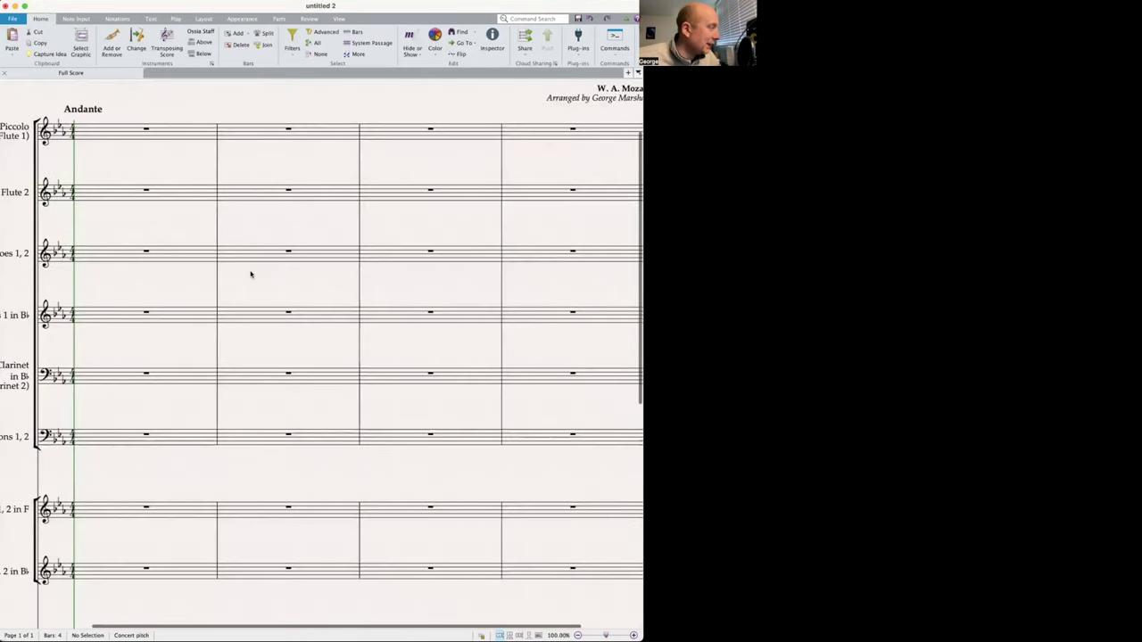
{"action": "scroll", "coordinate": [250, 273], "scroll_direction": "left", "scroll_amount": 1}
{"action": "scroll", "coordinate": [164, 262], "scroll_direction": "up", "scroll_amount": 2}
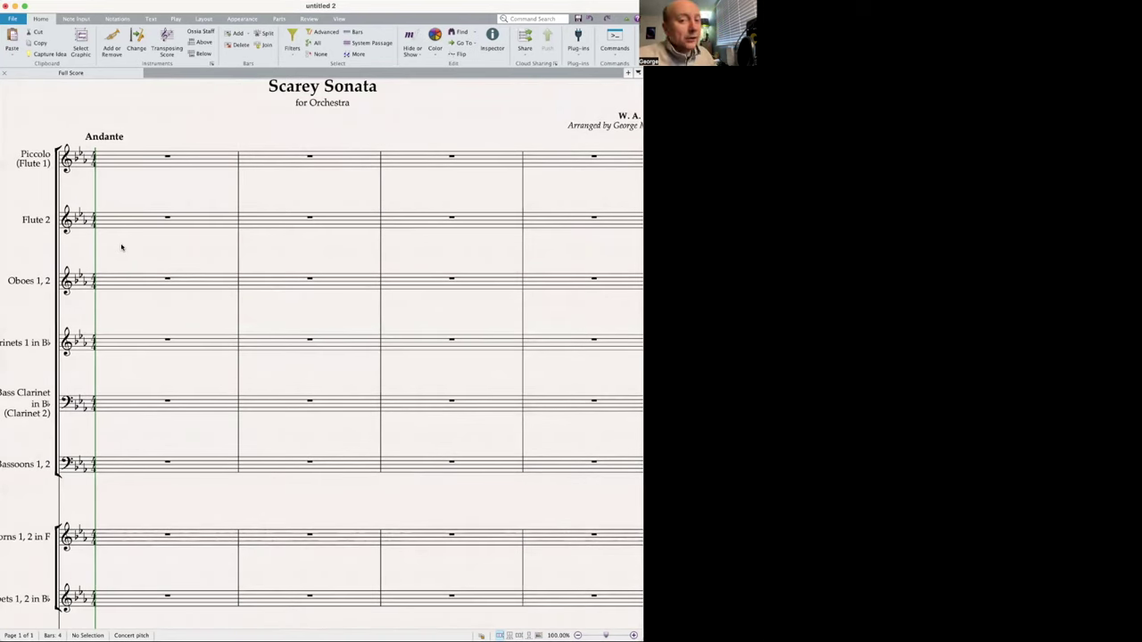
{"action": "scroll", "coordinate": [123, 247], "scroll_direction": "down", "scroll_amount": 5}
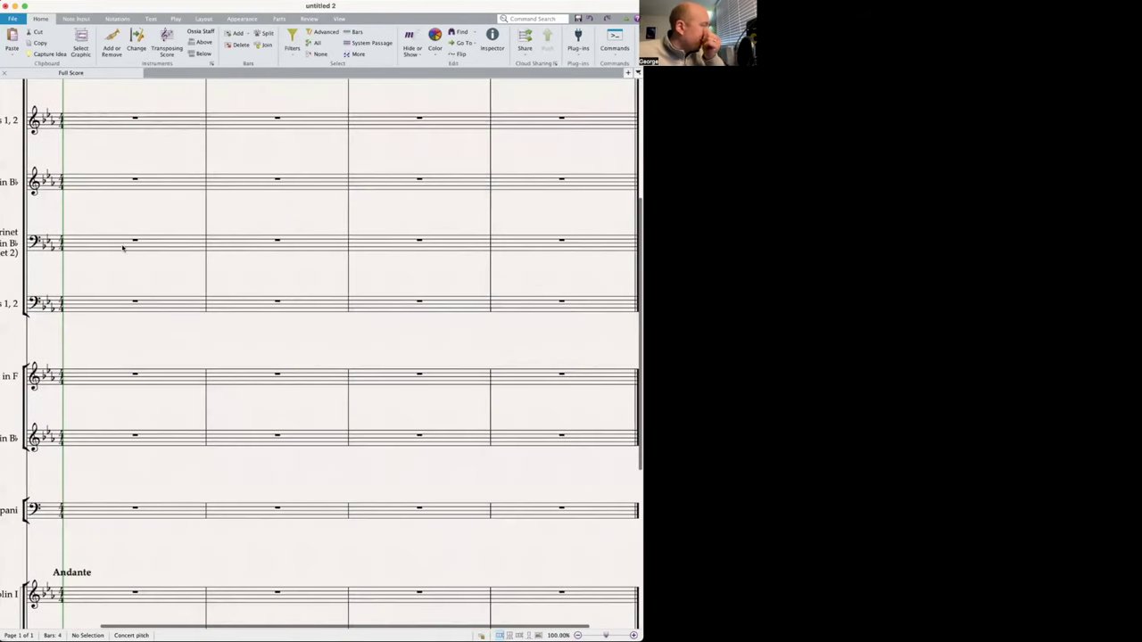
{"action": "scroll", "coordinate": [122, 247], "scroll_direction": "left", "scroll_amount": 3}
{"action": "scroll", "coordinate": [134, 225], "scroll_direction": "up", "scroll_amount": 3}
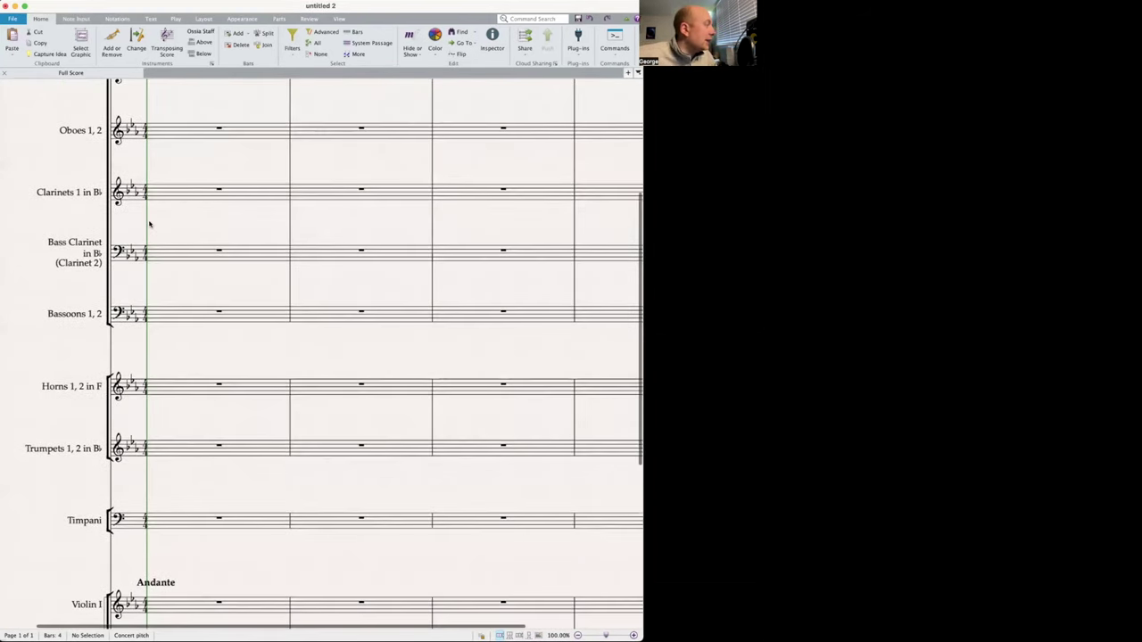
{"action": "scroll", "coordinate": [148, 234], "scroll_direction": "up", "scroll_amount": 1}
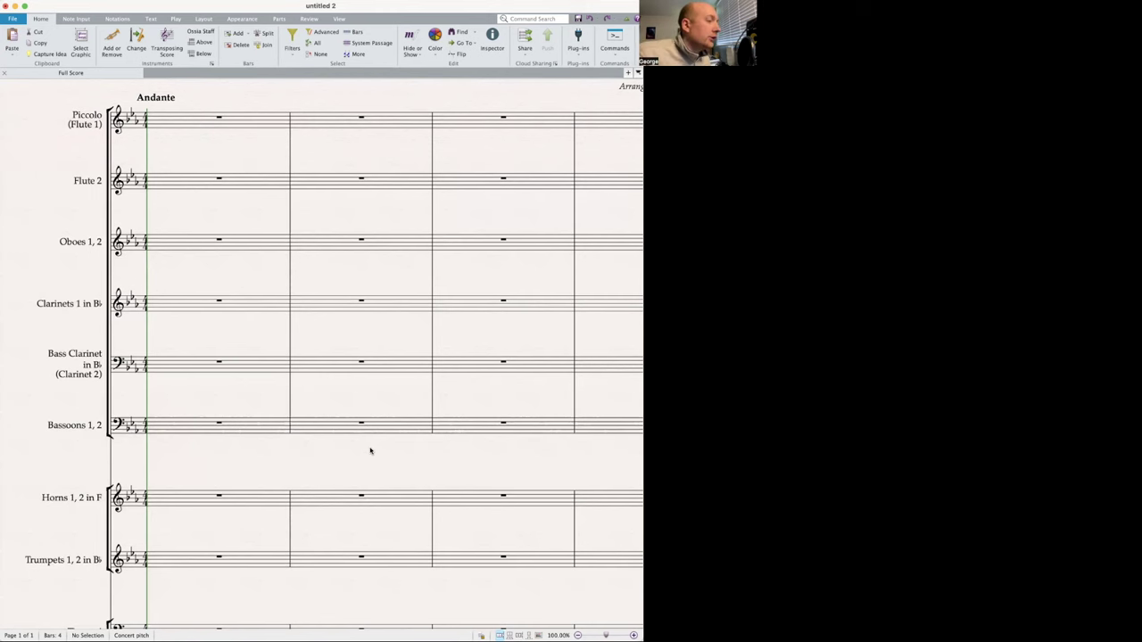
{"action": "scroll", "coordinate": [350, 419], "scroll_direction": "right", "scroll_amount": 2}
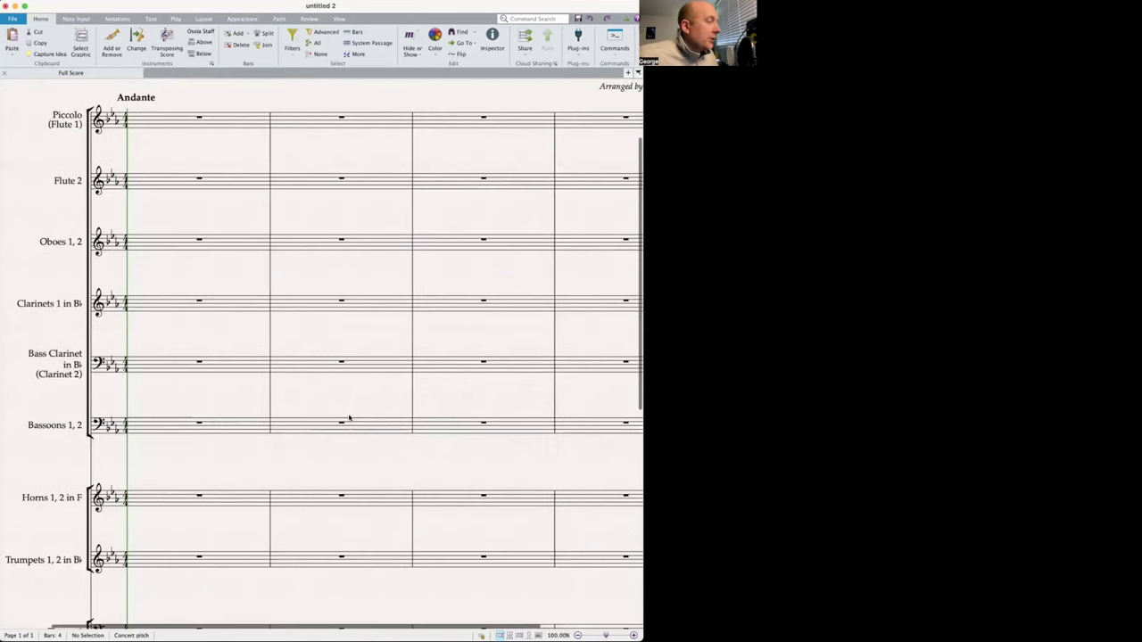
{"action": "scroll", "coordinate": [349, 417], "scroll_direction": "right", "scroll_amount": 2}
{"action": "scroll", "coordinate": [348, 419], "scroll_direction": "up", "scroll_amount": 3}
{"action": "scroll", "coordinate": [348, 419], "scroll_direction": "left", "scroll_amount": 2}
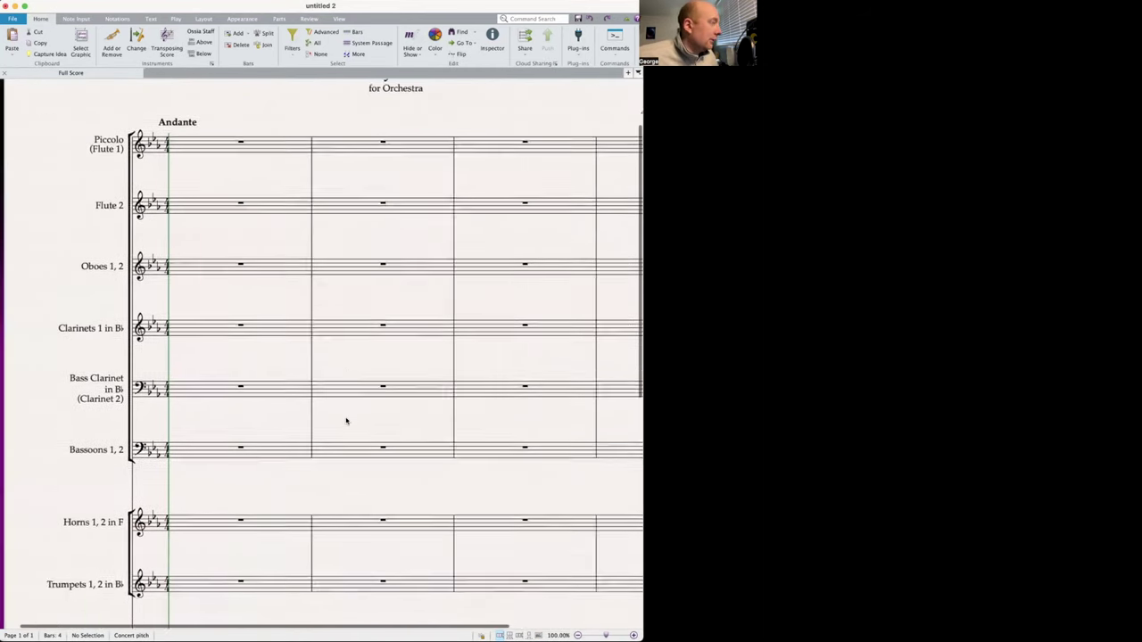
{"action": "scroll", "coordinate": [346, 420], "scroll_direction": "down", "scroll_amount": 3}
{"action": "scroll", "coordinate": [346, 420], "scroll_direction": "right", "scroll_amount": 1}
{"action": "scroll", "coordinate": [372, 353], "scroll_direction": "down", "scroll_amount": 1}
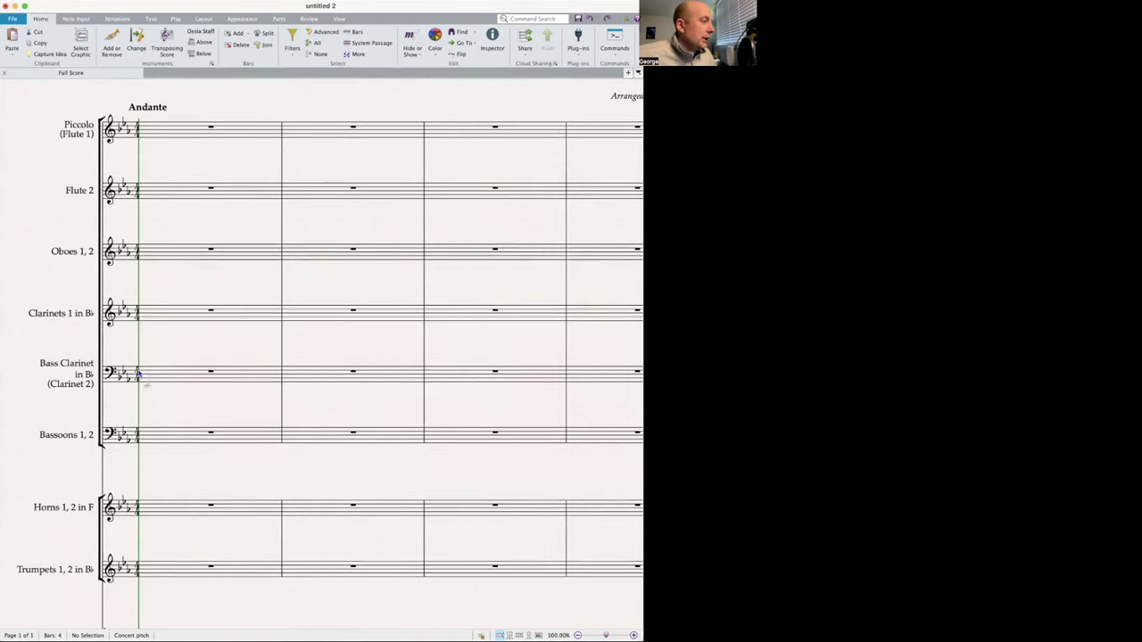
- Enter clarinet bars 1–2: Eb4, G4, an octave-lower opening note, then C4 and D4
{"action": "left_click", "coordinate": [153, 326]}
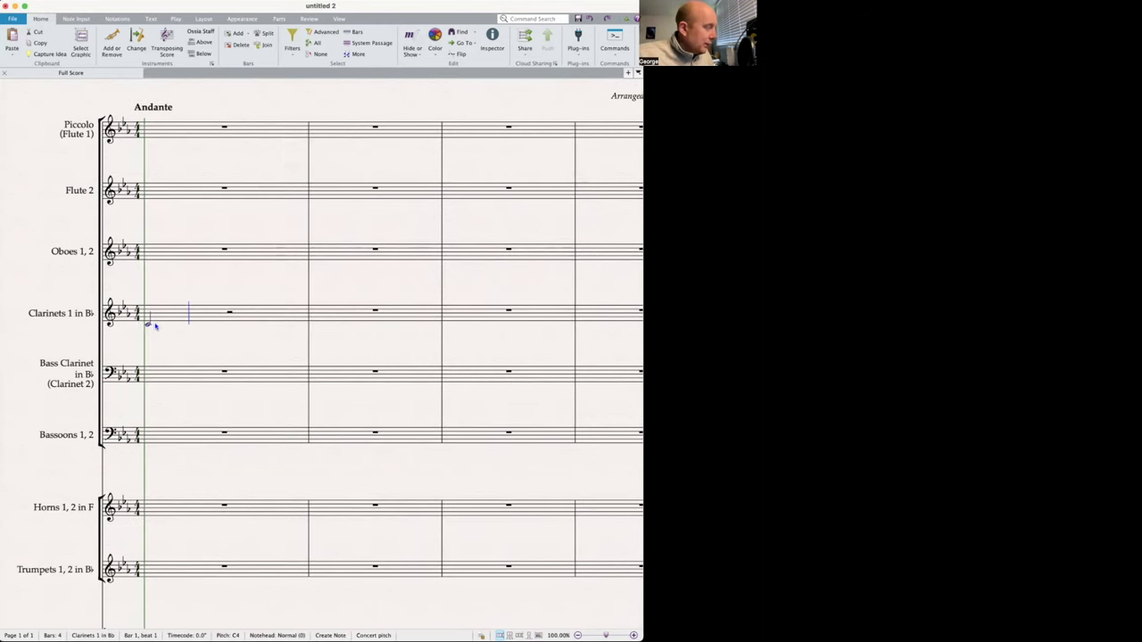
{"action": "key", "text": "e"}
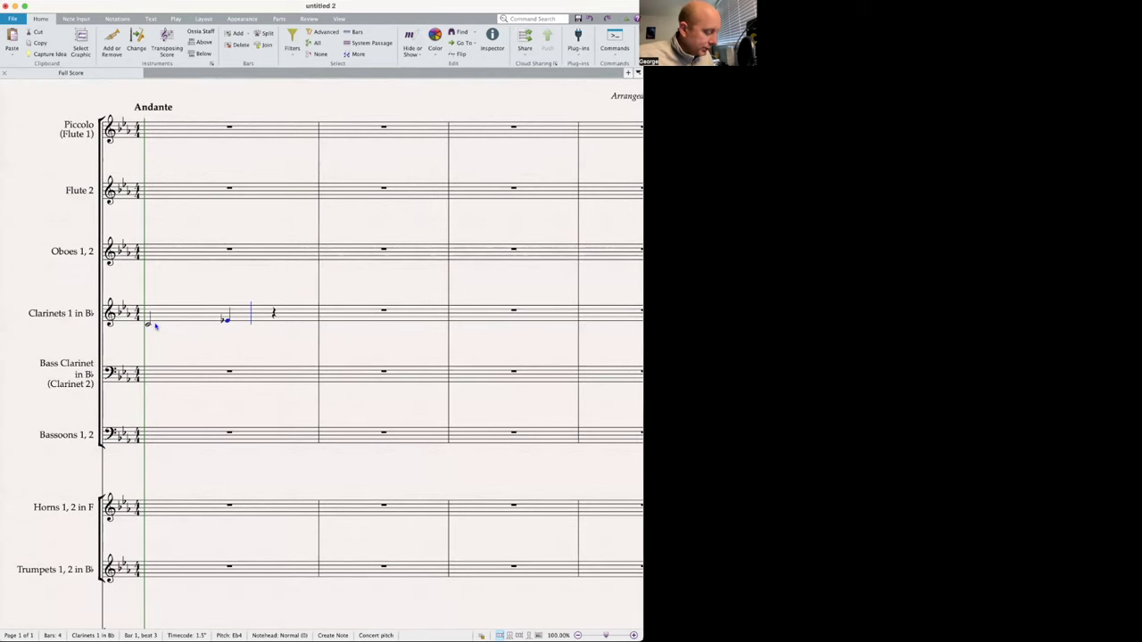
{"action": "key", "text": "g"}
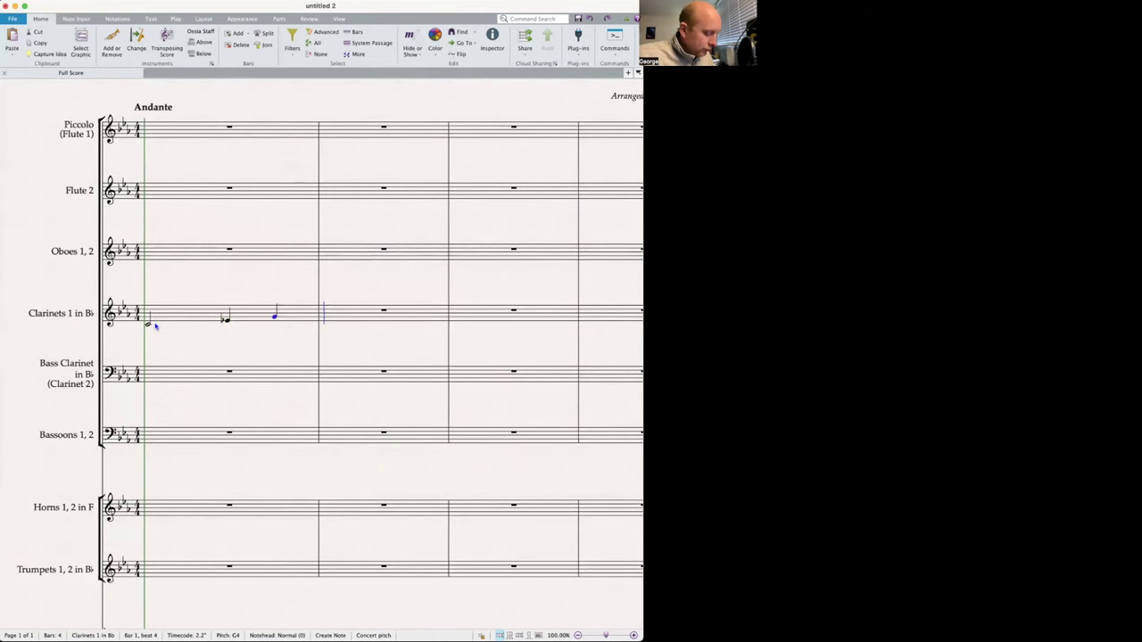
{"action": "key", "text": "b"}
{"action": "key", "text": "ctrl+Down"}
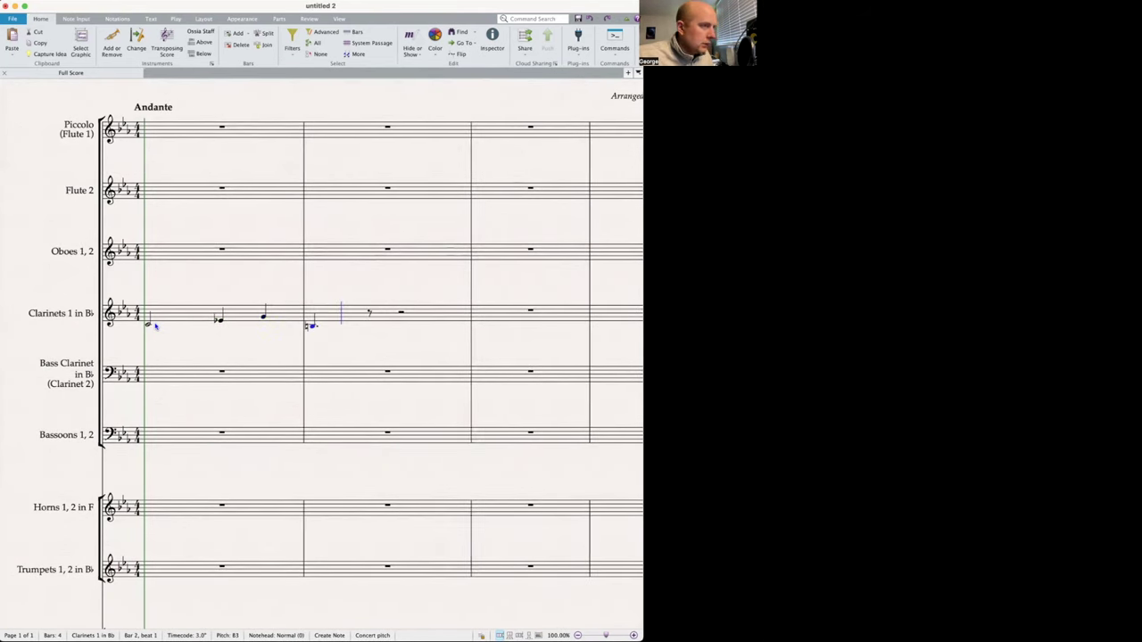
{"action": "key", "text": "c"}
{"action": "key", "text": "d"}
{"action": "key", "text": "c"}
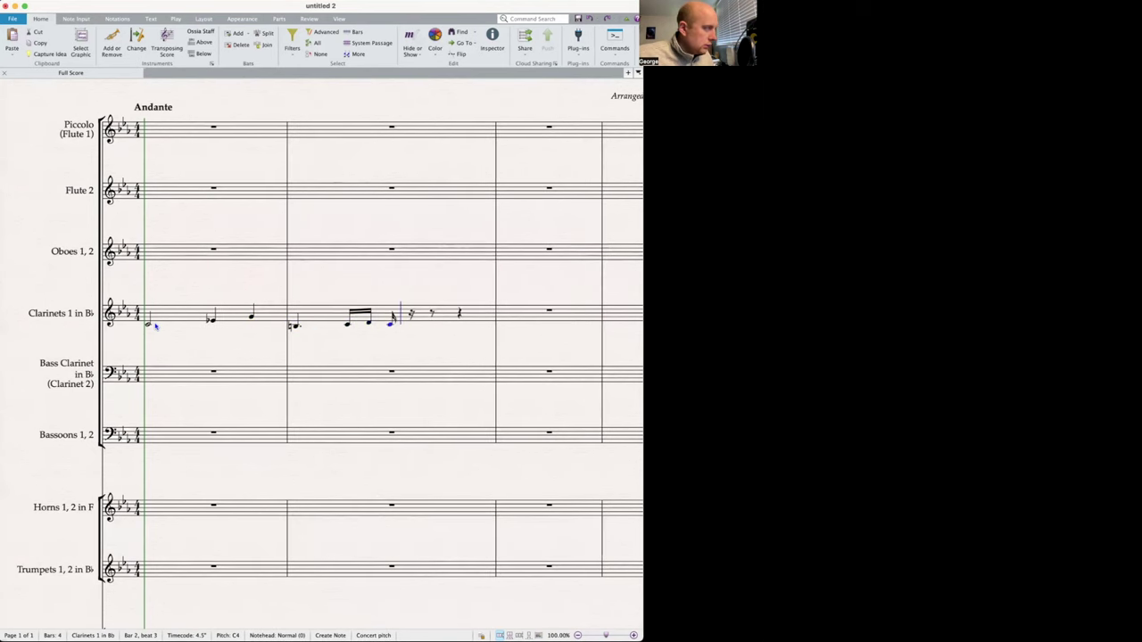
{"action": "key", "text": "Escape"}
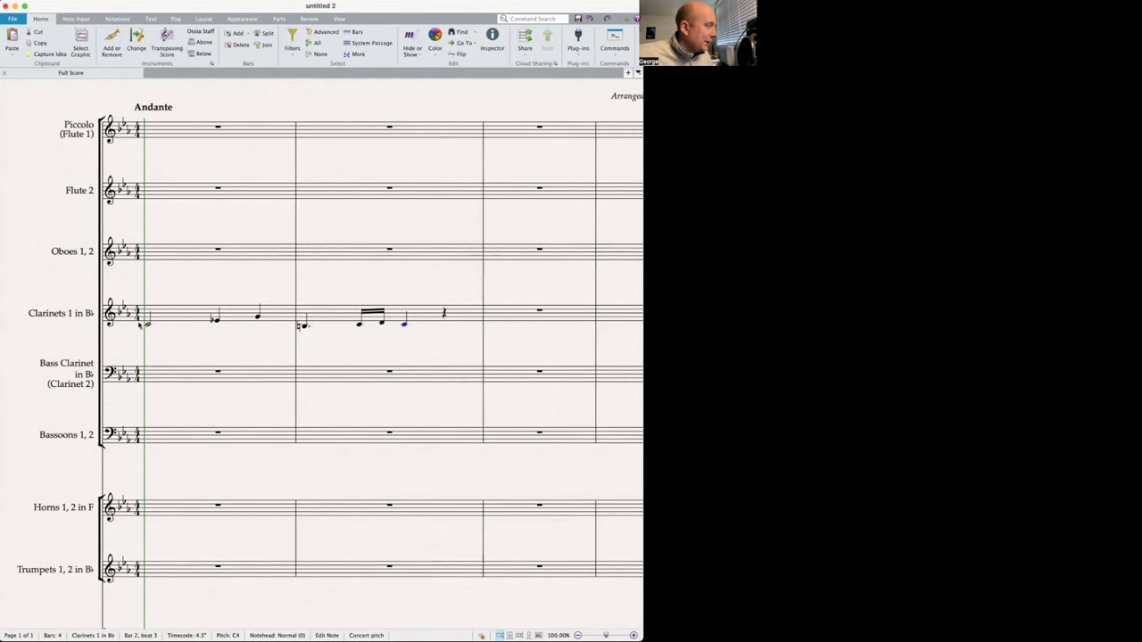
{"action": "left_click", "coordinate": [148, 325]}
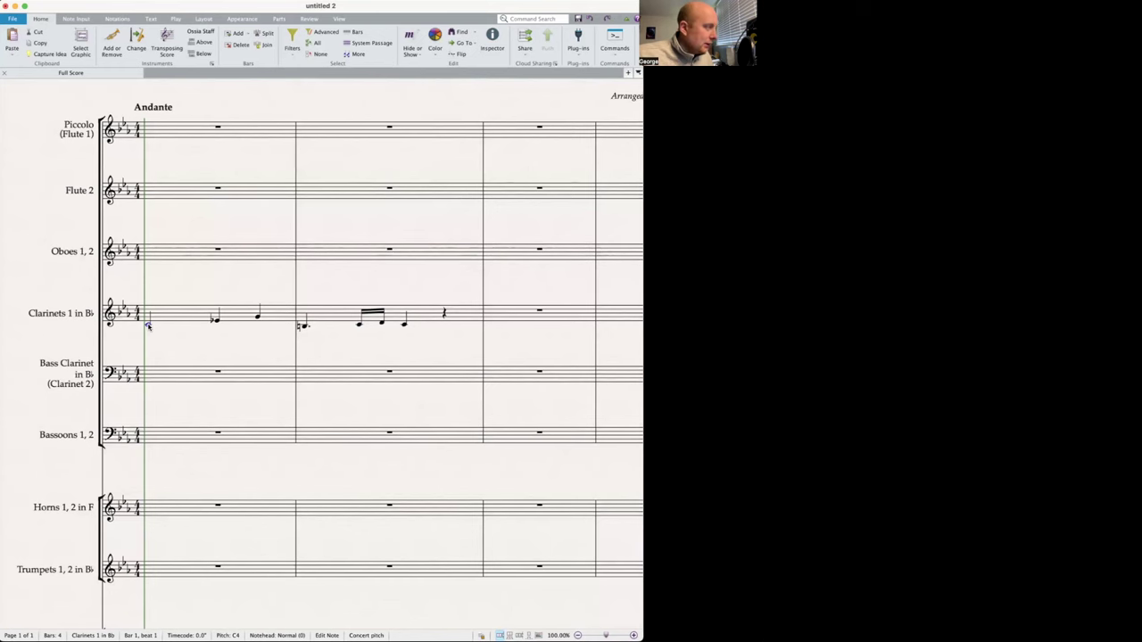
{"action": "key", "text": "Right"}
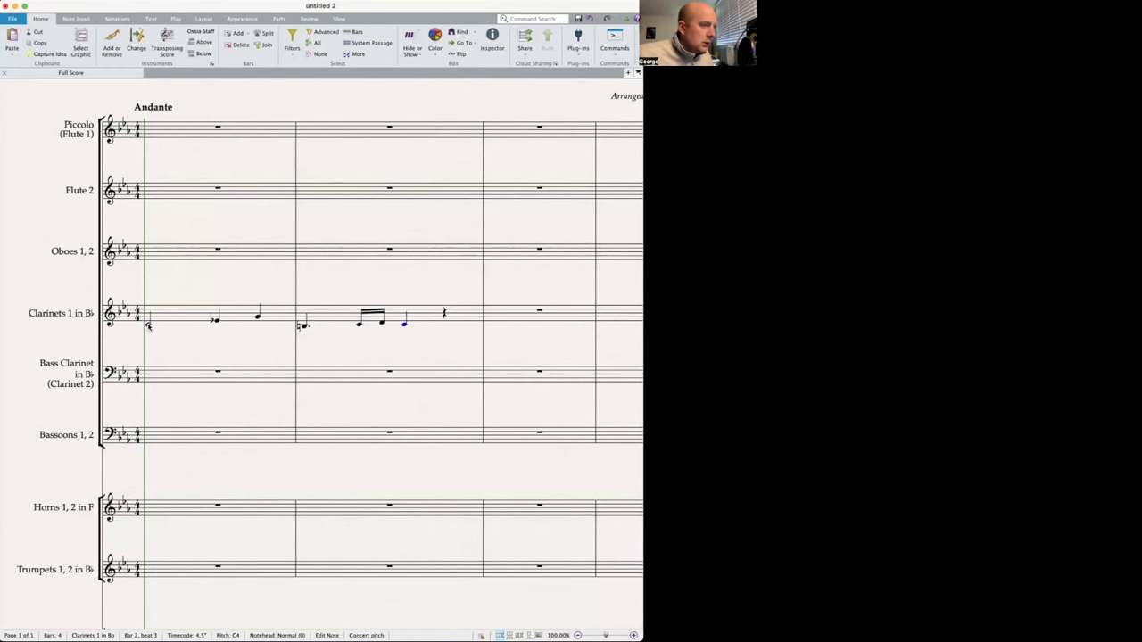
{"action": "key", "text": "Right"}
{"action": "key", "text": "Right"}
{"action": "key", "text": "Right"}
{"action": "scroll", "coordinate": [498, 336], "scroll_direction": "right", "scroll_amount": 1}
{"action": "key", "text": "Escape"}
- Continue the clarinet line with an Ab4 half note and quarters in bar 3, then G4 and F4
{"action": "key", "text": "n"}
{"action": "left_click", "coordinate": [467, 314]}
{"action": "key", "text": "4"}
{"action": "key", "text": "a"}
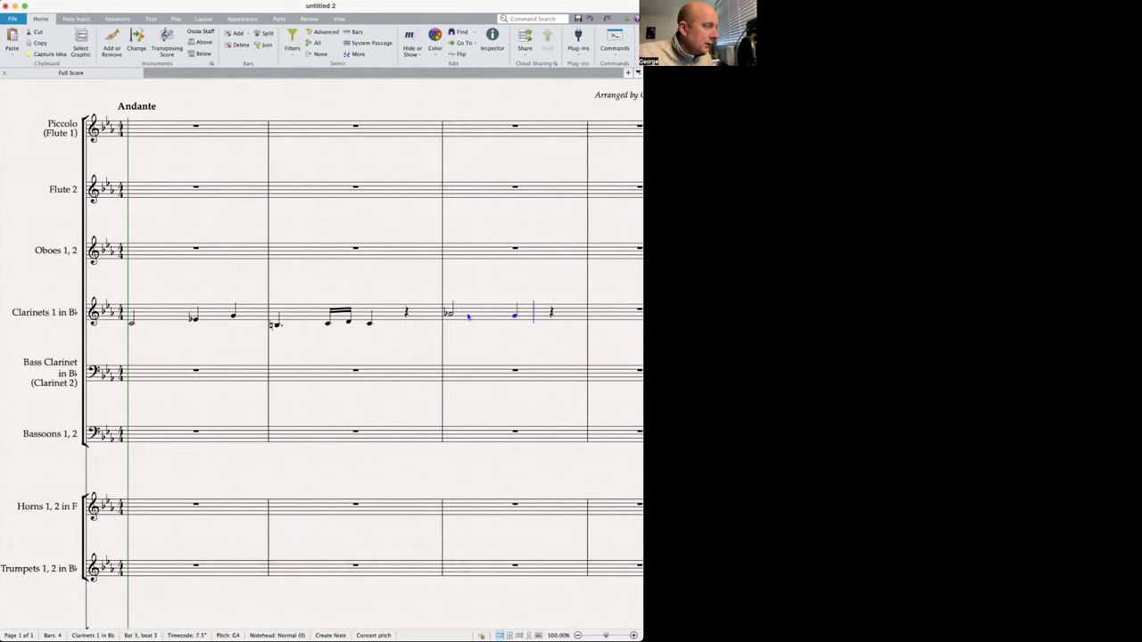
{"action": "key", "text": "c"}
{"action": "key", "text": "g"}
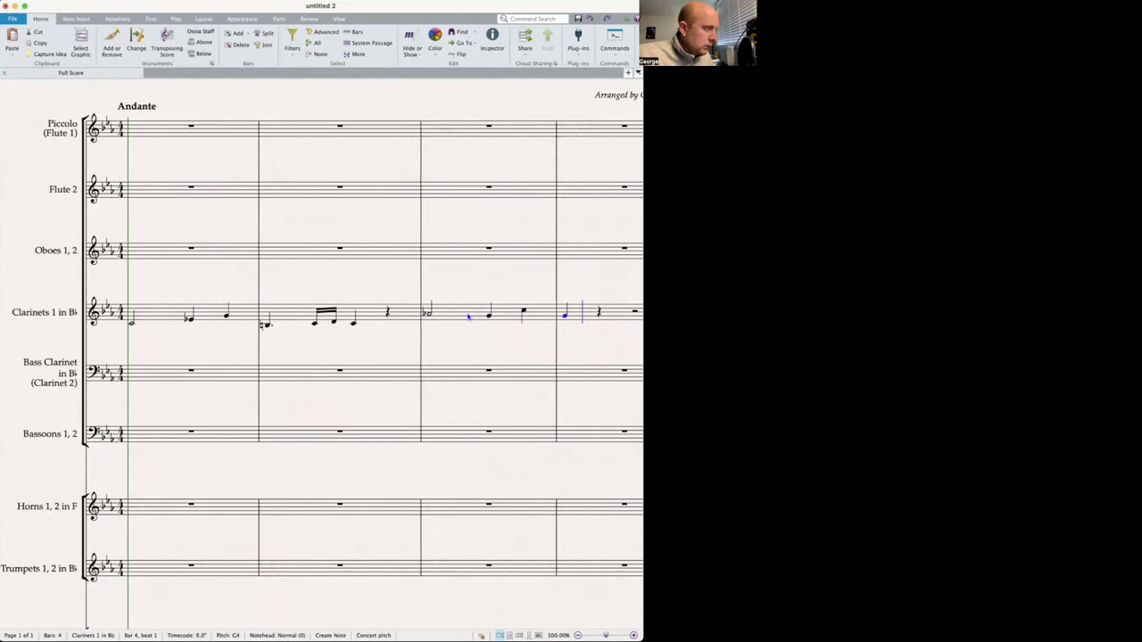
{"action": "scroll", "coordinate": [468, 316], "scroll_direction": "right", "scroll_amount": 3}
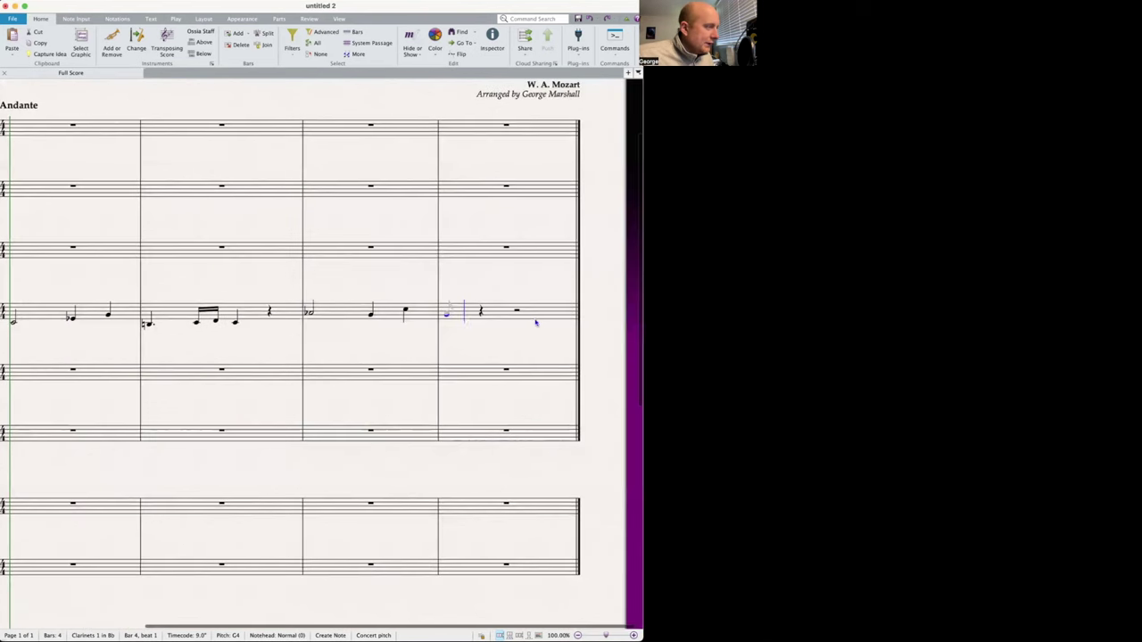
{"action": "key", "text": "f"}
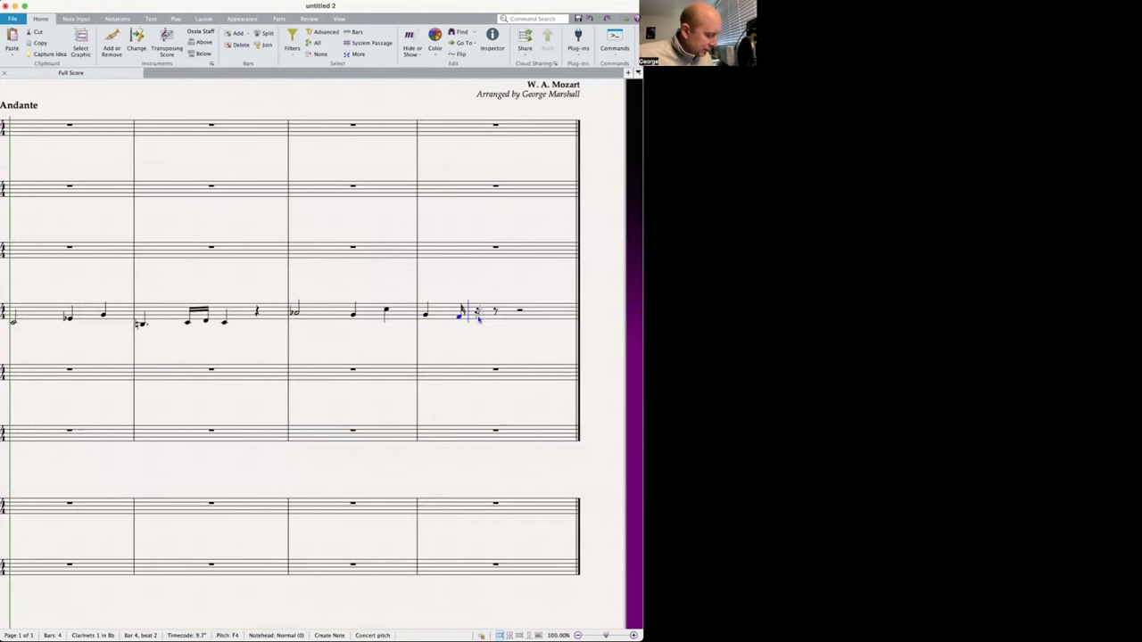
- Add the bar-4 triplet (C, F), then Eb4, F4 and a half-note Eb4, all slurred
{"action": "key", "text": "super+3"}
{"action": "key", "text": "c"}
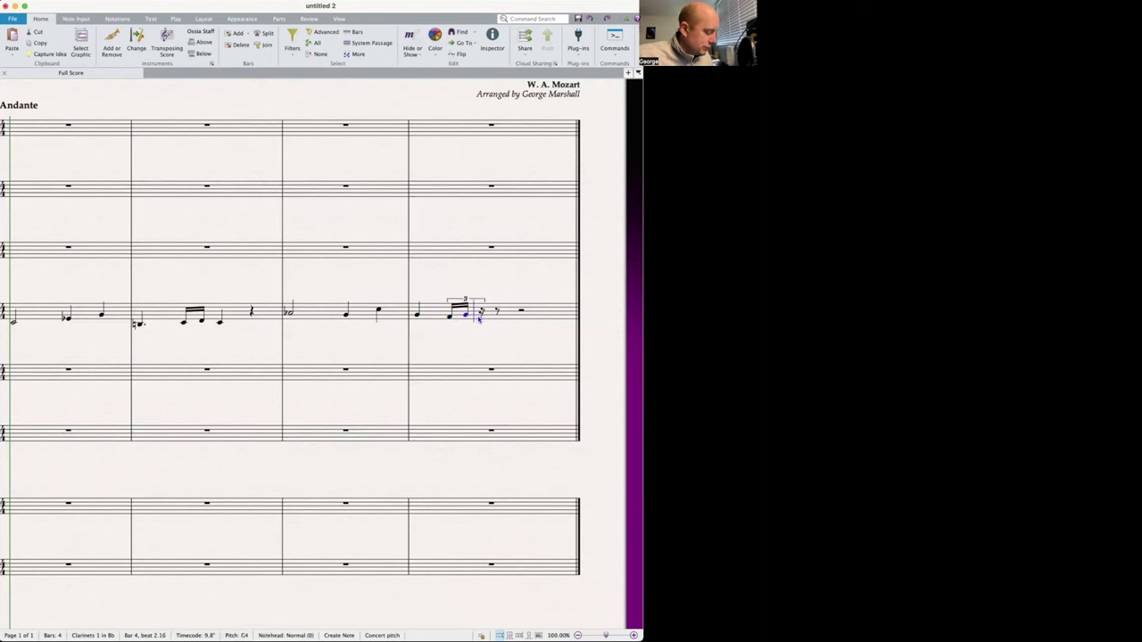
{"action": "key", "text": "f"}
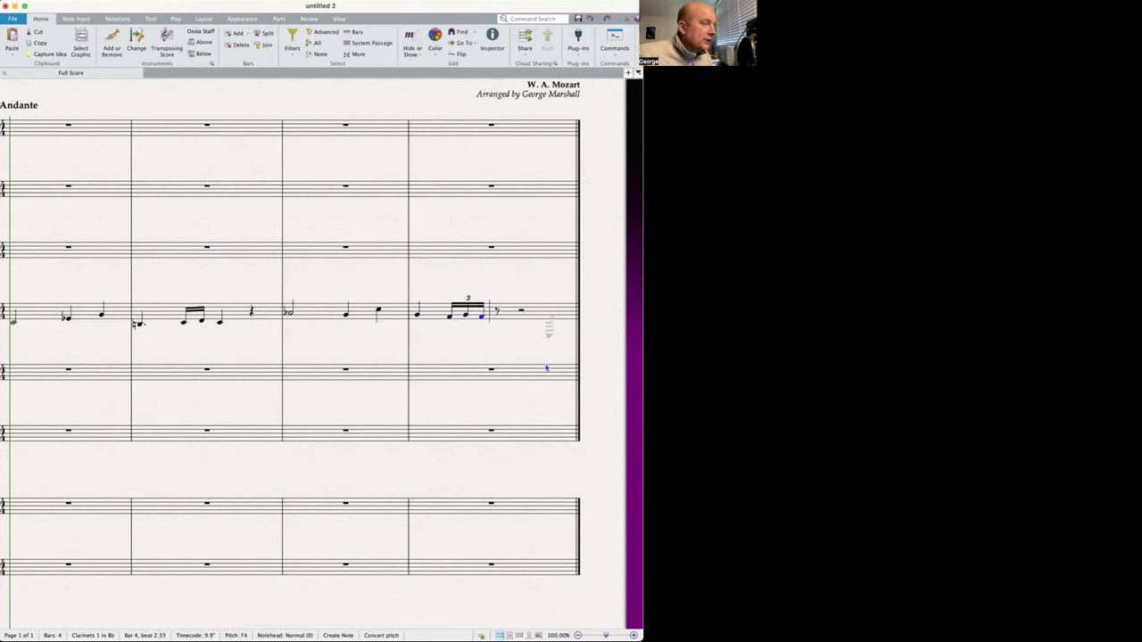
{"action": "key", "text": "e"}
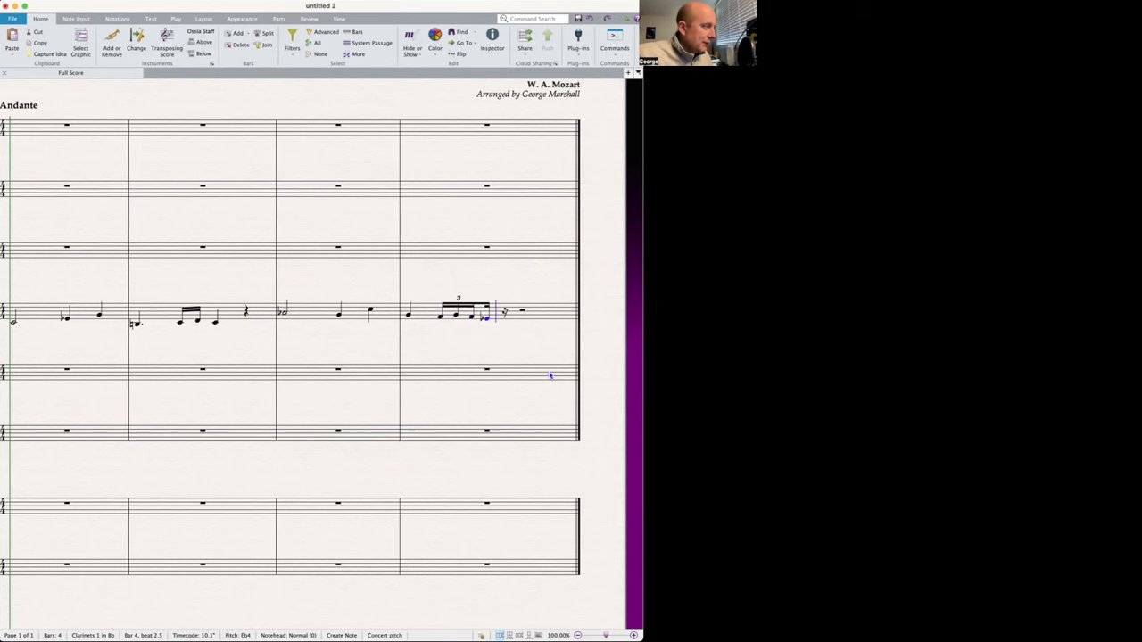
{"action": "key", "text": "f"}
{"action": "key", "text": "5"}
{"action": "key", "text": "e"}
{"action": "key", "text": "Escape"}
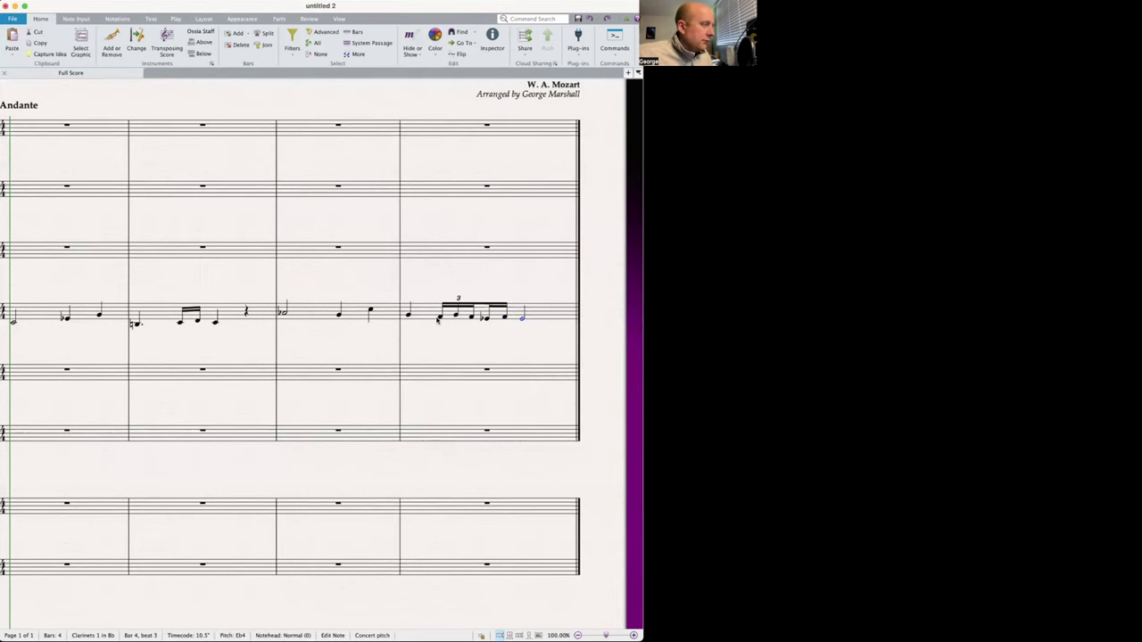
{"action": "left_click", "coordinate": [439, 318], "text": "shift"}
{"action": "key", "text": "s"}
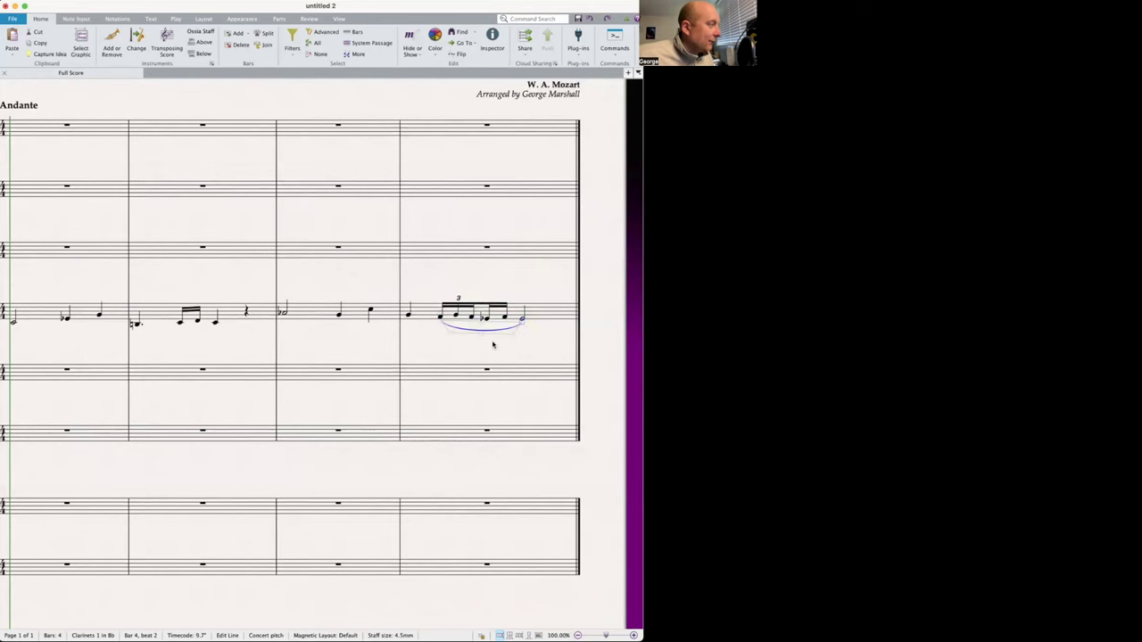
{"action": "scroll", "coordinate": [493, 344], "scroll_direction": "left", "scroll_amount": 3}
- Mark the clarinet's opening bar mf sempre
{"action": "left_click", "coordinate": [129, 318]}
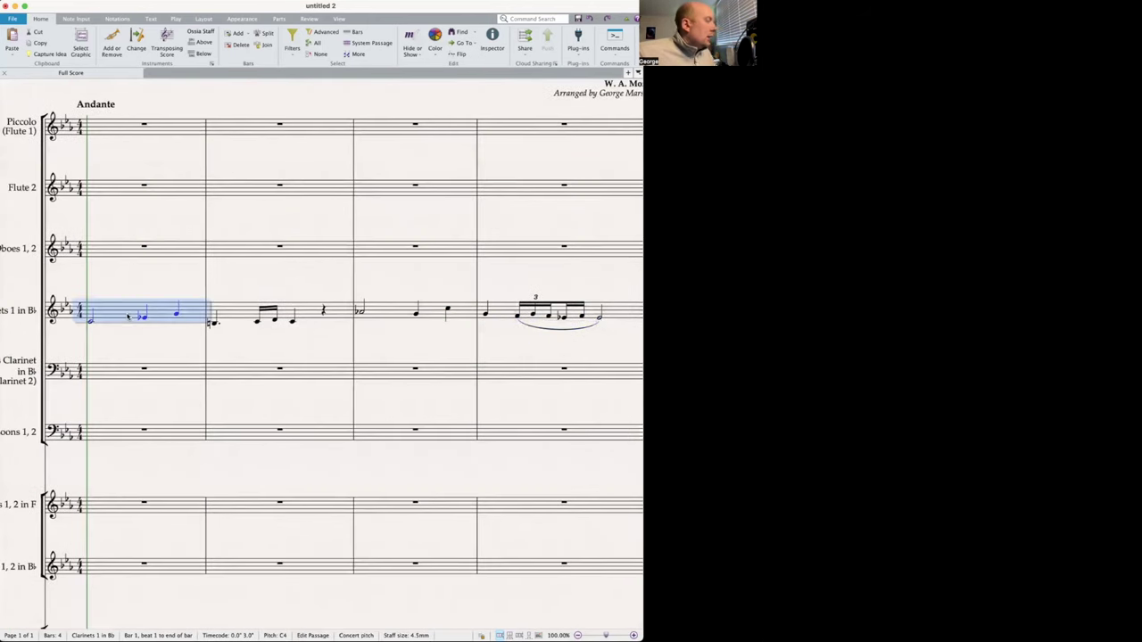
{"action": "key", "text": "super+e"}
{"action": "type", "text": "mf"}
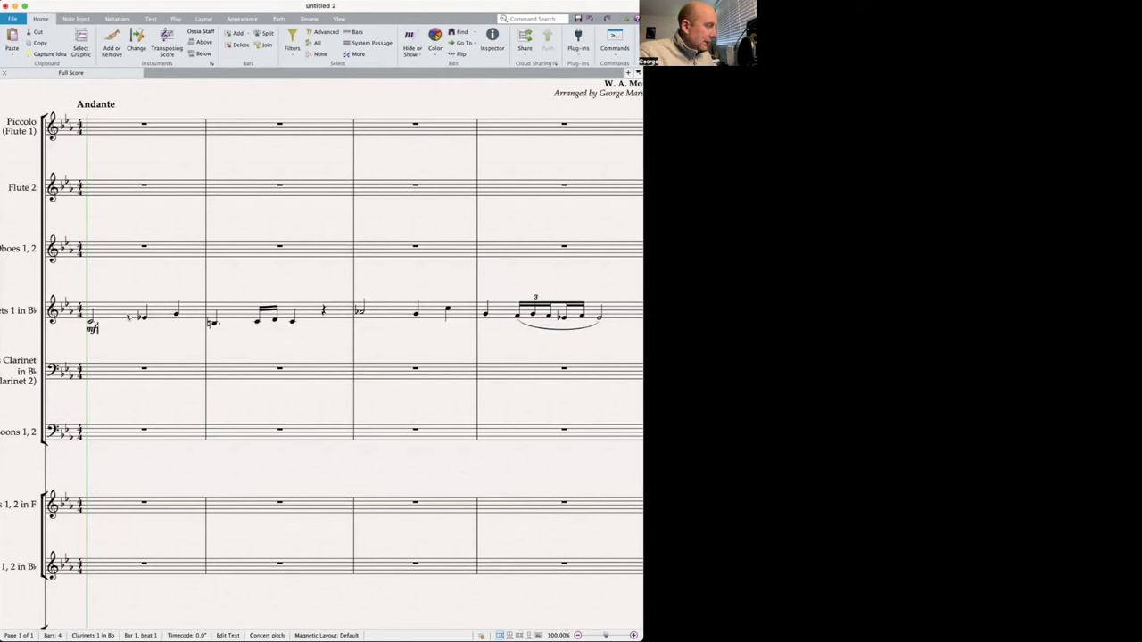
{"action": "type", "text": " sempre"}
{"action": "key", "text": "Escape"}
{"action": "scroll", "coordinate": [500, 313], "scroll_direction": "right", "scroll_amount": 2}
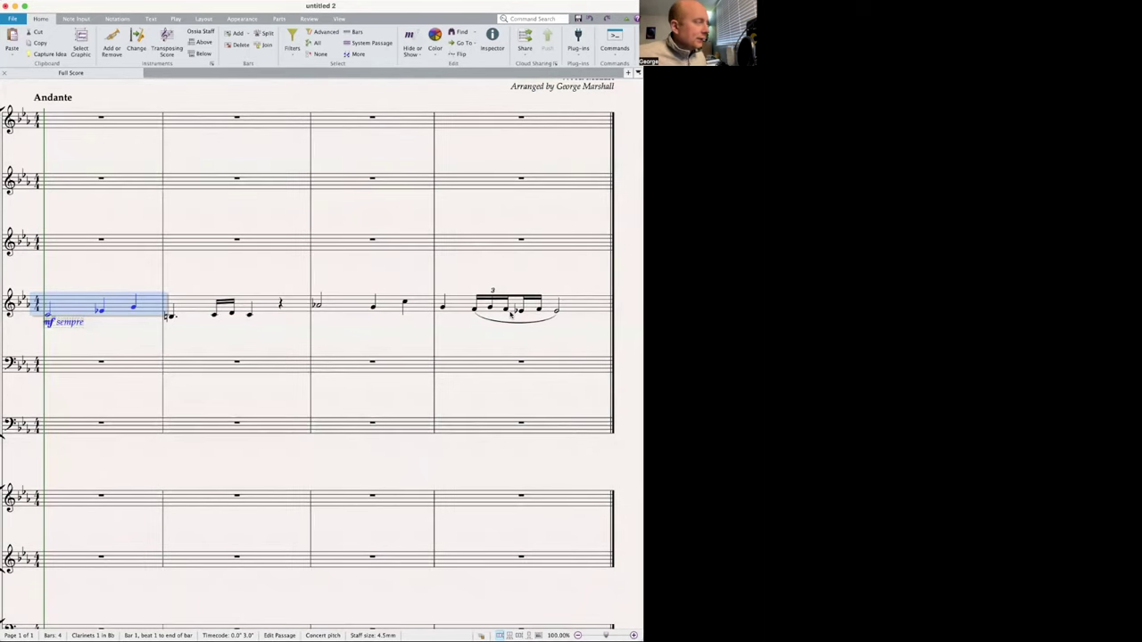
{"action": "key", "text": "Escape"}
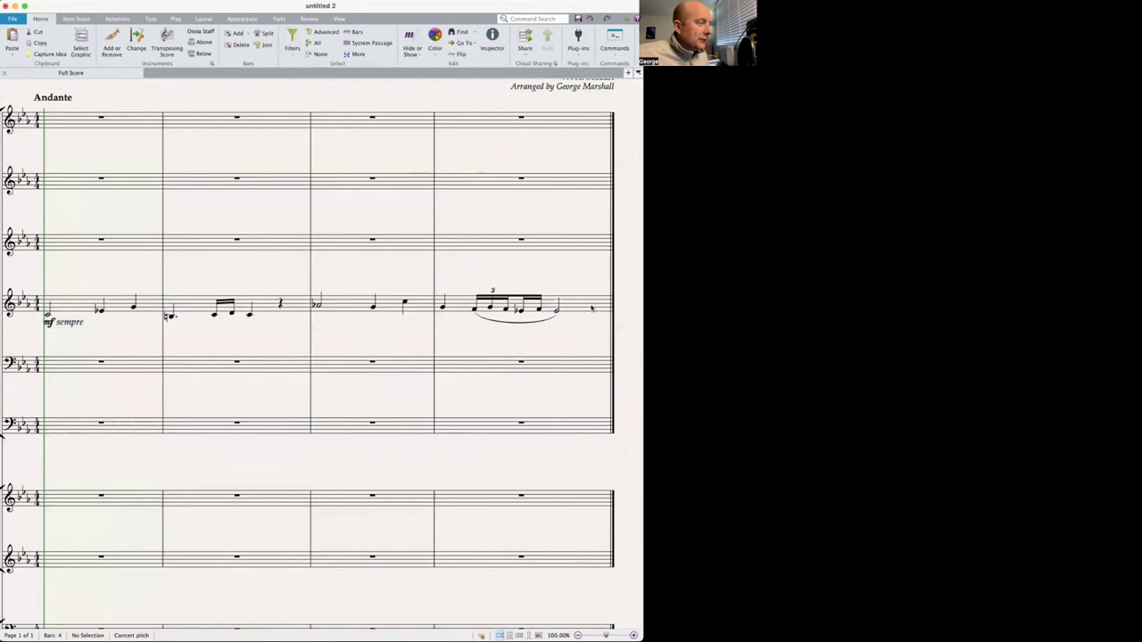
- Copy clarinet bars 1–4 onto the Bass Clarinet staff
{"action": "left_click", "coordinate": [590, 308]}
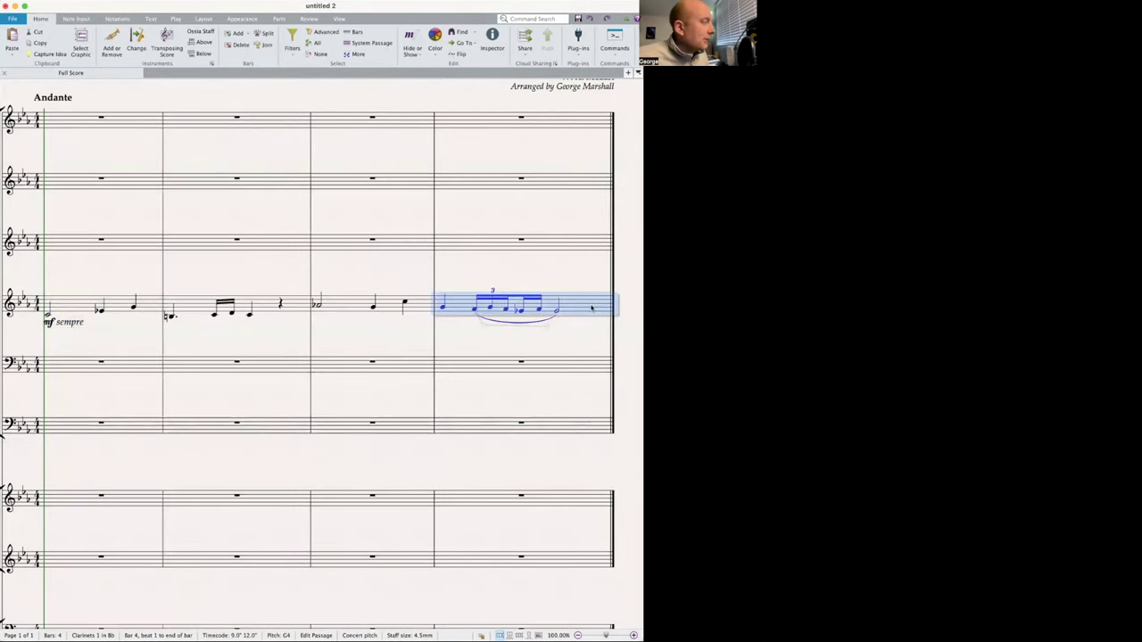
{"action": "left_click", "coordinate": [76, 310], "text": "shift"}
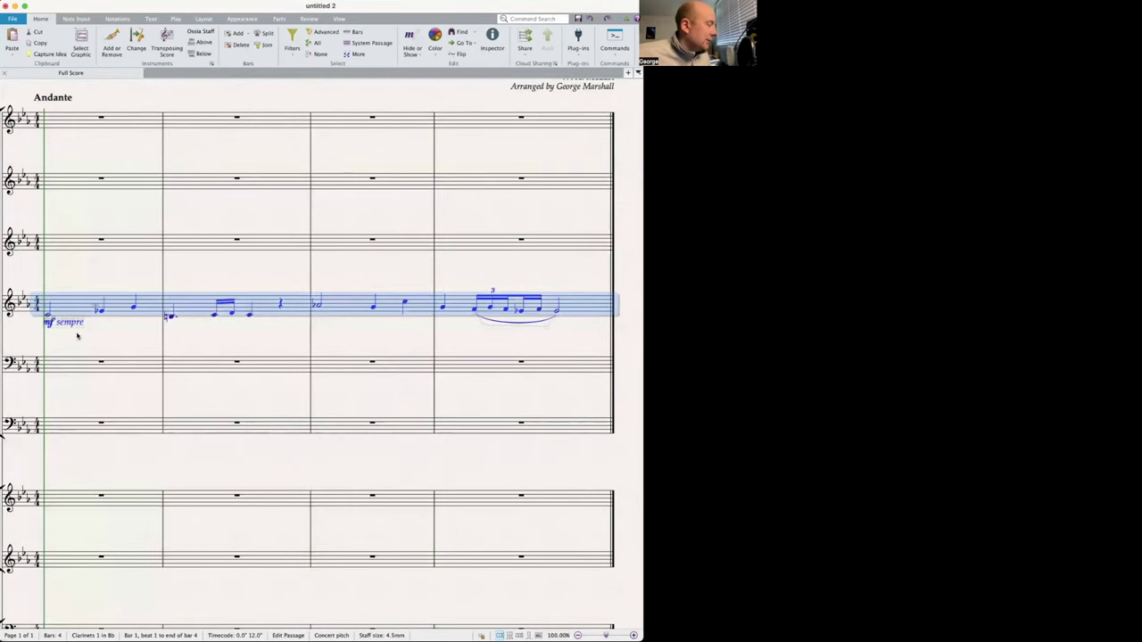
{"action": "left_click", "coordinate": [63, 370], "text": "alt"}
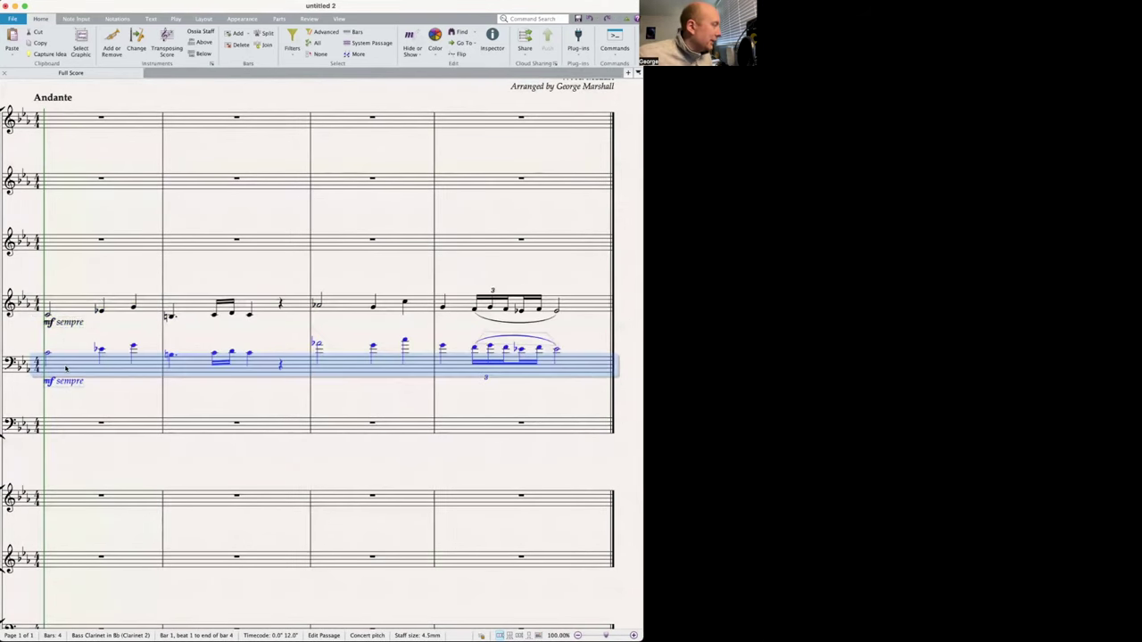
{"action": "key", "text": "Escape"}
- Paste Bass Clarinet bars 1–2 into the Bassoons, replacing mf sempre with p
{"action": "left_click", "coordinate": [81, 366]}
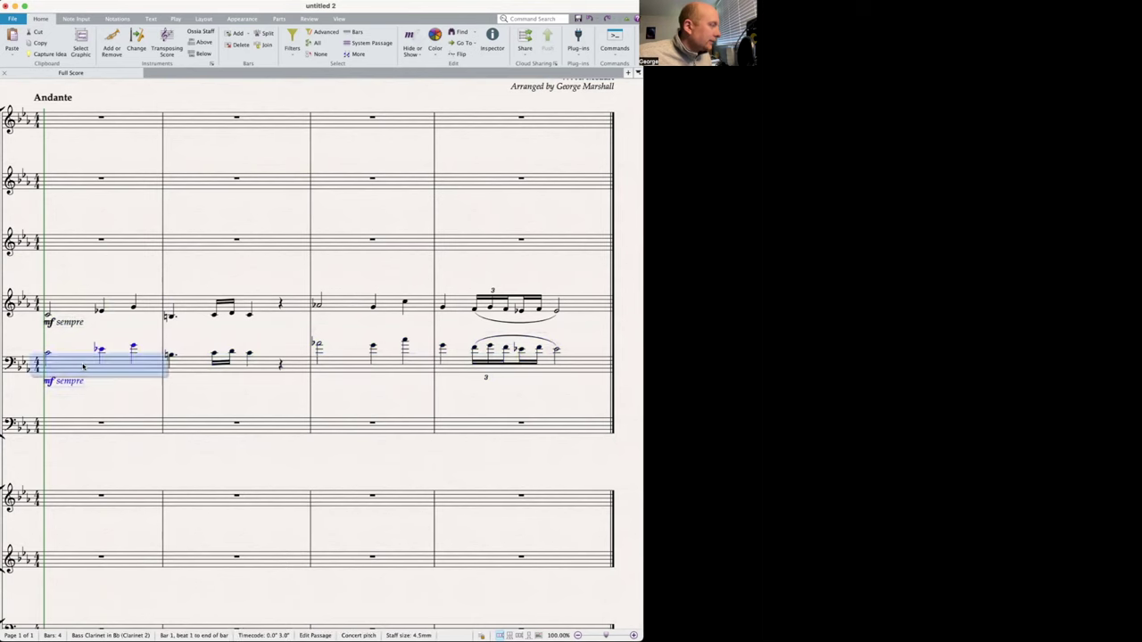
{"action": "scroll", "coordinate": [289, 375], "scroll_direction": "left", "scroll_amount": 3}
{"action": "scroll", "coordinate": [346, 360], "scroll_direction": "down", "scroll_amount": 1}
{"action": "left_click", "coordinate": [347, 359], "text": "shift"}
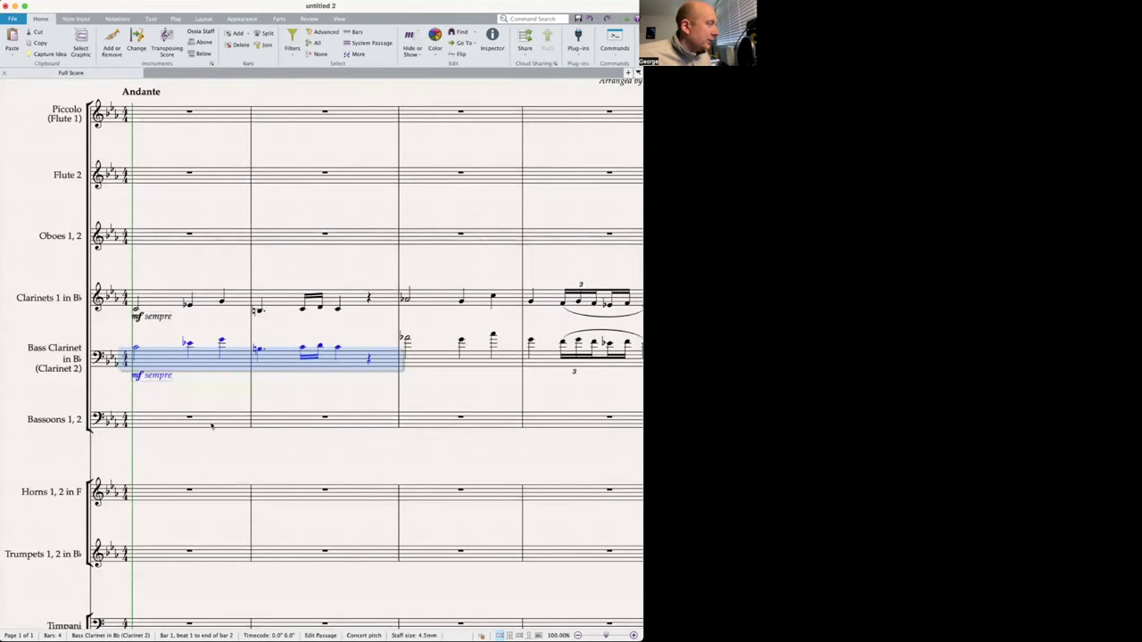
{"action": "left_click", "coordinate": [210, 428]}
{"action": "key", "text": "super+v"}
{"action": "left_click", "coordinate": [136, 408]}
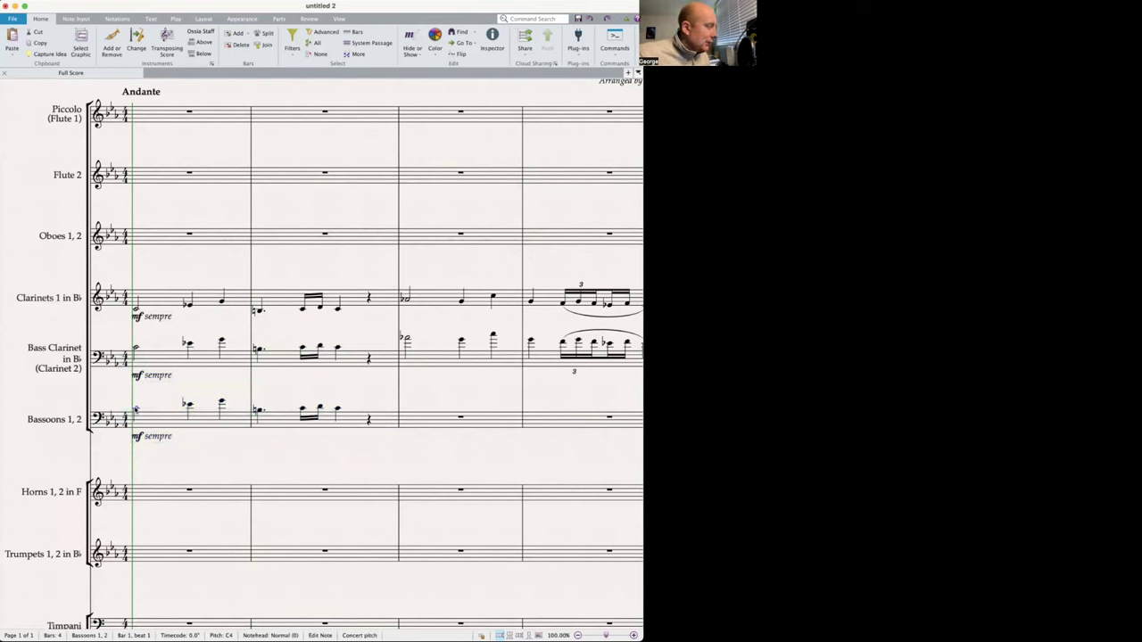
{"action": "left_click", "coordinate": [145, 436]}
{"action": "key", "text": "Delete"}
{"action": "left_click", "coordinate": [143, 418]}
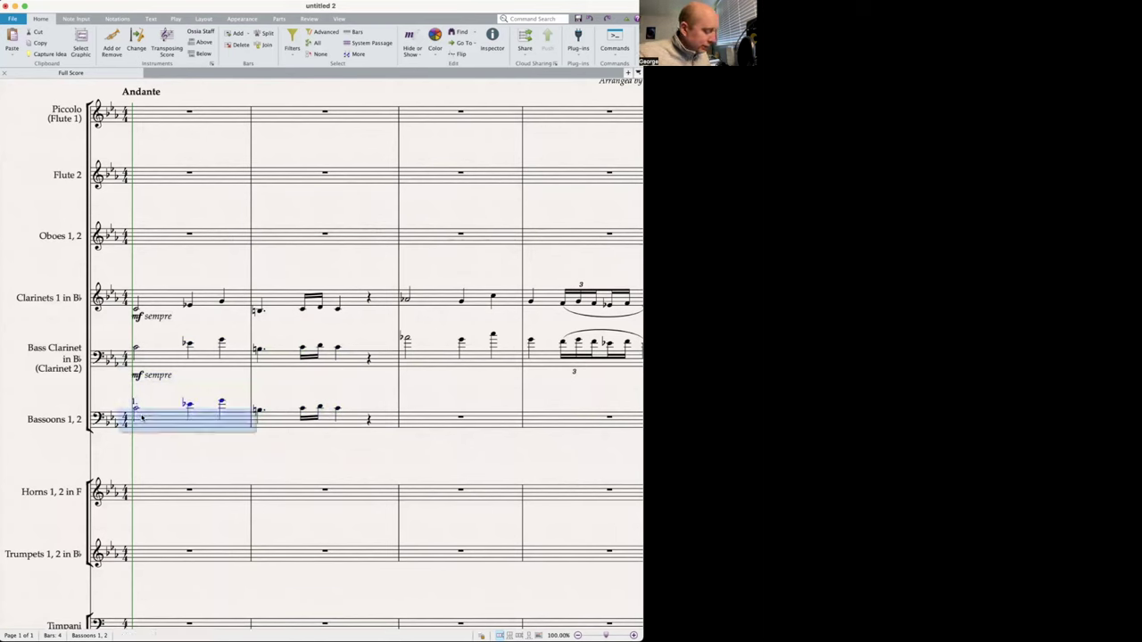
{"action": "key", "text": "super+e"}
{"action": "key", "text": "super+p"}
- Copy the Bassoons' two bars into Oboes bar 3 and raise them an octave
{"action": "left_click", "coordinate": [168, 425]}
{"action": "left_click", "coordinate": [330, 426], "text": "shift"}
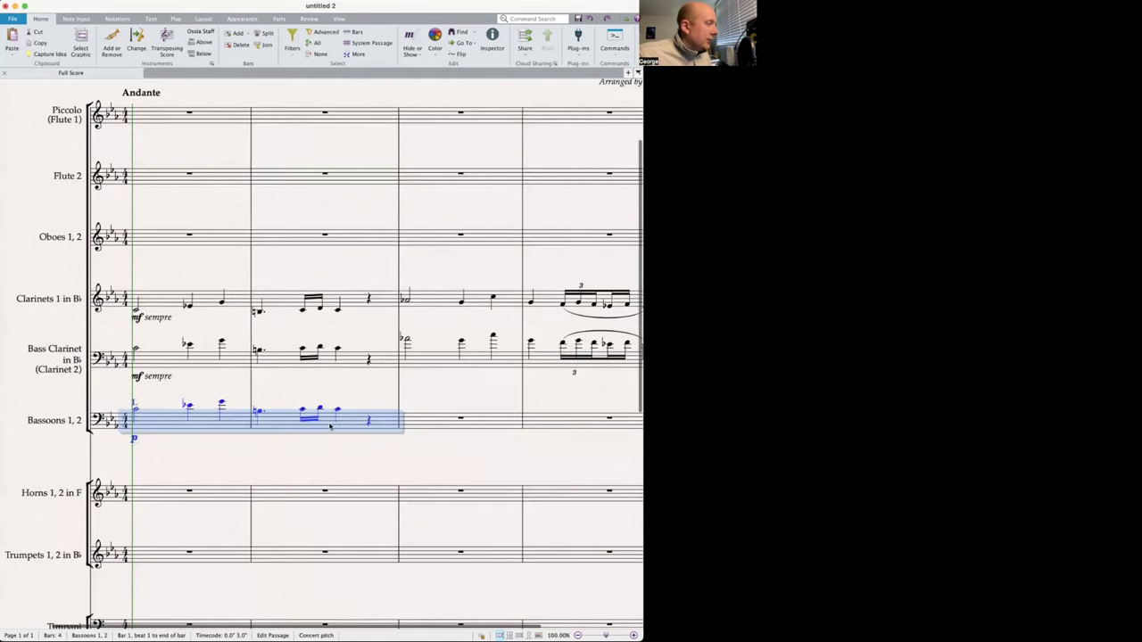
{"action": "left_click", "coordinate": [429, 241], "text": "alt"}
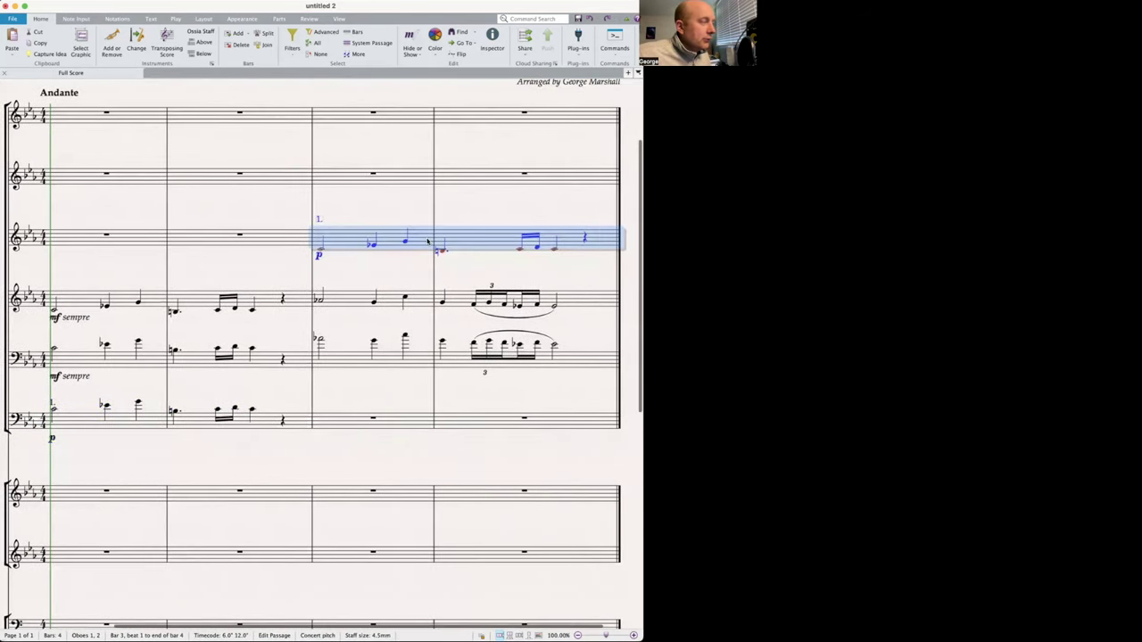
{"action": "key", "text": "super+Up"}
{"action": "key", "text": "Escape"}
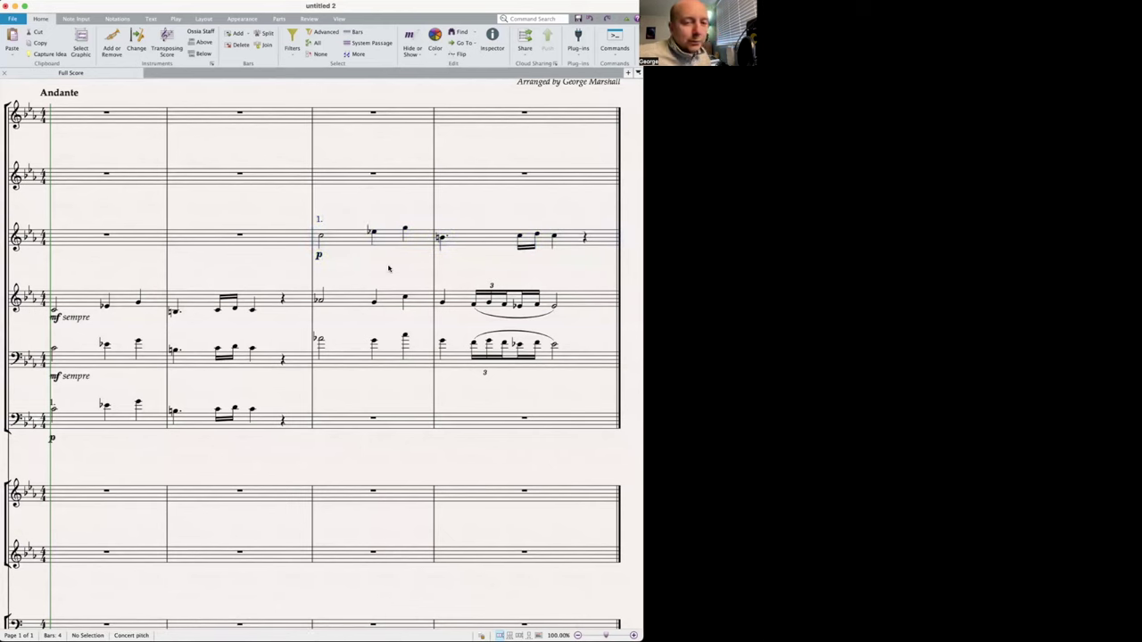
{"action": "scroll", "coordinate": [390, 267], "scroll_direction": "left", "scroll_amount": 3}
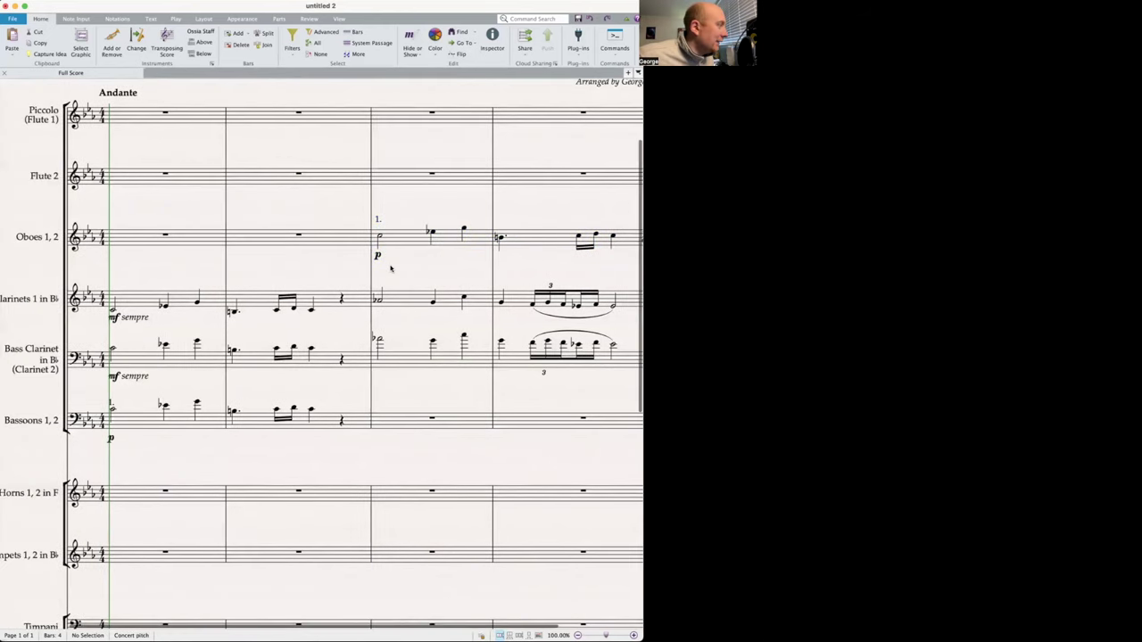
{"action": "scroll", "coordinate": [390, 268], "scroll_direction": "right", "scroll_amount": 3}
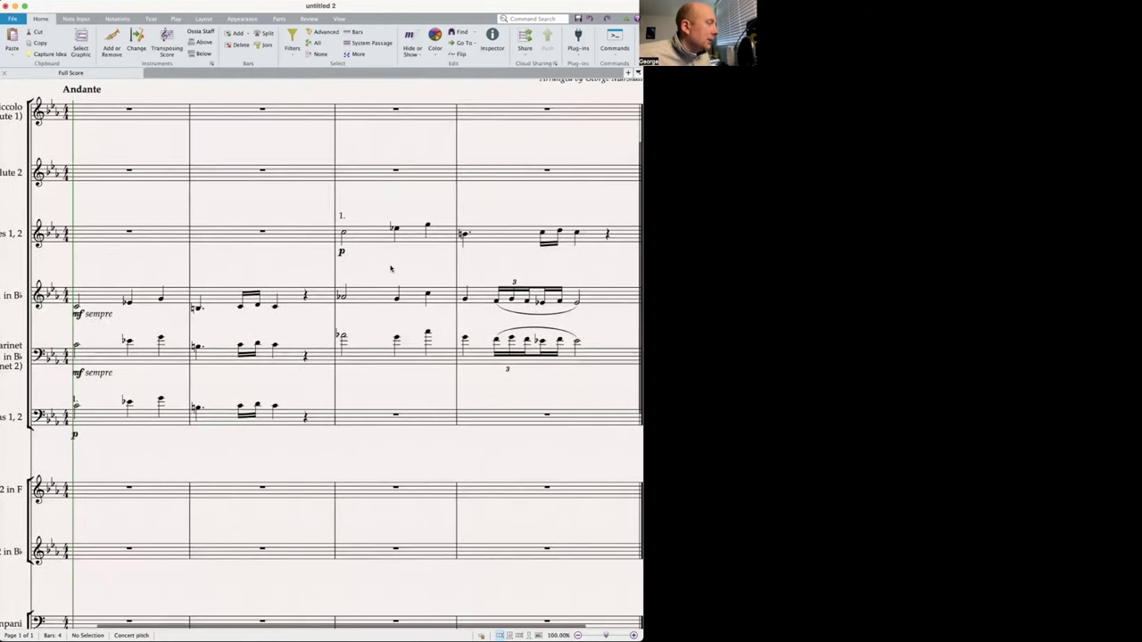
{"action": "scroll", "coordinate": [390, 268], "scroll_direction": "up", "scroll_amount": 1}
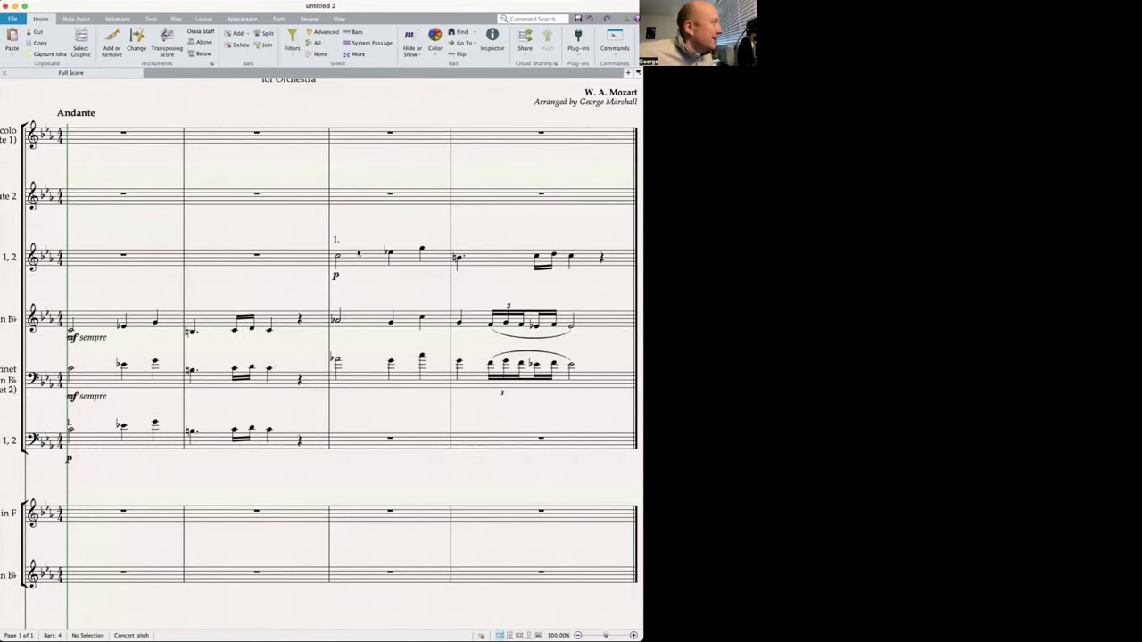
{"action": "scroll", "coordinate": [357, 255], "scroll_direction": "up", "scroll_amount": 1}
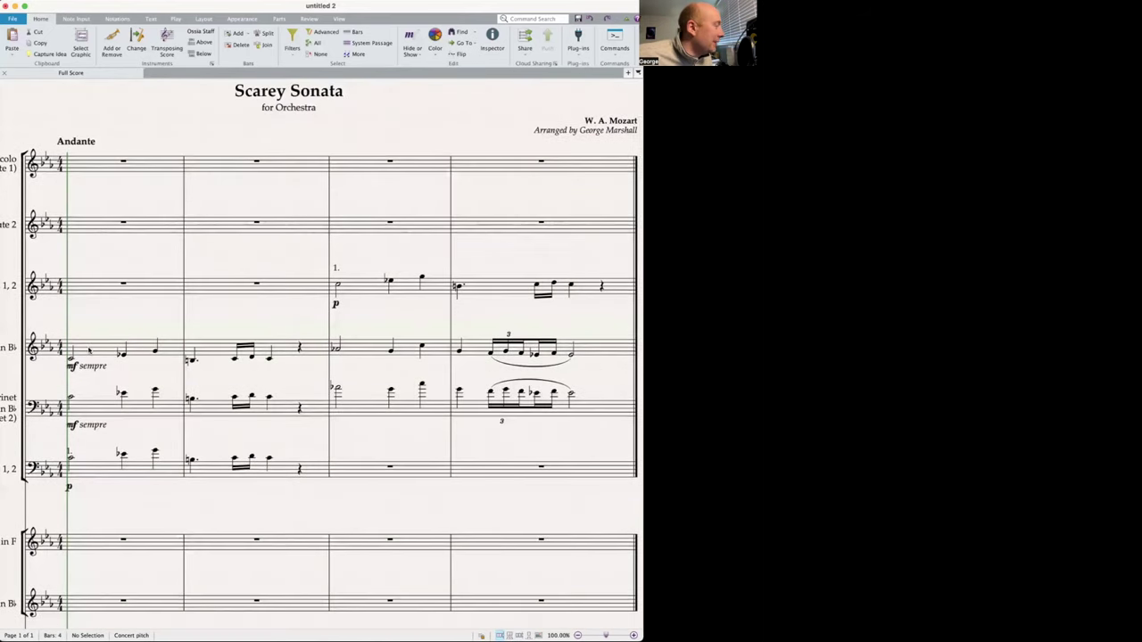
{"action": "scroll", "coordinate": [92, 358], "scroll_direction": "left", "scroll_amount": 2}
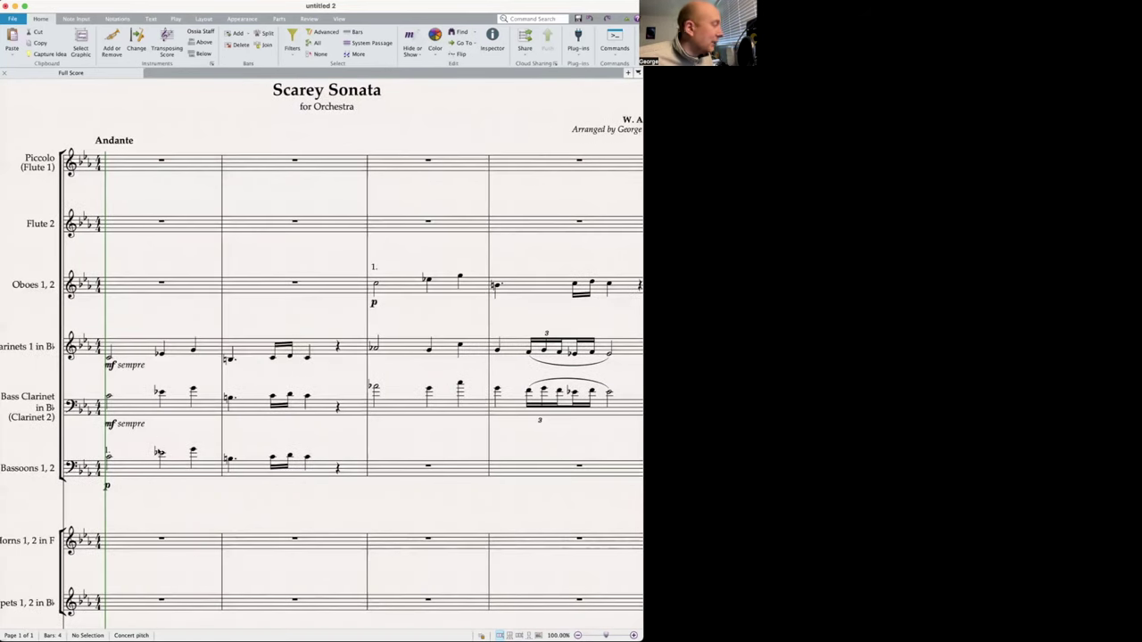
- Raise the Flute 2 doubling of the clarinet melody in bars 1–4 higher on the staff
{"action": "left_click", "coordinate": [153, 346]}
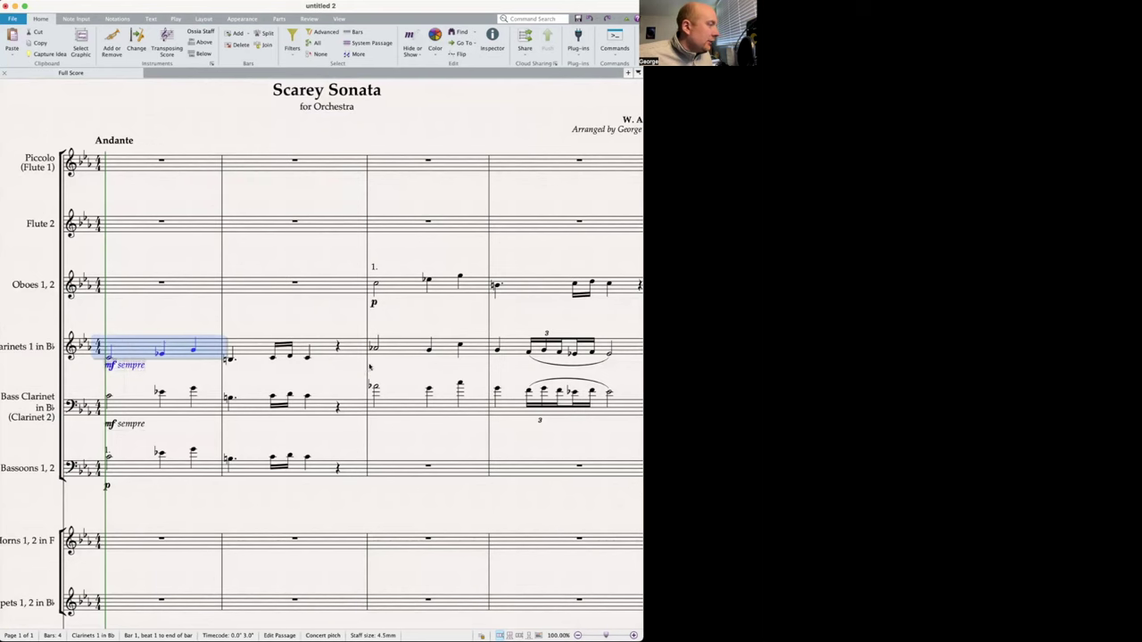
{"action": "scroll", "coordinate": [368, 367], "scroll_direction": "right", "scroll_amount": 1}
{"action": "scroll", "coordinate": [367, 368], "scroll_direction": "down", "scroll_amount": 2}
{"action": "scroll", "coordinate": [374, 368], "scroll_direction": "up", "scroll_amount": 2}
{"action": "scroll", "coordinate": [454, 368], "scroll_direction": "right", "scroll_amount": 3}
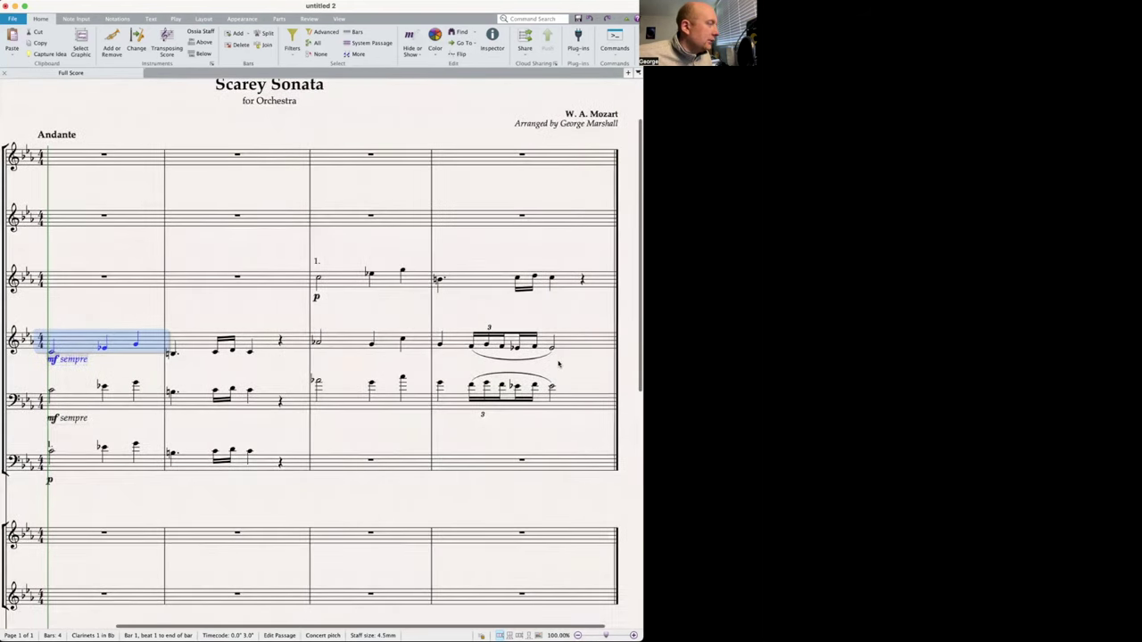
{"action": "left_click", "coordinate": [611, 349], "text": "shift"}
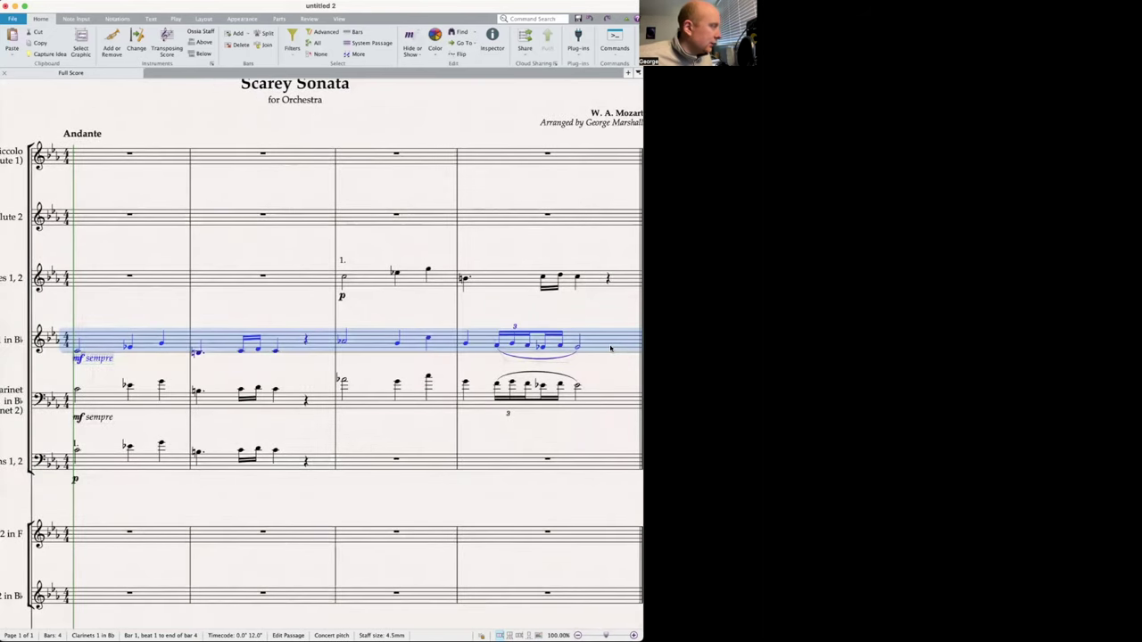
{"action": "left_click", "coordinate": [96, 217]}
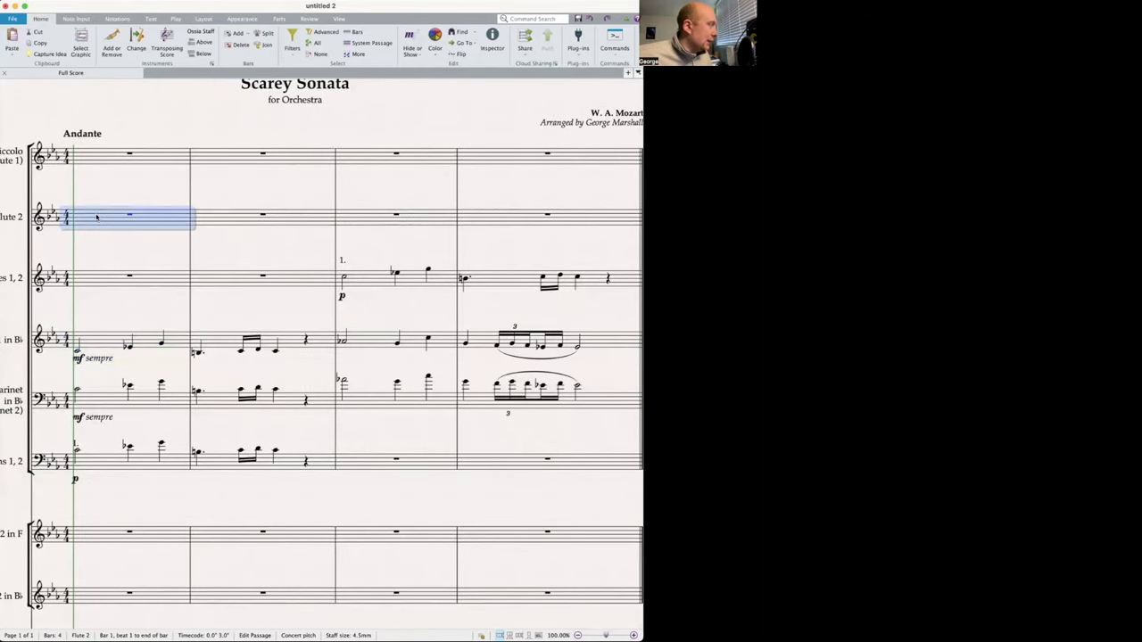
{"action": "scroll", "coordinate": [129, 232], "scroll_direction": "left", "scroll_amount": 5}
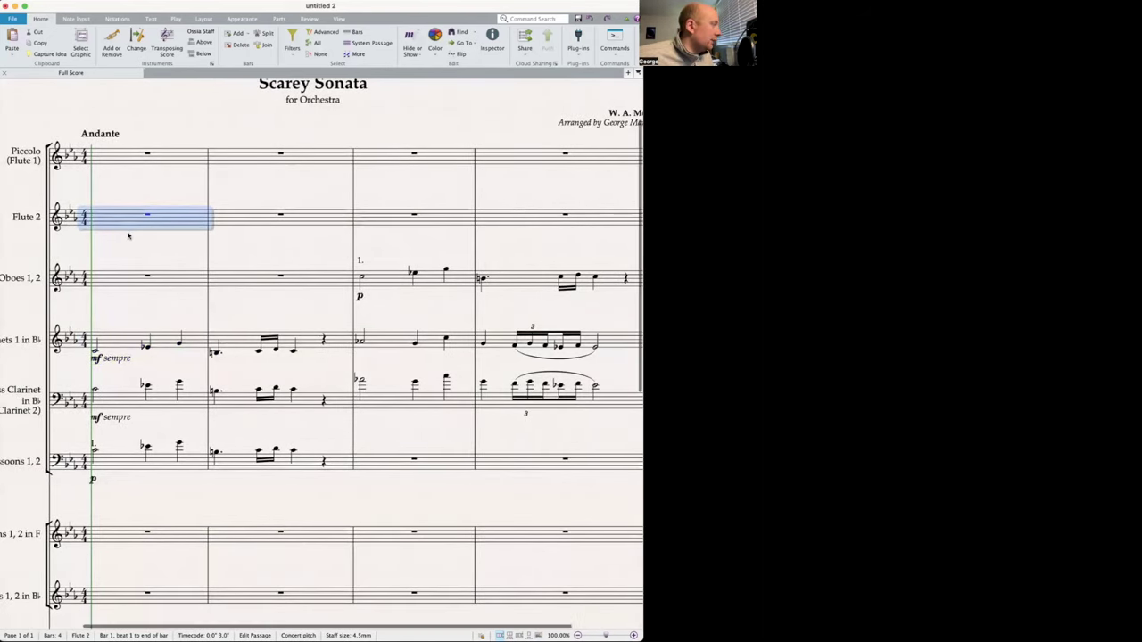
{"action": "key", "text": "super+shift+End"}
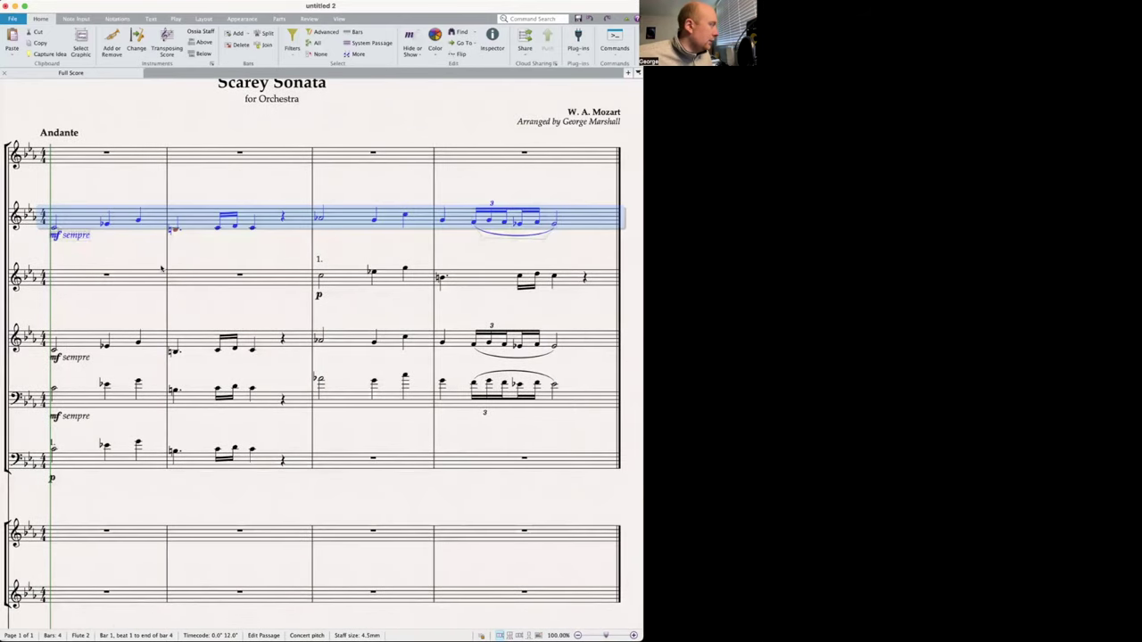
{"action": "scroll", "coordinate": [152, 266], "scroll_direction": "left", "scroll_amount": 1}
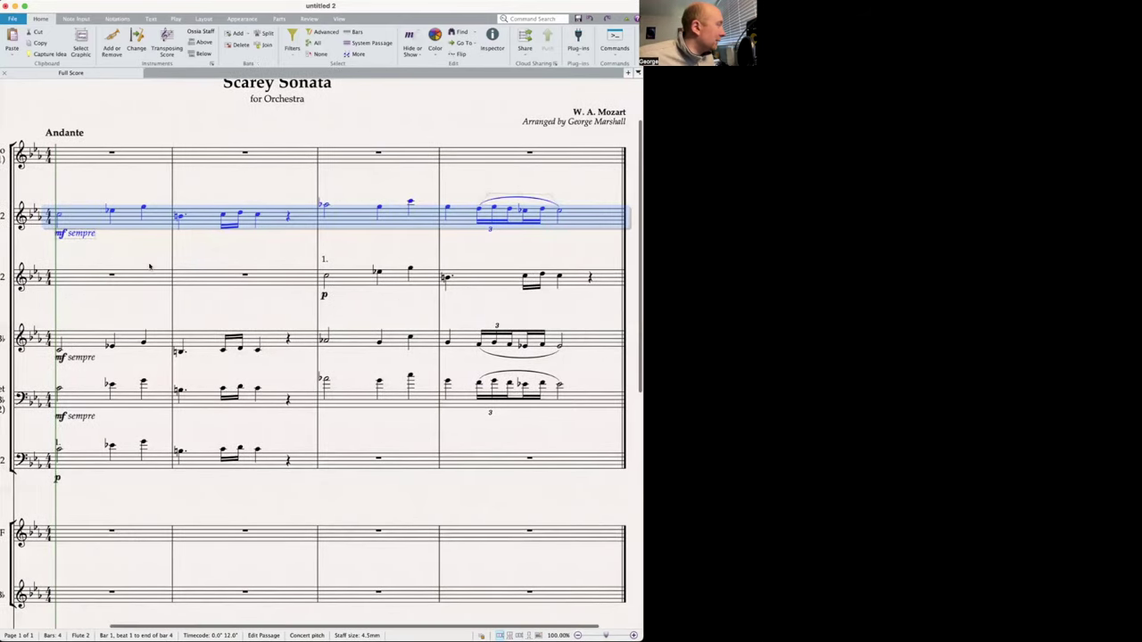
{"action": "scroll", "coordinate": [143, 264], "scroll_direction": "left", "scroll_amount": 5}
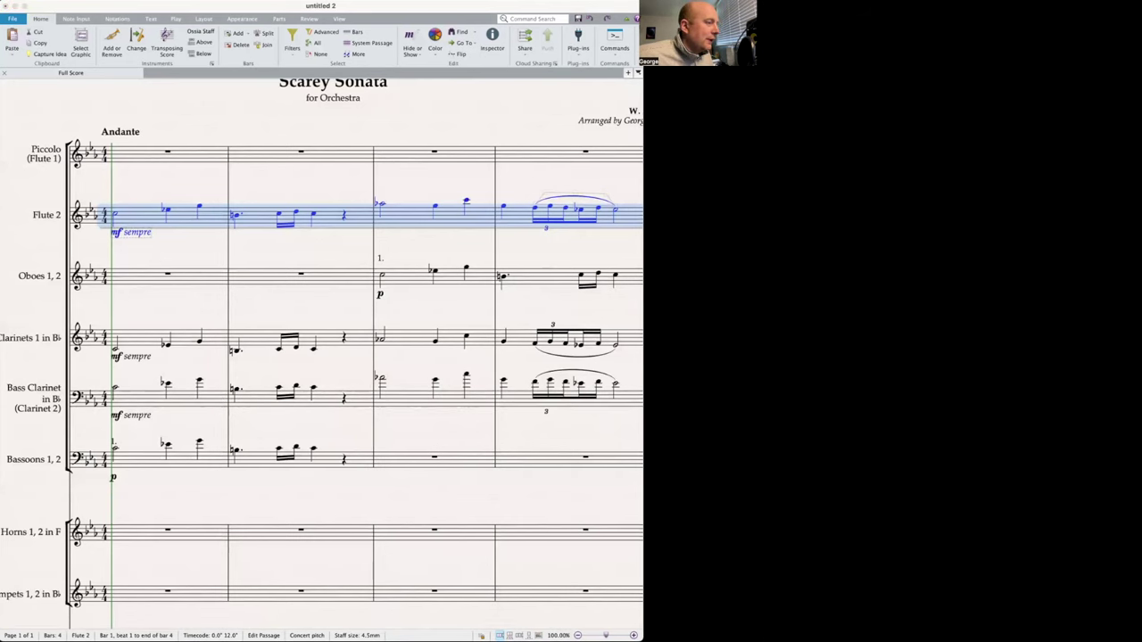
{"action": "key", "text": "Up"}
{"action": "key", "text": "Up"}
{"action": "key", "text": "Up"}
{"action": "key", "text": "Up"}
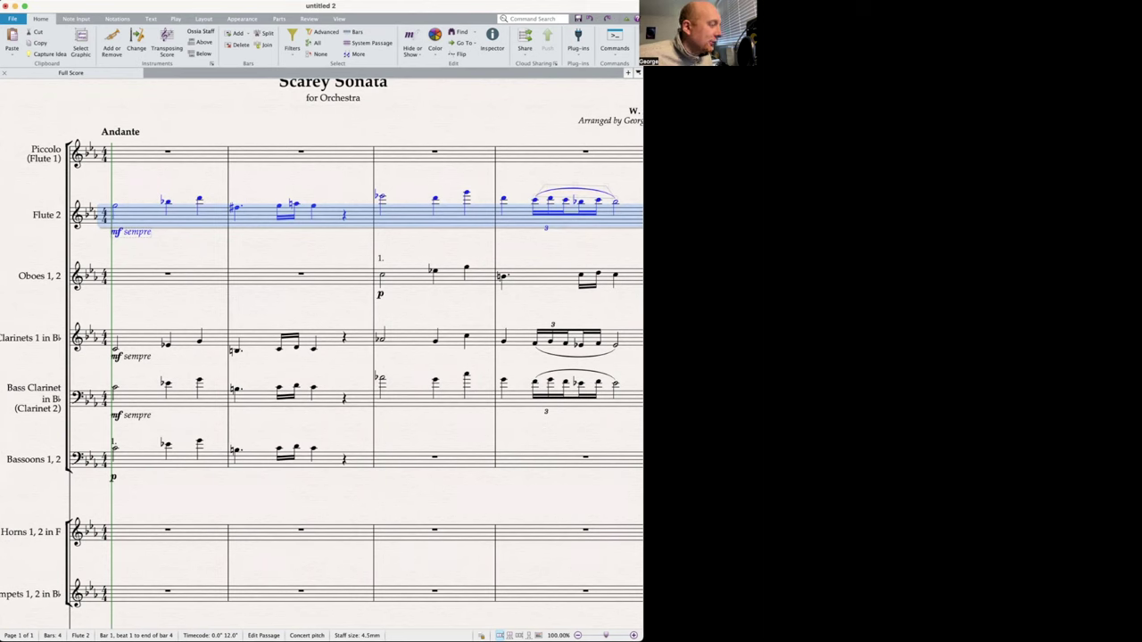
{"action": "left_click", "coordinate": [126, 249]}
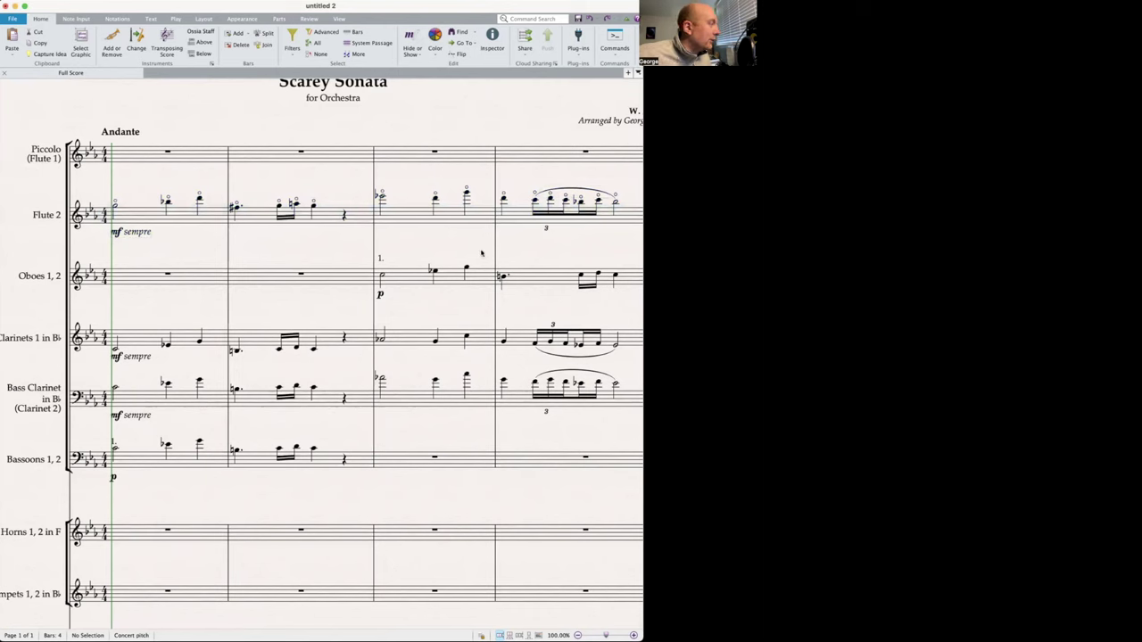
- Replace Flute 2's mf sempre marking with a p dynamic
{"action": "left_click", "coordinate": [138, 229]}
{"action": "key", "text": "Delete"}
{"action": "left_click", "coordinate": [142, 218]}
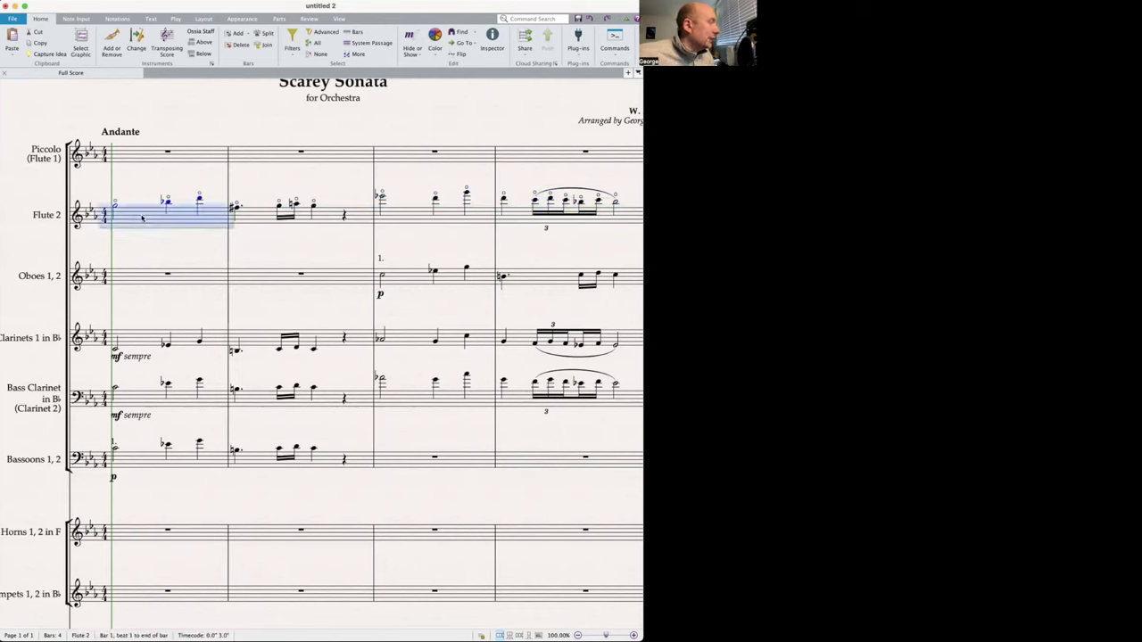
{"action": "key", "text": "super+e"}
{"action": "type", "text": "p"}
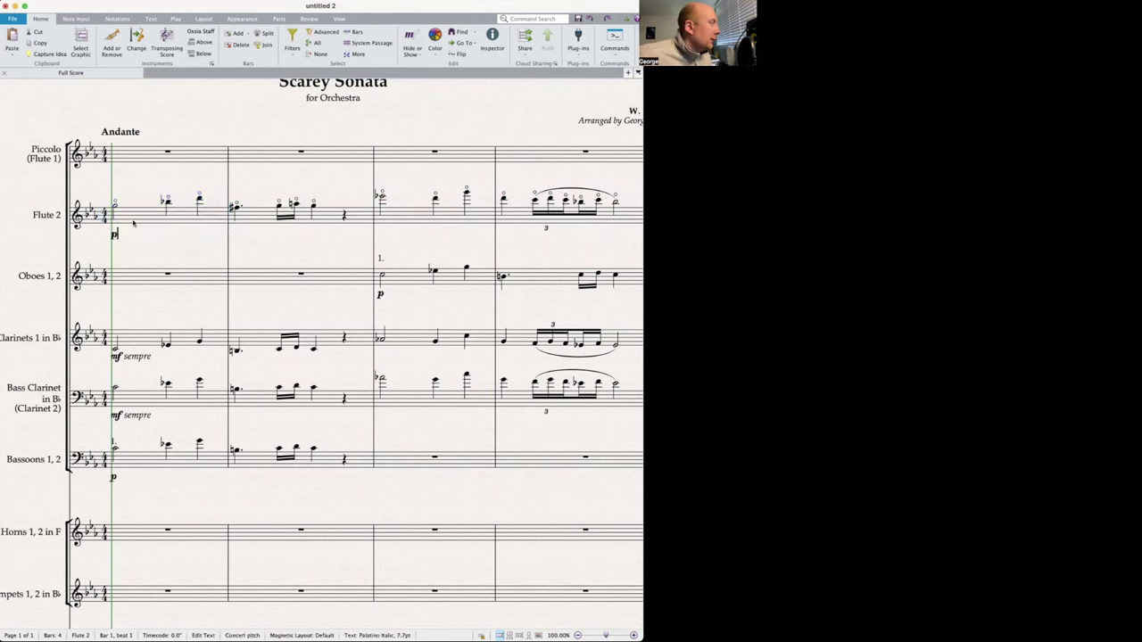
{"action": "key", "text": "Escape"}
{"action": "key", "text": "Escape"}
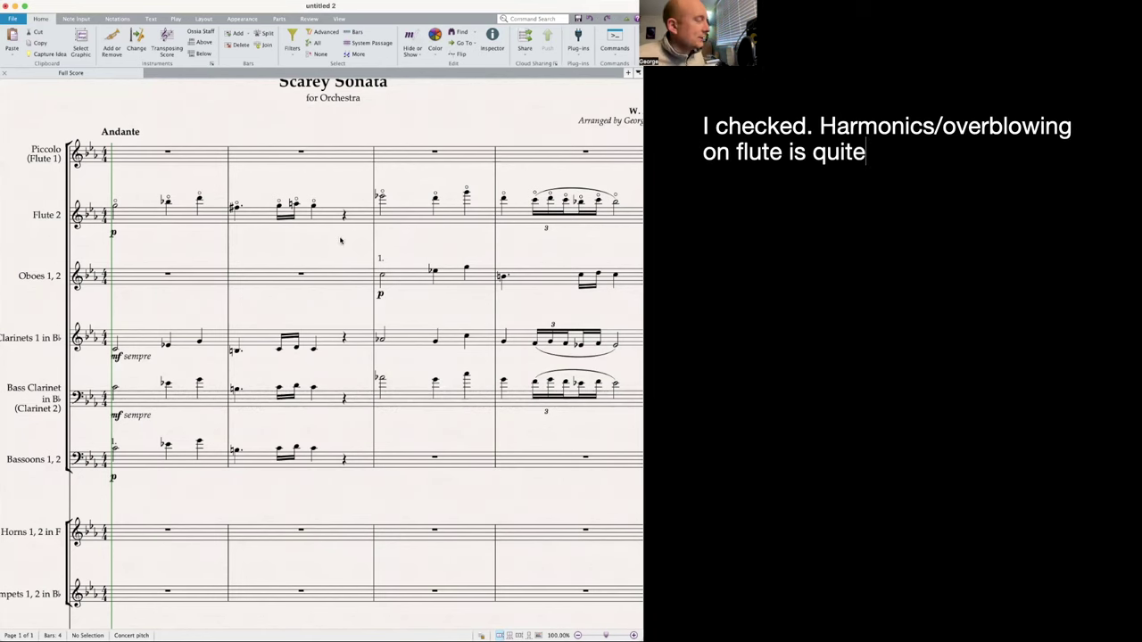
- Replace Flute 2's slurred bar-4 triplet with a C6 and a B♭5 eighth
{"action": "left_click", "coordinate": [188, 224]}
{"action": "scroll", "coordinate": [500, 189], "scroll_direction": "right", "scroll_amount": 3}
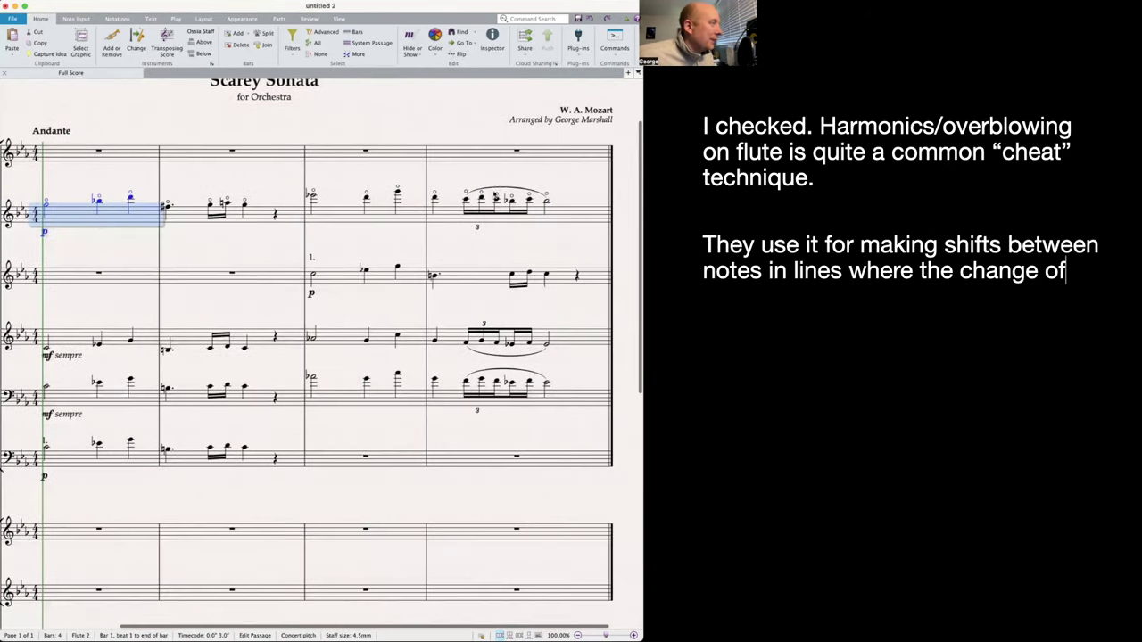
{"action": "key", "text": "Escape"}
{"action": "left_click", "coordinate": [500, 189]}
{"action": "key", "text": "Delete"}
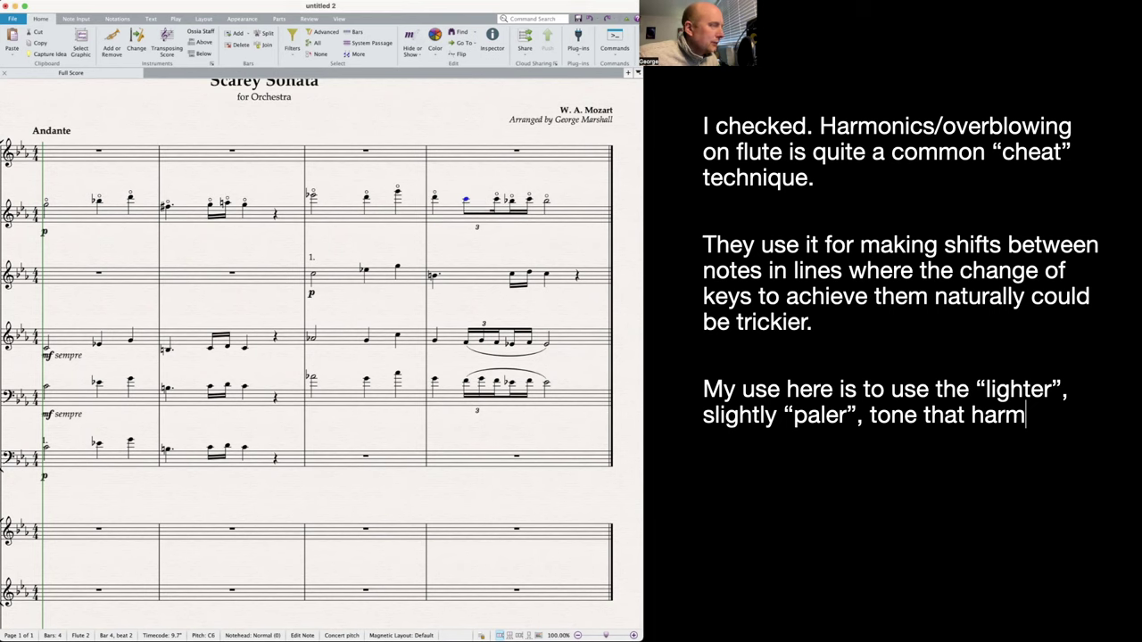
{"action": "key", "text": "Delete"}
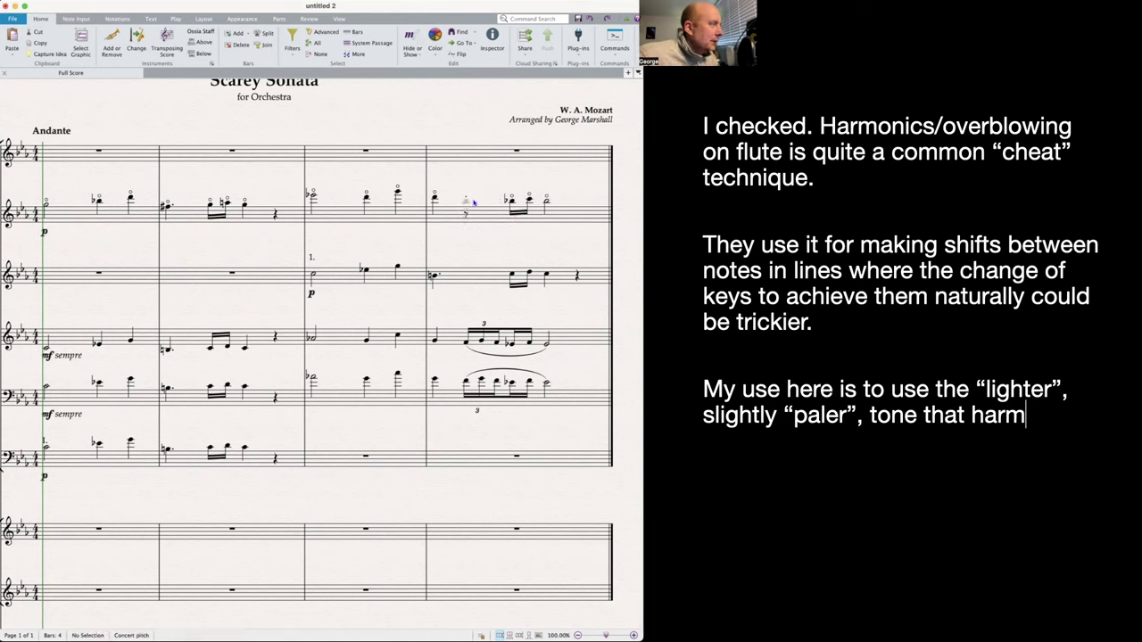
{"action": "left_click", "coordinate": [476, 201]}
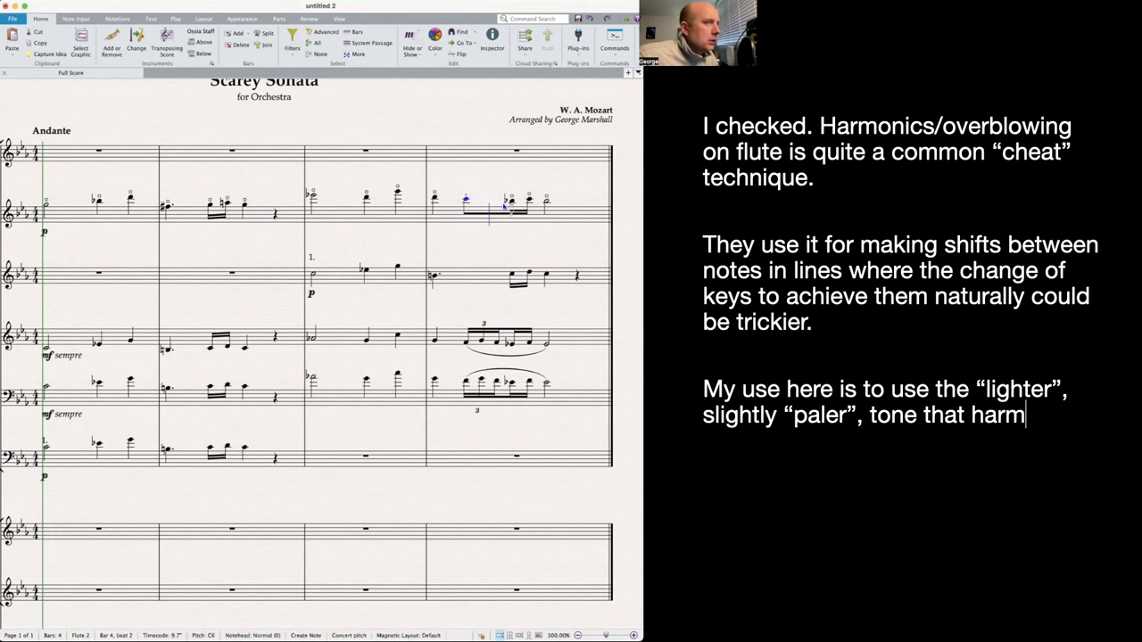
{"action": "left_click", "coordinate": [505, 204]}
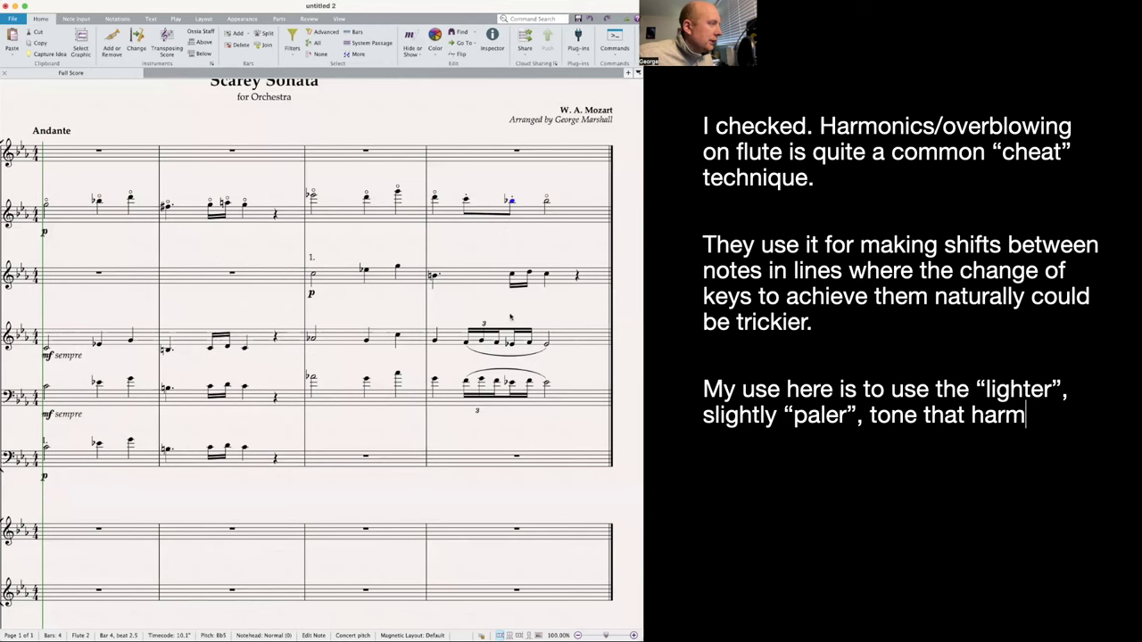
- Copy clarinet bars 3–4 into the Oboes' bar 3 and mark them p
{"action": "left_click_drag", "start_coordinate": [338, 340], "coordinate": [552, 337]}
{"action": "left_click", "coordinate": [341, 281], "text": "alt"}
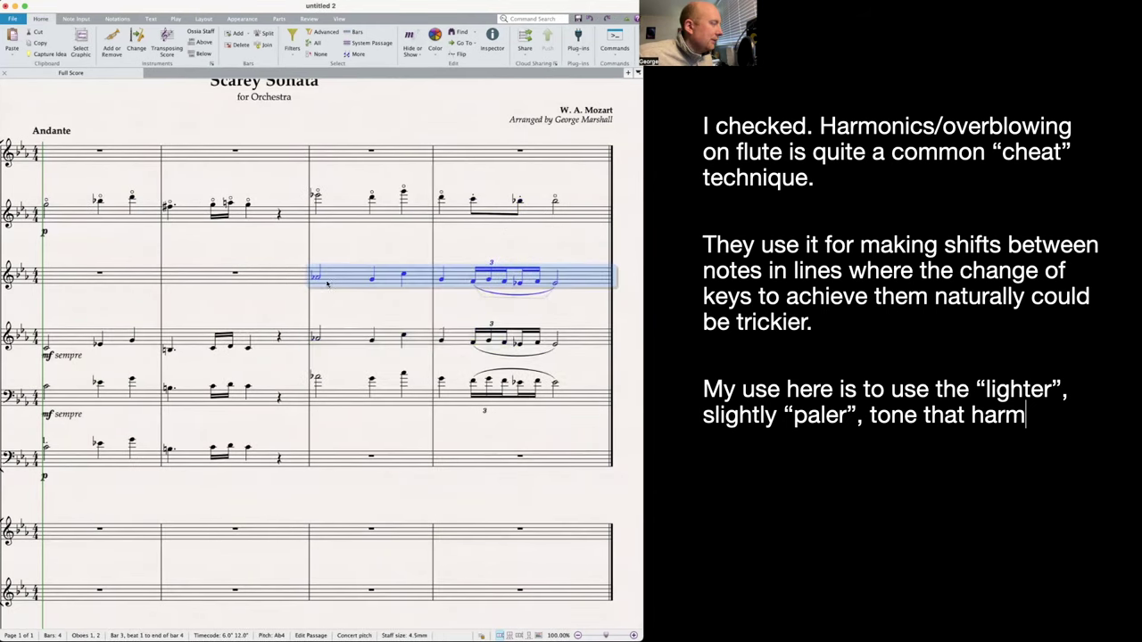
{"action": "key", "text": "super+e"}
{"action": "type", "text": "p"}
{"action": "key", "text": "Escape"}
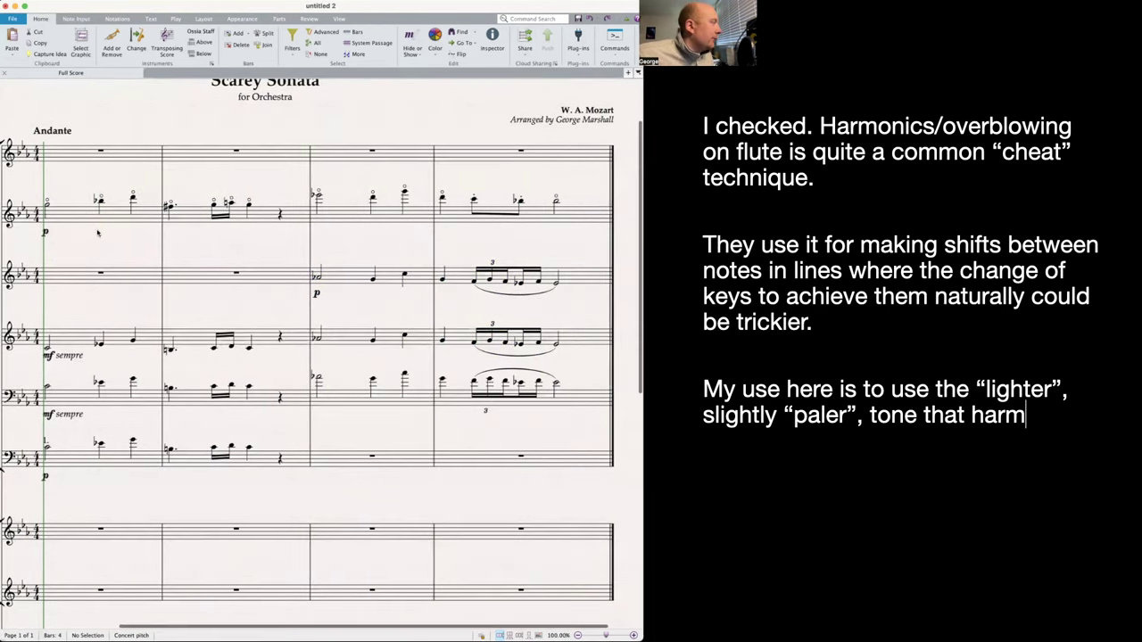
- Select Clarinets bar 1 and bring up the playback controls
{"action": "scroll", "coordinate": [193, 218], "scroll_direction": "left", "scroll_amount": 3}
{"action": "scroll", "coordinate": [413, 217], "scroll_direction": "down", "scroll_amount": 1}
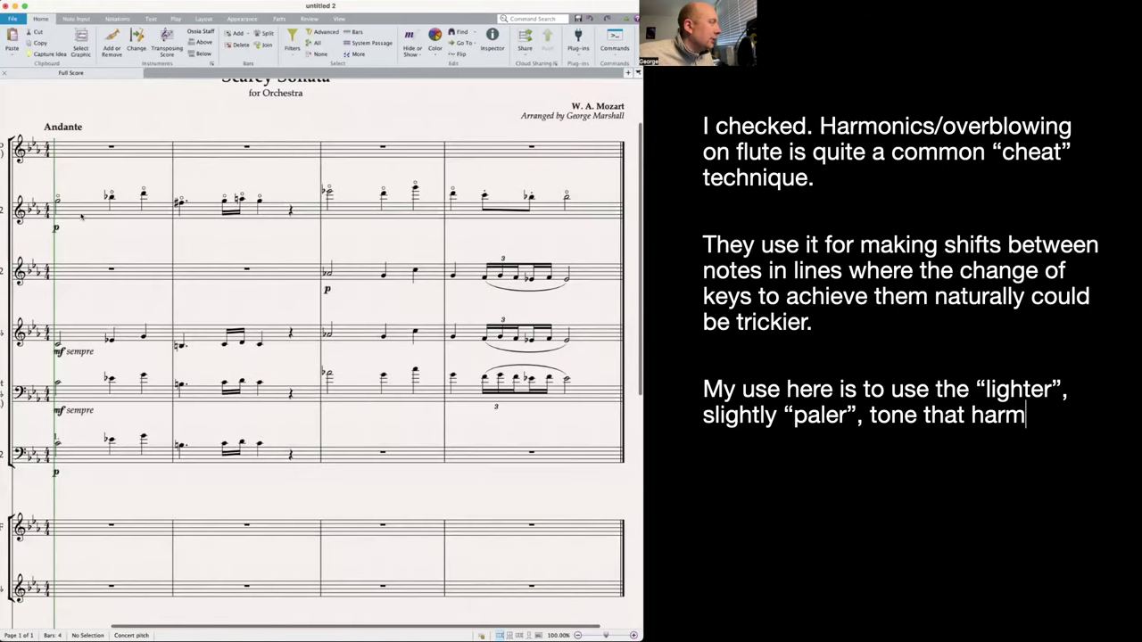
{"action": "left_click", "coordinate": [83, 226]}
{"action": "key", "text": "Escape"}
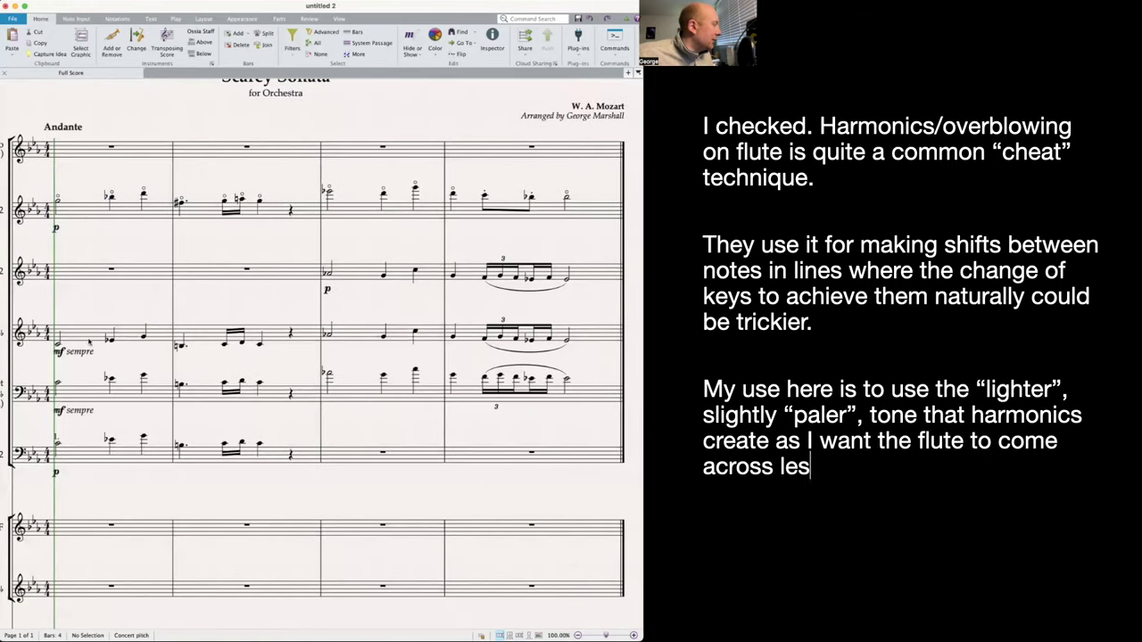
{"action": "left_click", "coordinate": [95, 341]}
{"action": "scroll", "coordinate": [87, 381], "scroll_direction": "left", "scroll_amount": 3}
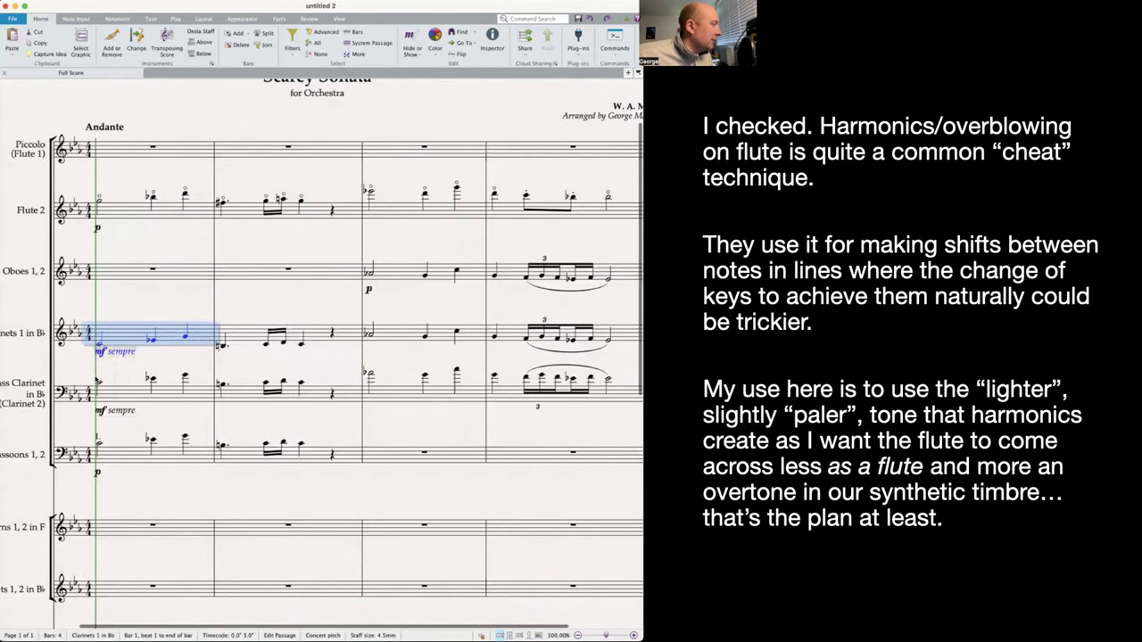
{"action": "left_click", "coordinate": [176, 19]}
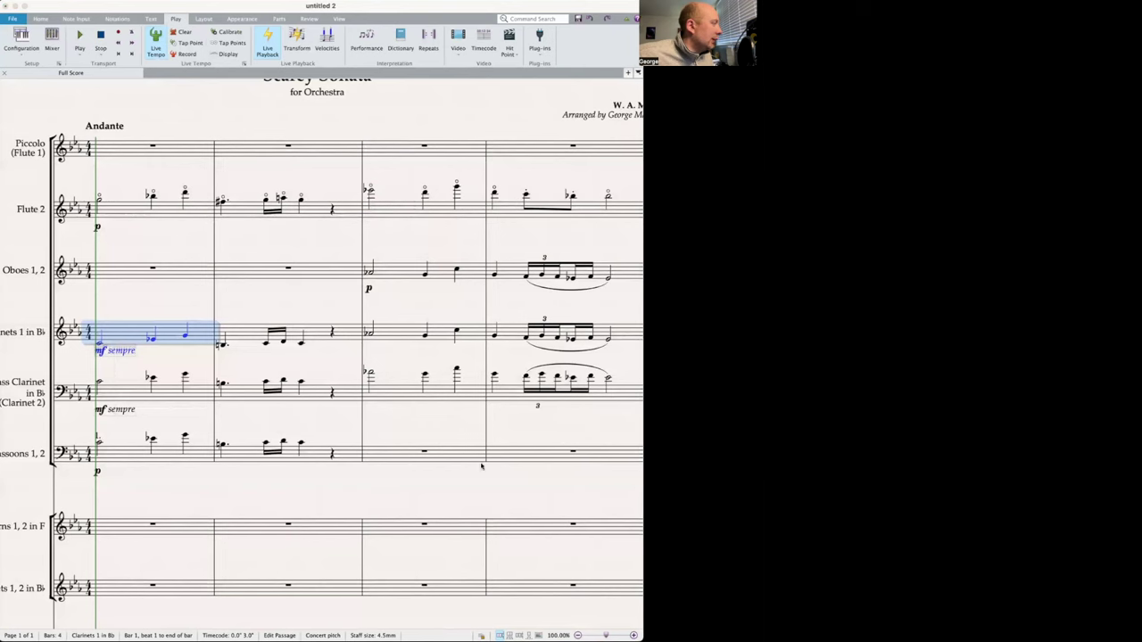
{"action": "left_click", "coordinate": [99, 342]}
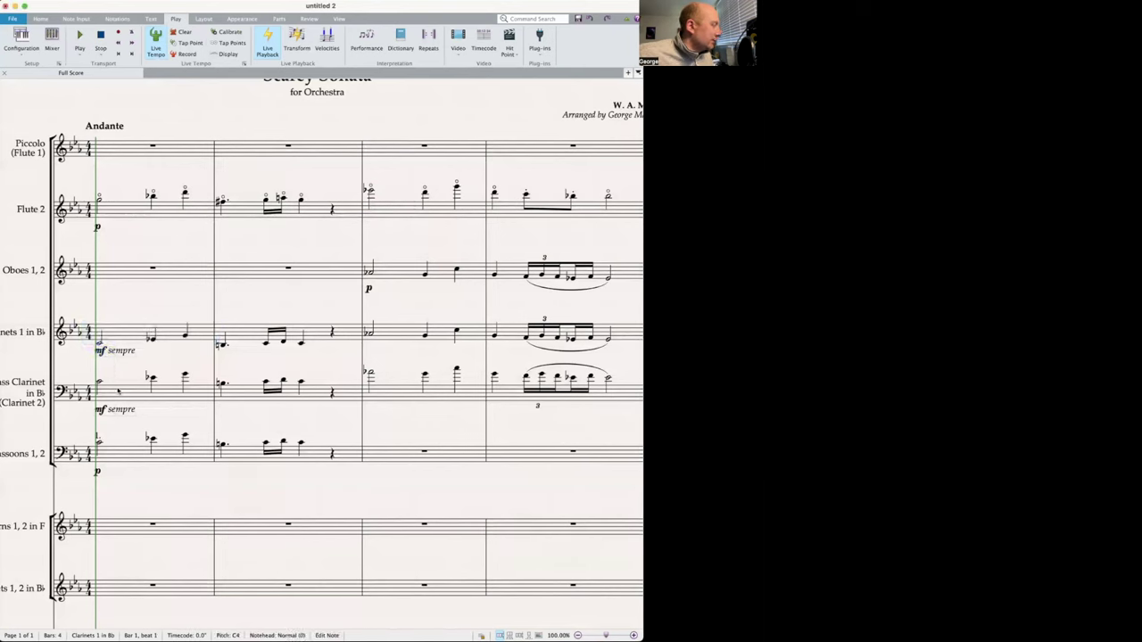
{"action": "left_click", "coordinate": [119, 390], "text": "shift"}
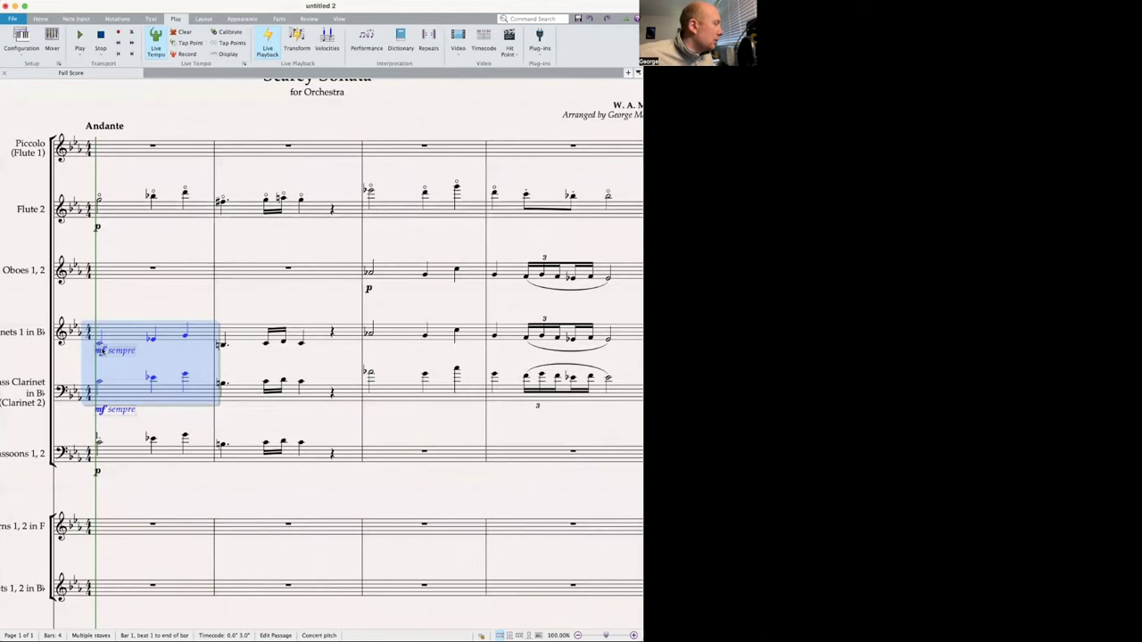
{"action": "left_click", "coordinate": [101, 346]}
{"action": "left_click", "coordinate": [117, 397], "text": "shift"}
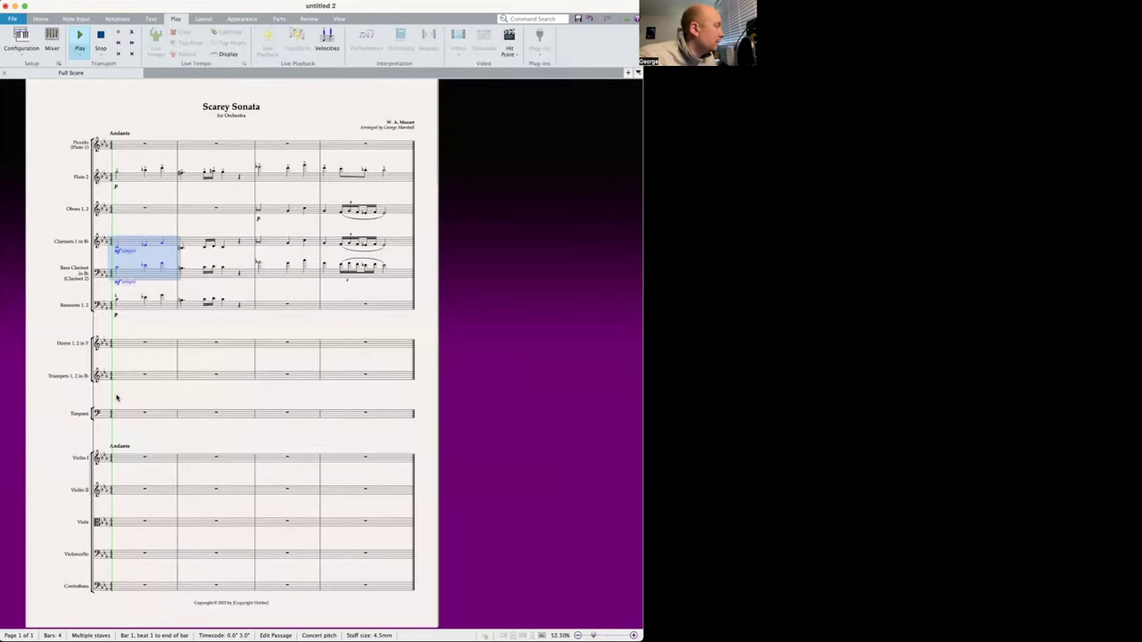
{"action": "key", "text": "space"}
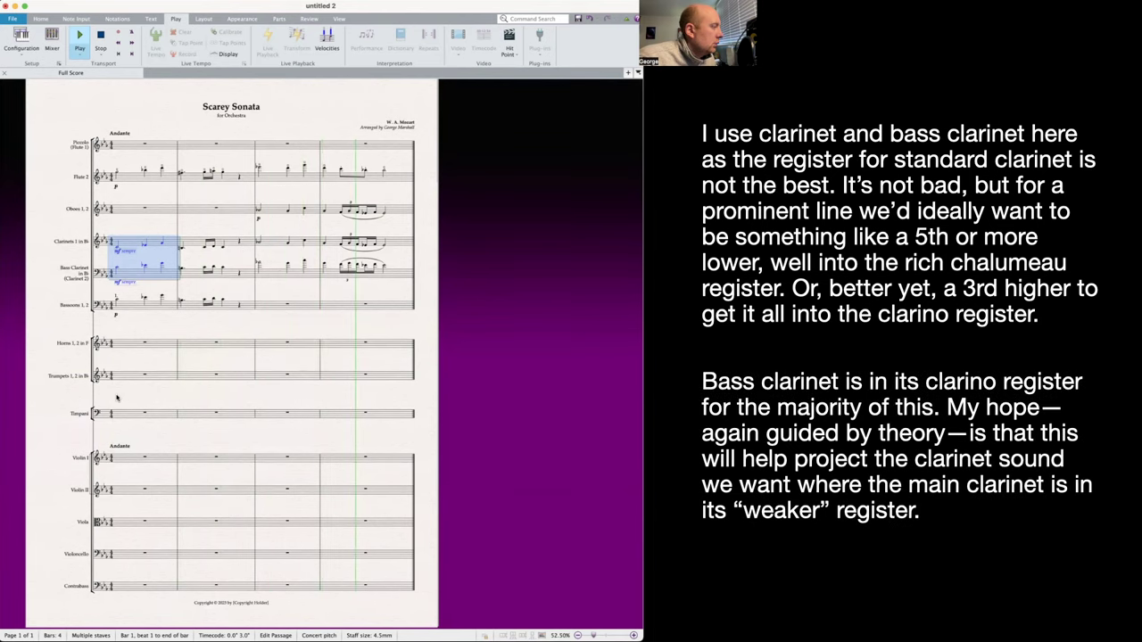
{"action": "key", "text": "Escape"}
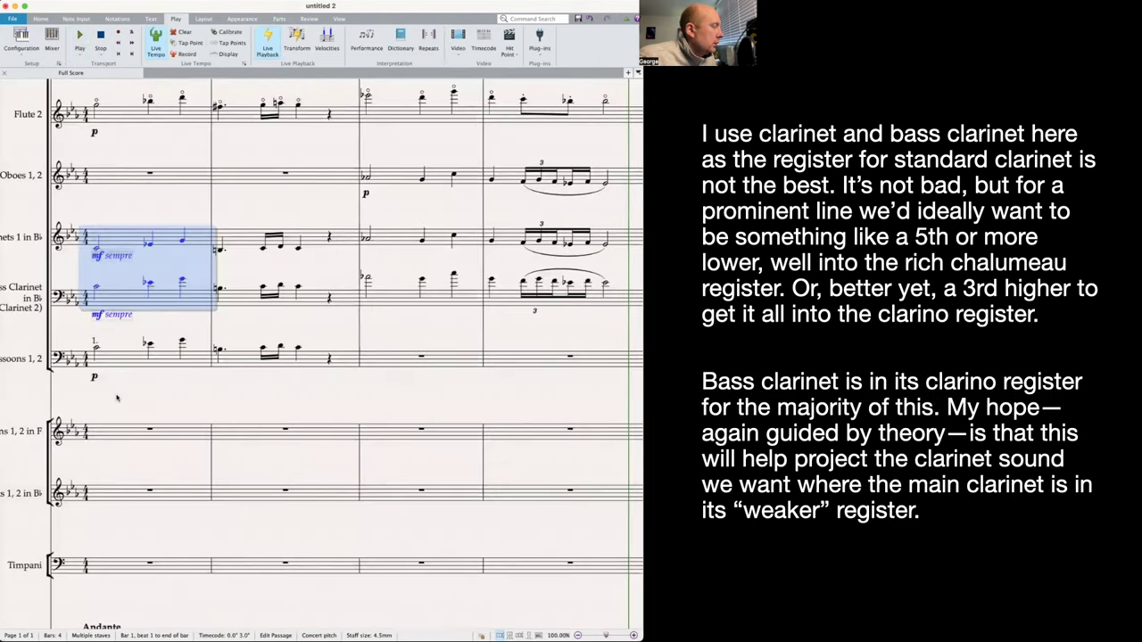
- Play the opening from bar 1 with Bassoons and Oboes selected, then stop
{"action": "left_click", "coordinate": [122, 360], "text": "shift"}
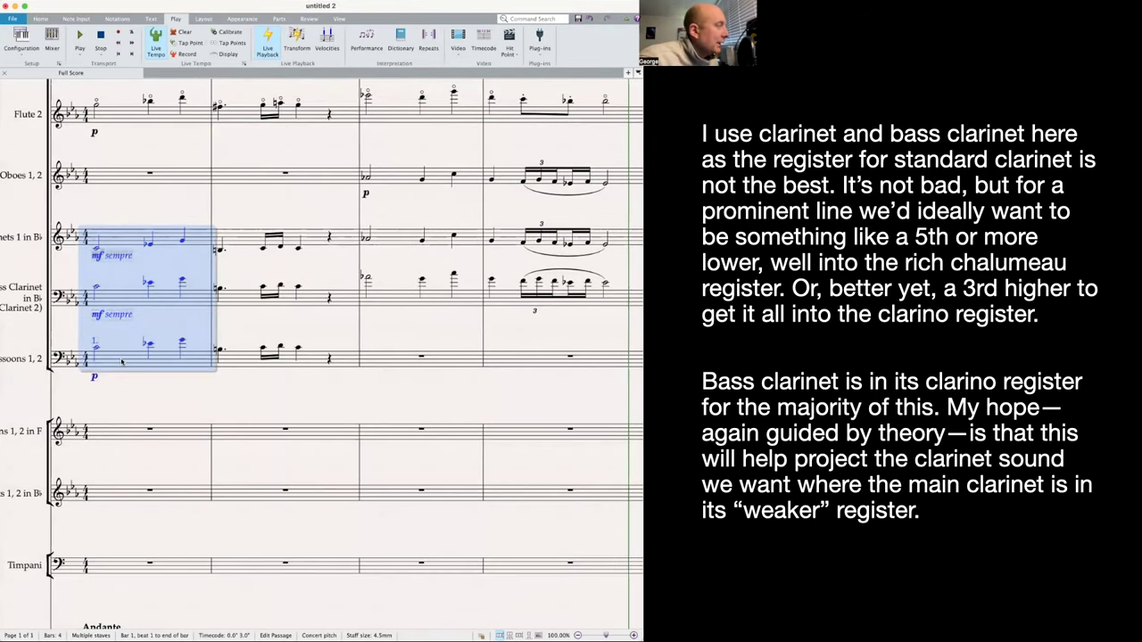
{"action": "left_click", "coordinate": [133, 182], "text": "shift"}
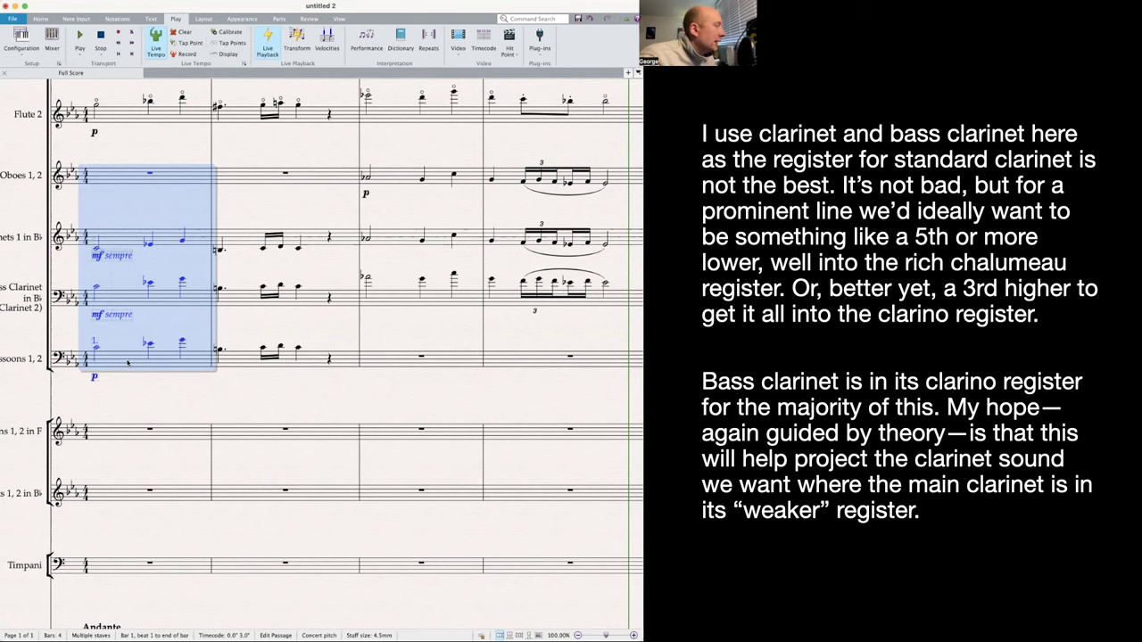
{"action": "key", "text": "super+minus"}
{"action": "key", "text": "p"}
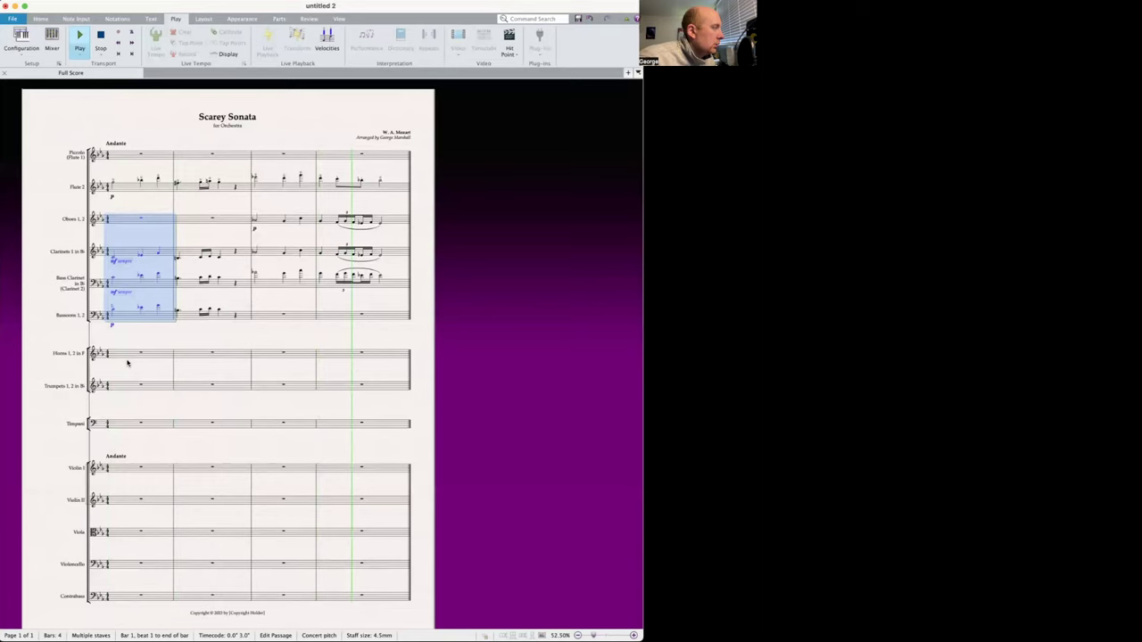
{"action": "key", "text": "space"}
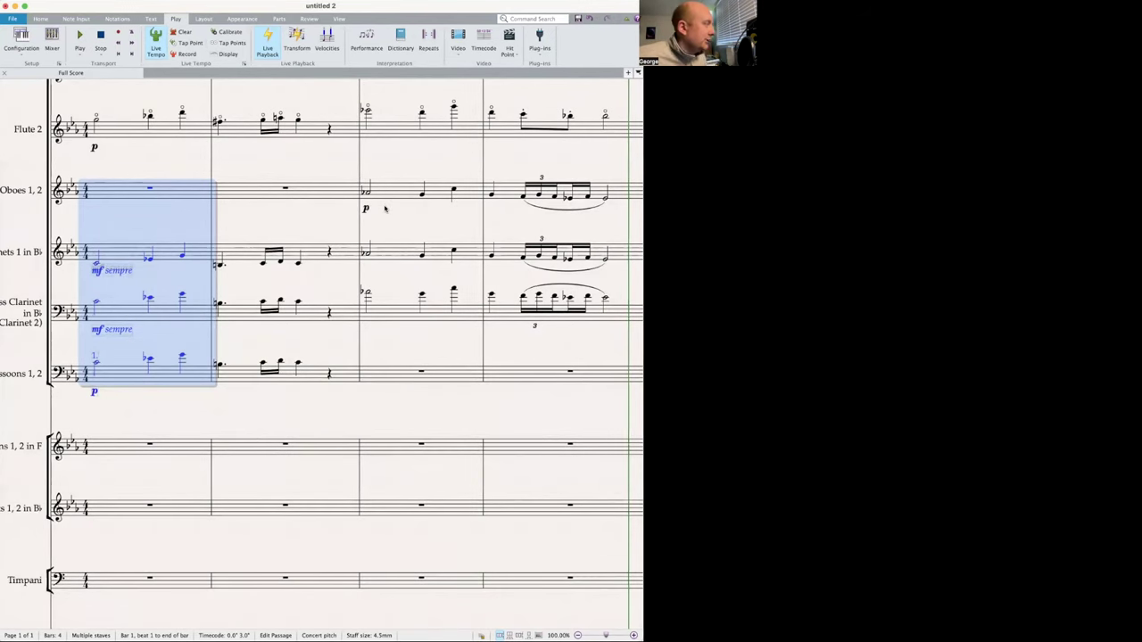
- Add Flute 2 to the selection, replay the opening, and stop playback
{"action": "left_click", "coordinate": [125, 134], "text": "shift"}
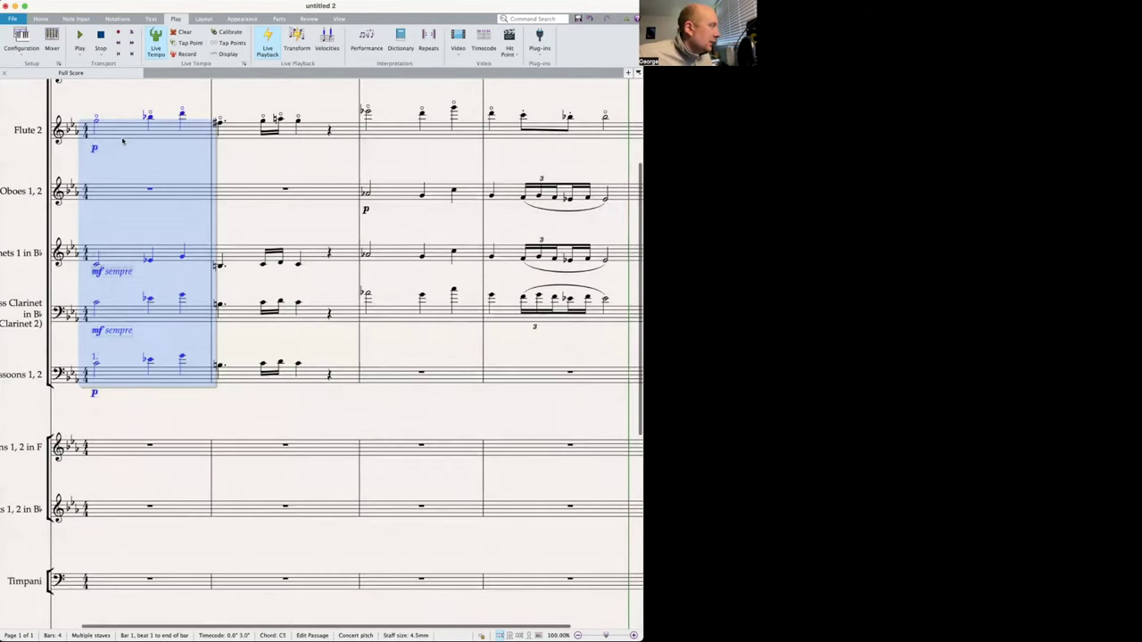
{"action": "scroll", "coordinate": [125, 143], "scroll_direction": "up", "scroll_amount": 3}
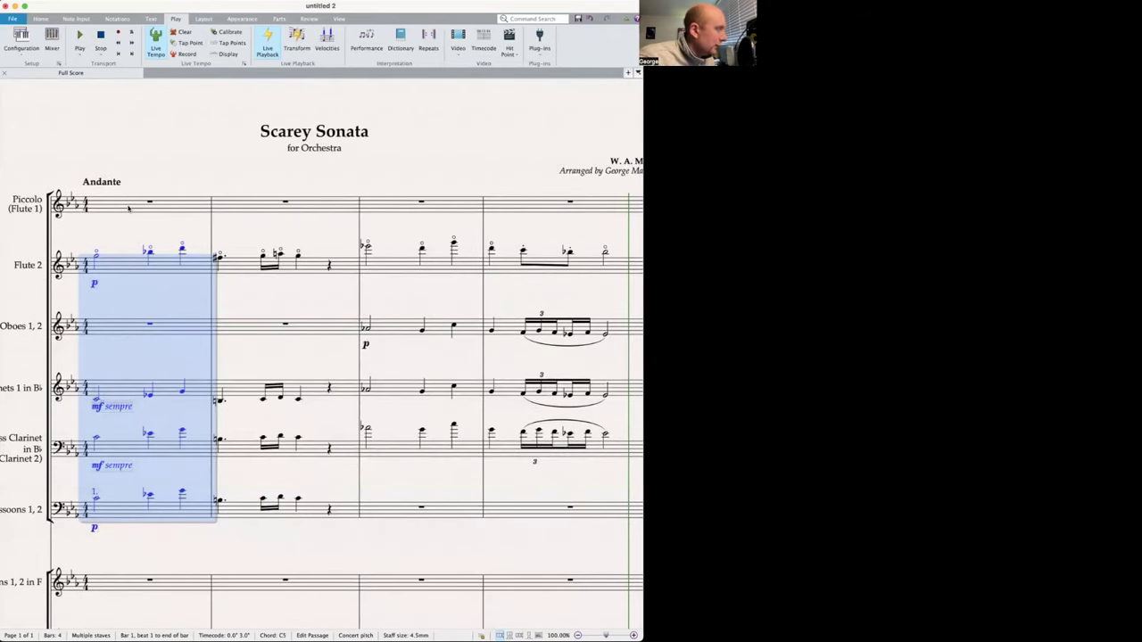
{"action": "key", "text": "space"}
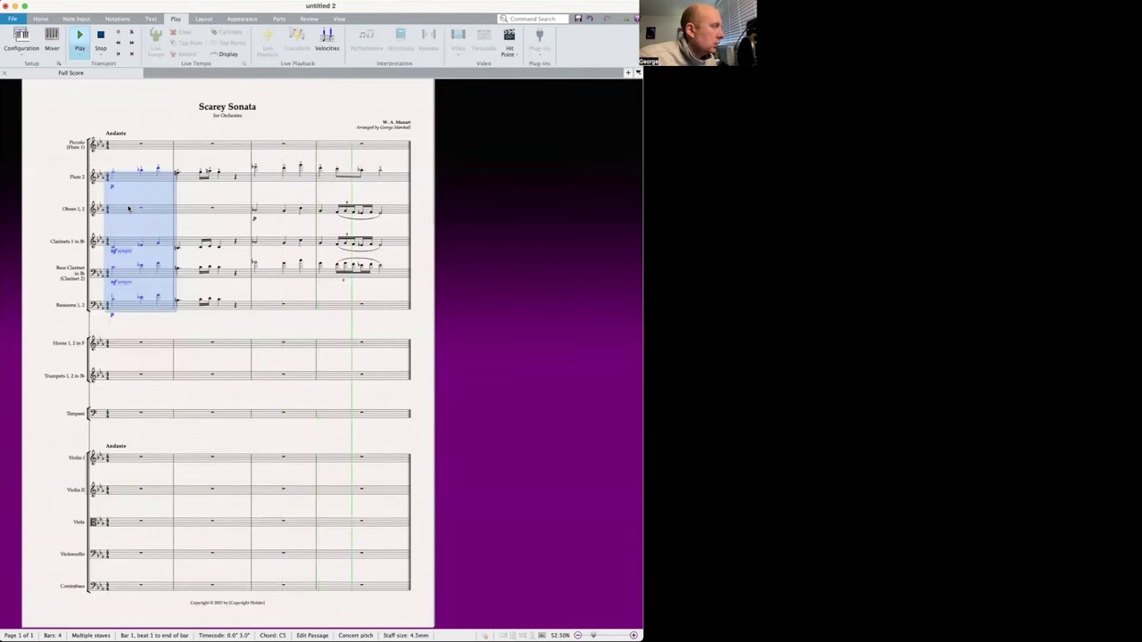
{"action": "key", "text": "space"}
{"action": "key", "text": "super+equal"}
{"action": "key", "text": "super+equal"}
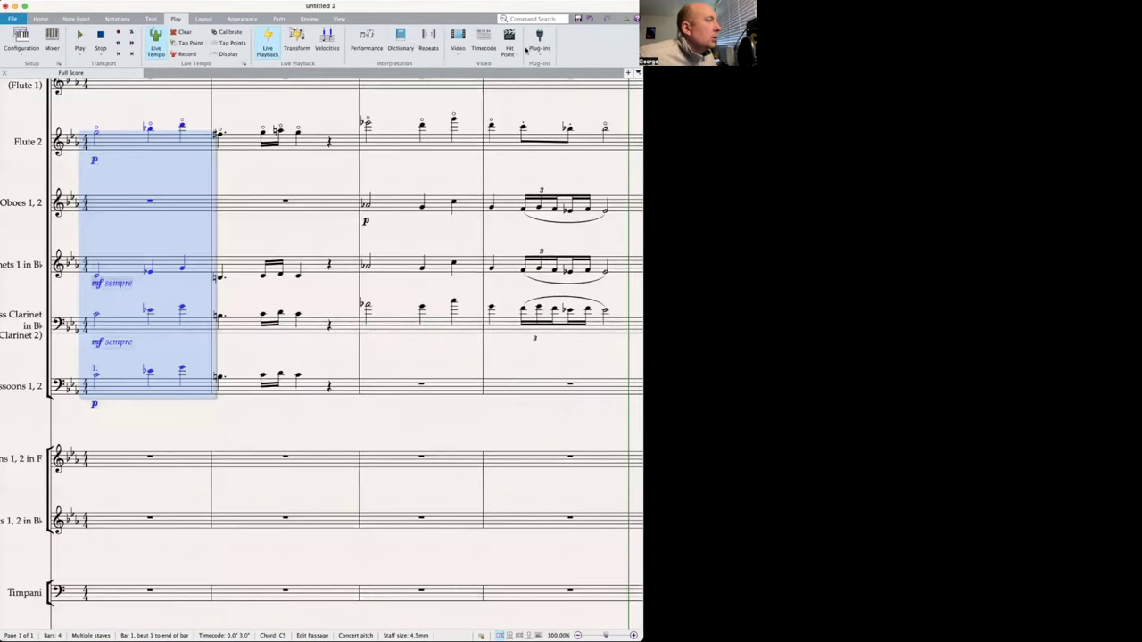
- Select two adjacent Flute 2 notes in bar 4
{"action": "left_click", "coordinate": [523, 127]}
{"action": "left_click", "coordinate": [569, 129], "text": "shift"}
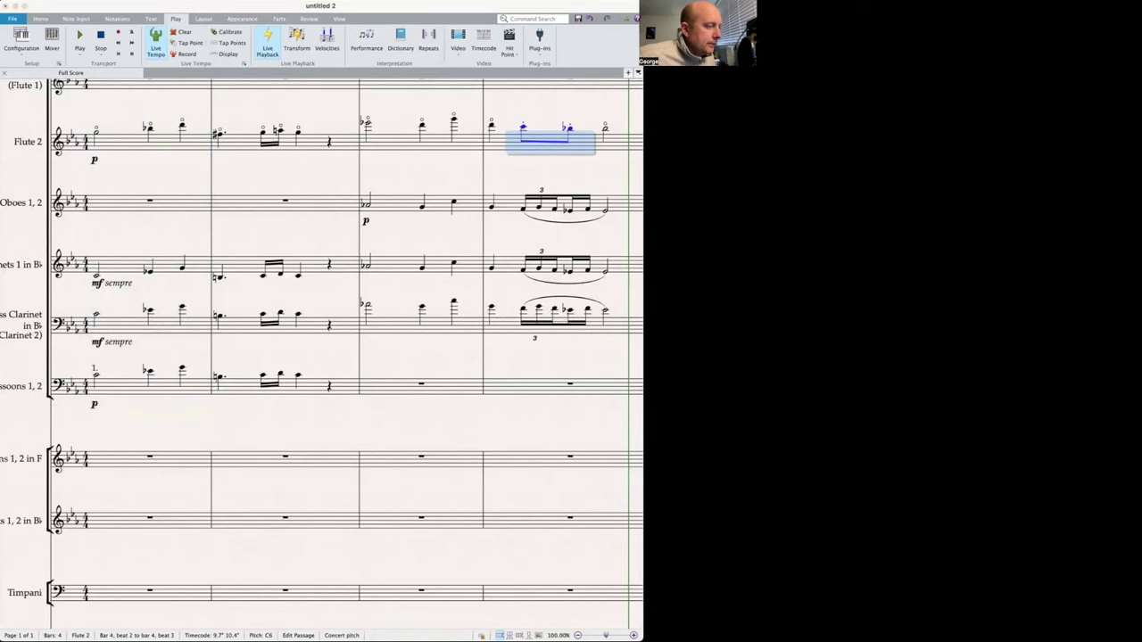
{"action": "scroll", "coordinate": [322, 357], "scroll_direction": "up", "scroll_amount": 2}
{"action": "scroll", "coordinate": [321, 356], "scroll_direction": "right", "scroll_amount": 2}
- Paste Flute 2's bars 1–4 into Piccolo bar 1 and raise the line an octave
{"action": "left_click", "coordinate": [535, 207]}
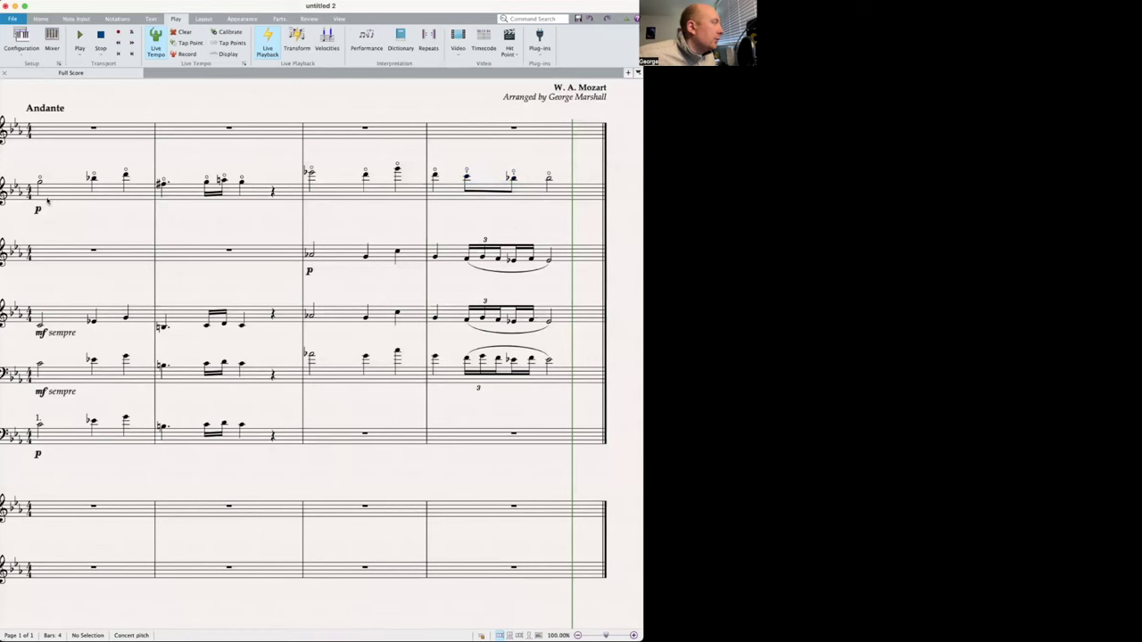
{"action": "double_click", "coordinate": [541, 196]}
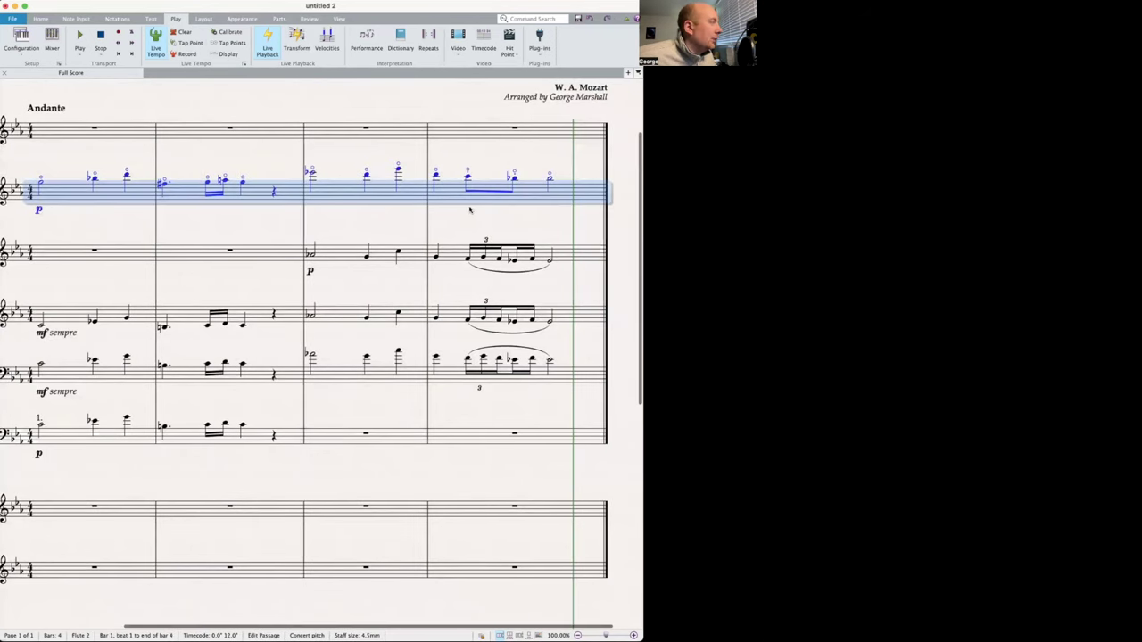
{"action": "scroll", "coordinate": [464, 209], "scroll_direction": "left", "scroll_amount": 2}
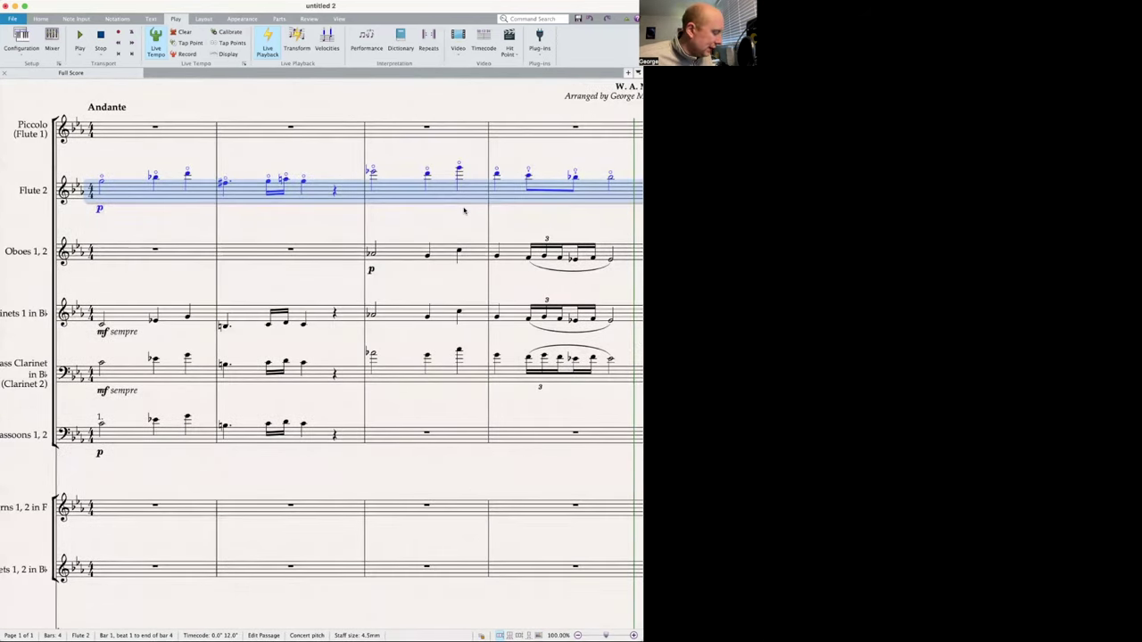
{"action": "left_click", "coordinate": [150, 131]}
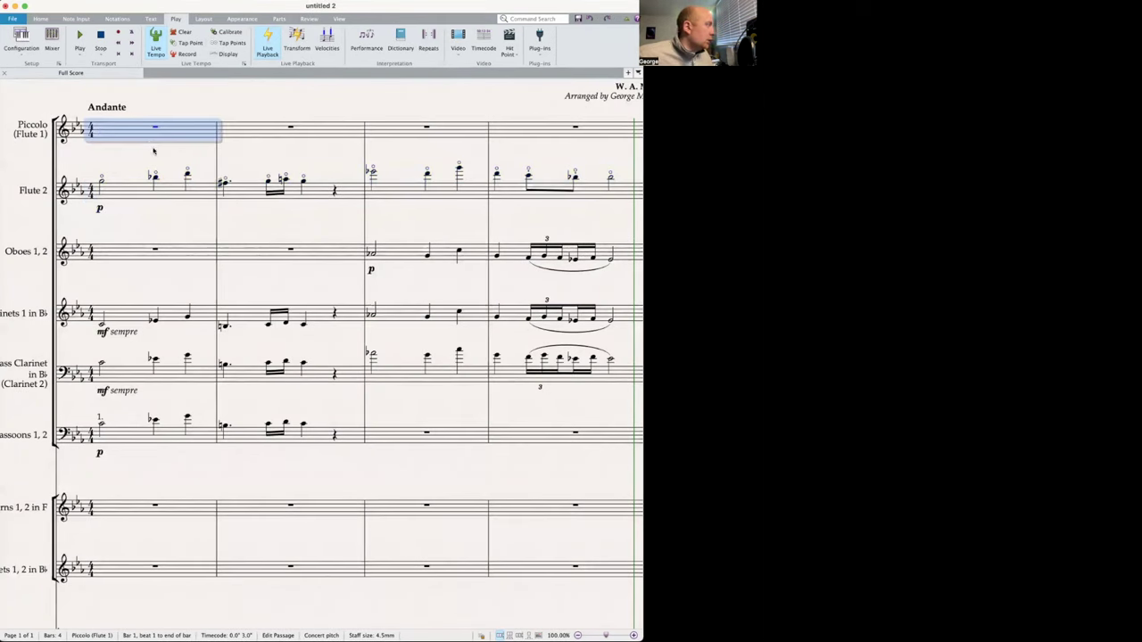
{"action": "key", "text": "super+v"}
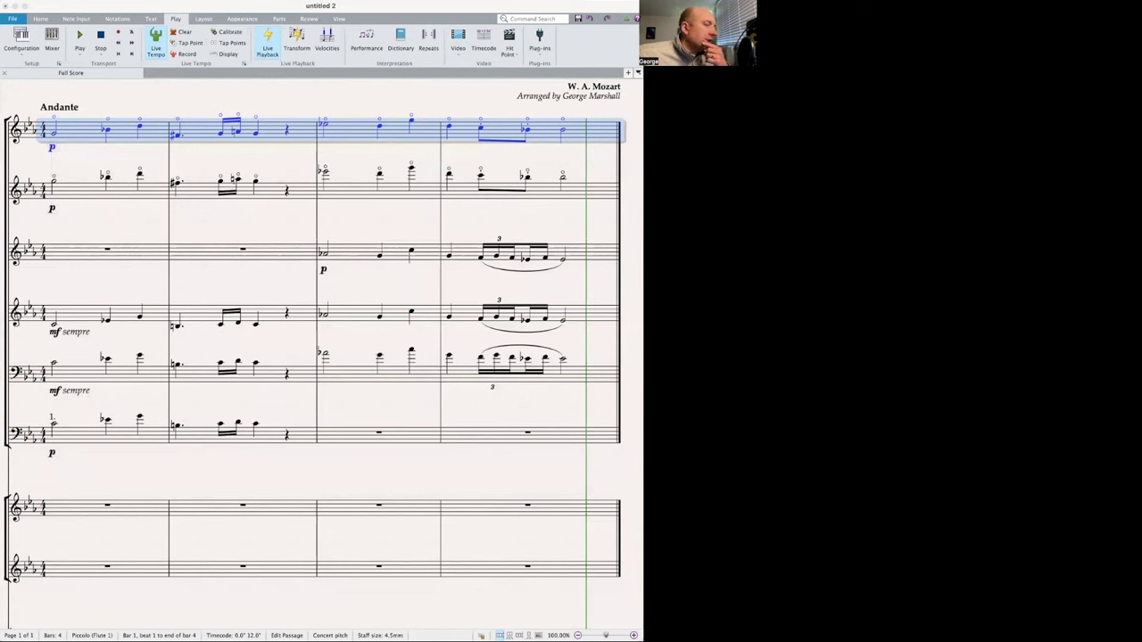
{"action": "key", "text": "ctrl+Up"}
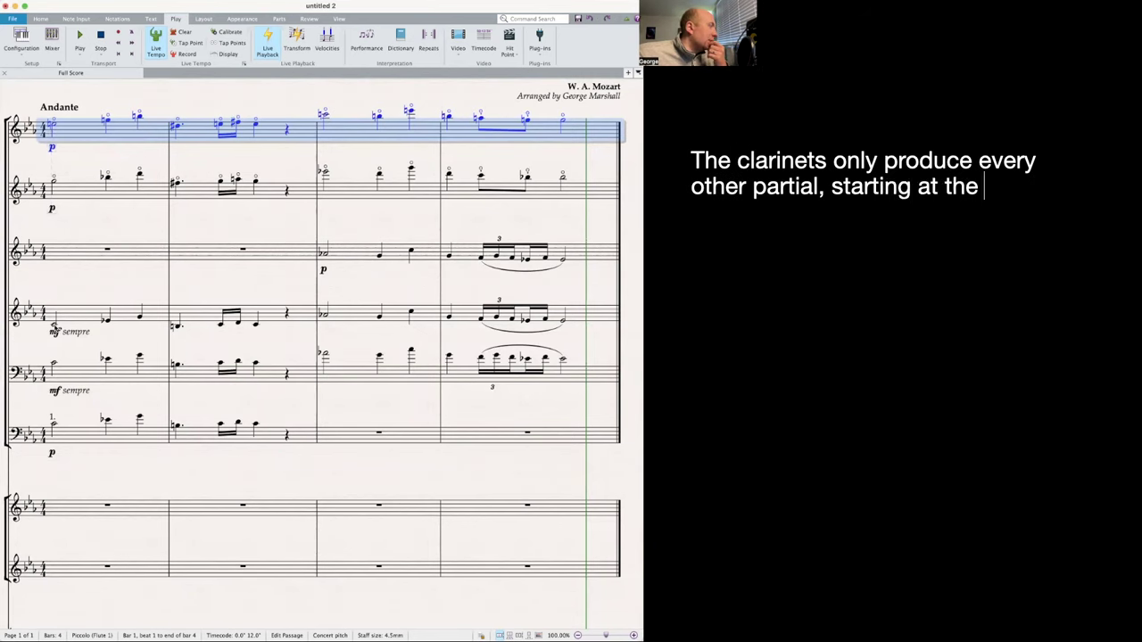
- Stack G5 and C6 on the first clarinet note to show overtones, then remove them
{"action": "left_click", "coordinate": [54, 320]}
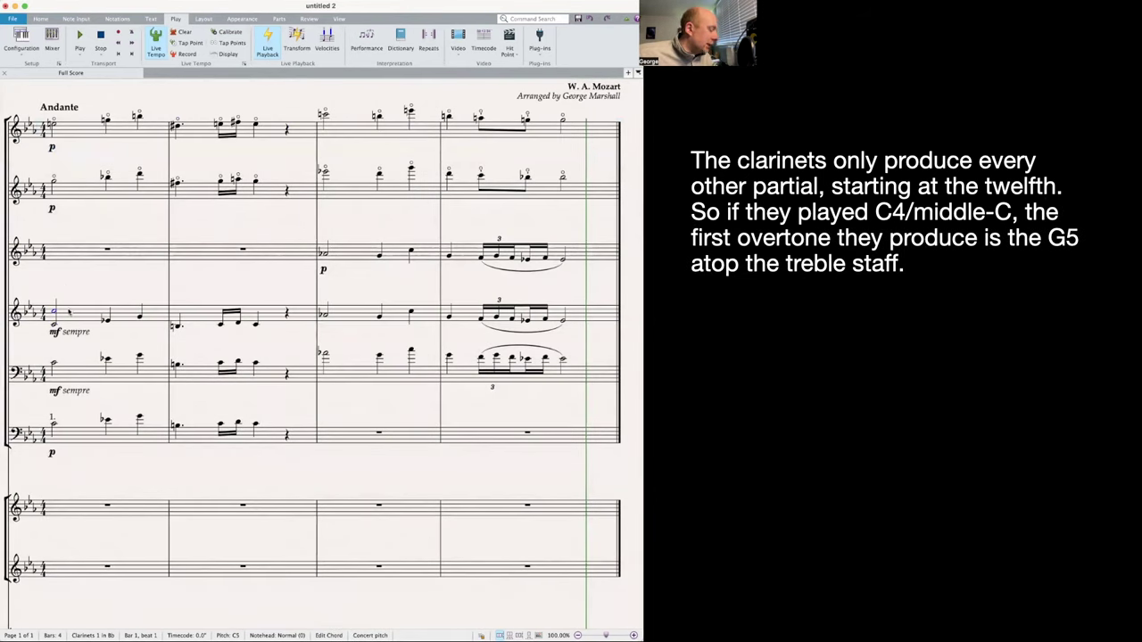
{"action": "key", "text": "Up"}
{"action": "key", "text": "Up"}
{"action": "key", "text": "Up"}
{"action": "key", "text": "Up"}
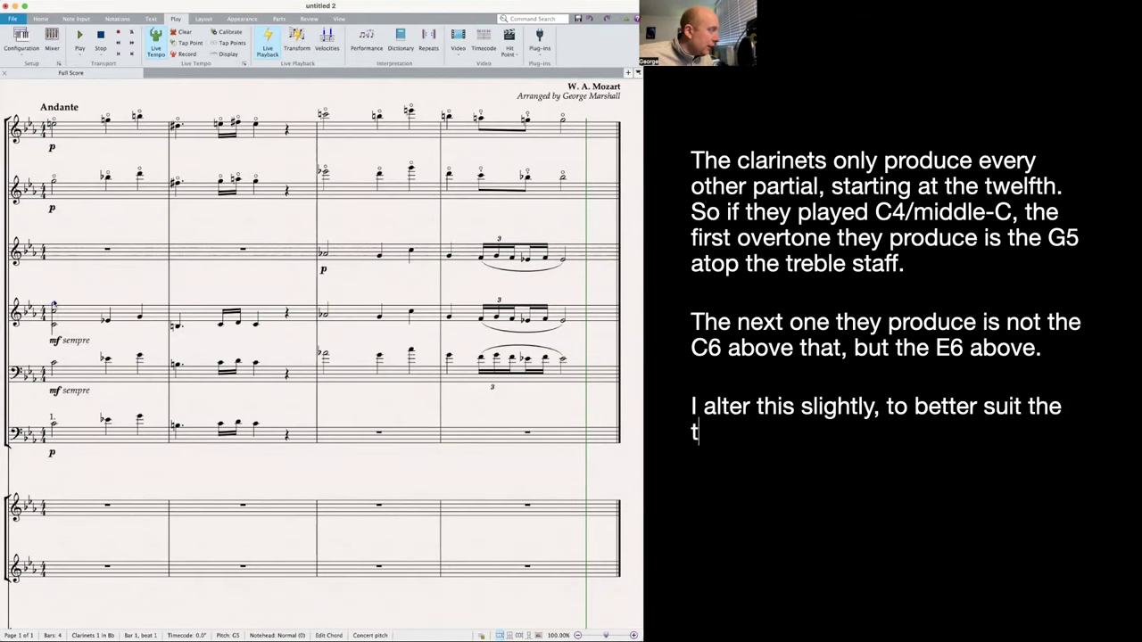
{"action": "key", "text": "Up"}
{"action": "key", "text": "Up"}
{"action": "key", "text": "Up"}
{"action": "key", "text": "Up"}
{"action": "key", "text": "Up"}
{"action": "key", "text": "ctrl+Down"}
{"action": "key", "text": "Down"}
{"action": "key", "text": "Down"}
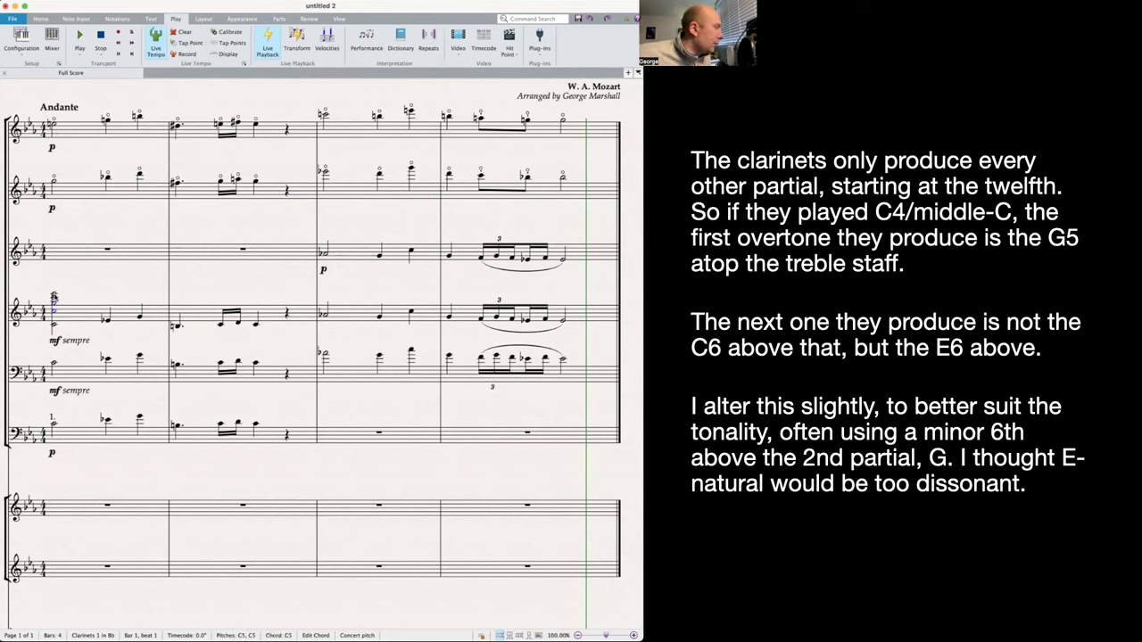
{"action": "left_click", "coordinate": [53, 294], "text": "shift"}
{"action": "key", "text": "Delete"}
- Lower the Piccolo's opening note from E6 to Eb6
{"action": "left_click", "coordinate": [56, 126]}
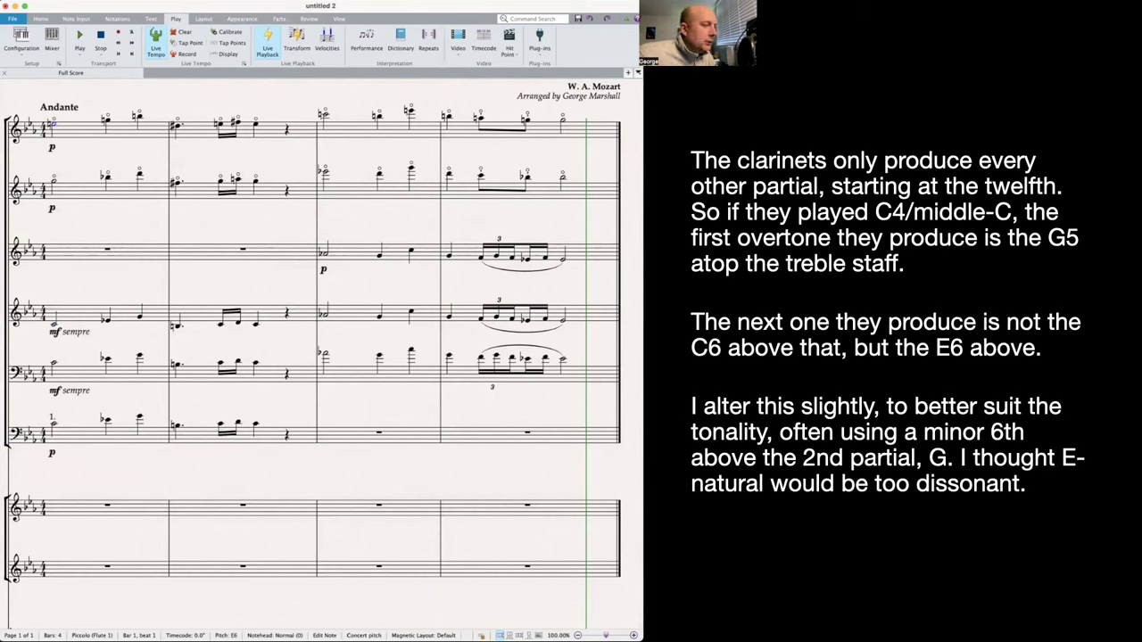
{"action": "key", "text": "Down"}
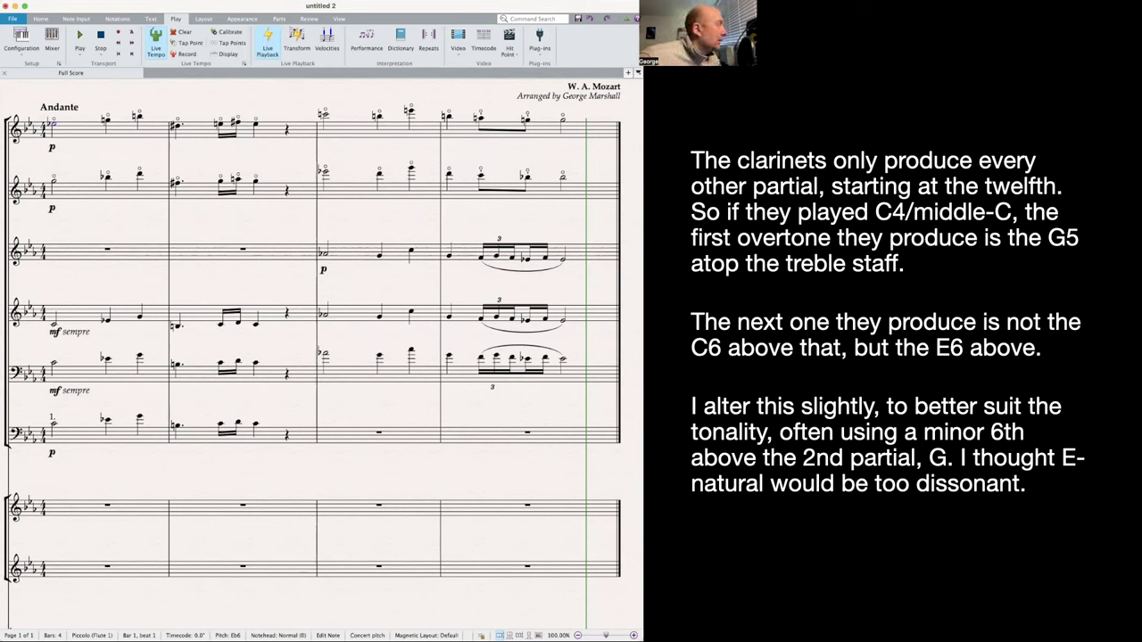
{"action": "left_click", "coordinate": [178, 127]}
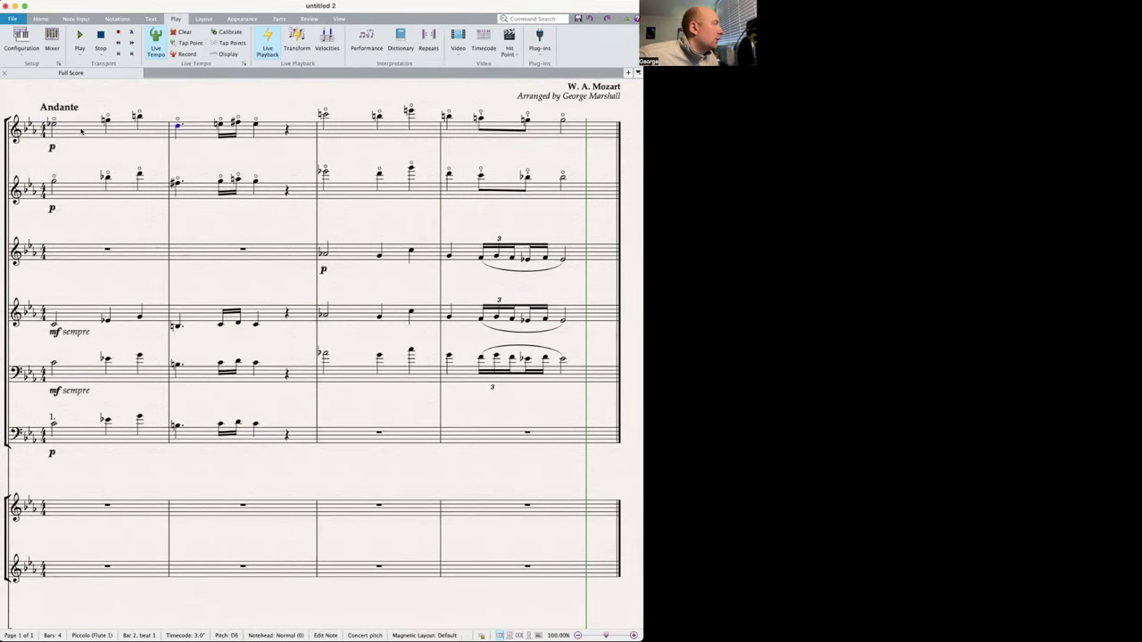
- Lower the Piccolo's bar 2, beat 3 note from E6 to Eb6
{"action": "key", "text": "Right"}
{"action": "key", "text": "Right"}
{"action": "key", "text": "Right"}
{"action": "key", "text": "Left"}
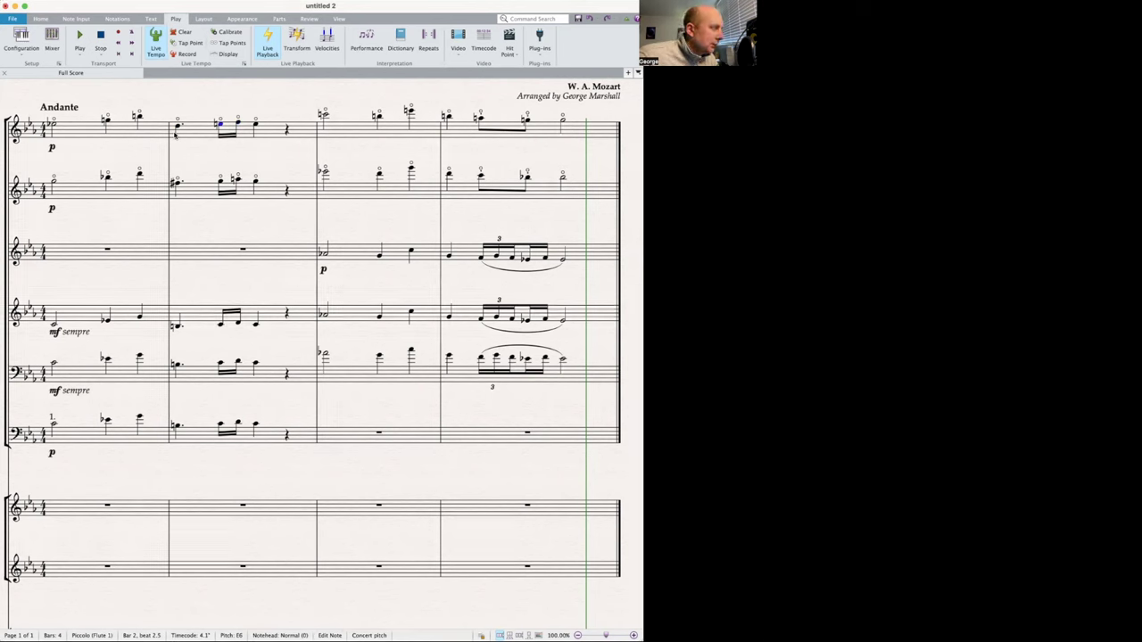
{"action": "key", "text": "Right"}
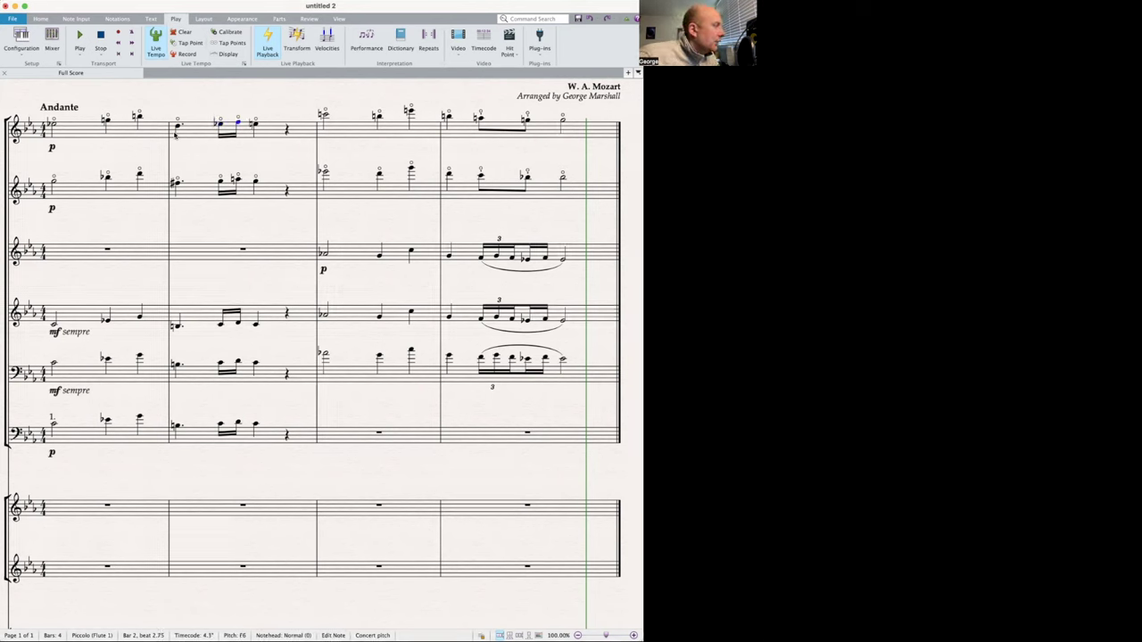
{"action": "key", "text": "Right"}
{"action": "key", "text": "Down"}
- Check the Piccolo's bar 3–4 notes and select bar 4's first two notes
{"action": "key", "text": "Right"}
{"action": "key", "text": "Right"}
{"action": "key", "text": "Right"}
{"action": "key", "text": "Right"}
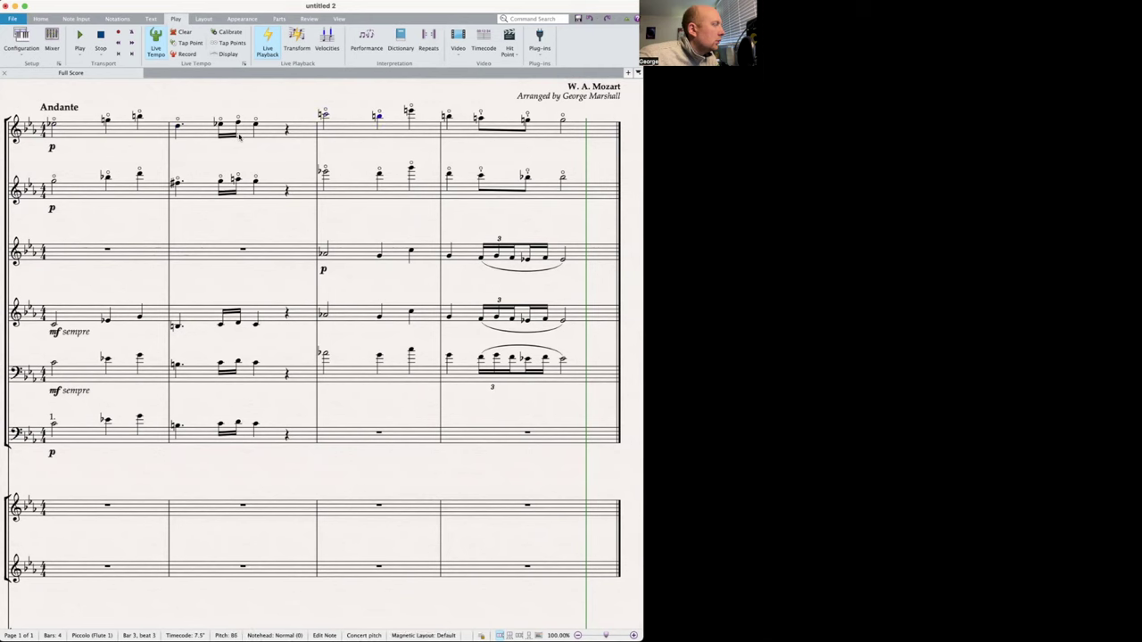
{"action": "key", "text": "Right"}
{"action": "key", "text": "Right"}
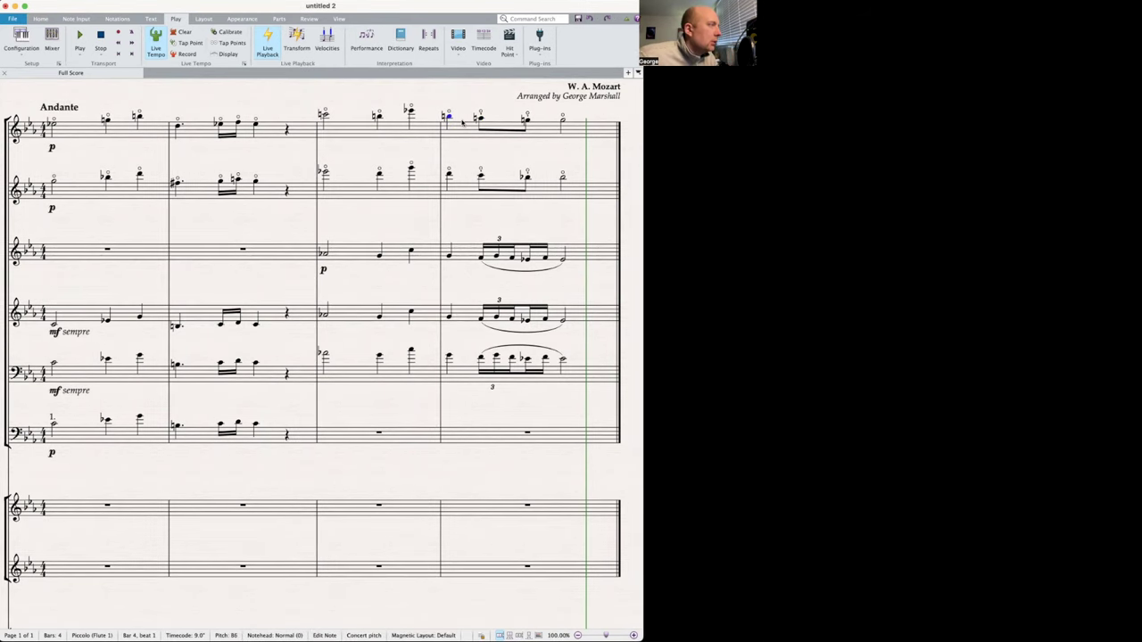
{"action": "key", "text": "Right"}
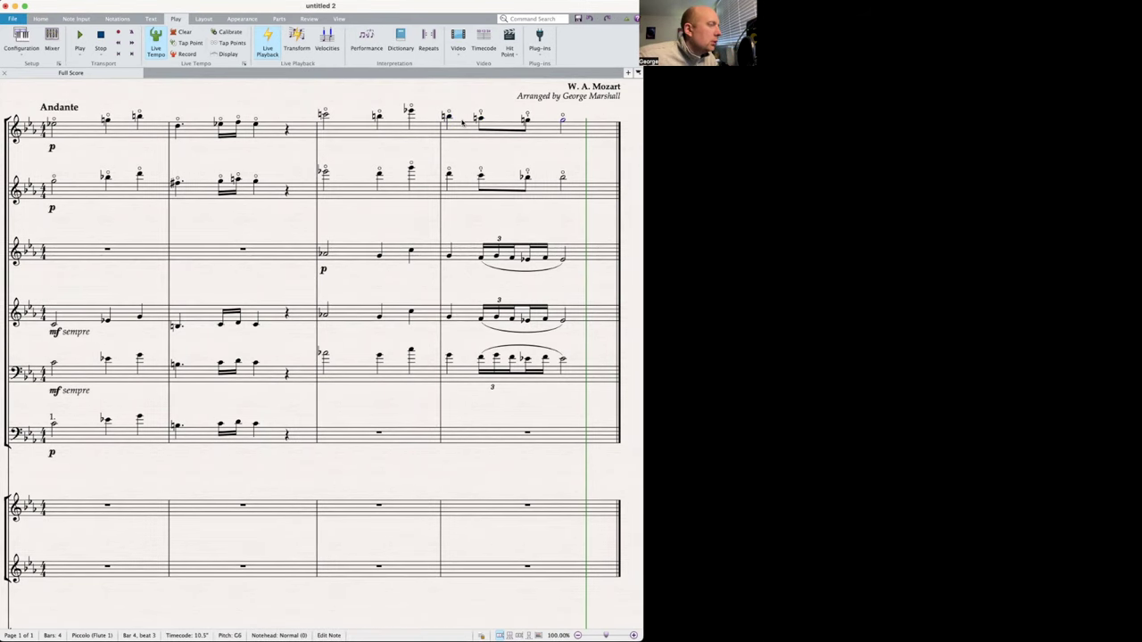
{"action": "left_click", "coordinate": [448, 117]}
{"action": "key", "text": "Right"}
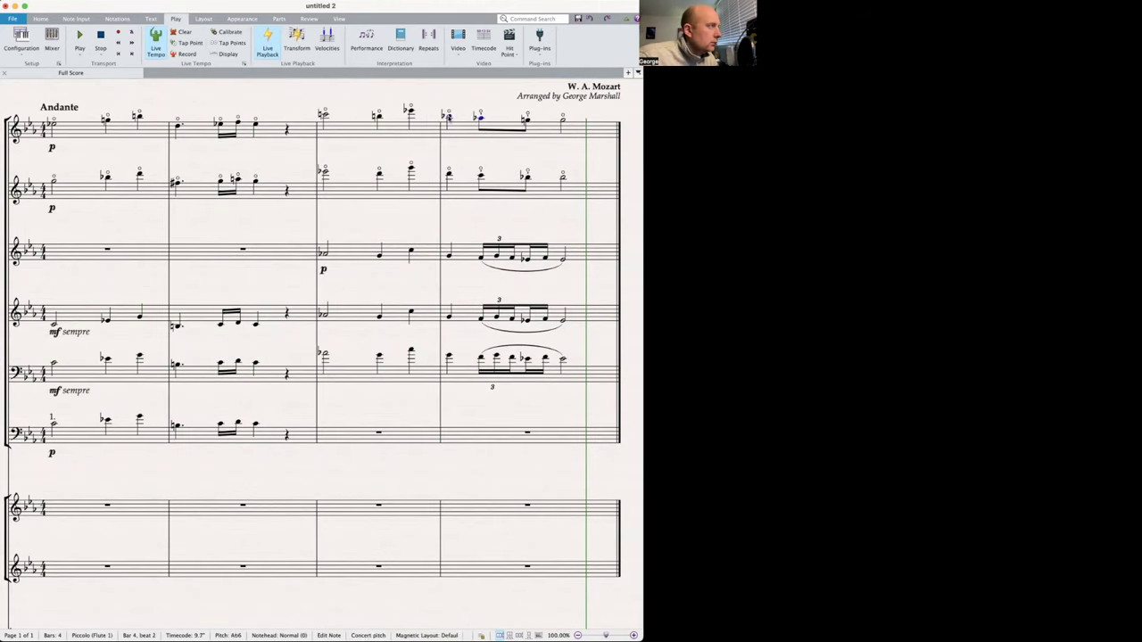
{"action": "key", "text": "Right"}
{"action": "key", "text": "Right"}
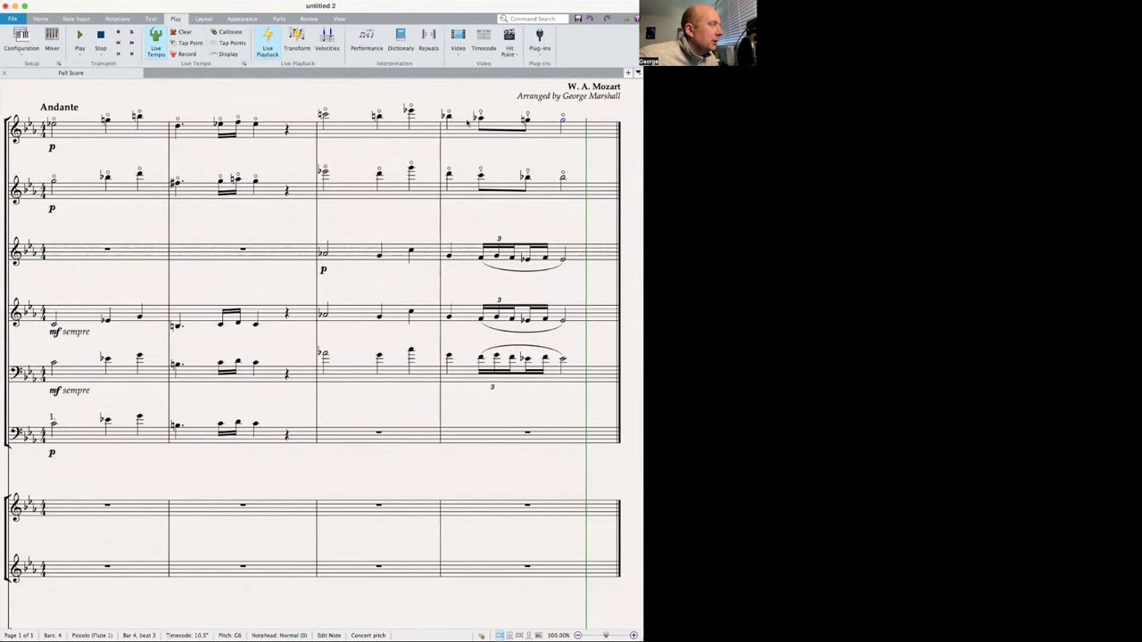
{"action": "key", "text": "Left"}
{"action": "key", "text": "Left"}
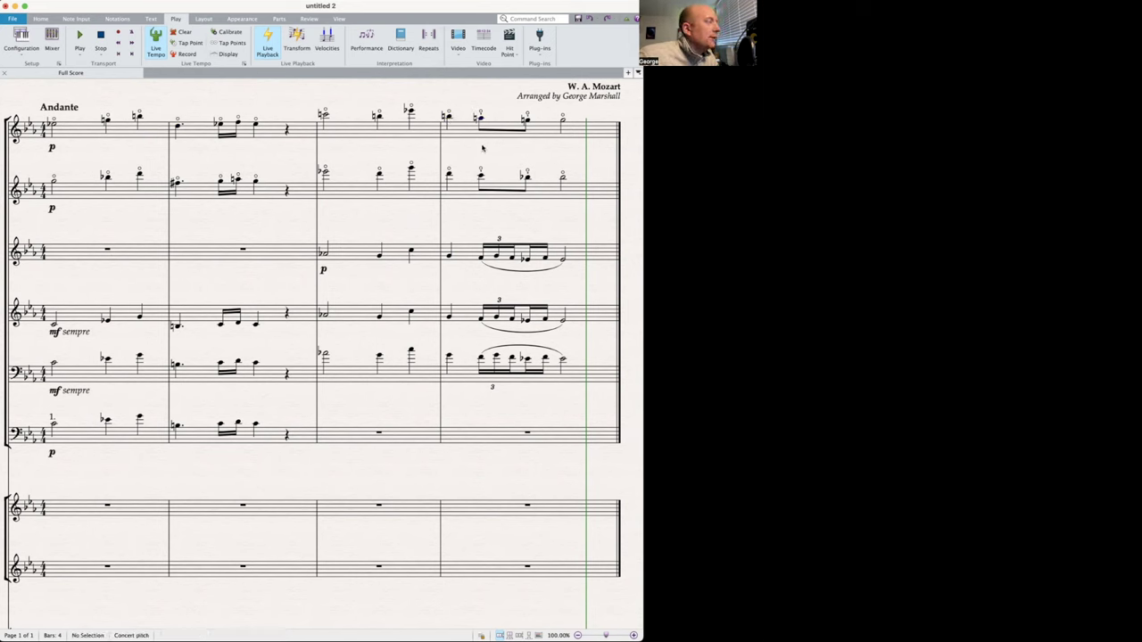
{"action": "left_click", "coordinate": [449, 116]}
{"action": "left_click", "coordinate": [482, 119], "text": "shift"}
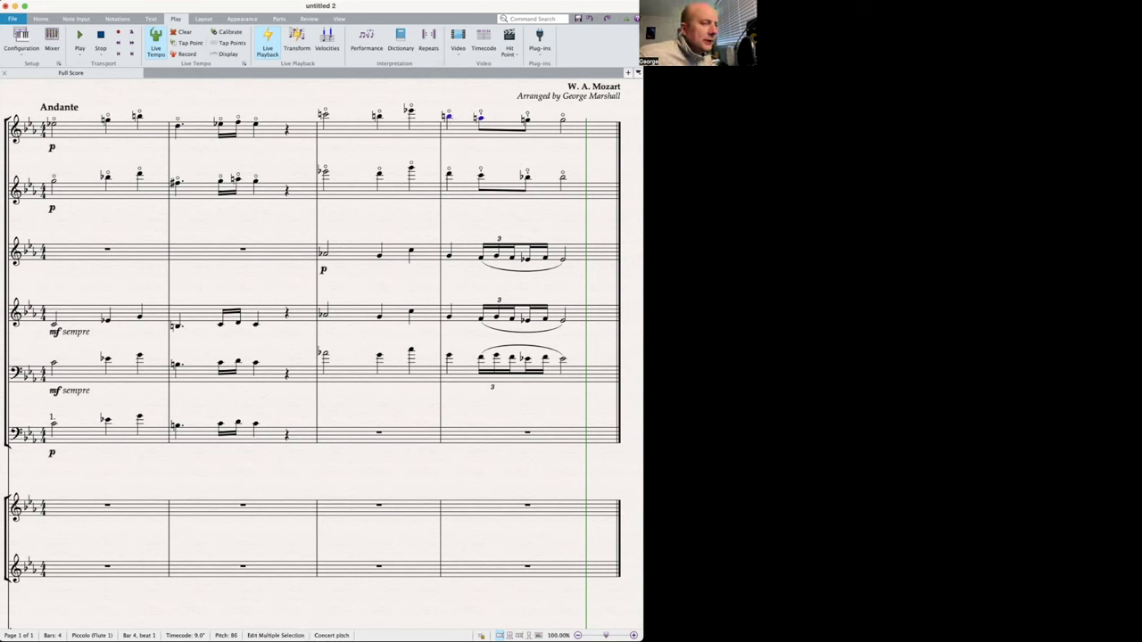
{"action": "left_click", "coordinate": [473, 127]}
- Slur the first two notes of bar 4 in Piccolo and Flute 2
{"action": "left_click", "coordinate": [69, 140], "text": "shift"}
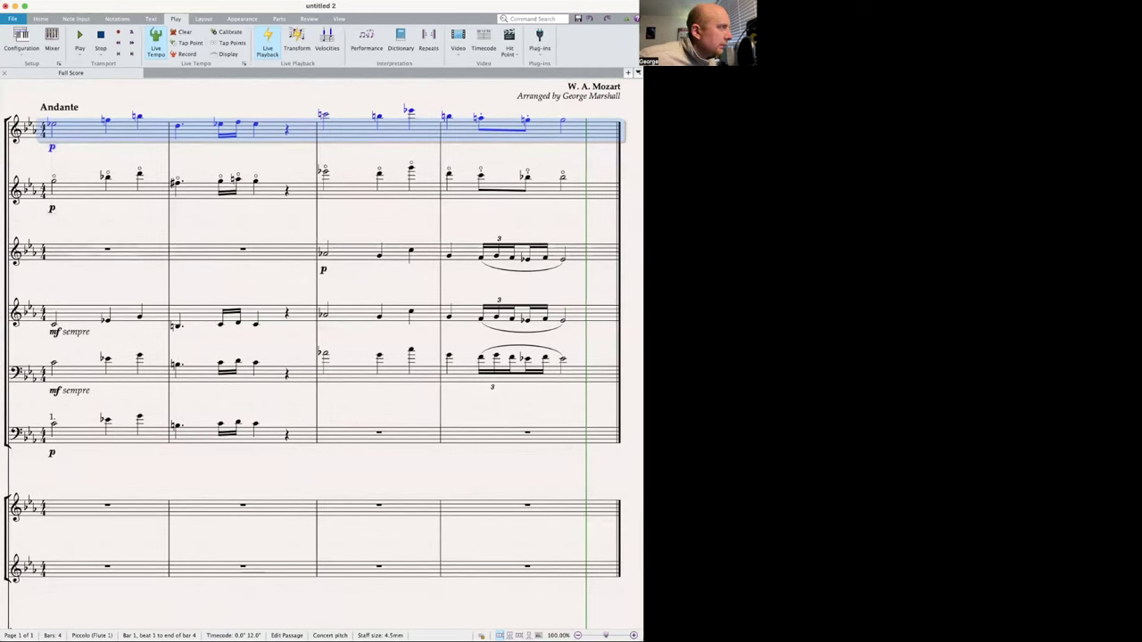
{"action": "key", "text": "Right"}
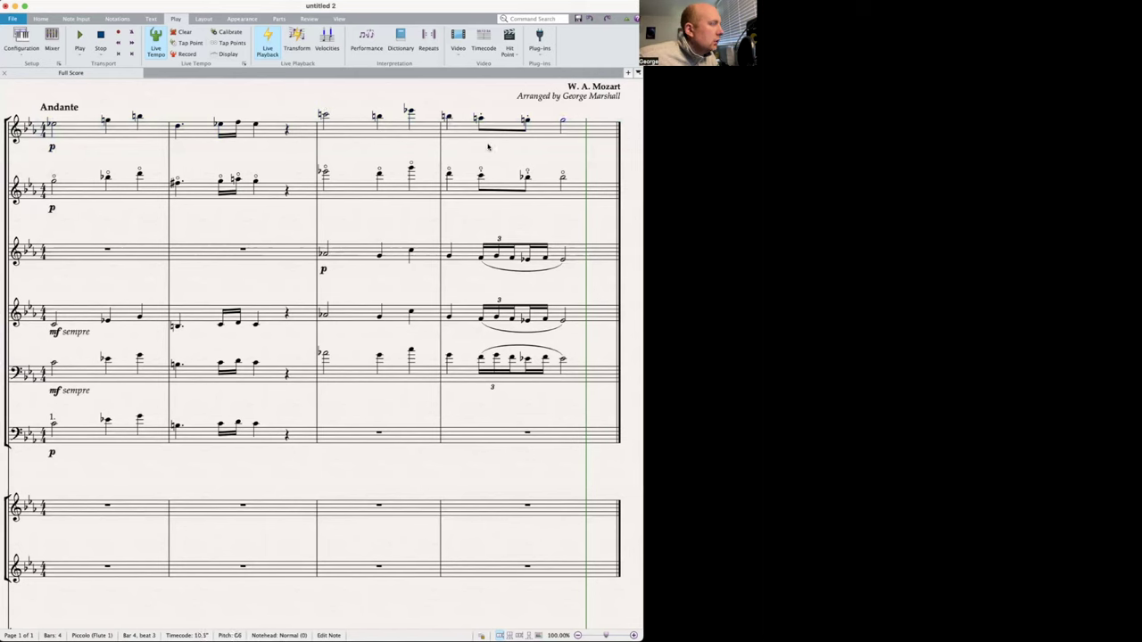
{"action": "key", "text": "Escape"}
{"action": "left_click", "coordinate": [448, 117]}
{"action": "key", "text": "s"}
{"action": "left_click", "coordinate": [448, 173]}
{"action": "key", "text": "s"}
- Put the accidentals of bar 4's first two Piccolo notes in parentheses
{"action": "left_click", "coordinate": [448, 117]}
{"action": "left_click", "coordinate": [479, 118], "text": "super"}
{"action": "key", "text": "KP_Enter"}
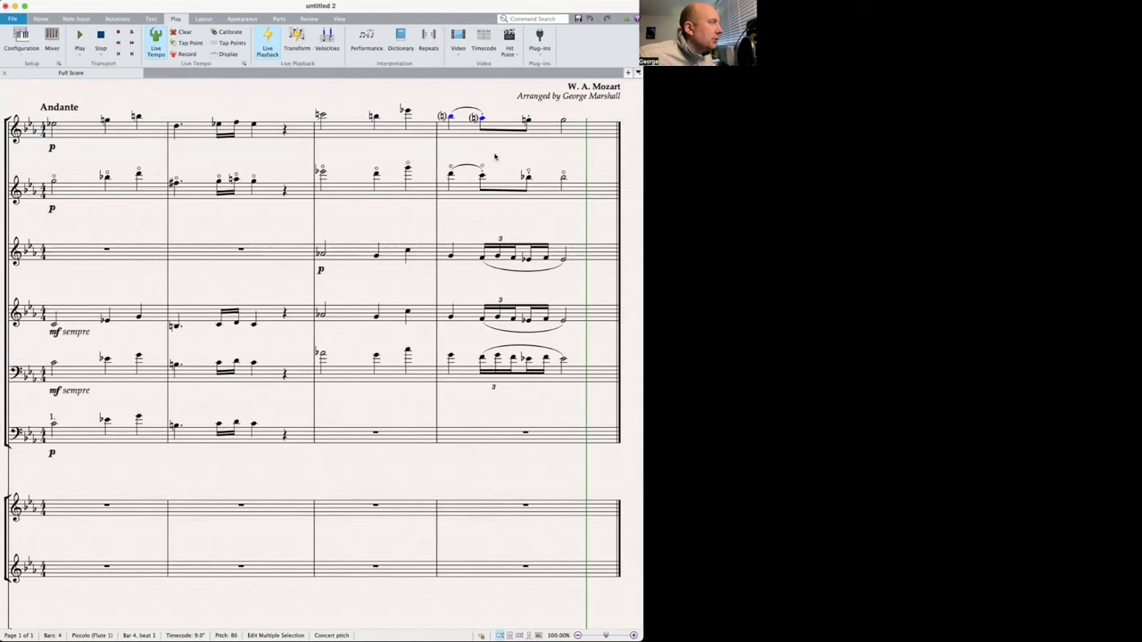
{"action": "key", "text": "Escape"}
{"action": "left_click", "coordinate": [527, 120]}
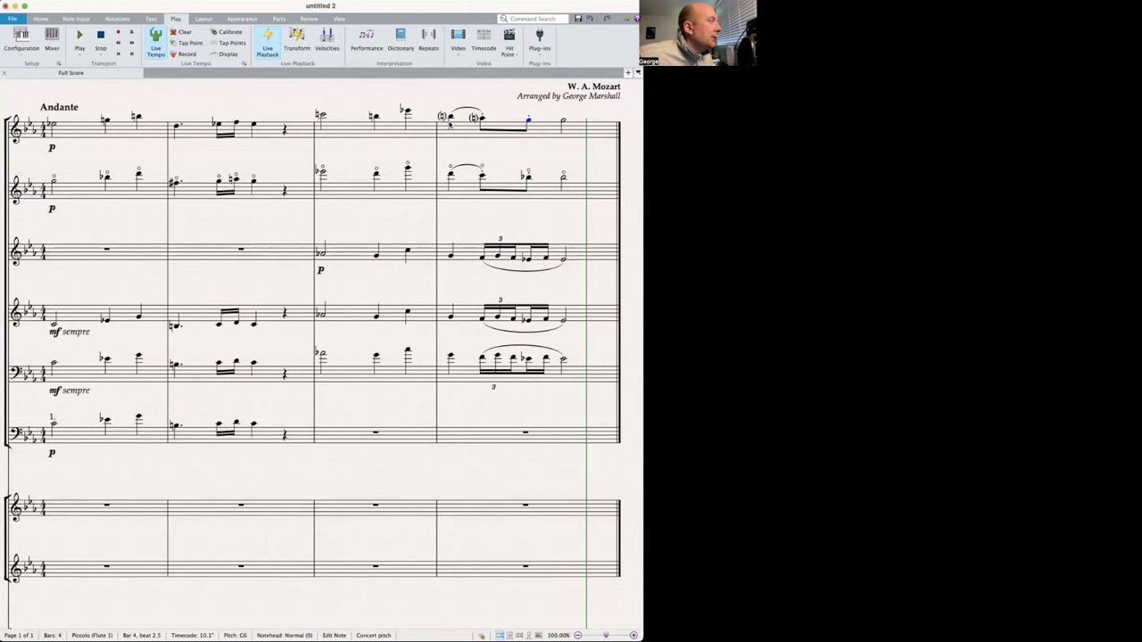
{"action": "left_click", "coordinate": [63, 129]}
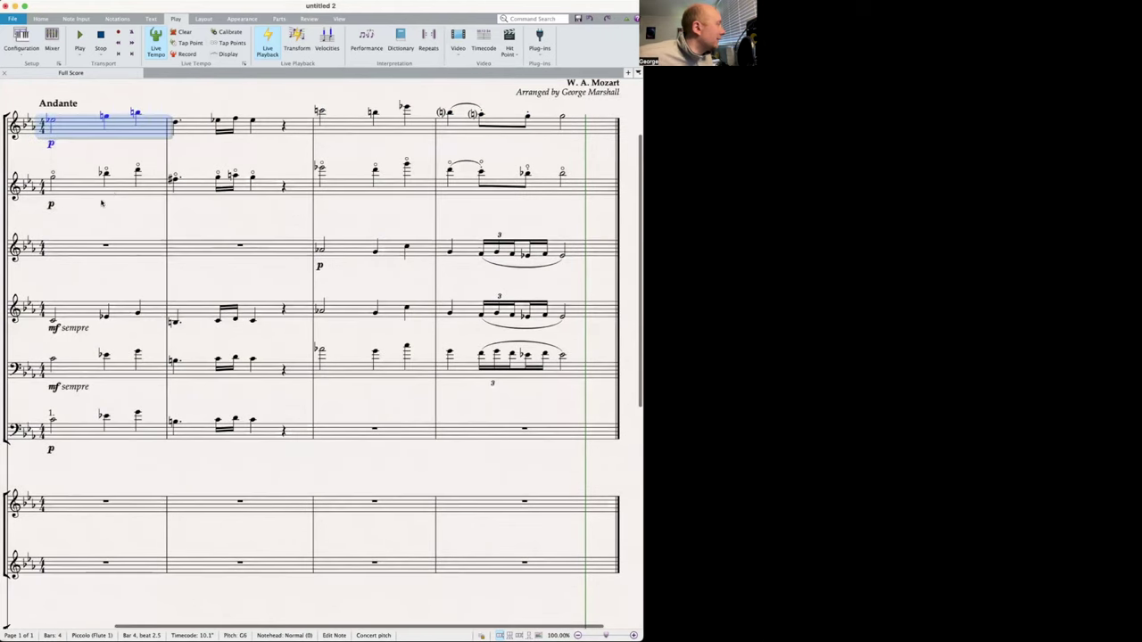
{"action": "left_click", "coordinate": [75, 183], "text": "shift"}
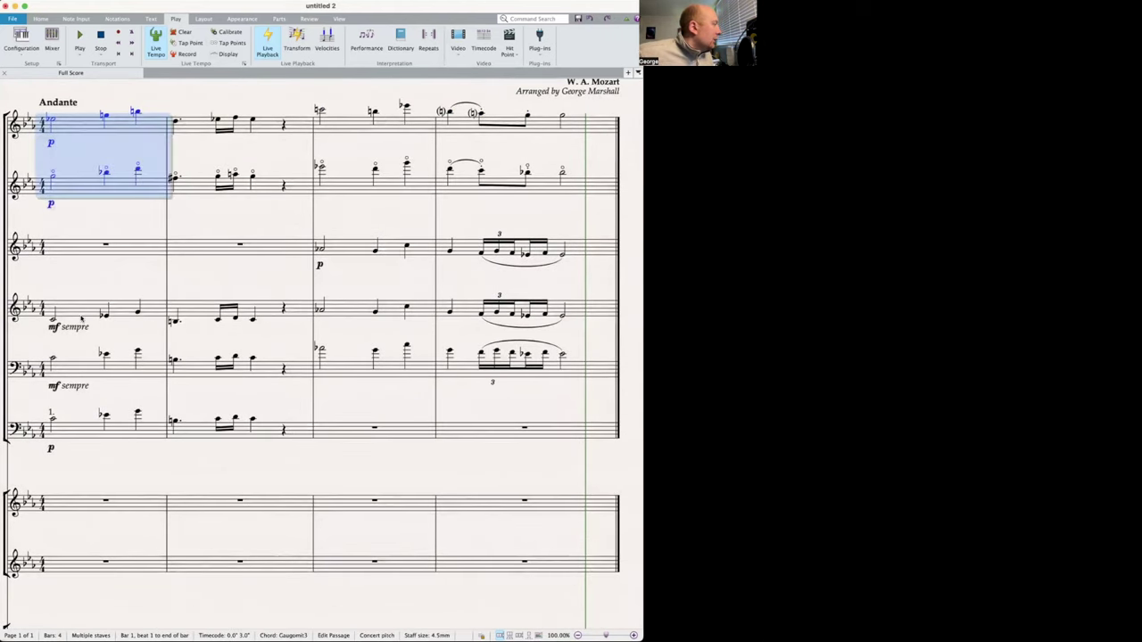
{"action": "left_click", "coordinate": [82, 319], "text": "super"}
{"action": "left_click", "coordinate": [73, 366], "text": "shift"}
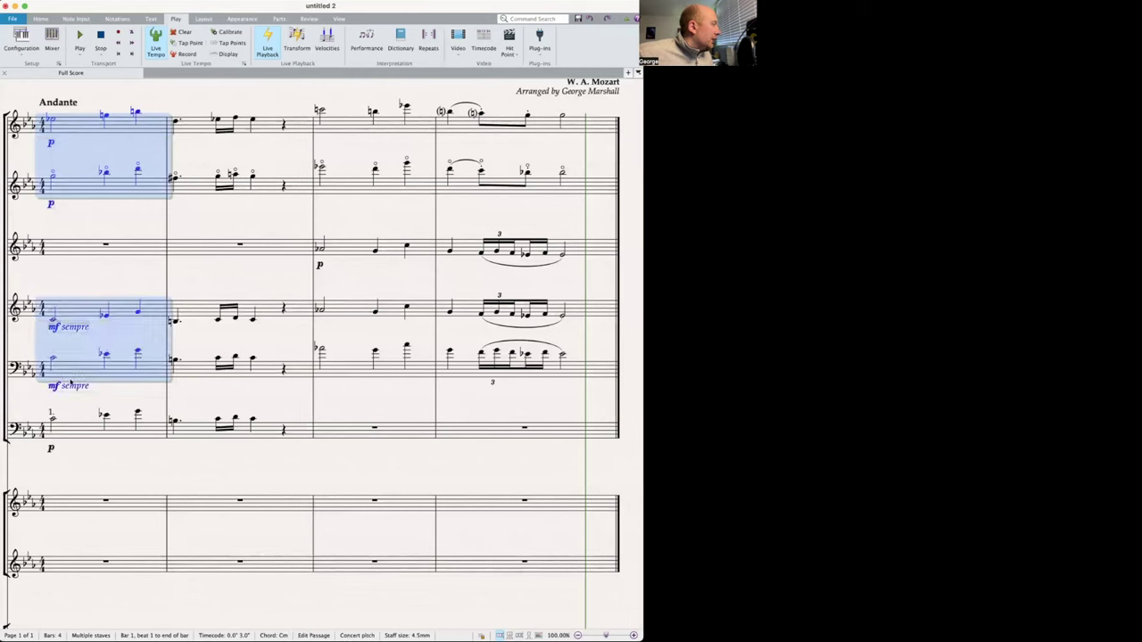
{"action": "left_click", "coordinate": [83, 435], "text": "shift"}
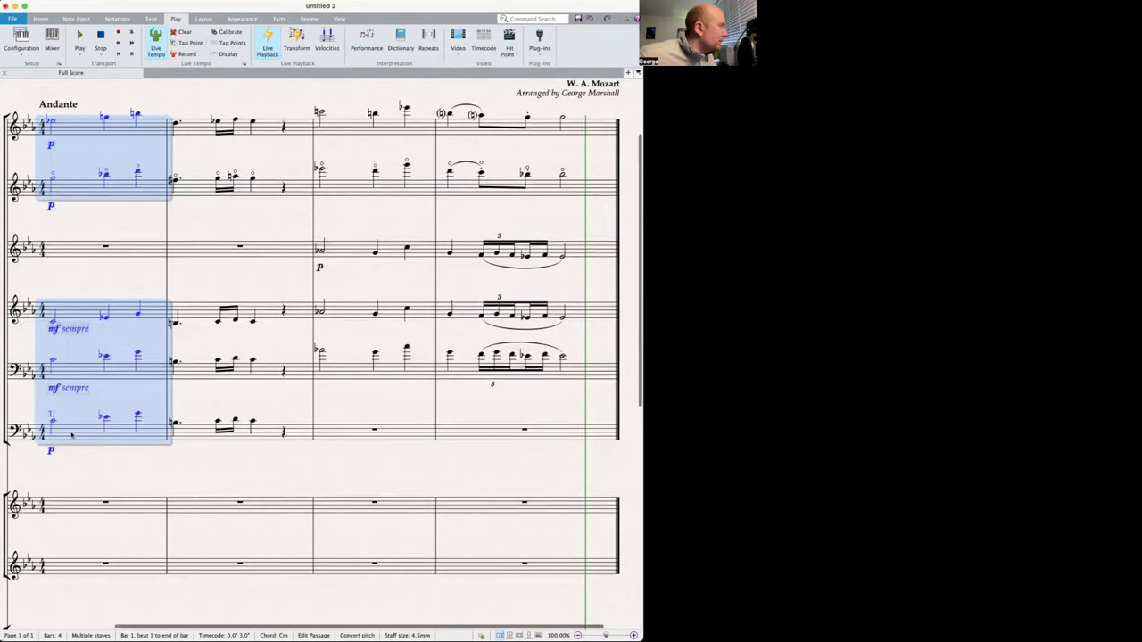
{"action": "scroll", "coordinate": [75, 330], "scroll_direction": "up", "scroll_amount": 3}
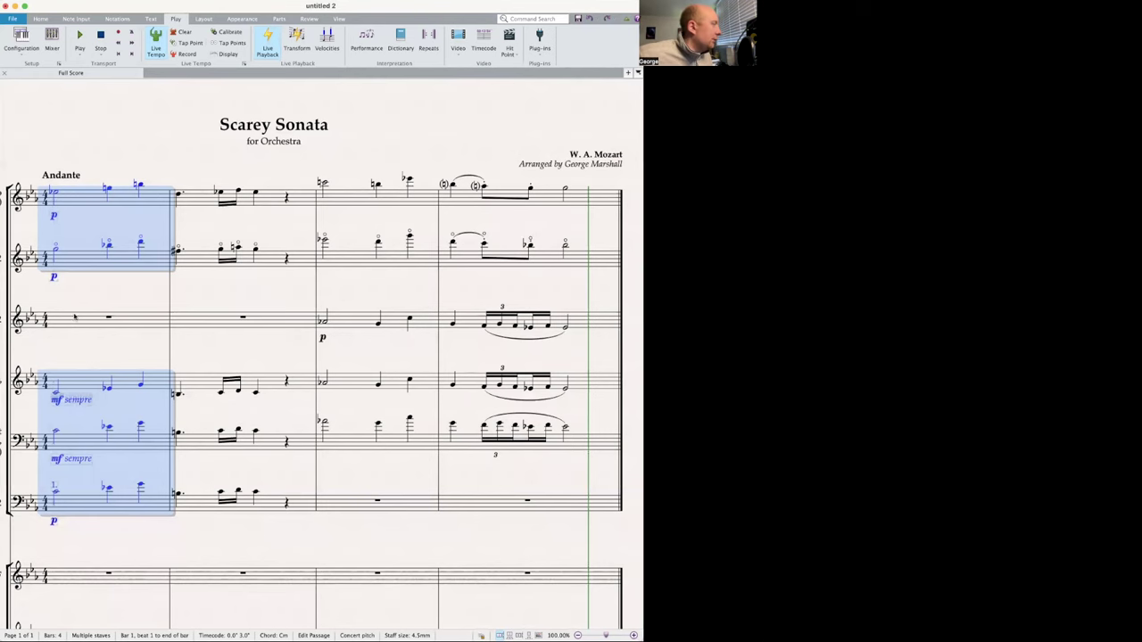
{"action": "left_click", "coordinate": [87, 315]}
{"action": "left_click_drag", "start_coordinate": [85, 225], "coordinate": [87, 199]}
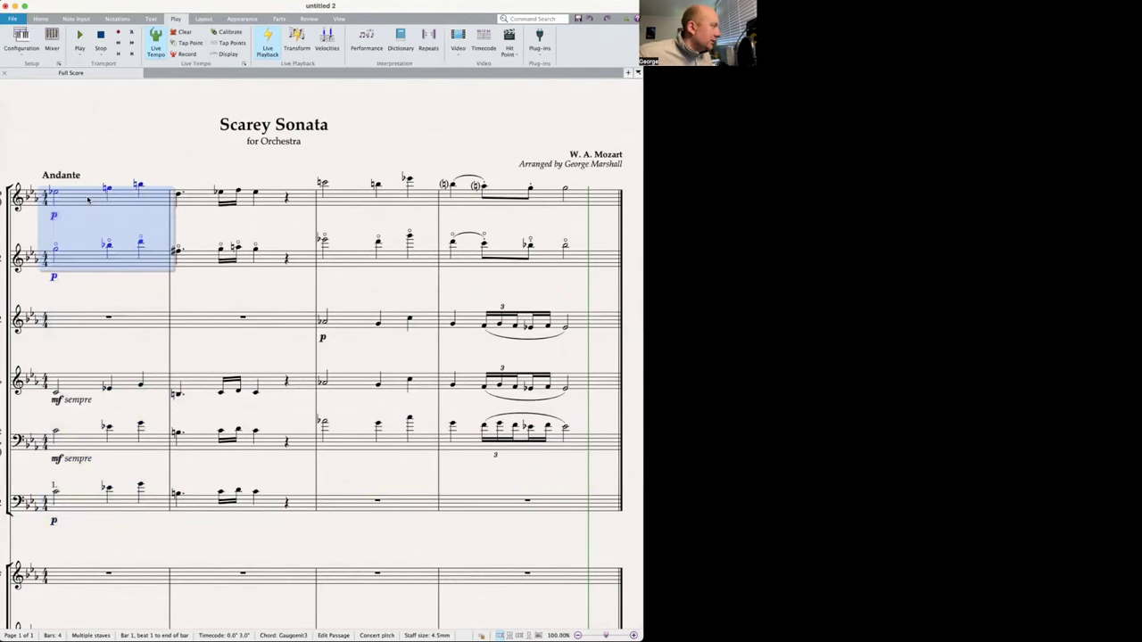
{"action": "key", "text": "p"}
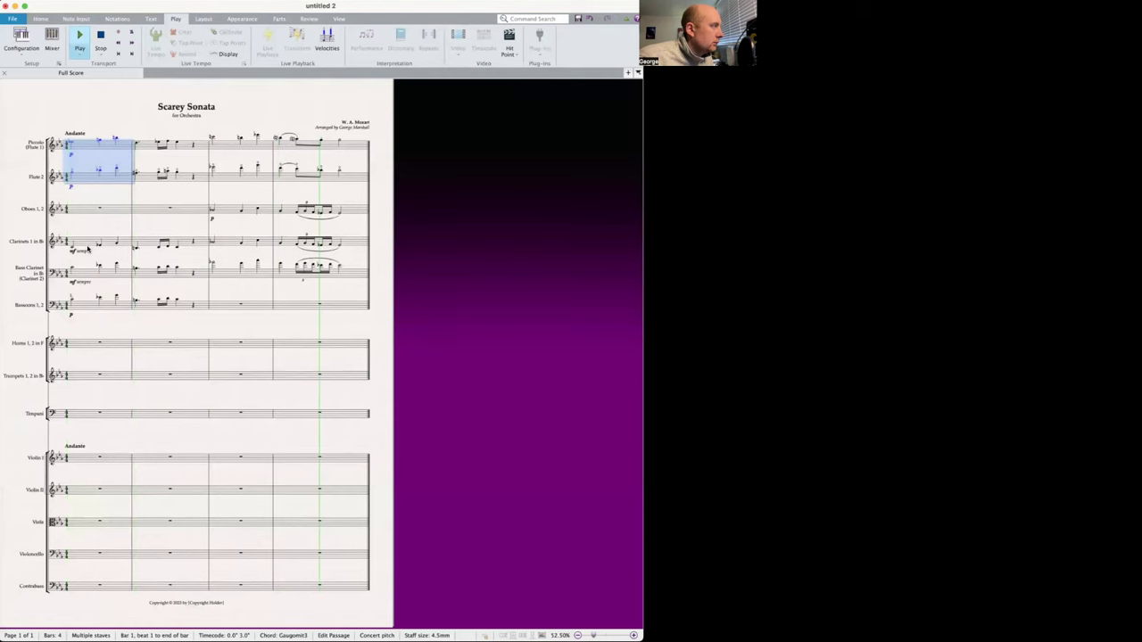
{"action": "key", "text": "space"}
{"action": "left_click", "coordinate": [104, 343], "text": "super"}
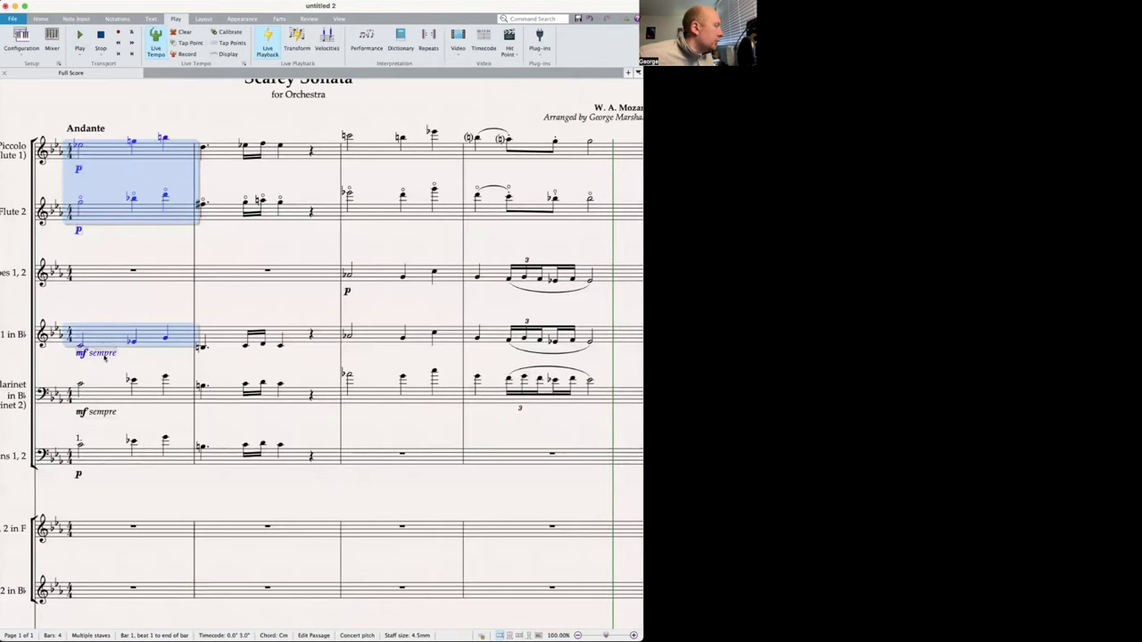
{"action": "left_click", "coordinate": [100, 462], "text": "shift"}
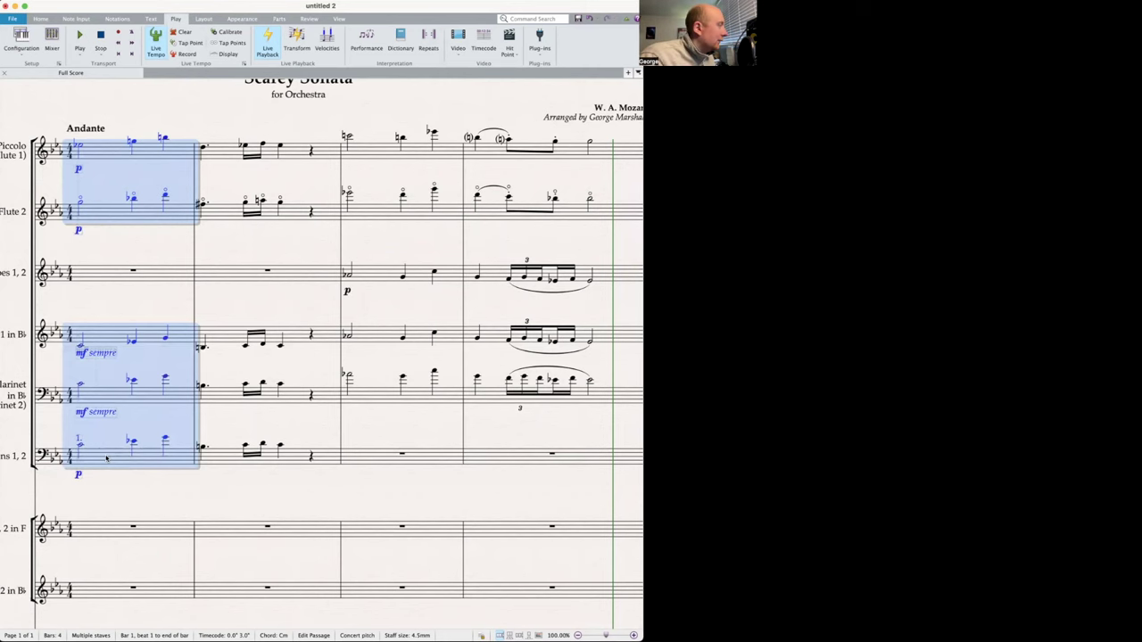
{"action": "scroll", "coordinate": [106, 459], "scroll_direction": "up", "scroll_amount": 3}
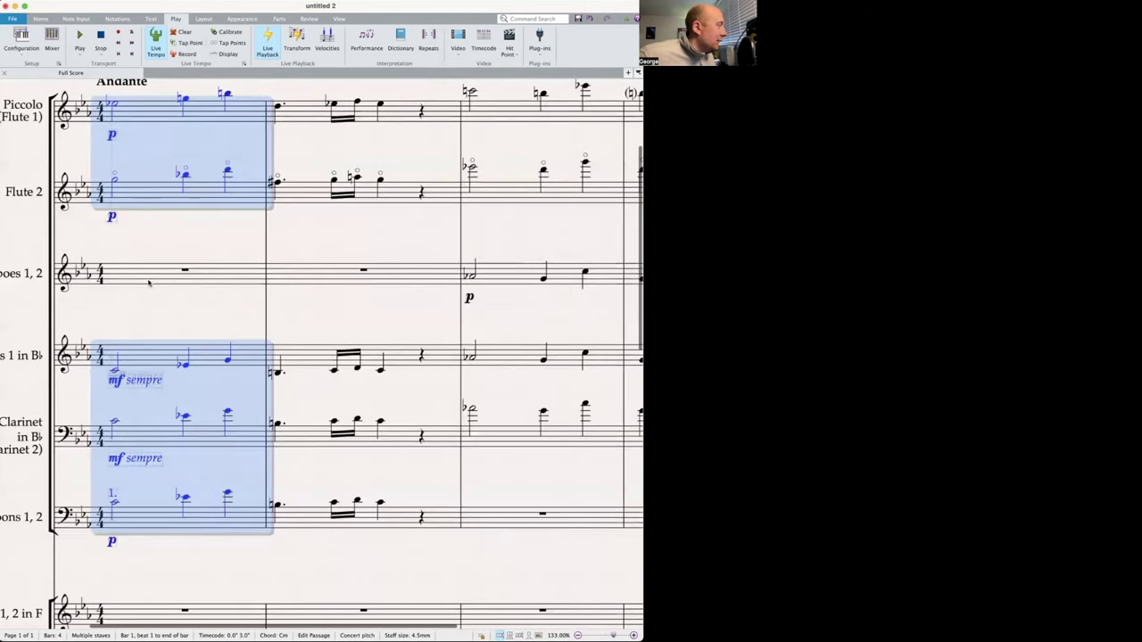
{"action": "left_click", "coordinate": [193, 301], "text": "shift"}
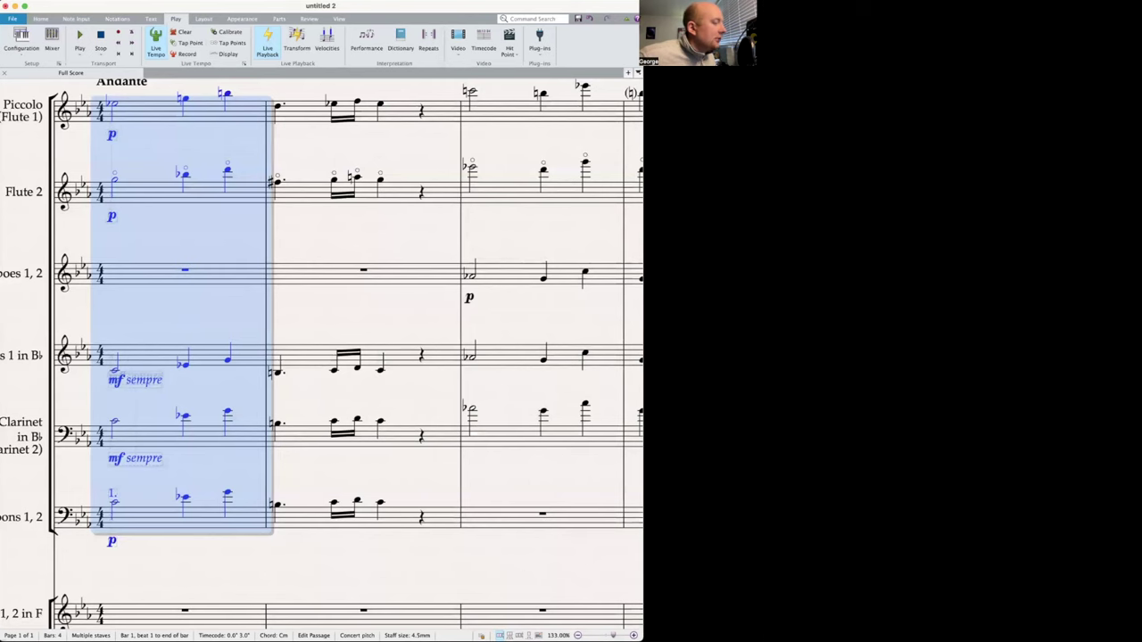
{"action": "scroll", "coordinate": [174, 317], "scroll_direction": "down", "scroll_amount": 2}
{"action": "scroll", "coordinate": [368, 386], "scroll_direction": "down", "scroll_amount": 2}
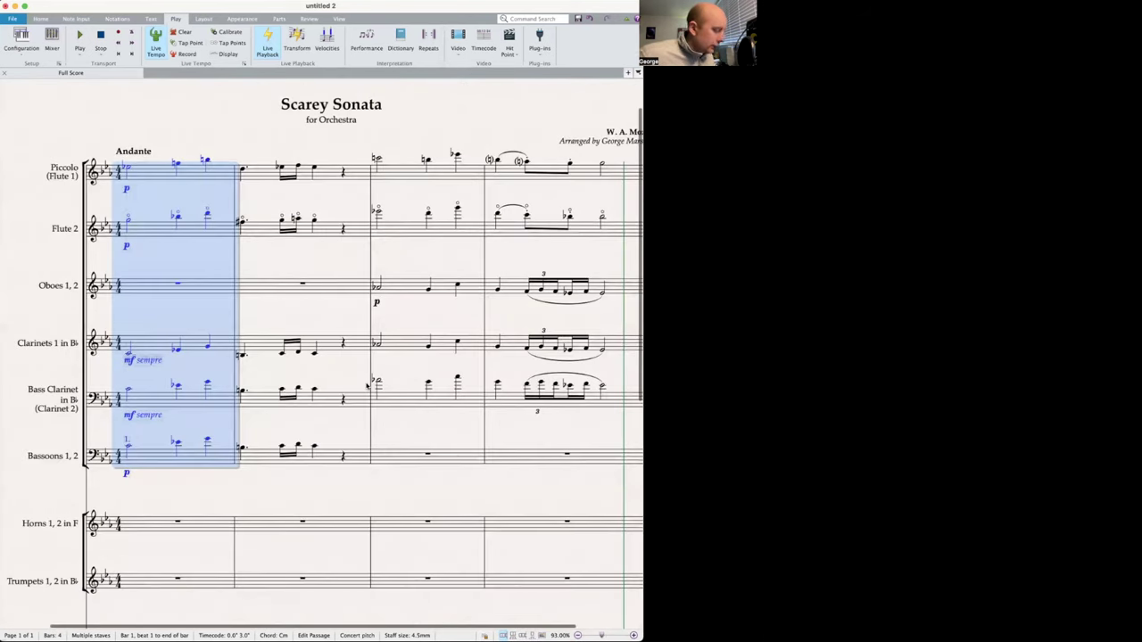
{"action": "scroll", "coordinate": [365, 385], "scroll_direction": "down", "scroll_amount": 4}
{"action": "key", "text": "space"}
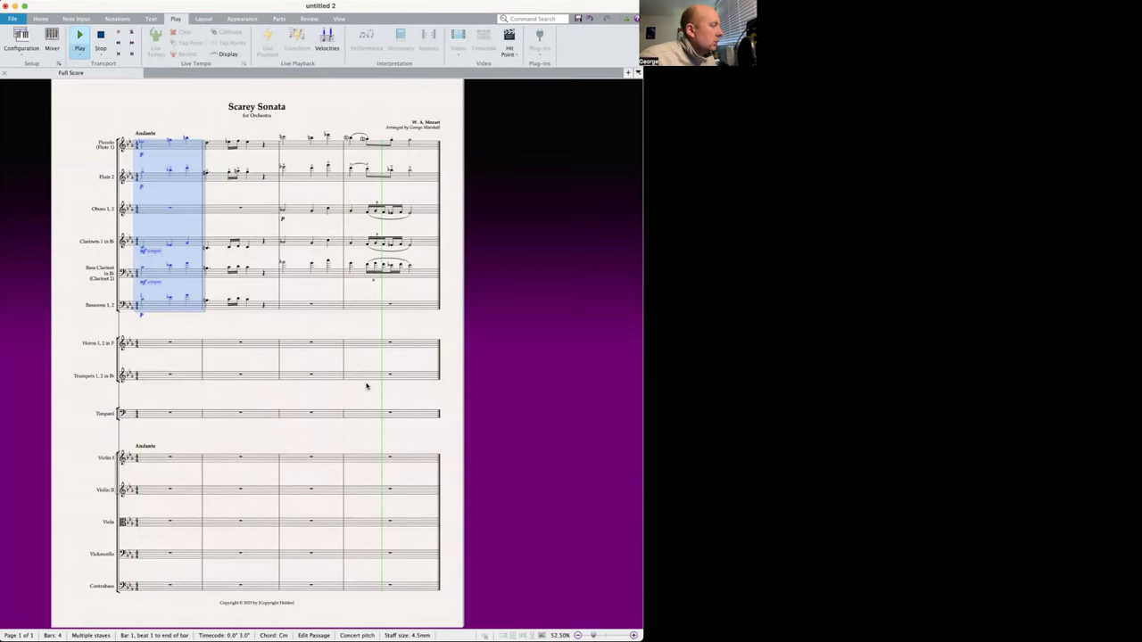
{"action": "key", "text": "Escape"}
{"action": "key", "text": "super+equal"}
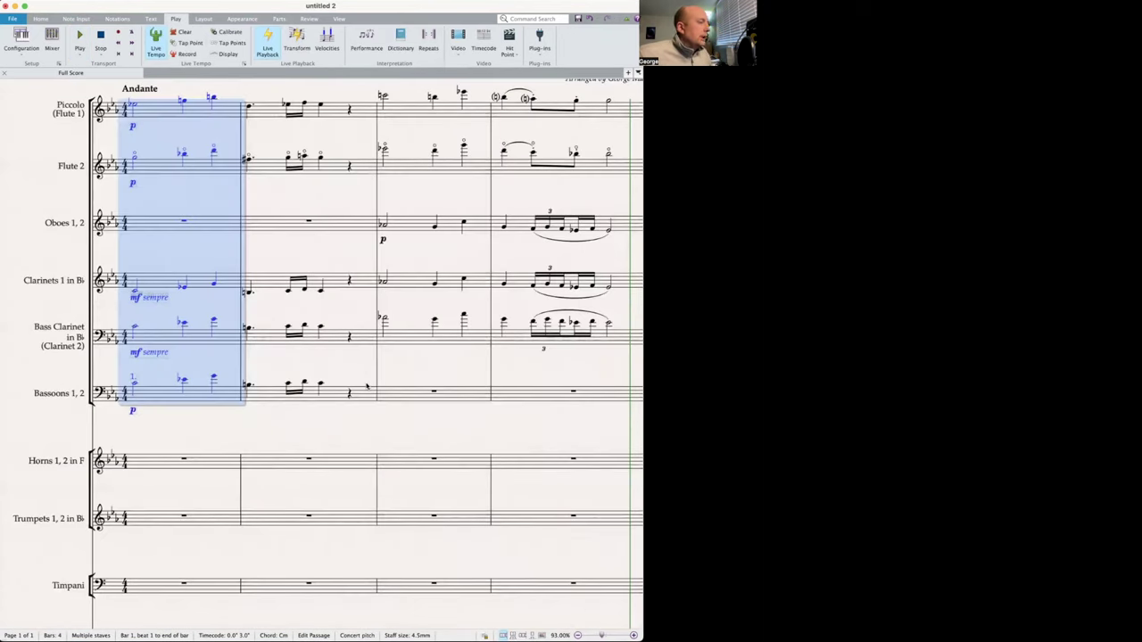
{"action": "left_click", "coordinate": [341, 435]}
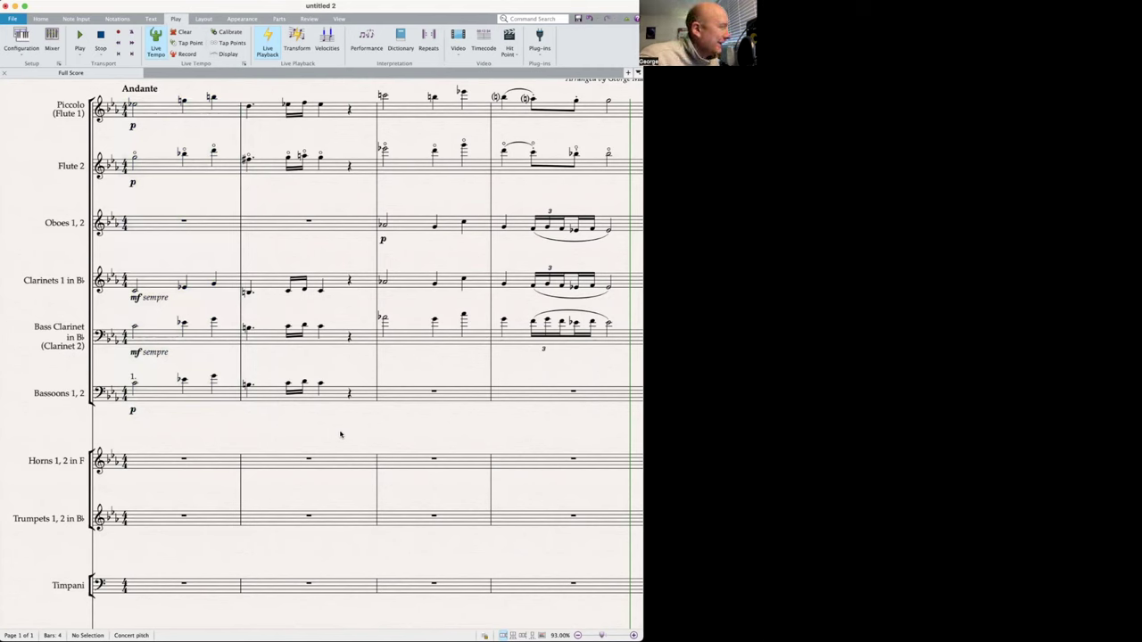
{"action": "scroll", "coordinate": [340, 434], "scroll_direction": "down", "scroll_amount": 5}
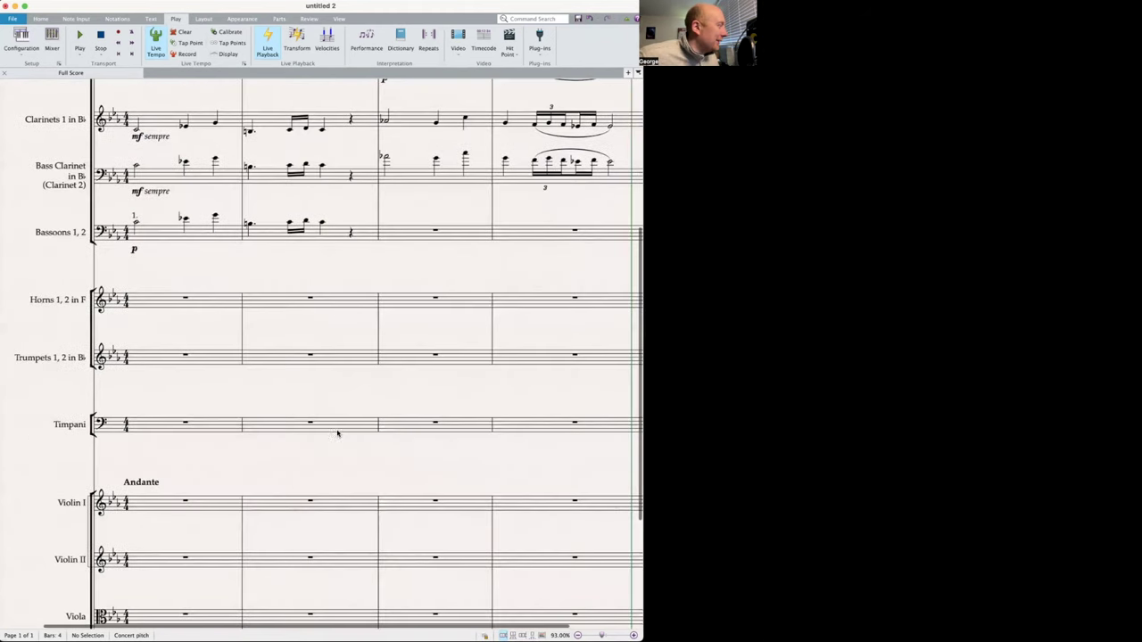
{"action": "scroll", "coordinate": [328, 435], "scroll_direction": "up", "scroll_amount": 7}
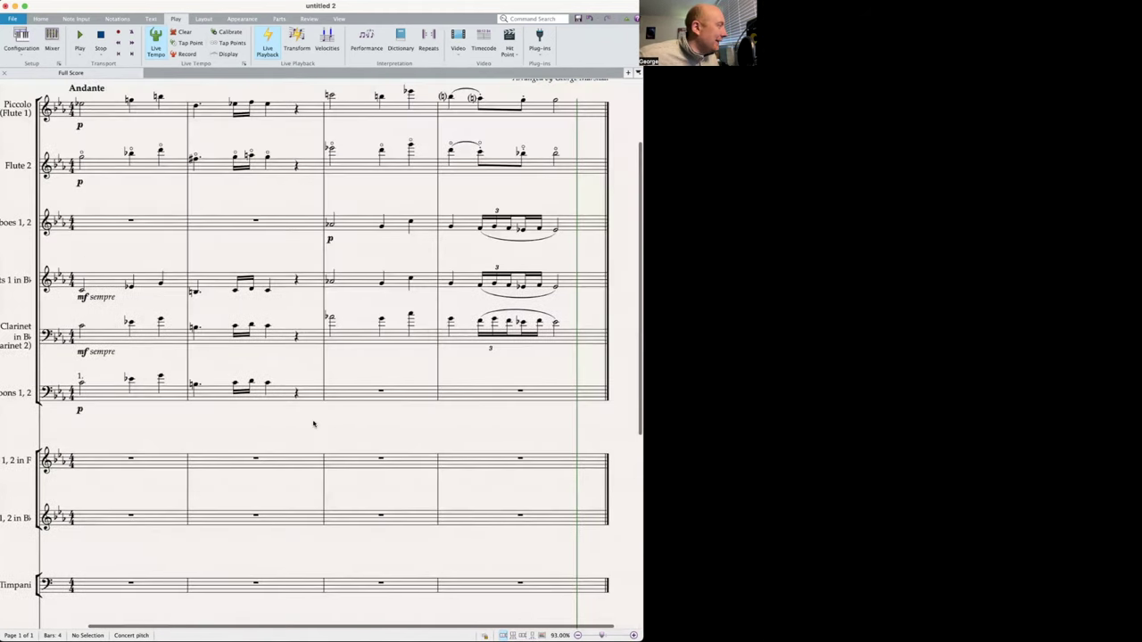
{"action": "scroll", "coordinate": [315, 420], "scroll_direction": "down", "scroll_amount": 3}
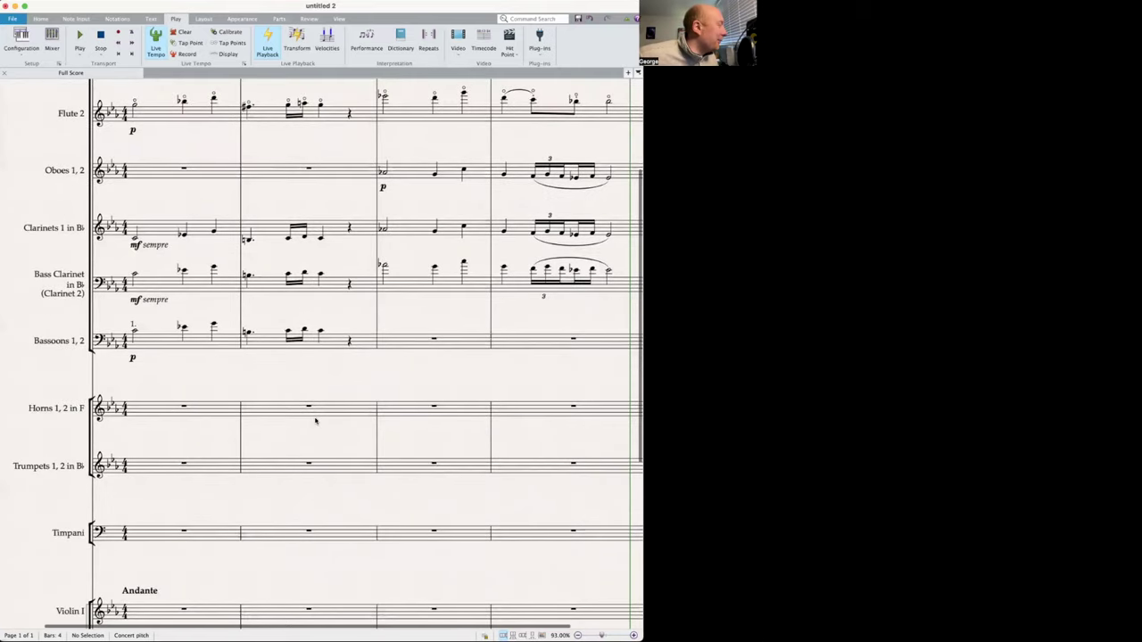
{"action": "scroll", "coordinate": [315, 420], "scroll_direction": "down", "scroll_amount": 5}
{"action": "scroll", "coordinate": [323, 403], "scroll_direction": "down", "scroll_amount": 2}
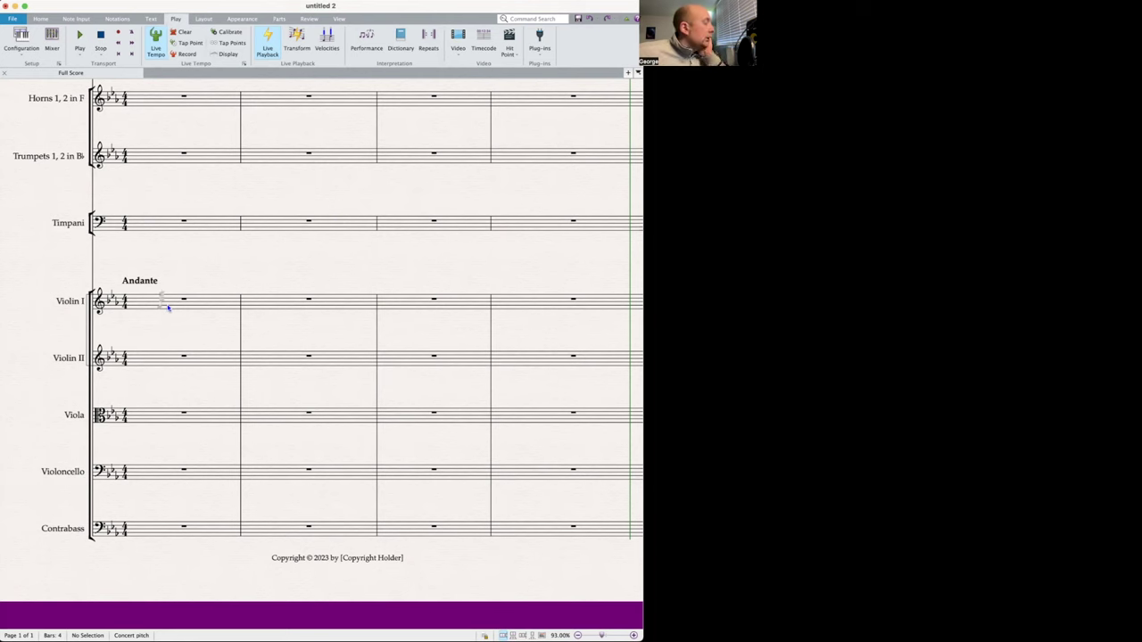
- Enter Violin I tremolo quarter notes from bar 1, beat 2 through bar 2
{"action": "left_click", "coordinate": [167, 306]}
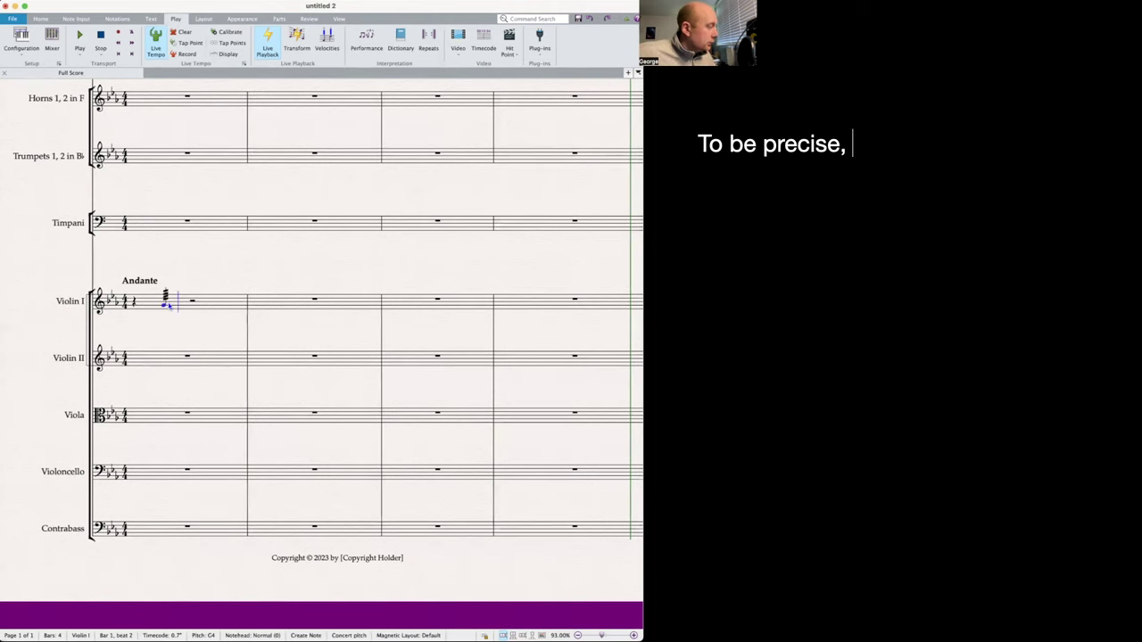
{"action": "key", "text": "r"}
{"action": "key", "text": "r"}
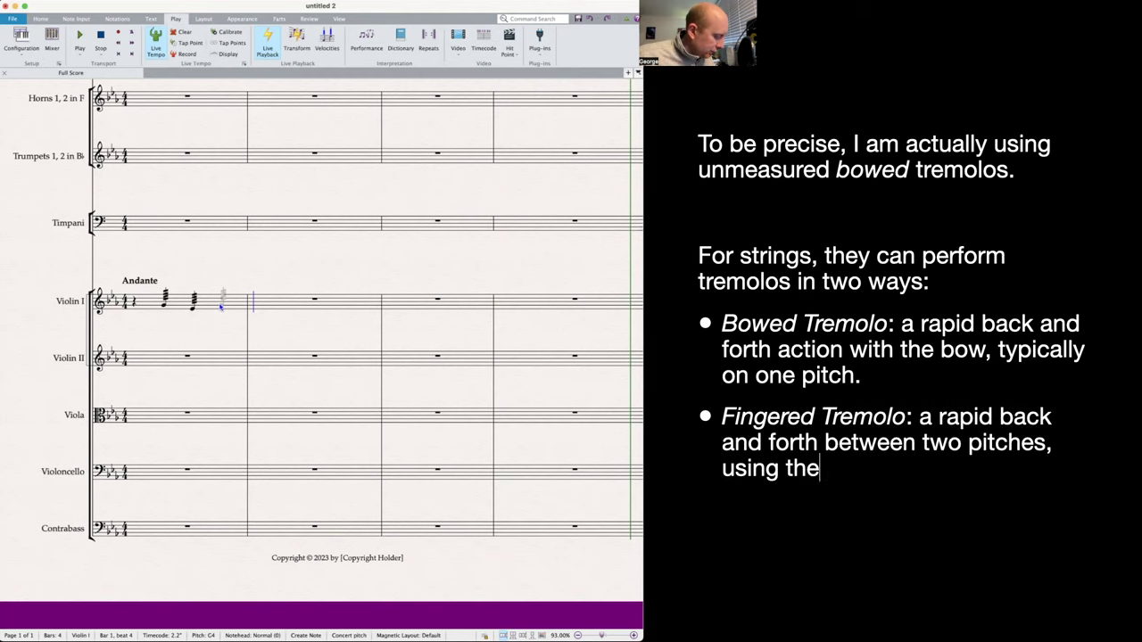
{"action": "key", "text": "g"}
{"action": "key", "text": "d"}
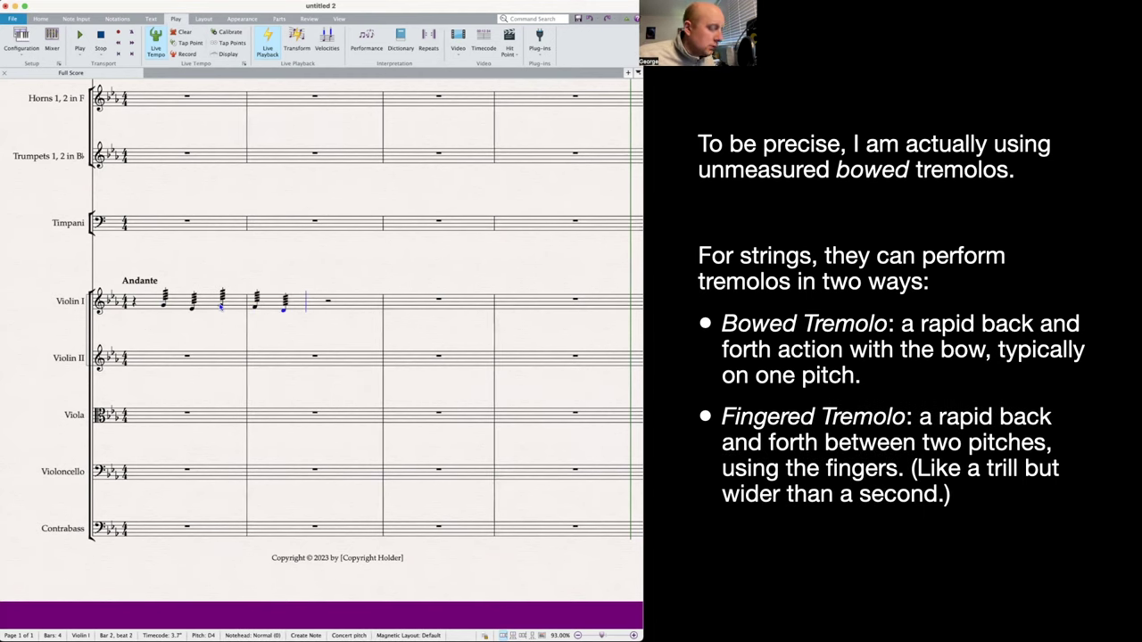
{"action": "key", "text": "e"}
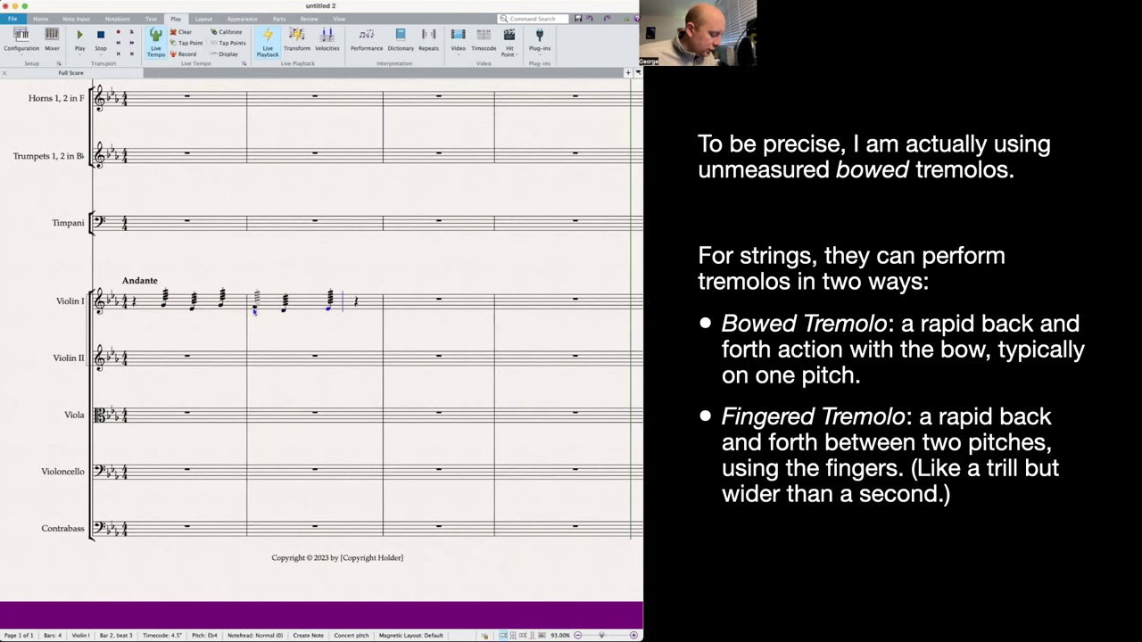
- Raise the first Violin I note of bar 2 to F# and select bars 1–2
{"action": "left_click", "coordinate": [254, 308]}
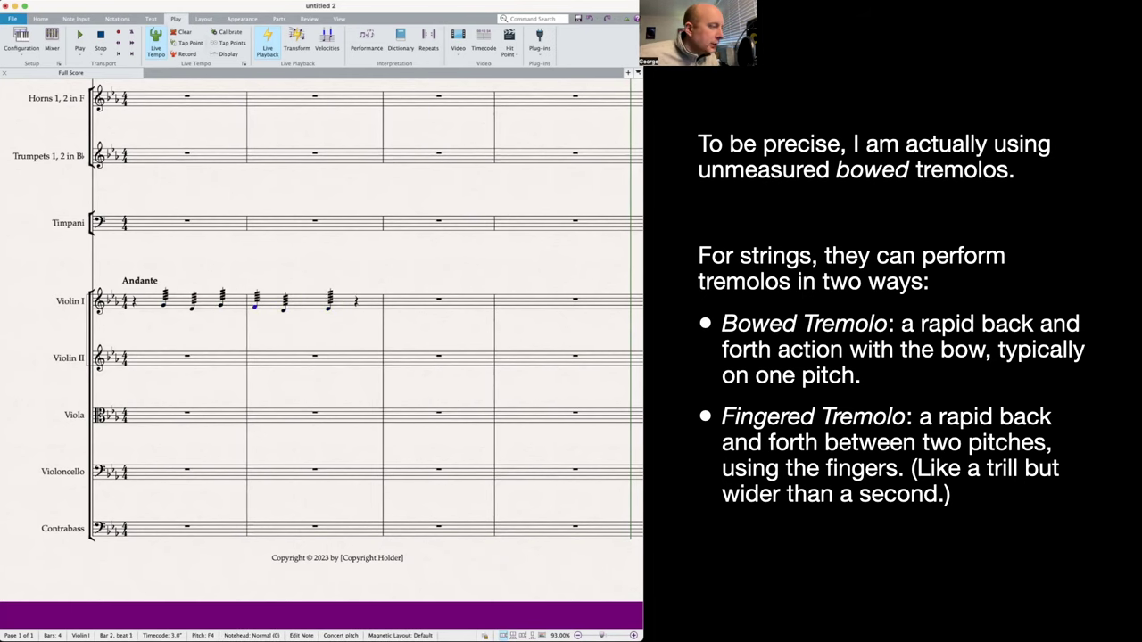
{"action": "key", "text": "KP_8"}
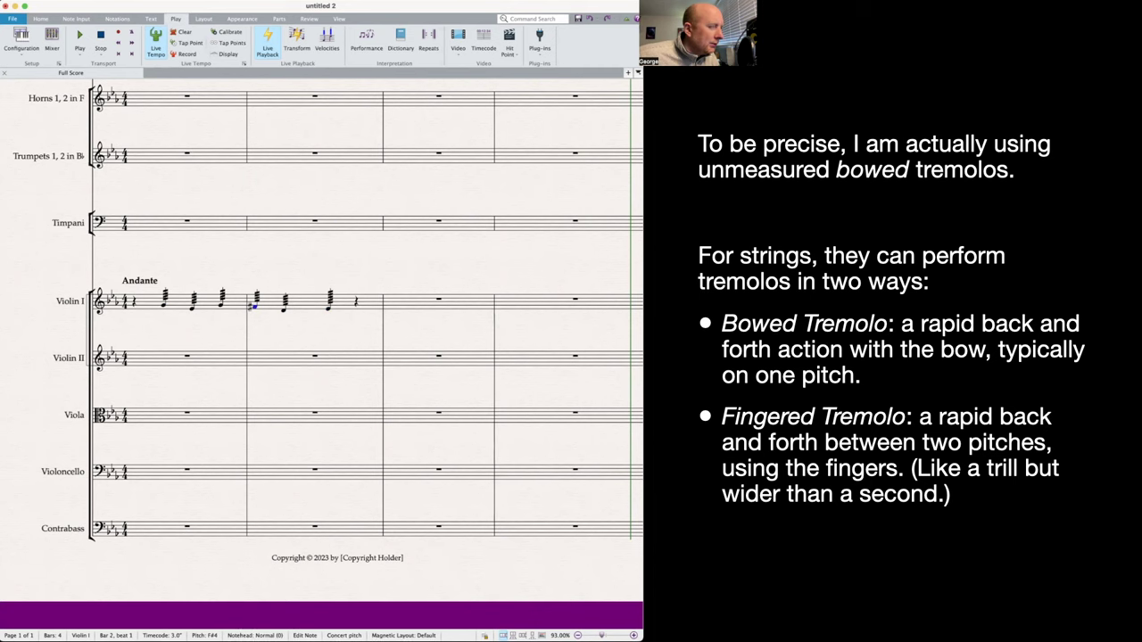
{"action": "key", "text": "Right"}
{"action": "key", "text": "Right"}
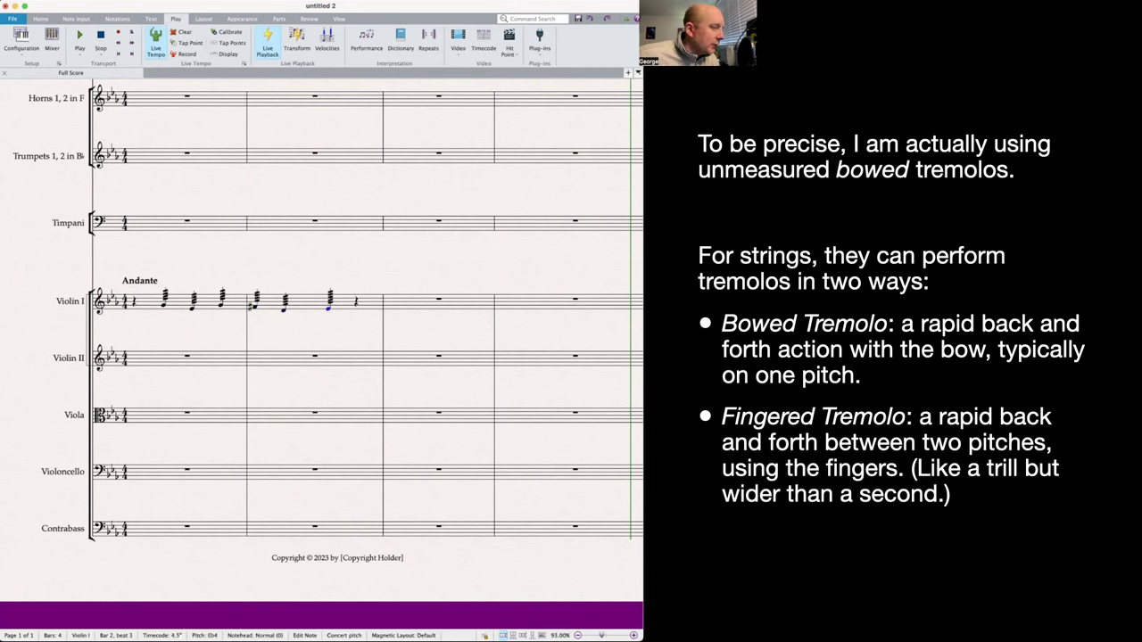
{"action": "left_click", "coordinate": [344, 342]}
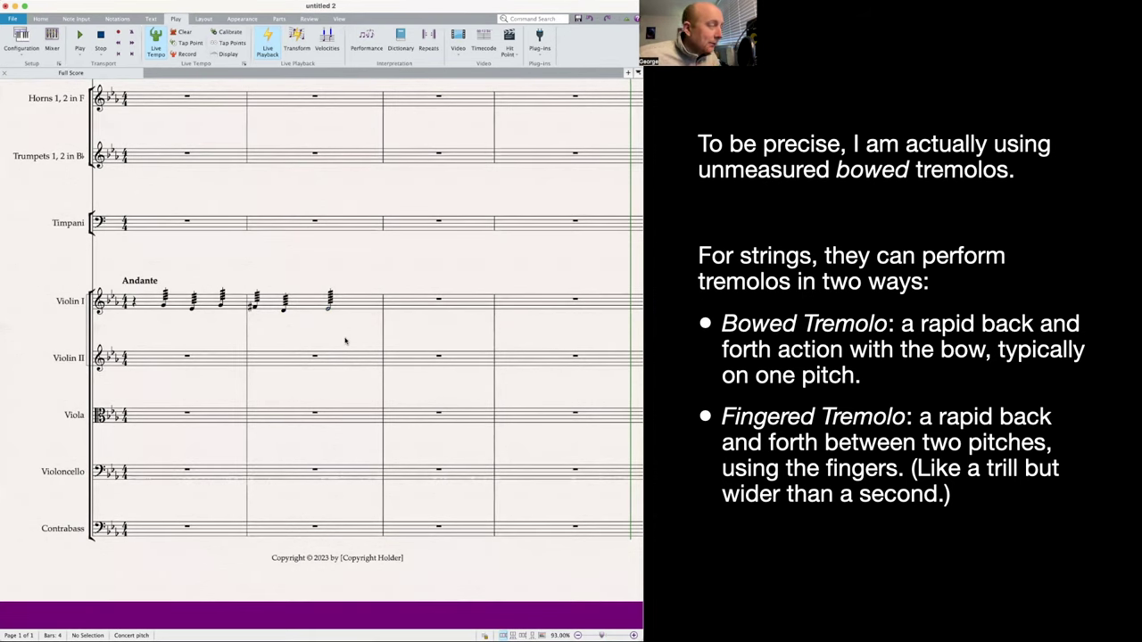
{"action": "left_click", "coordinate": [353, 308]}
{"action": "left_click", "coordinate": [153, 305], "text": "shift"}
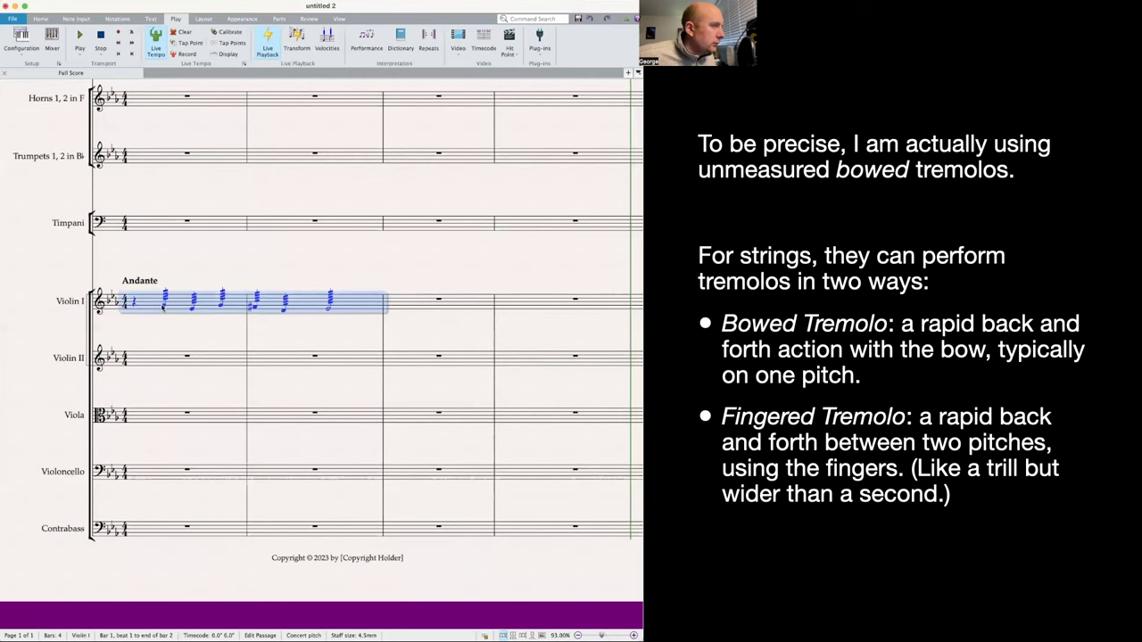
- Add a 'sul pont.' technique marking above the first Violin I note
{"action": "left_click", "coordinate": [163, 307]}
{"action": "key", "text": "super+t"}
{"action": "type", "text": "sul pont"}
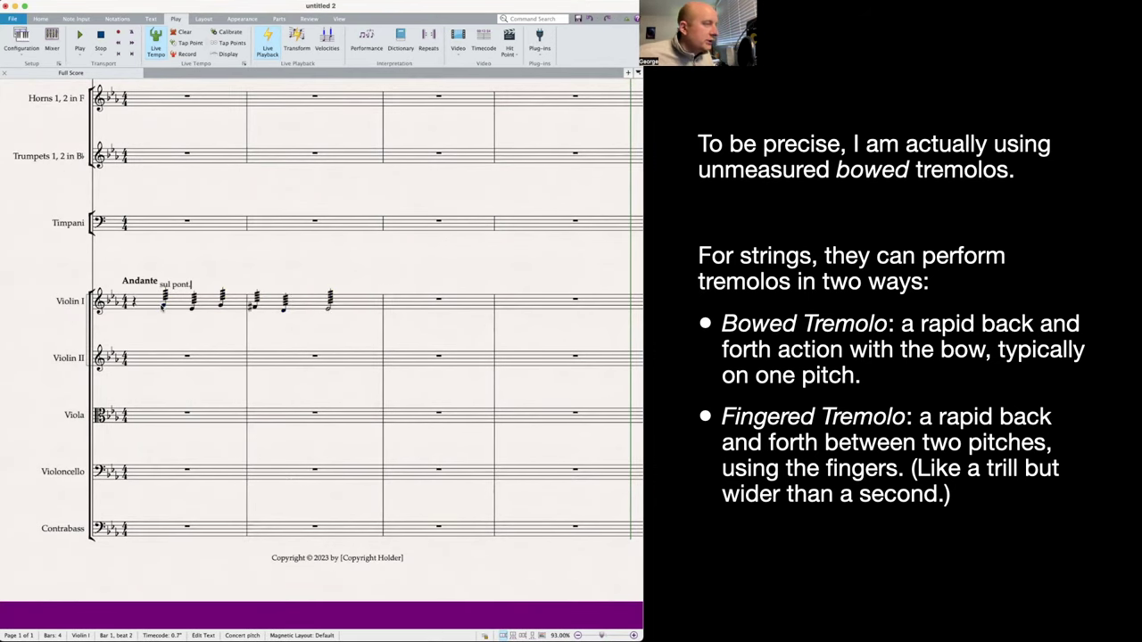
{"action": "type", "text": "."}
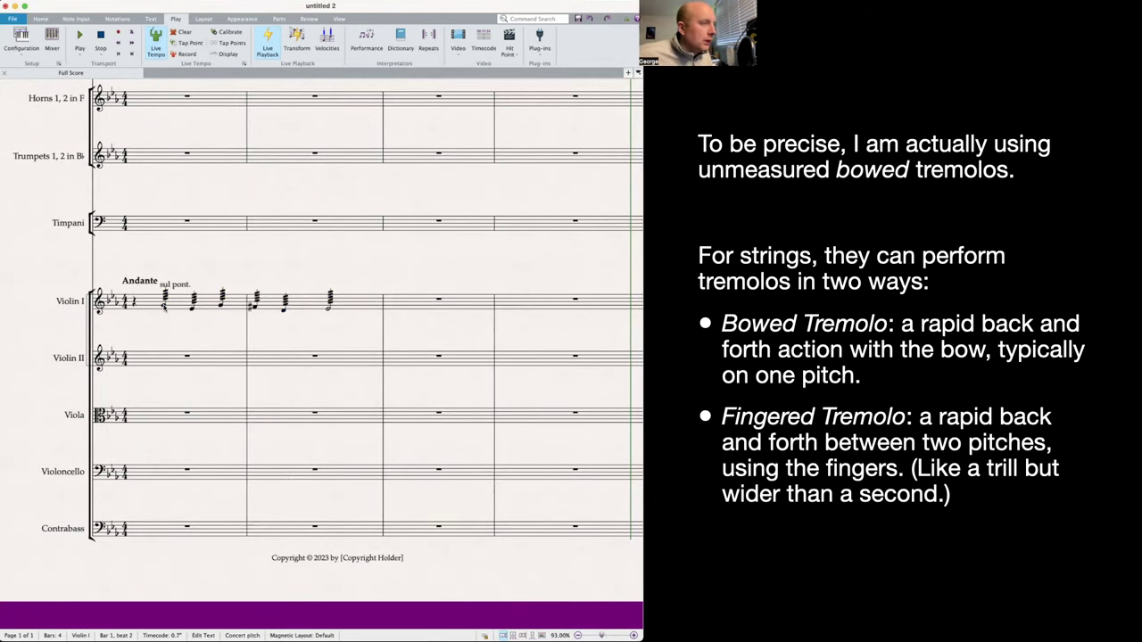
{"action": "left_click", "coordinate": [165, 305]}
{"action": "key", "text": "Right"}
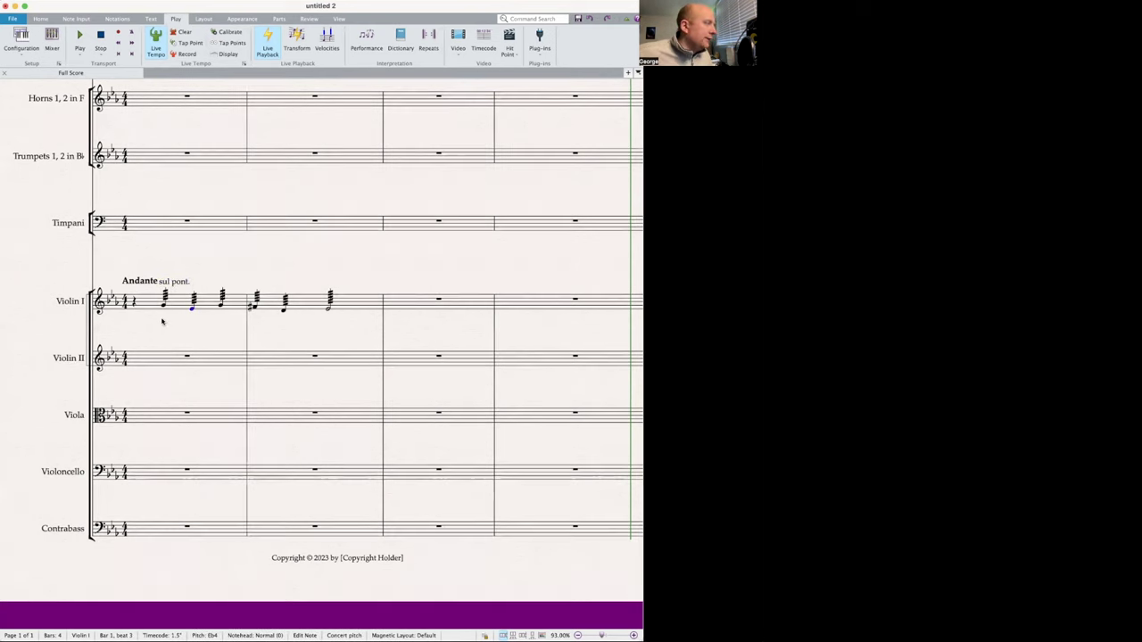
{"action": "key", "text": "Escape"}
- Change the marking to read 'molto sul pont.'
{"action": "double_click", "coordinate": [164, 282]}
{"action": "left_click", "coordinate": [162, 282]}
{"action": "type", "text": "s"}
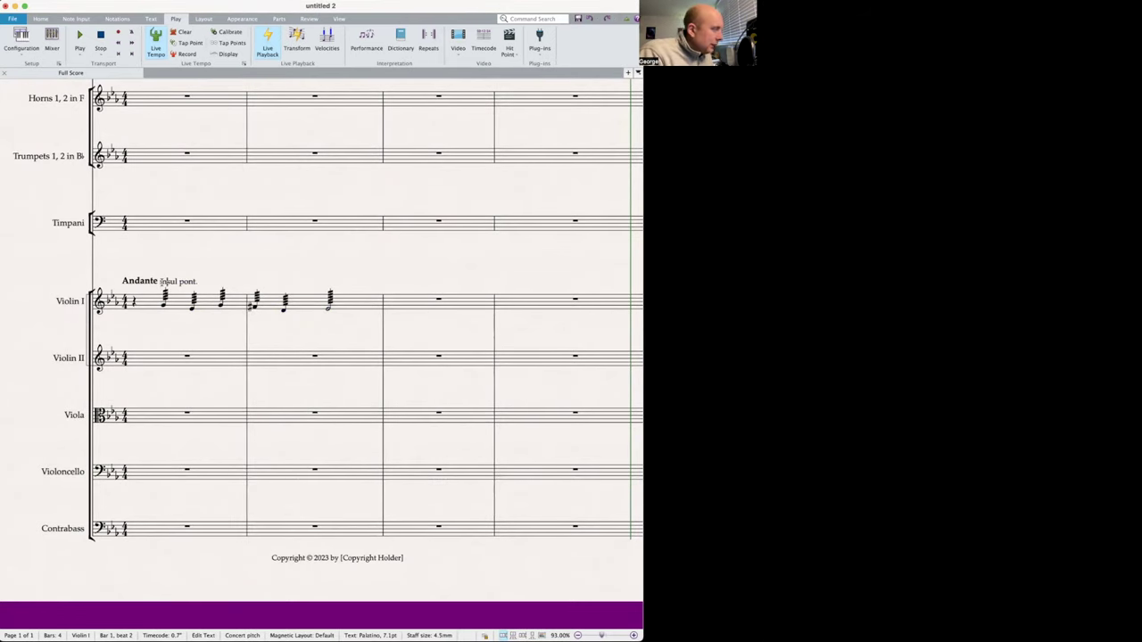
{"action": "type", "text": "olto"}
{"action": "left_click", "coordinate": [164, 306]}
{"action": "left_click", "coordinate": [164, 306]}
{"action": "left_click", "coordinate": [173, 318]}
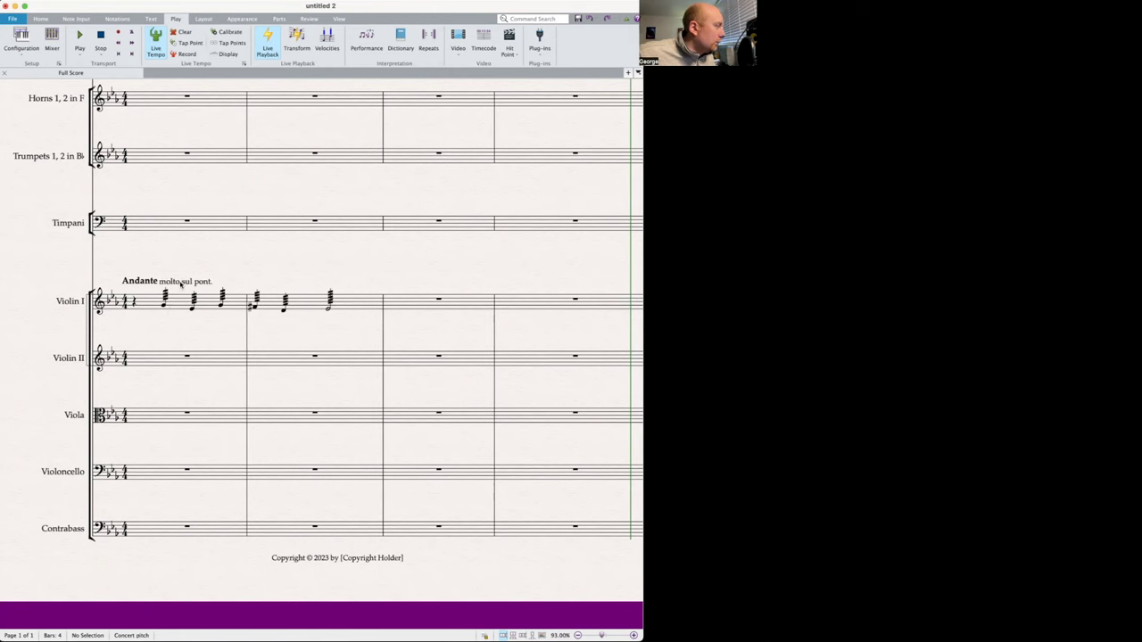
- Delete 'molto' so the marking reads 'sul pont.' again
{"action": "double_click", "coordinate": [182, 282]}
{"action": "left_click_drag", "start_coordinate": [182, 282], "coordinate": [158, 282]}
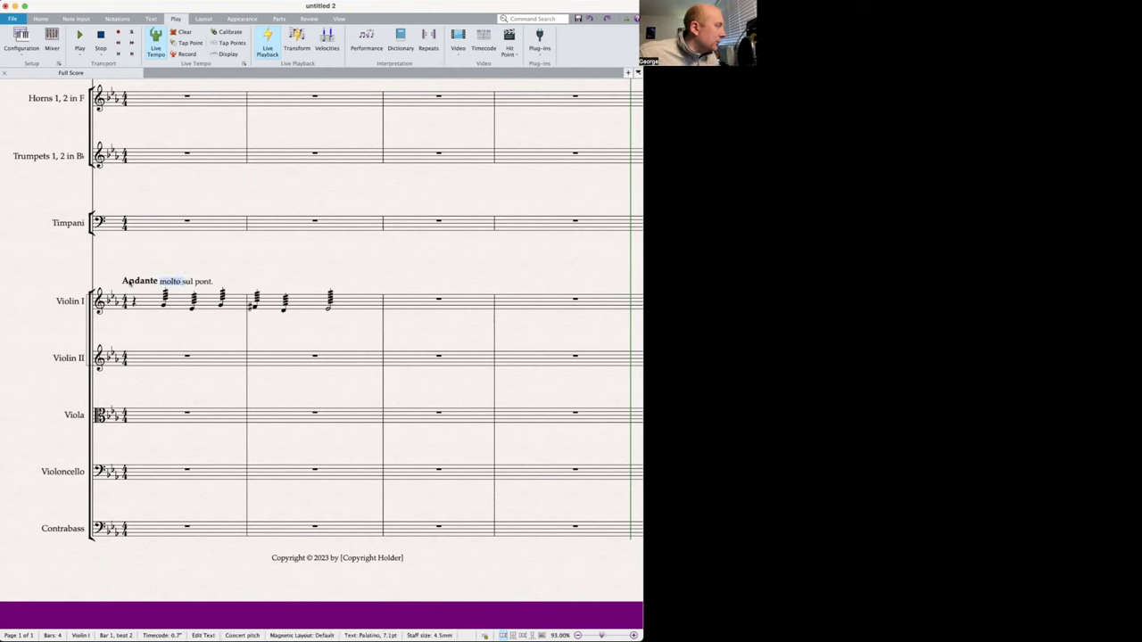
{"action": "key", "text": "BackSpace"}
{"action": "left_click", "coordinate": [180, 330]}
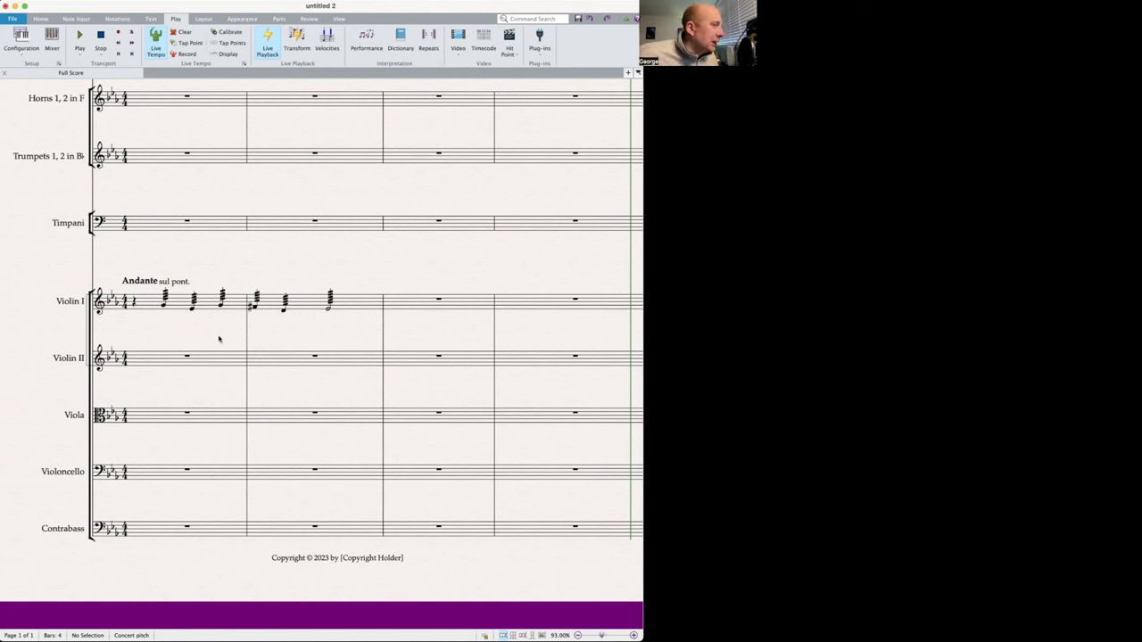
- Mark Violin I bar 1 pp with a crescendo hairpin to fp
{"action": "left_click", "coordinate": [164, 307]}
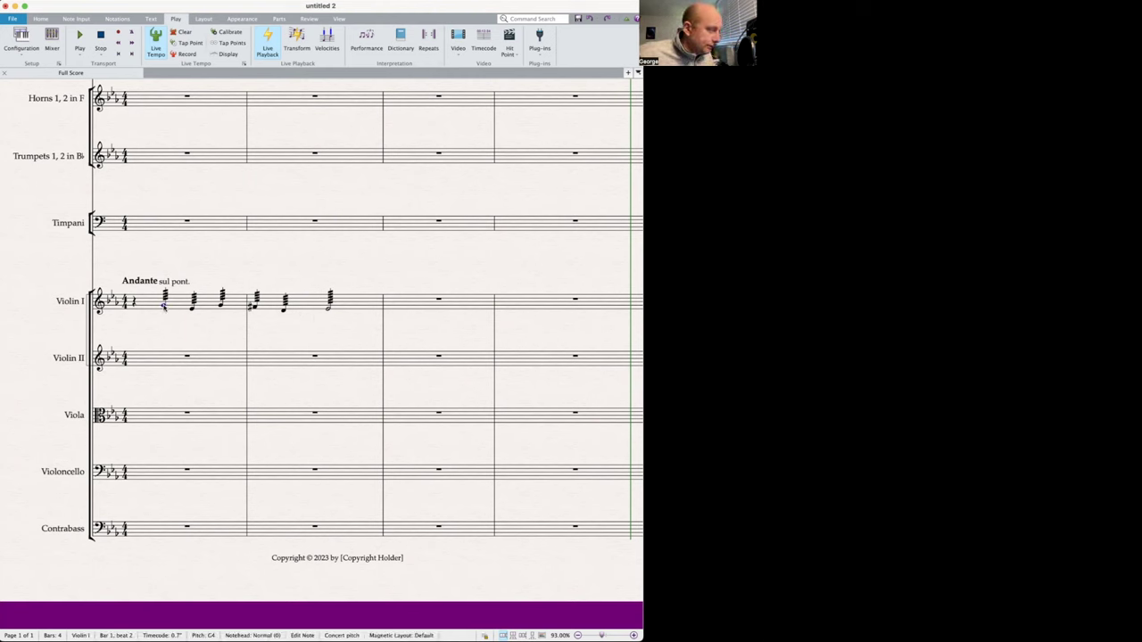
{"action": "key", "text": "super+e"}
{"action": "type", "text": "pp"}
{"action": "key", "text": "Escape"}
{"action": "left_click", "coordinate": [193, 309], "text": "shift"}
{"action": "key", "text": "h"}
{"action": "left_click", "coordinate": [222, 305]}
{"action": "key", "text": "super+e"}
{"action": "type", "text": "fp"}
{"action": "key", "text": "Escape"}
{"action": "key", "text": "Escape"}
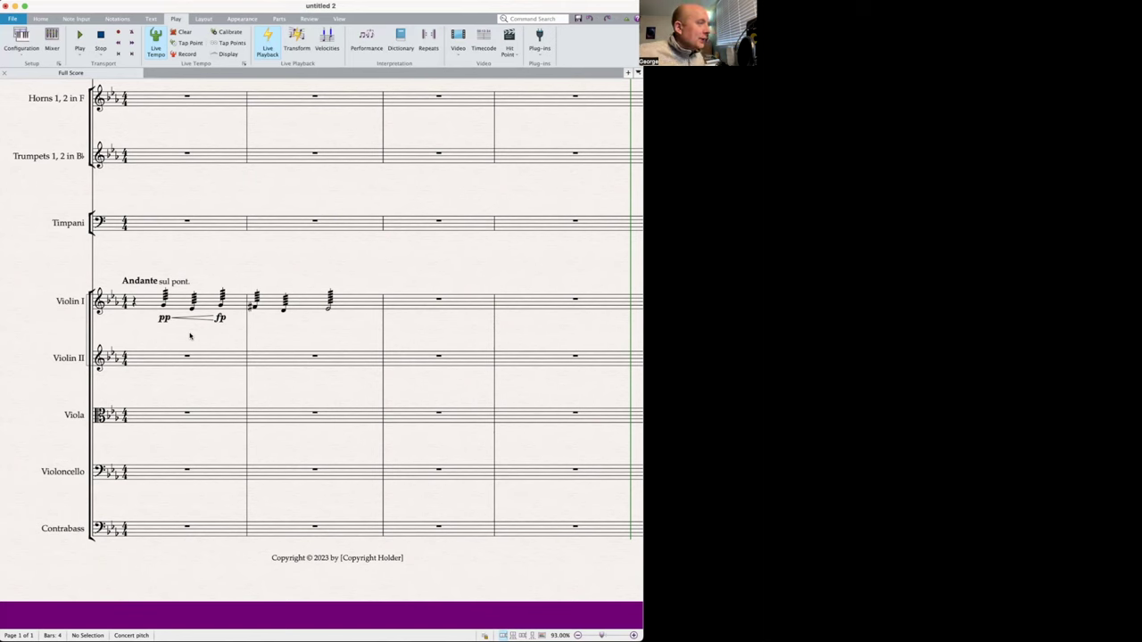
- Add a crescendo hairpin ending in fp to Violin I bar 2
{"action": "left_click", "coordinate": [255, 307]}
{"action": "left_click", "coordinate": [284, 309], "text": "shift"}
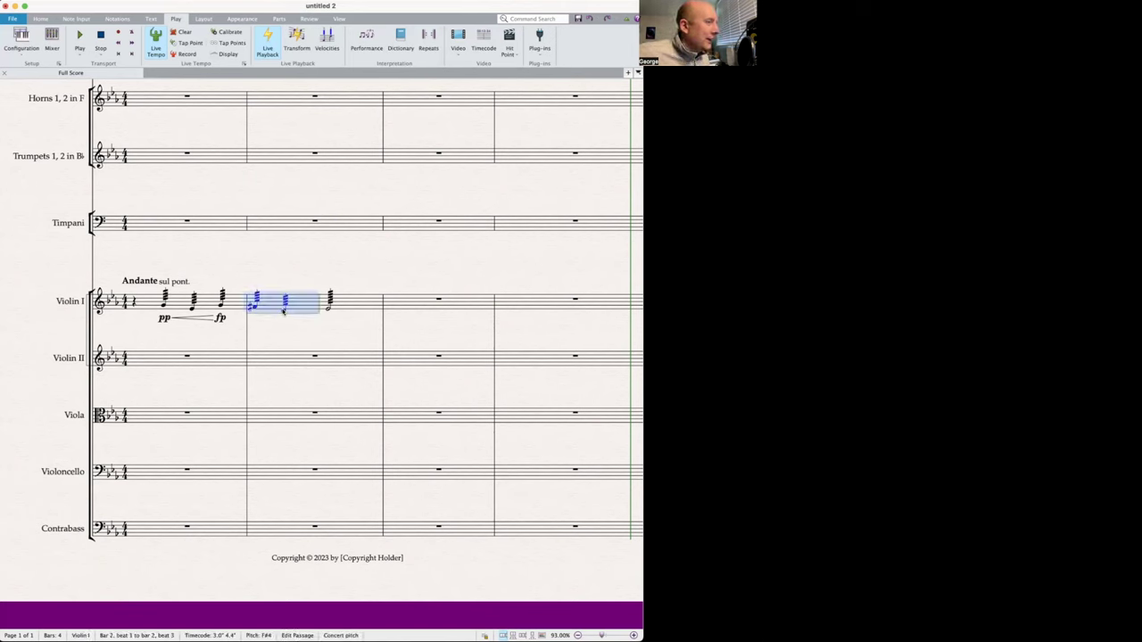
{"action": "key", "text": "h"}
{"action": "left_click", "coordinate": [330, 308]}
{"action": "key", "text": "ctrl+e"}
{"action": "type", "text": "fp"}
{"action": "key", "text": "Return"}
{"action": "key", "text": "Escape"}
- Add pp to the first Violin I note of bar 2
{"action": "left_click", "coordinate": [363, 308]}
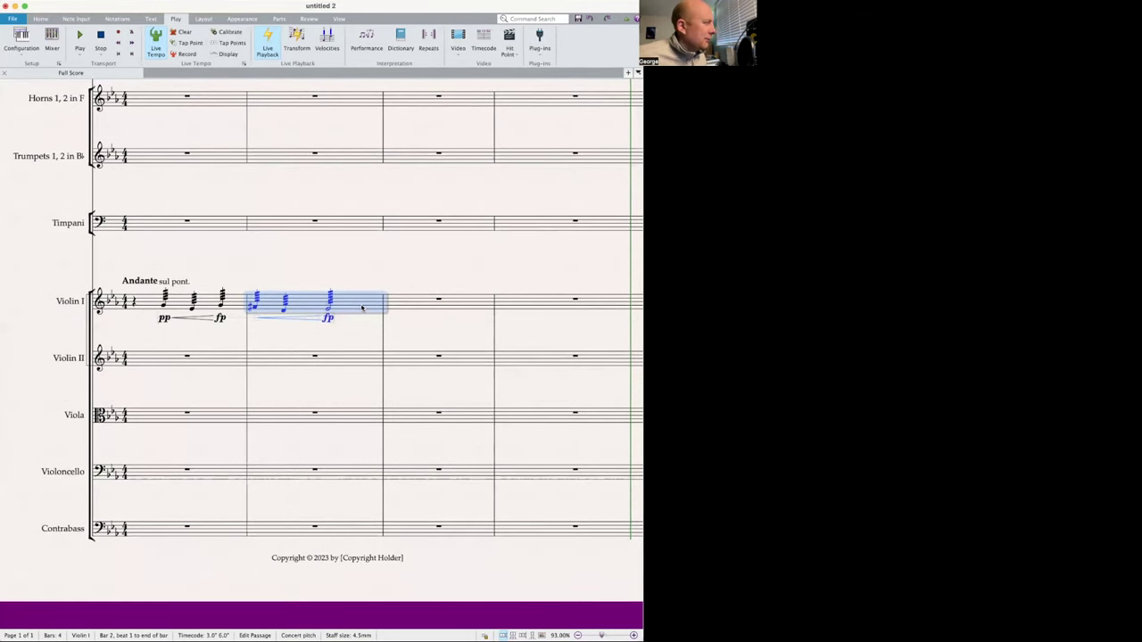
{"action": "left_click", "coordinate": [265, 342]}
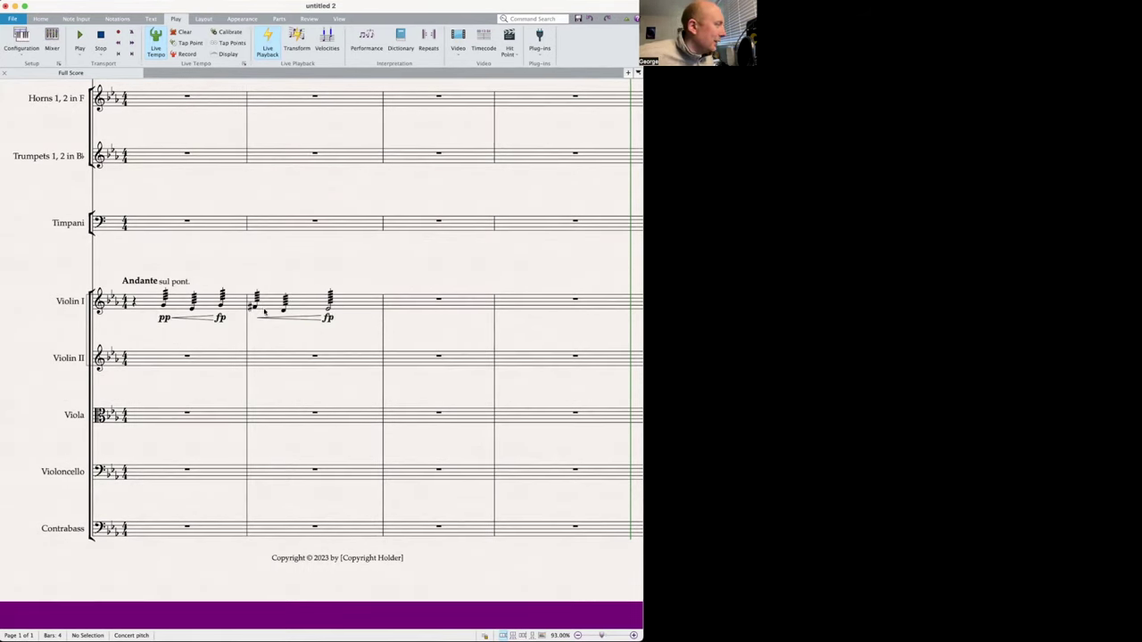
{"action": "left_click", "coordinate": [257, 307]}
{"action": "key", "text": "super+e"}
{"action": "type", "text": "pp"}
{"action": "left_click", "coordinate": [273, 348]}
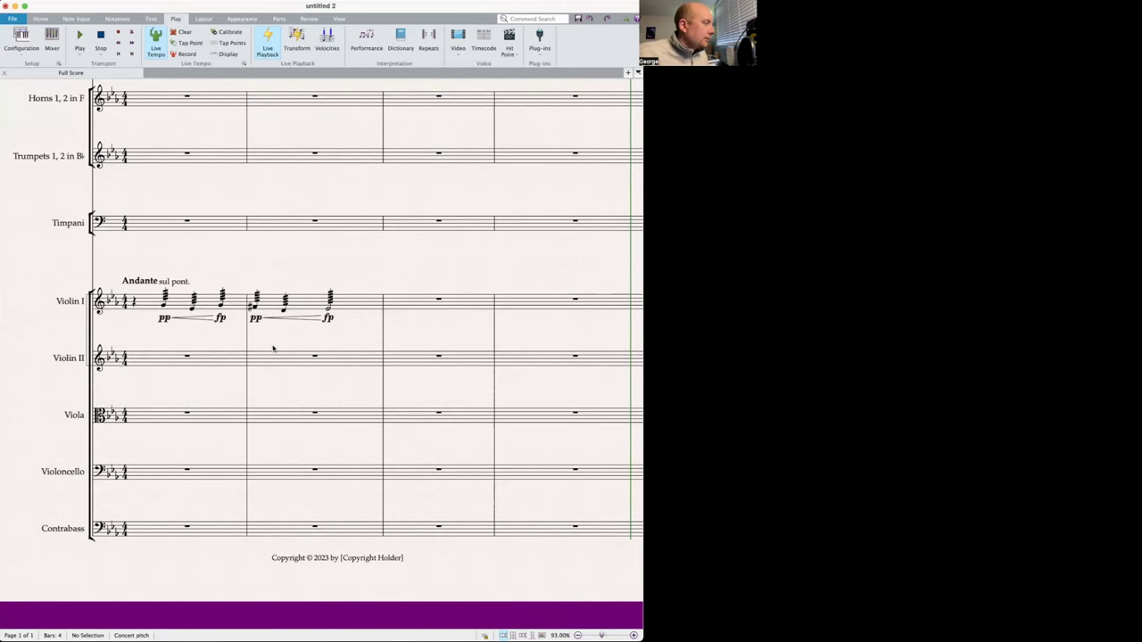
{"action": "left_click", "coordinate": [300, 305]}
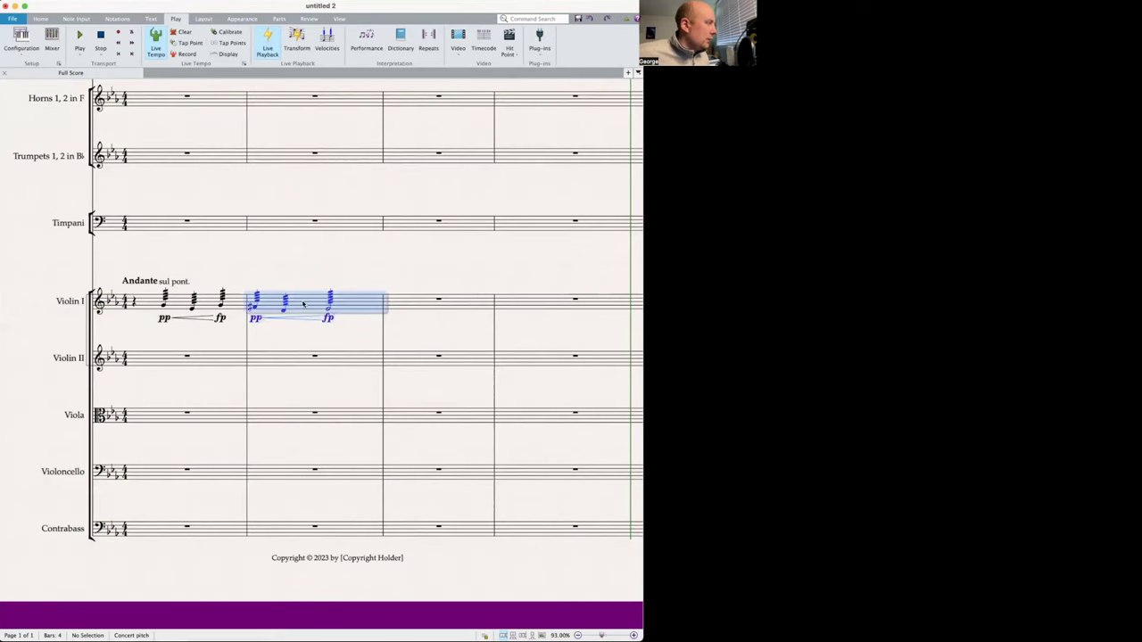
{"action": "left_click", "coordinate": [422, 328]}
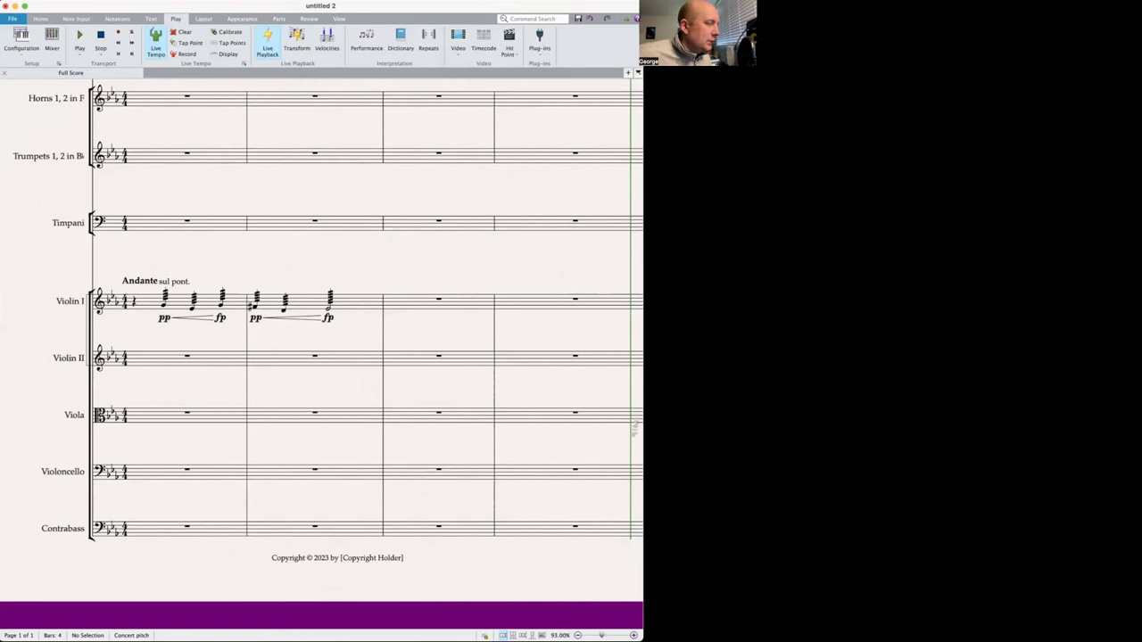
- Copy Violin I bars 1–2 onto Violin II and check the copied notes
{"action": "left_click", "coordinate": [154, 306]}
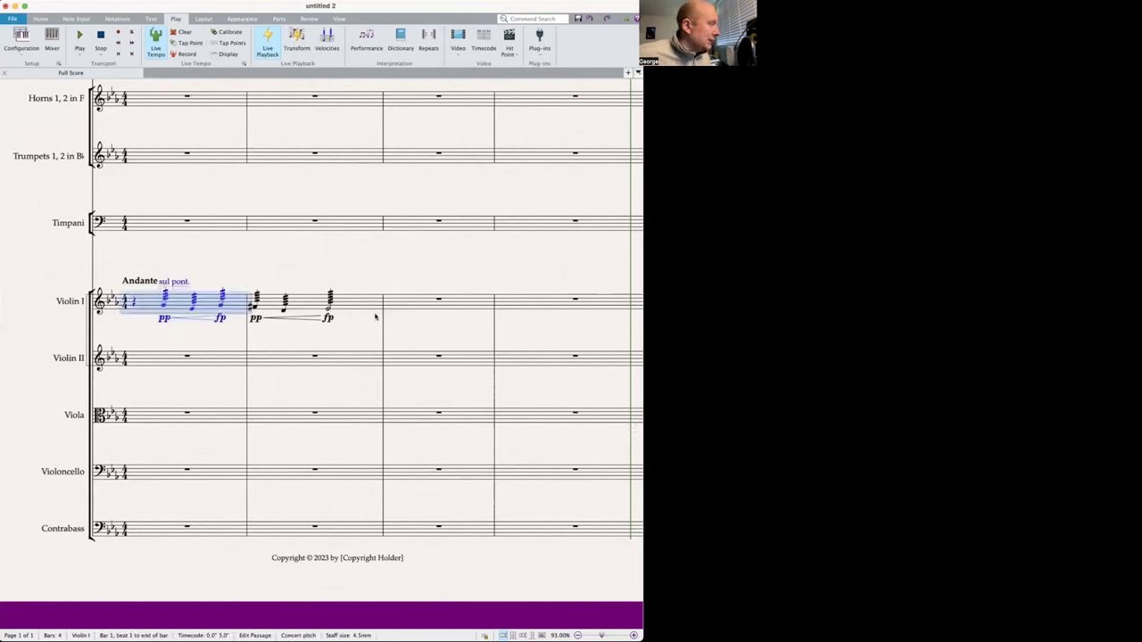
{"action": "left_click", "coordinate": [329, 331], "text": "shift"}
{"action": "left_click", "coordinate": [208, 366], "text": "alt"}
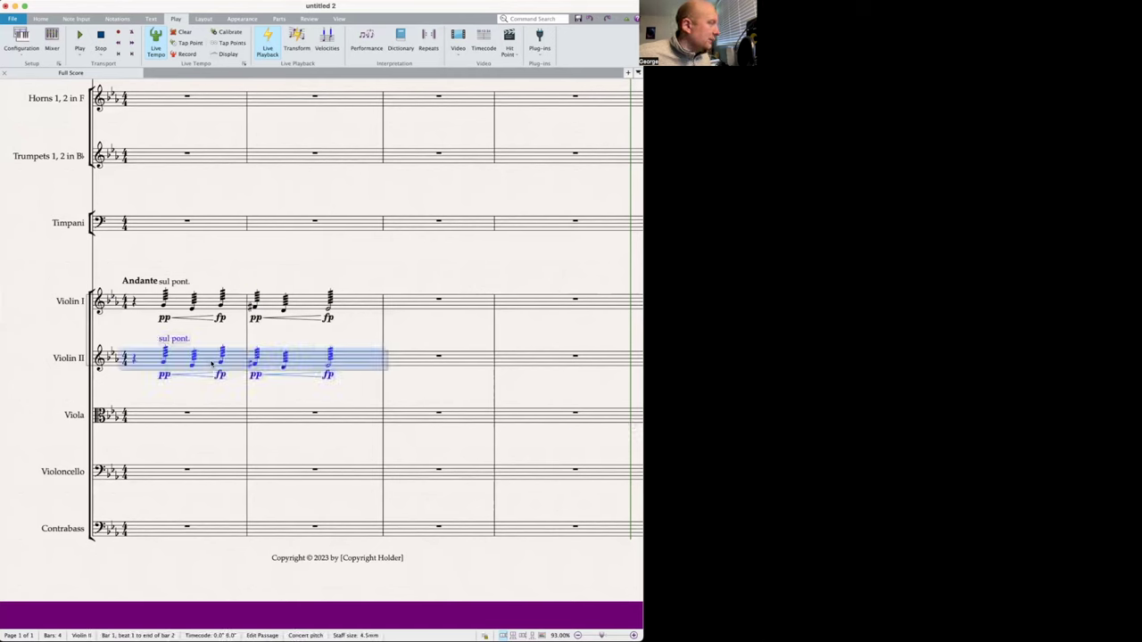
{"action": "left_click", "coordinate": [165, 360]}
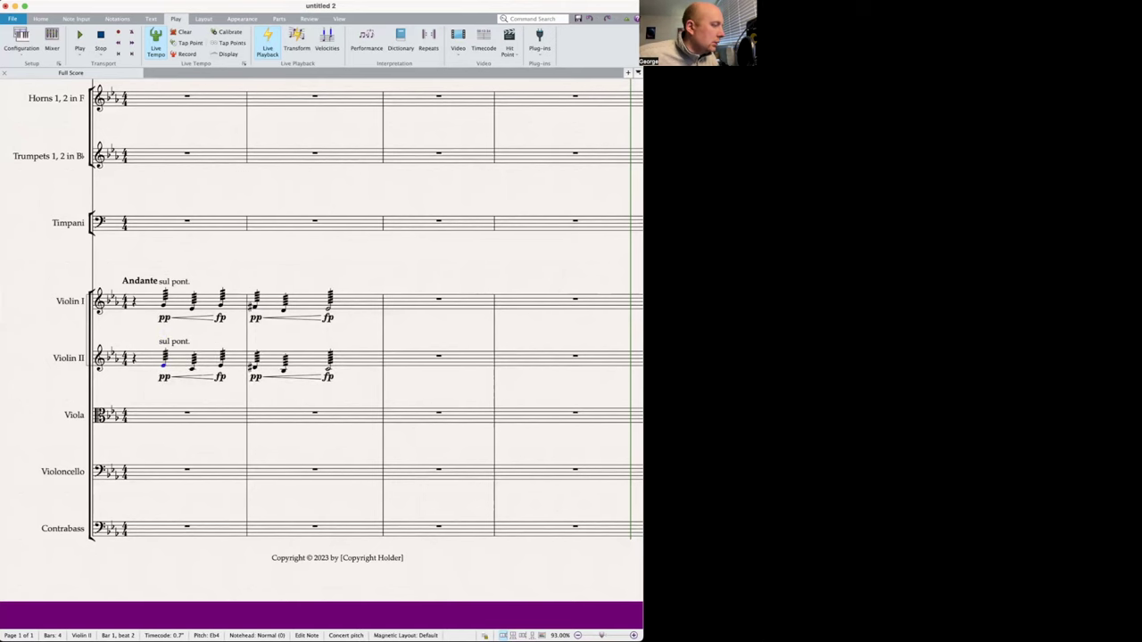
{"action": "key", "text": "Right"}
{"action": "key", "text": "Right"}
{"action": "key", "text": "Left"}
{"action": "key", "text": "Left"}
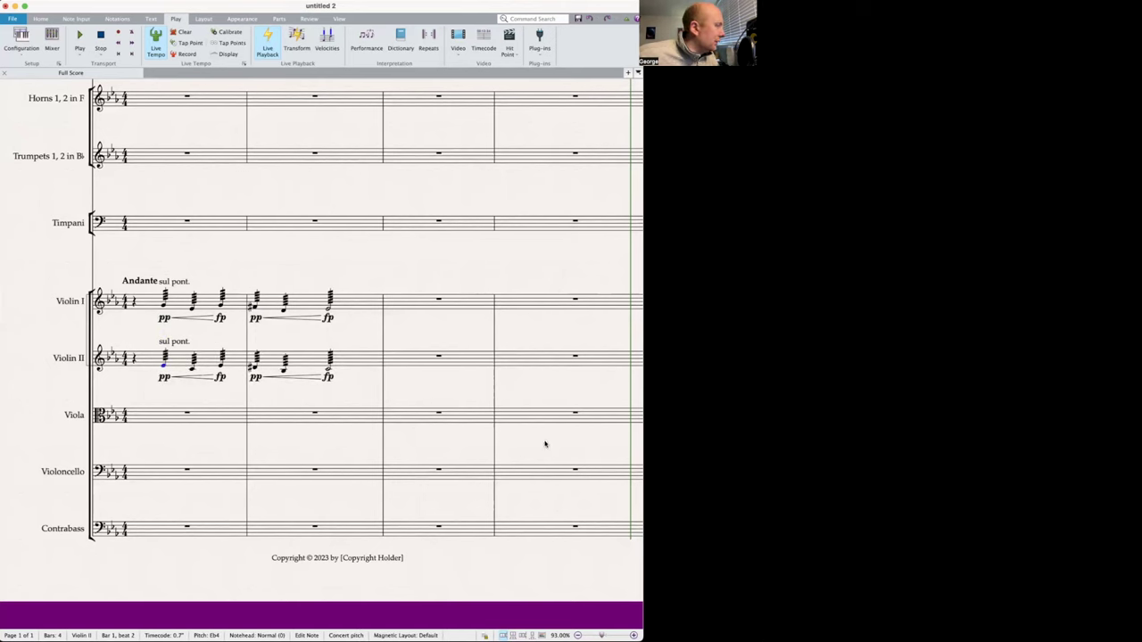
{"action": "left_click", "coordinate": [257, 366]}
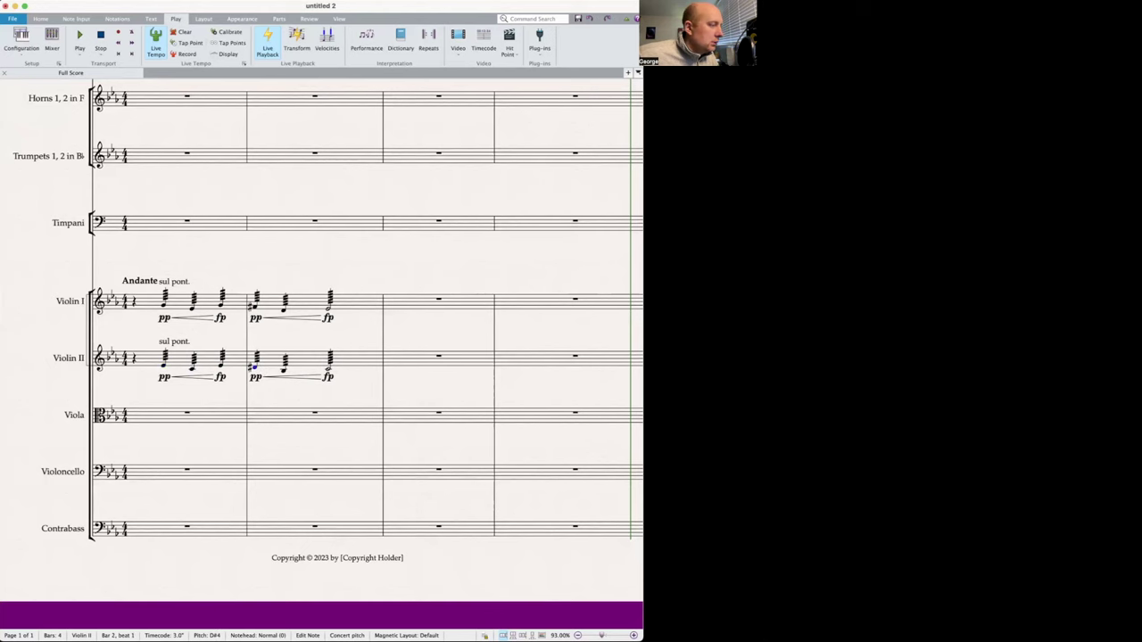
{"action": "scroll", "coordinate": [331, 388], "scroll_direction": "right", "scroll_amount": 1}
{"action": "key", "text": "Escape"}
{"action": "left_click", "coordinate": [278, 372]}
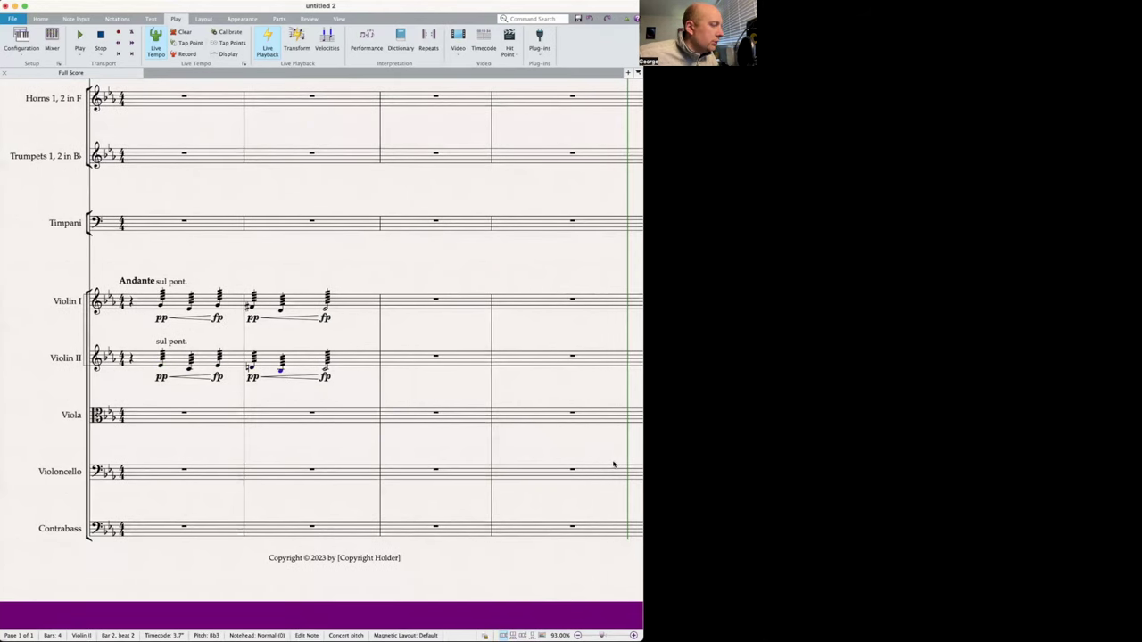
- Copy Violin II bars 1–2 onto the Viola and lower its first note
{"action": "left_click", "coordinate": [365, 361]}
{"action": "left_click", "coordinate": [161, 364], "text": "shift"}
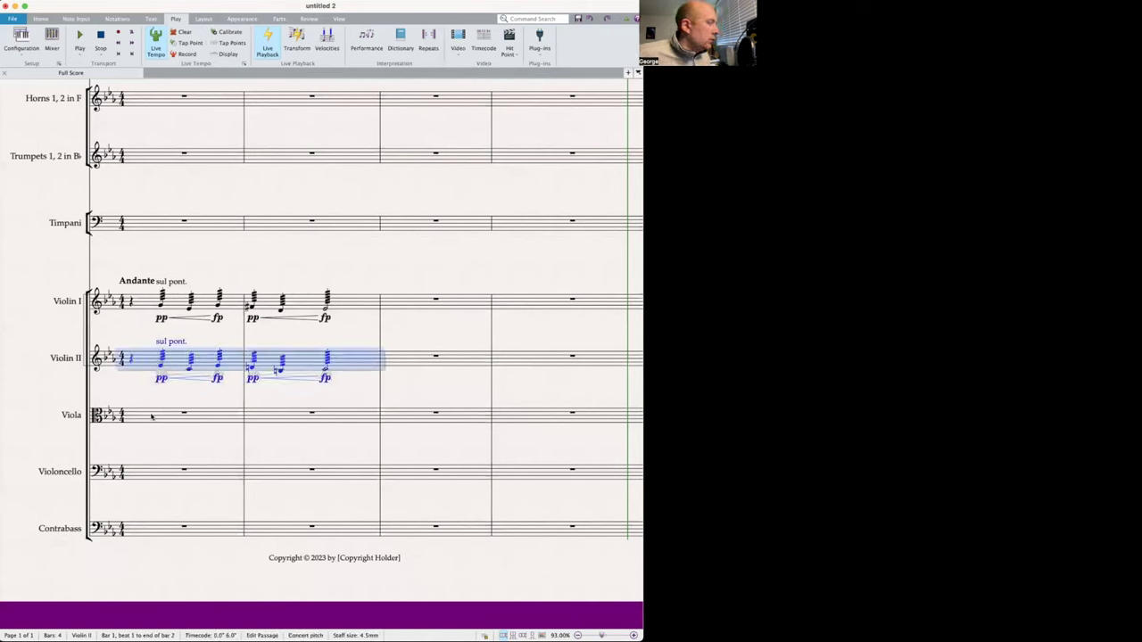
{"action": "left_click", "coordinate": [152, 418], "text": "alt"}
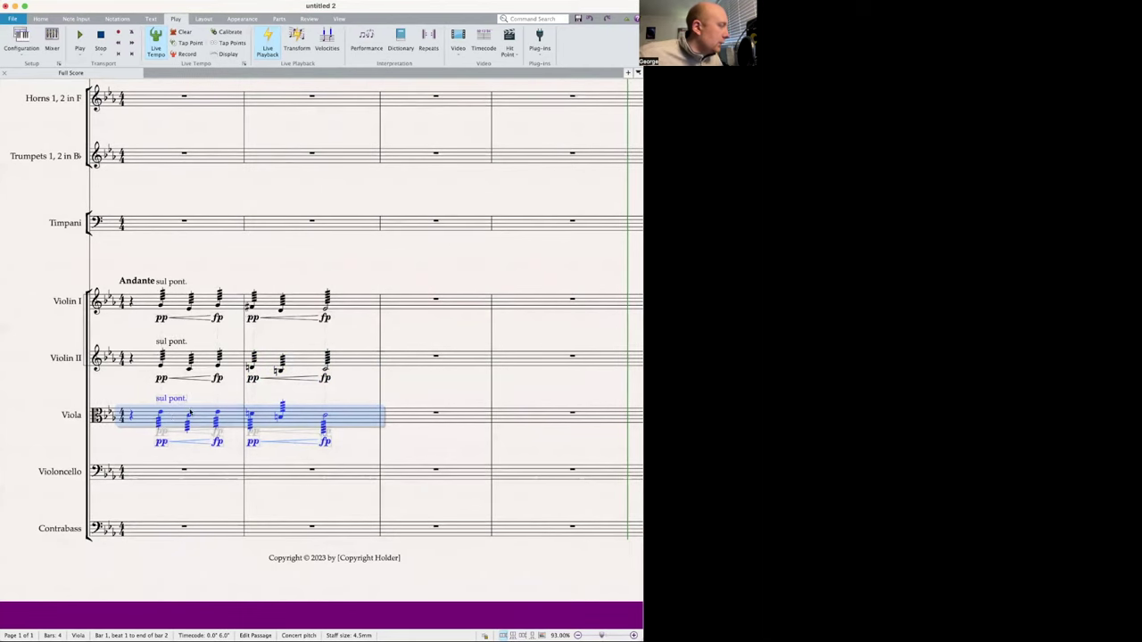
{"action": "left_click", "coordinate": [161, 415]}
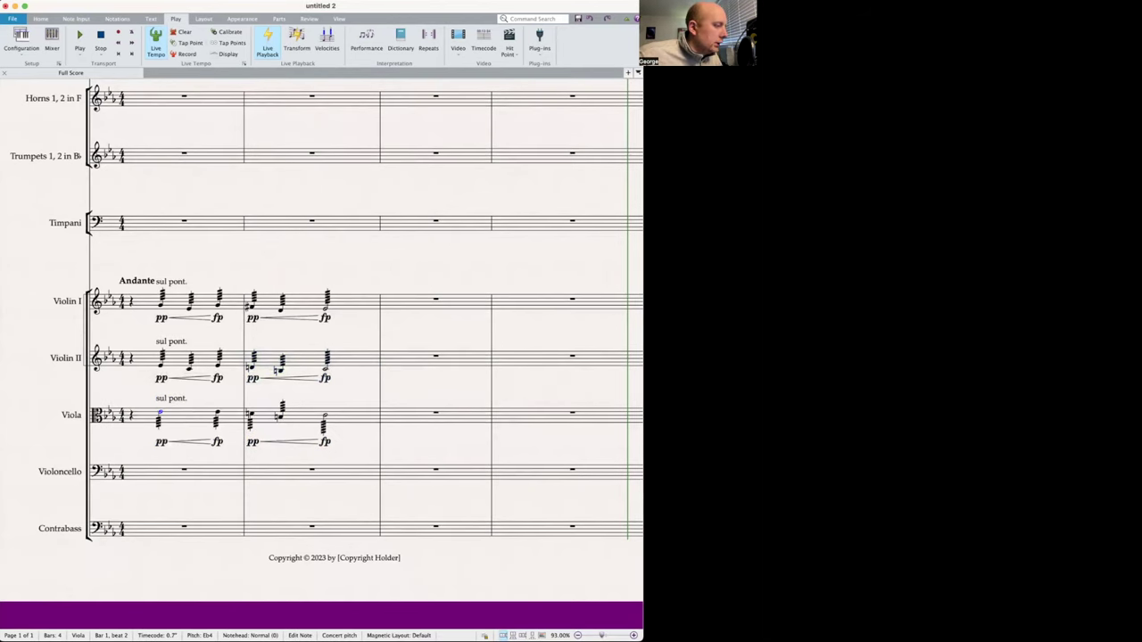
{"action": "key", "text": "Down"}
{"action": "key", "text": "Down"}
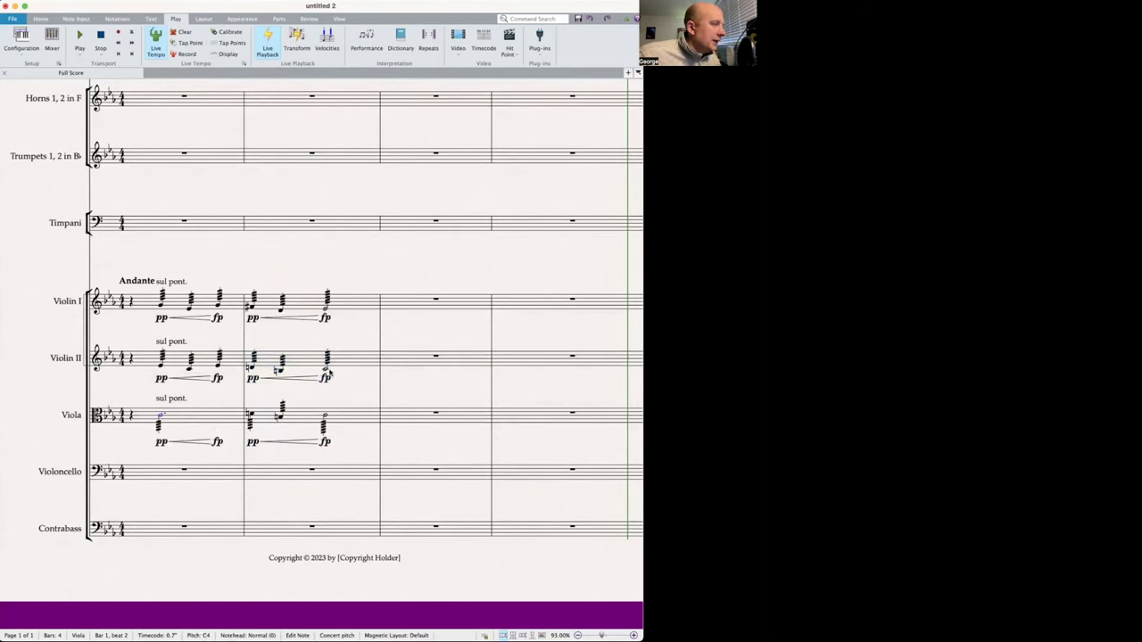
- Change the viola's bar 2 notes to B natural and F#3
{"action": "key", "text": "Right"}
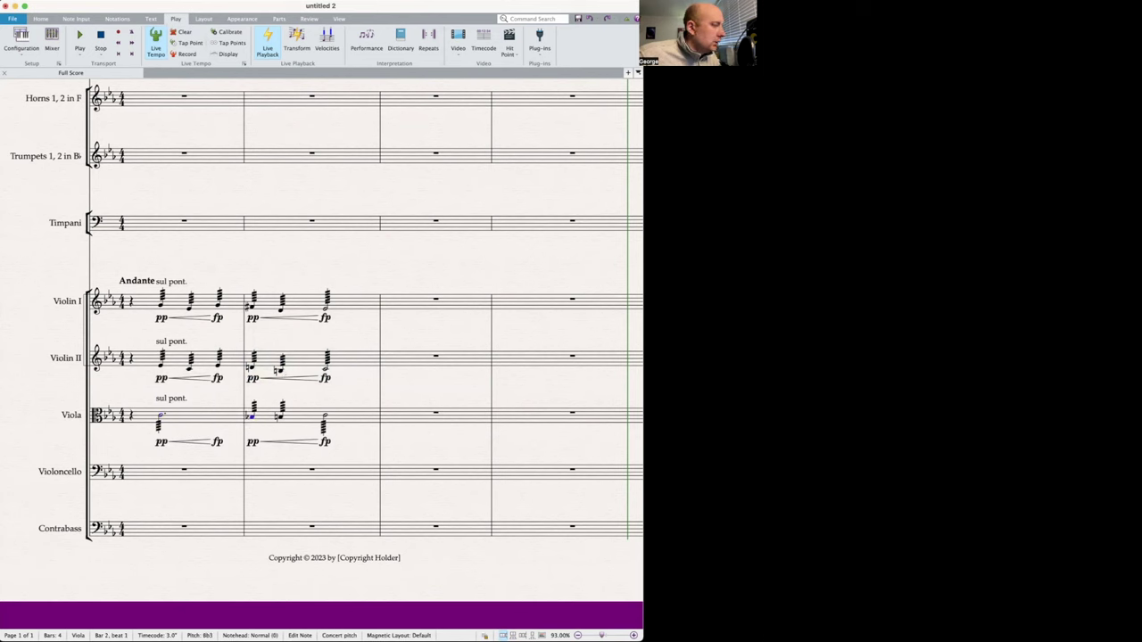
{"action": "key", "text": "7"}
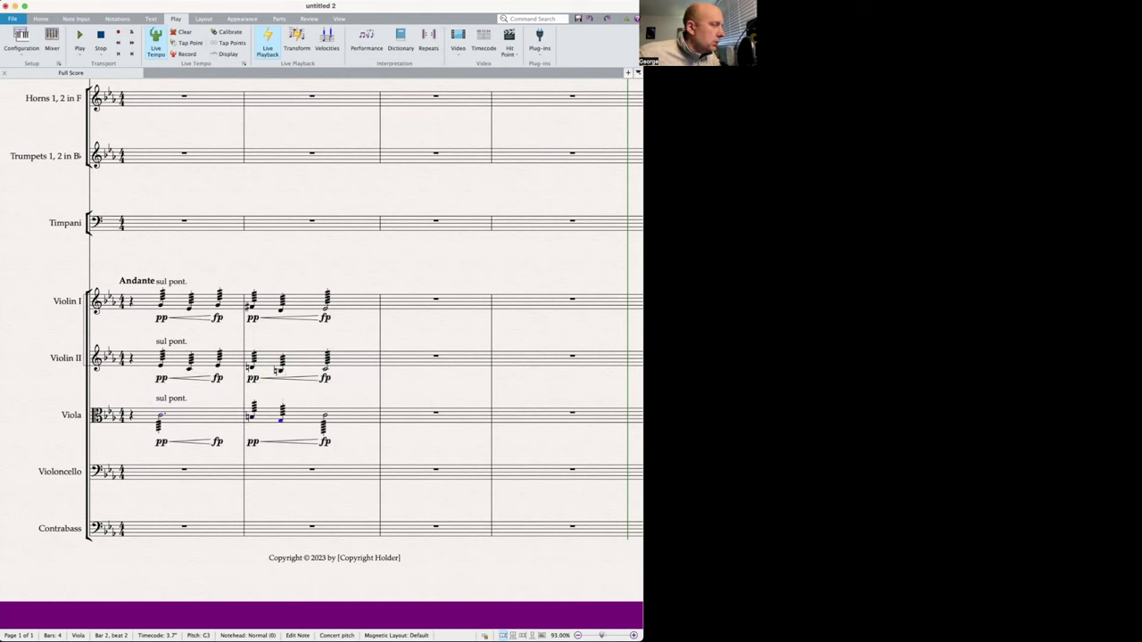
{"action": "key", "text": "f"}
{"action": "key", "text": "8"}
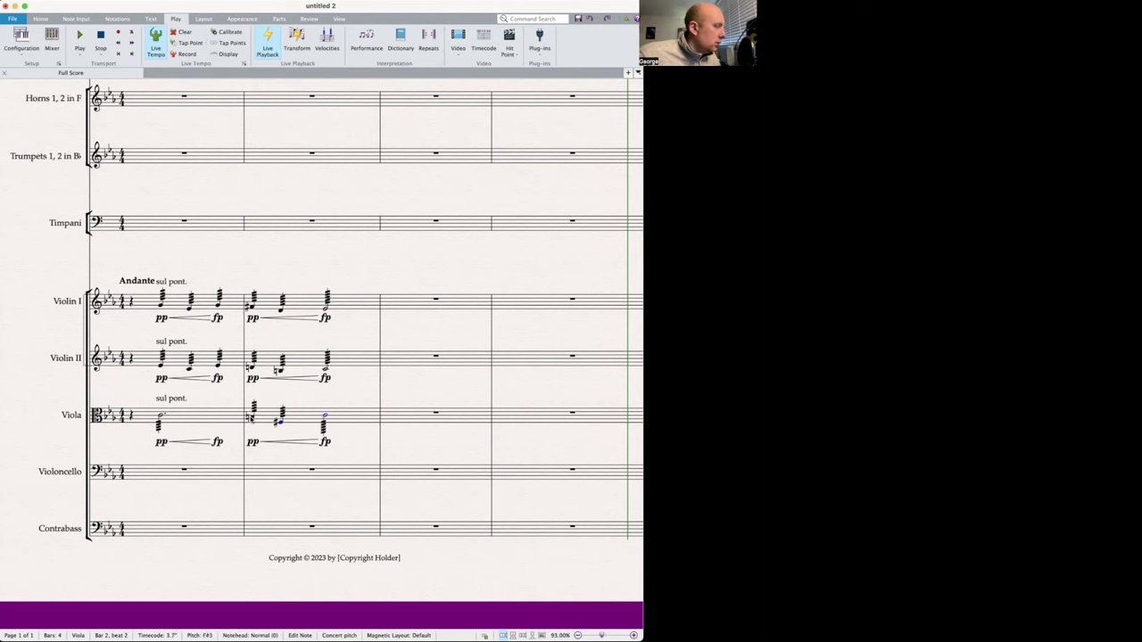
{"action": "left_click", "coordinate": [348, 447]}
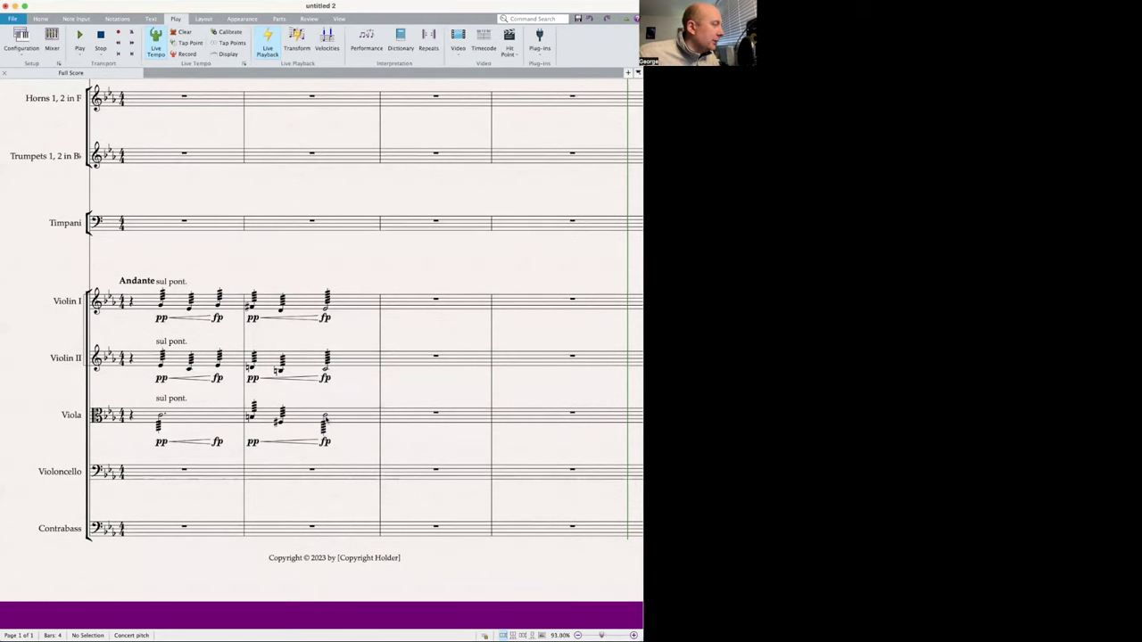
{"action": "left_click", "coordinate": [326, 421]}
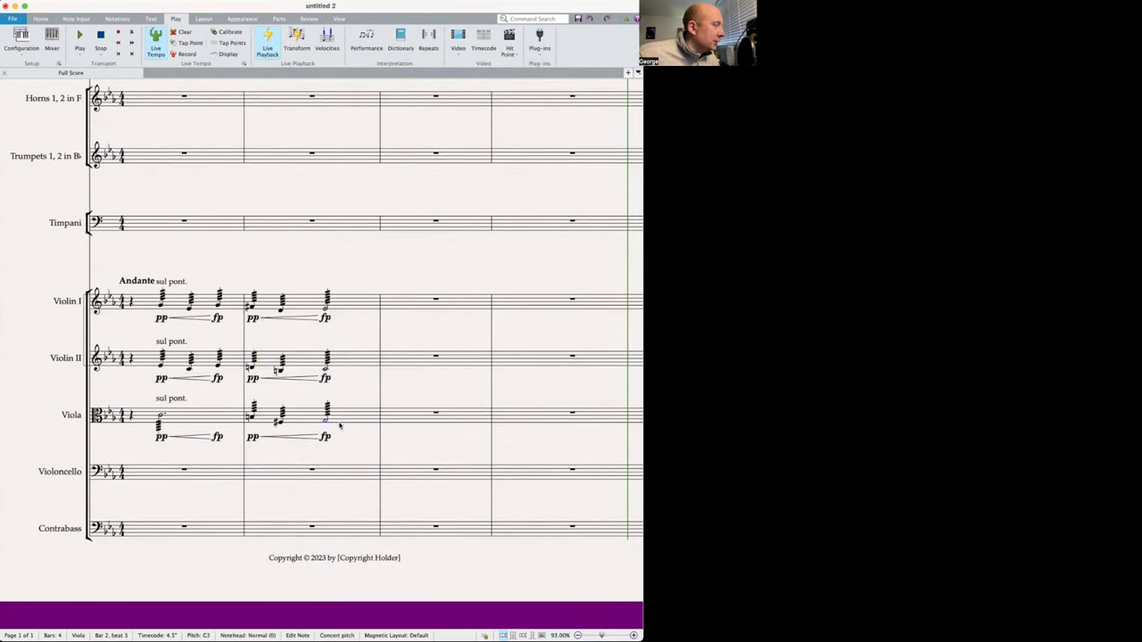
{"action": "left_click", "coordinate": [340, 449]}
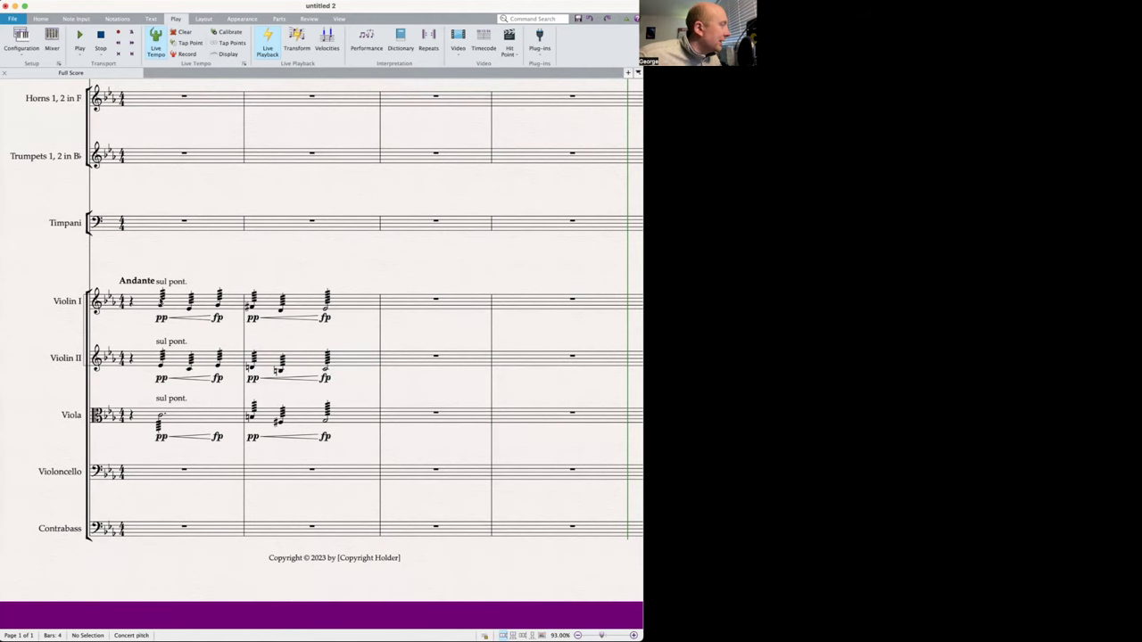
- Append ' (unmeasured tremolo)' to the sul pont. marking above Violin I
{"action": "double_click", "coordinate": [179, 285]}
{"action": "type", "text": "(unmeasured tremolo)"}
{"action": "left_click", "coordinate": [298, 249]}
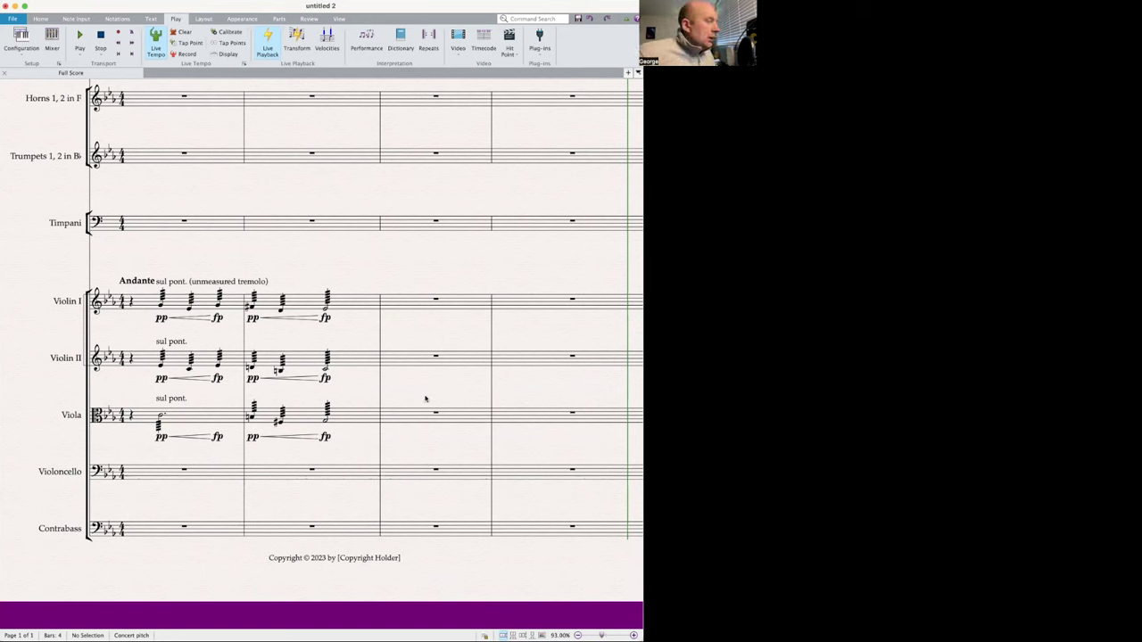
- Enter Violin I tremolo notes through bars 3 and 4
{"action": "scroll", "coordinate": [398, 384], "scroll_direction": "down", "scroll_amount": 1}
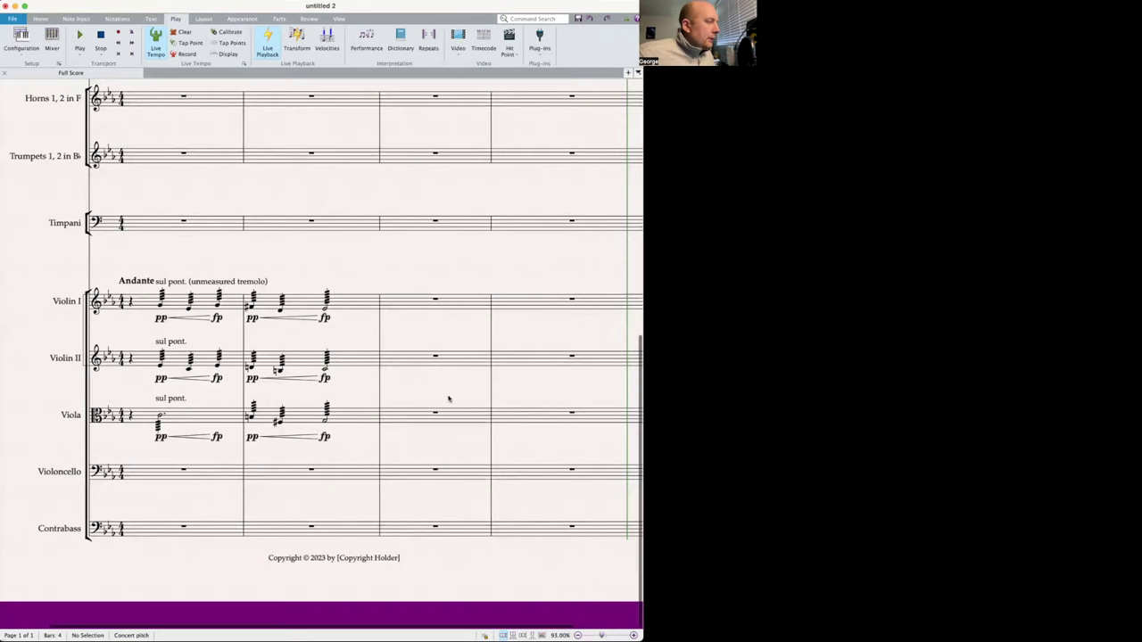
{"action": "scroll", "coordinate": [449, 400], "scroll_direction": "right", "scroll_amount": 3}
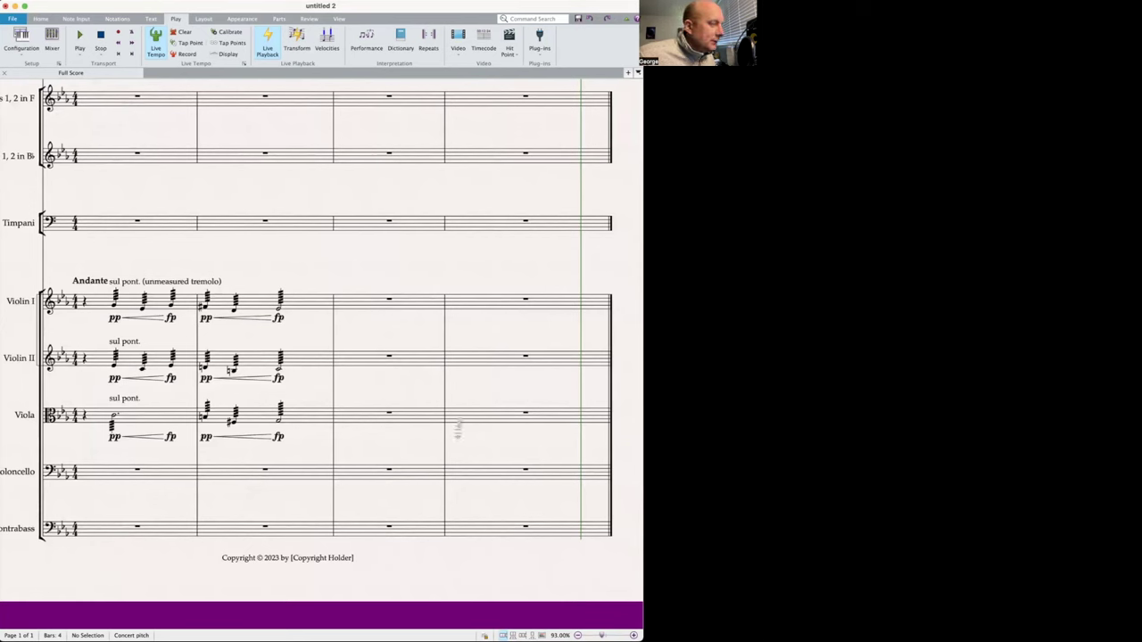
{"action": "left_click", "coordinate": [366, 305]}
{"action": "key", "text": "e"}
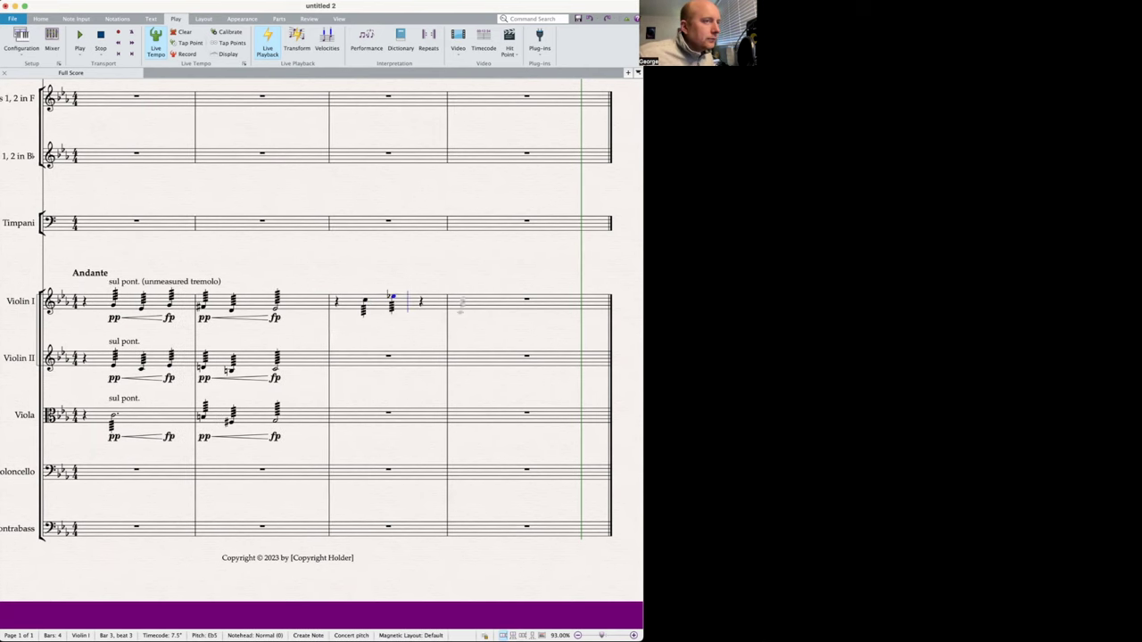
{"action": "key", "text": "c"}
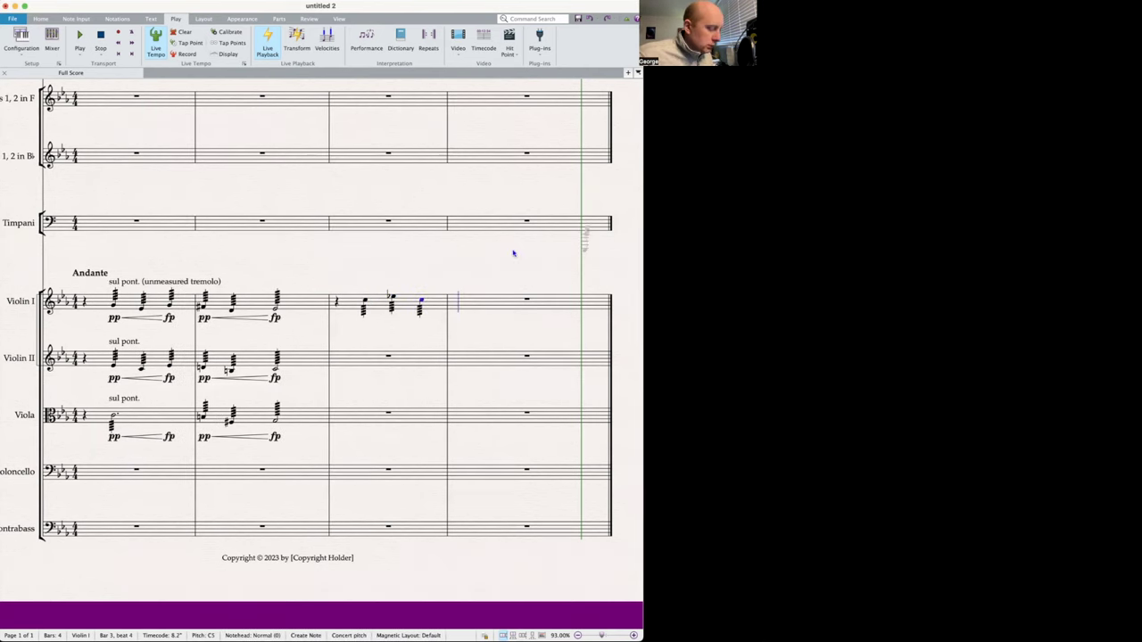
{"action": "key", "text": "c"}
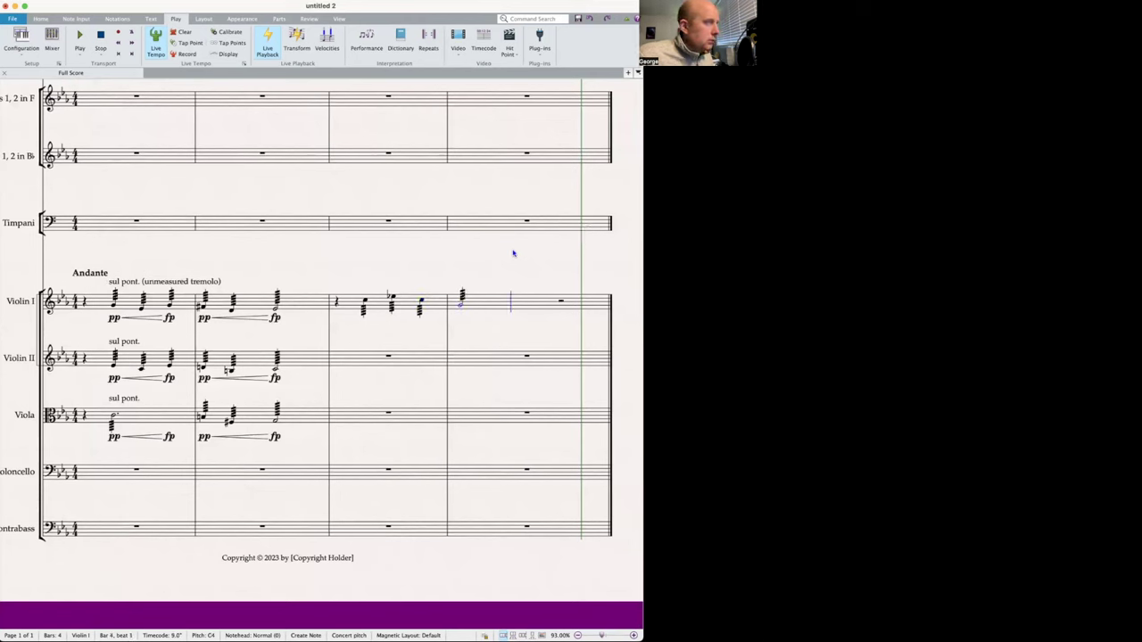
{"action": "key", "text": "c"}
{"action": "left_click", "coordinate": [354, 308], "text": "shift"}
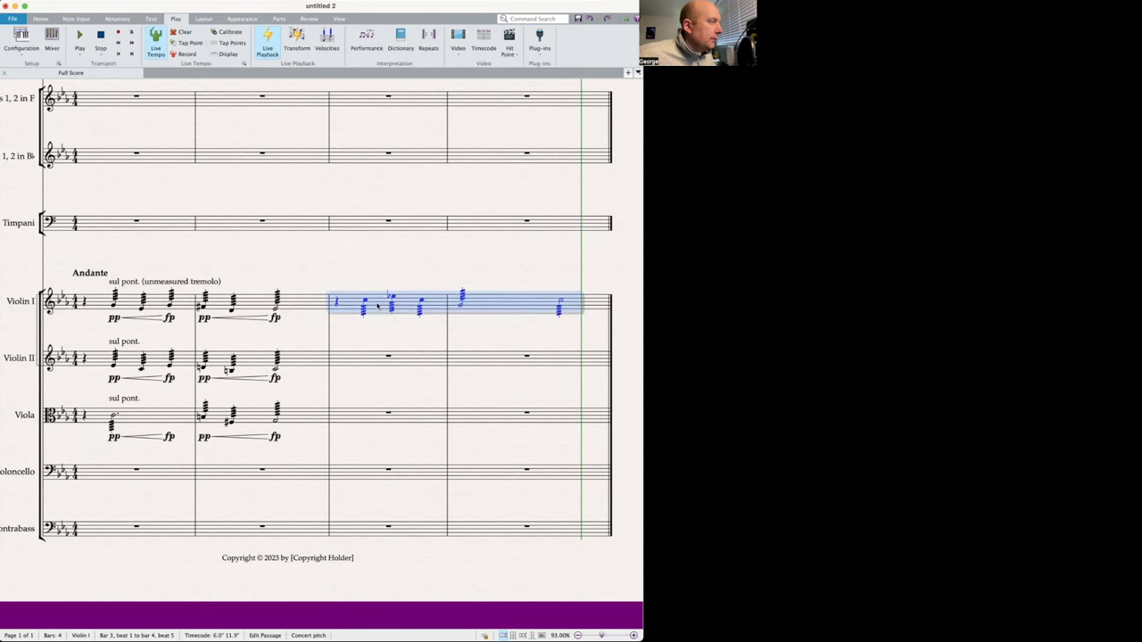
- Copy bar 2's pp and hairpin into bar 3, and add a hairpin to fp in bar 4
{"action": "left_click", "coordinate": [204, 318]}
{"action": "left_click", "coordinate": [241, 318], "text": "super"}
{"action": "left_click", "coordinate": [365, 304], "text": "alt"}
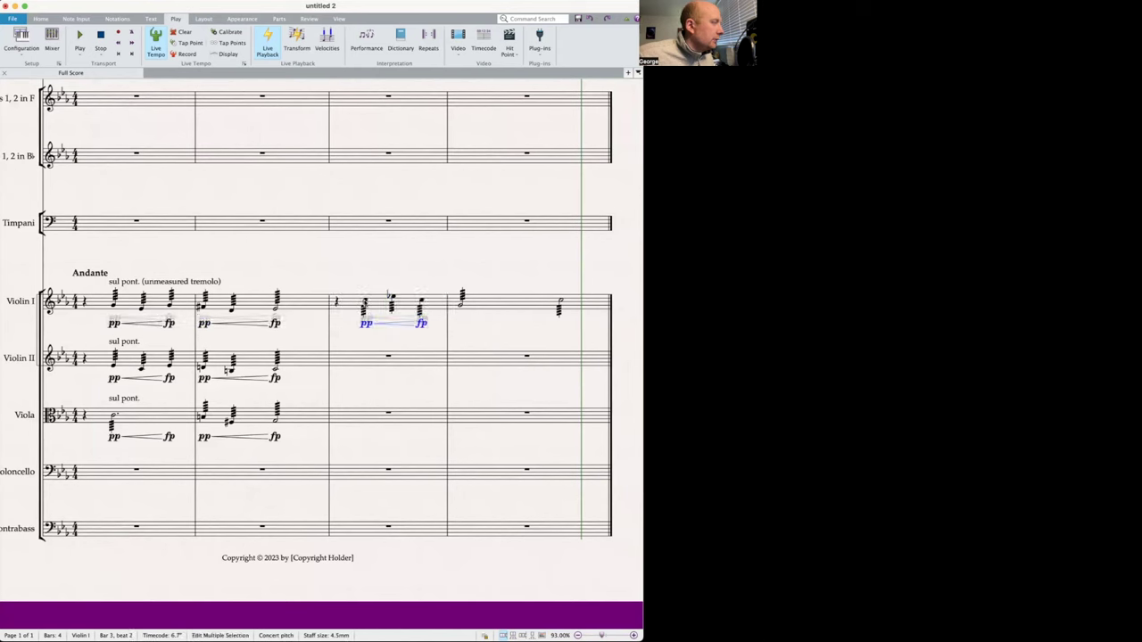
{"action": "left_click", "coordinate": [462, 306]}
{"action": "key", "text": "shift+comma"}
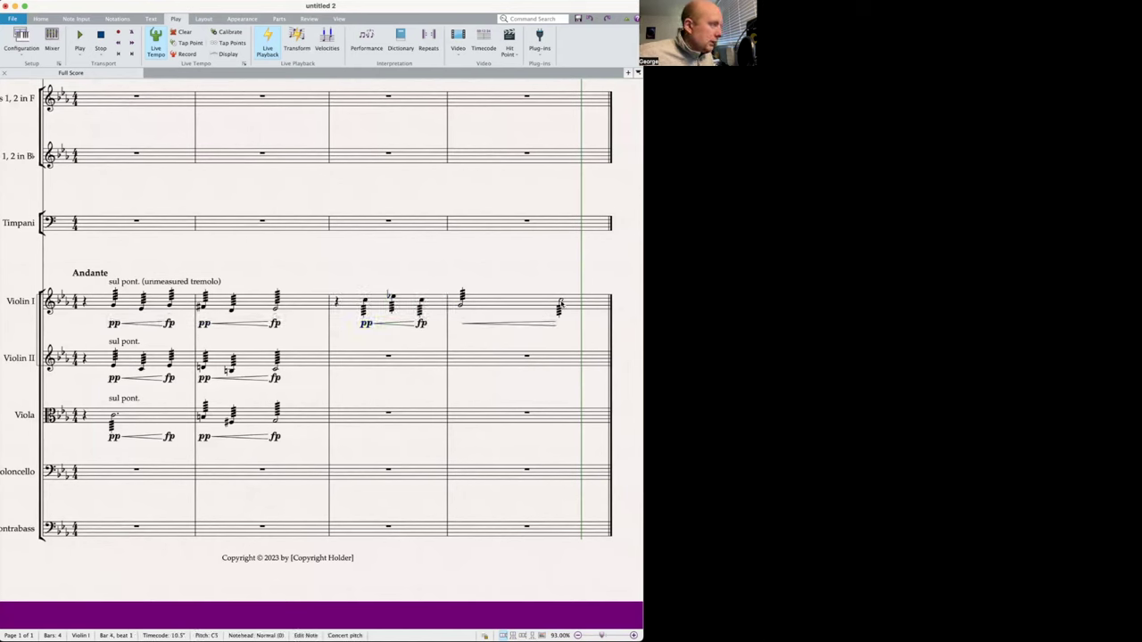
{"action": "type", "text": "fp"}
{"action": "key", "text": "Escape"}
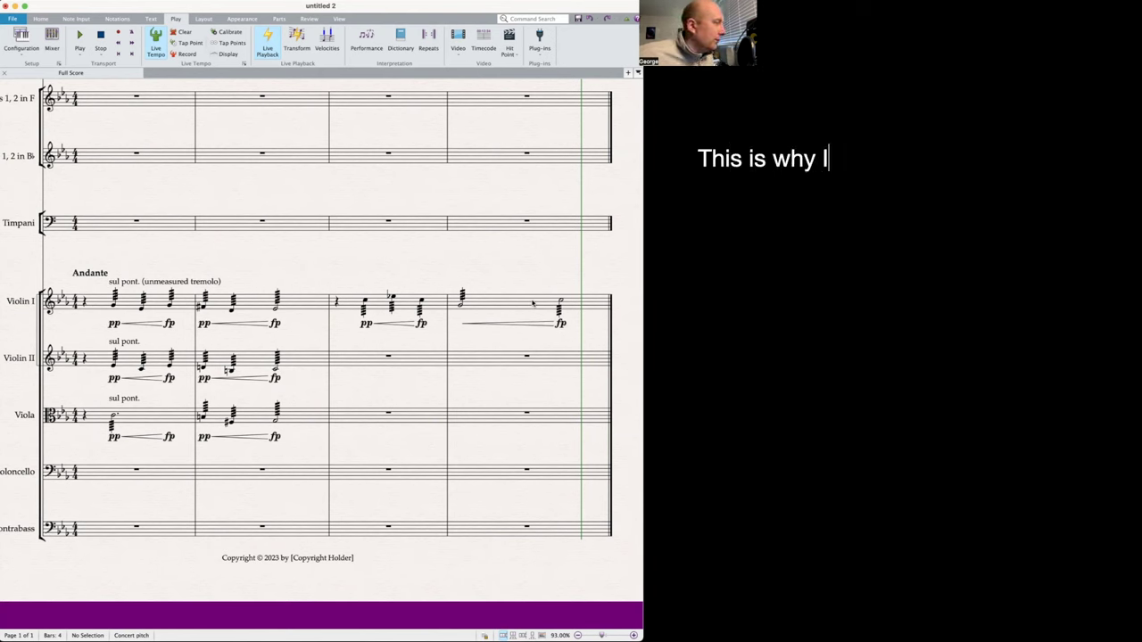
- Select Violin I bars 3–4 and choose Violin II bar 3 as destination
{"action": "left_click", "coordinate": [532, 305]}
{"action": "left_click", "coordinate": [349, 319], "text": "shift"}
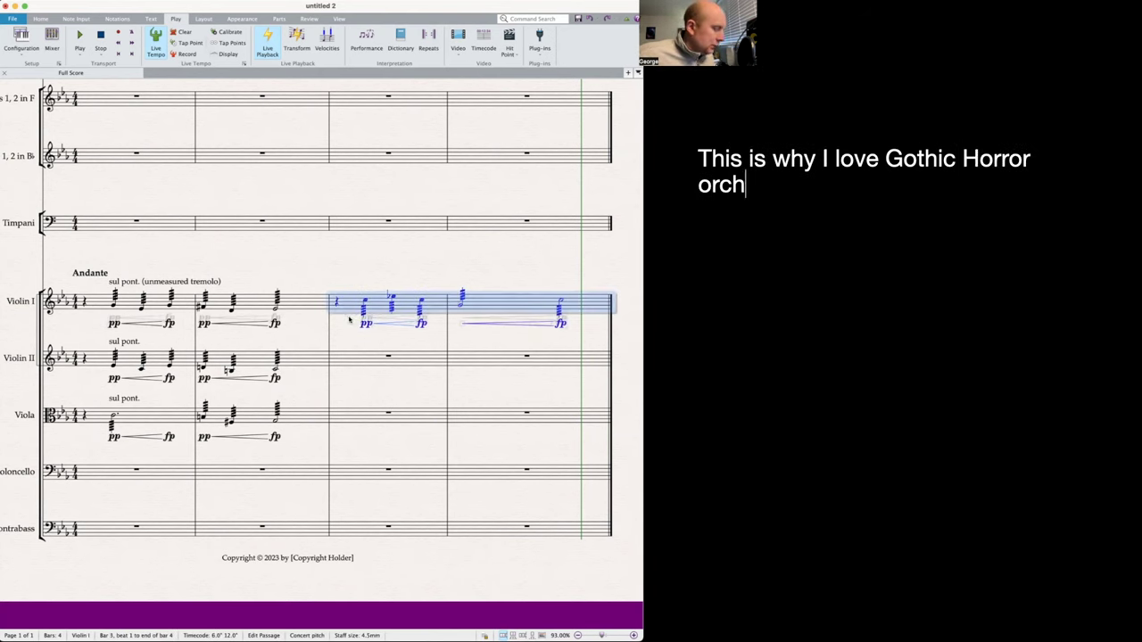
{"action": "left_click", "coordinate": [351, 366]}
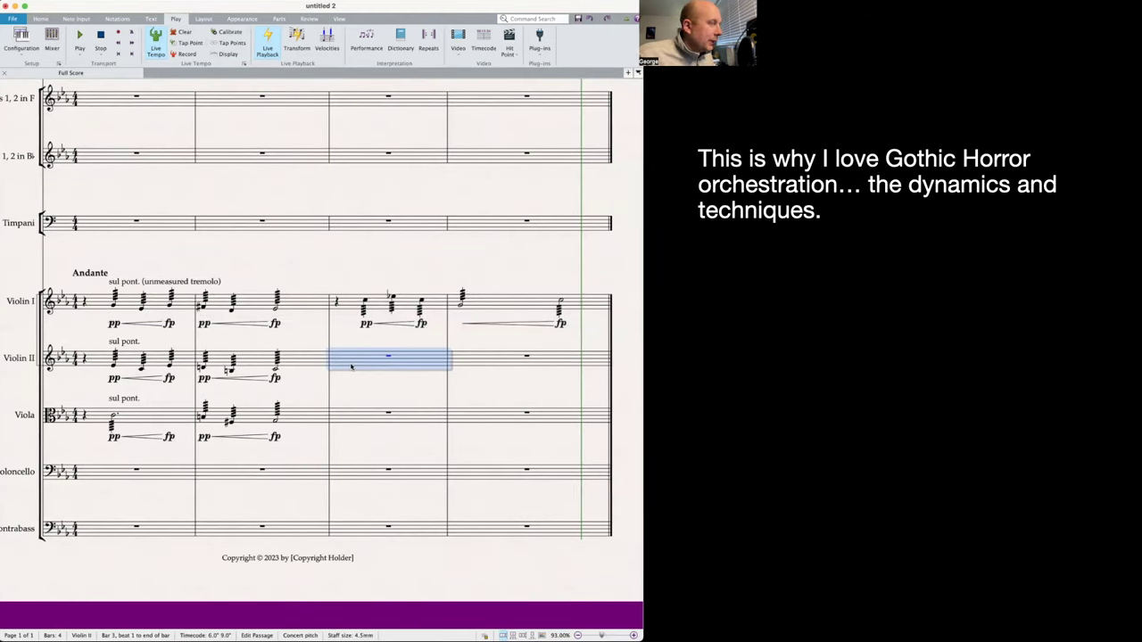
- Paste bars 3–4 into Violin II and re-pitch bar 4's added notes to F4 and Eb4
{"action": "key", "text": "super+v"}
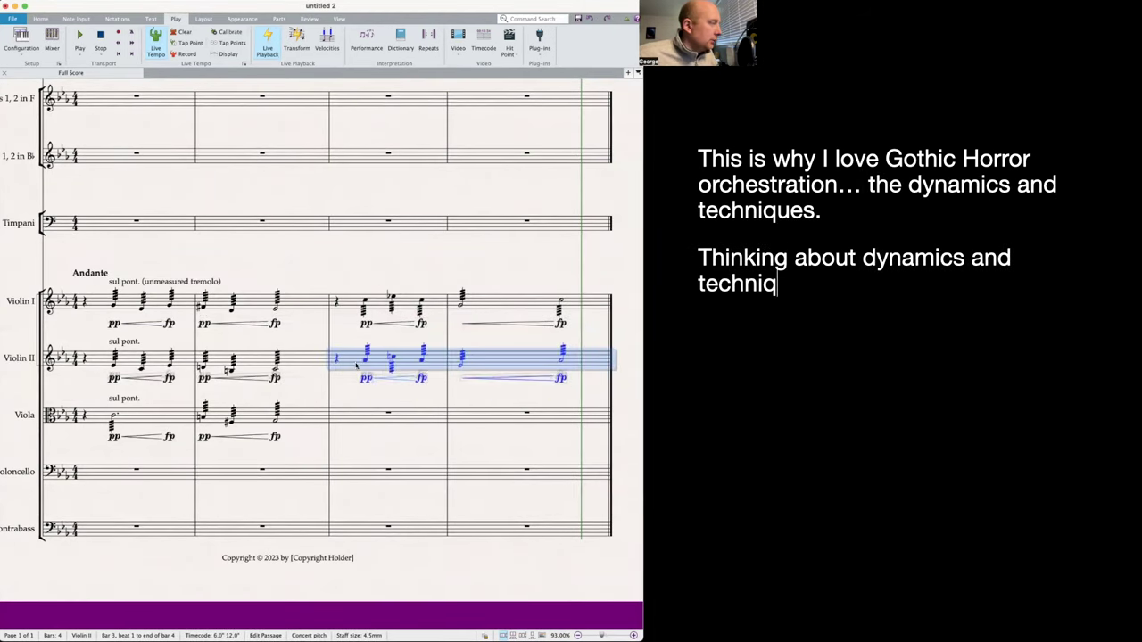
{"action": "left_click", "coordinate": [364, 360]}
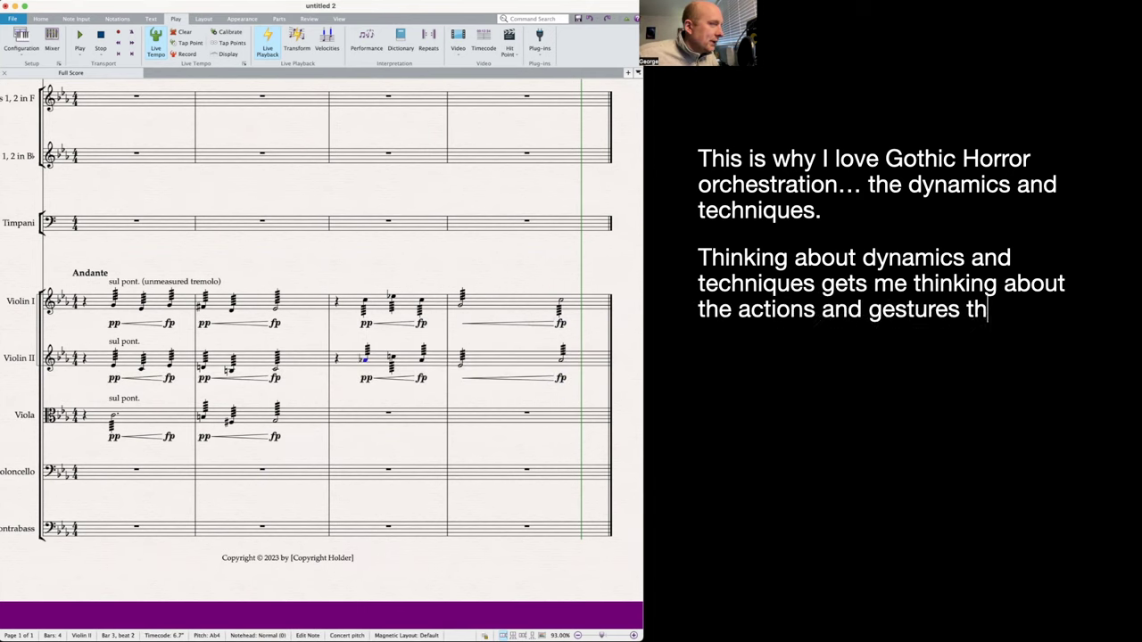
{"action": "key", "text": "Right"}
{"action": "key", "text": "Right"}
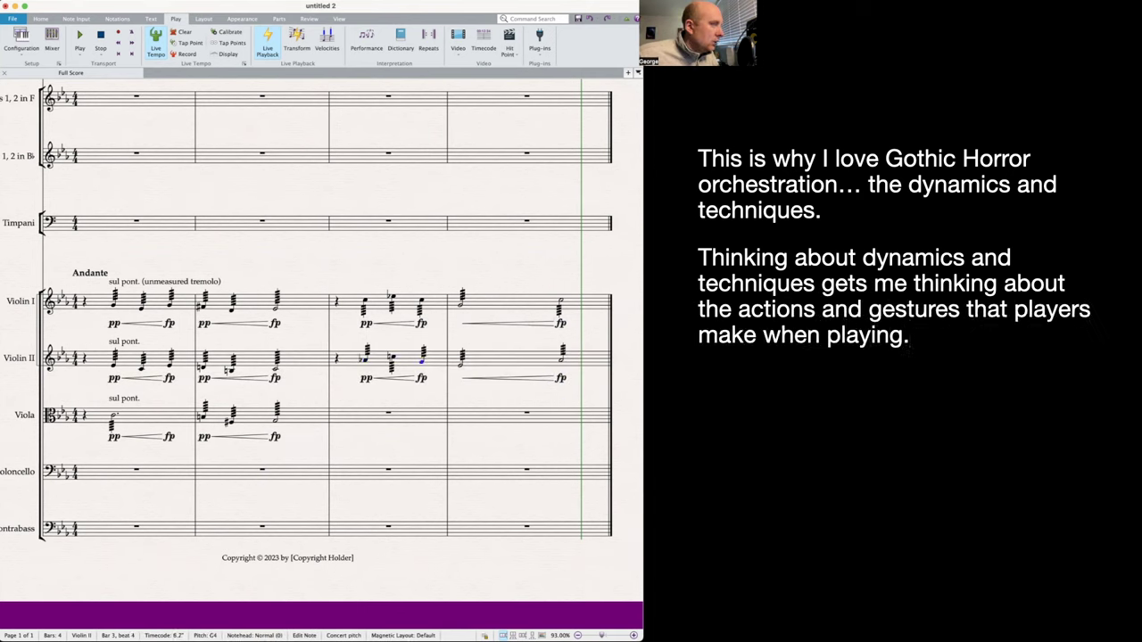
{"action": "key", "text": "Right"}
{"action": "key", "text": "Right"}
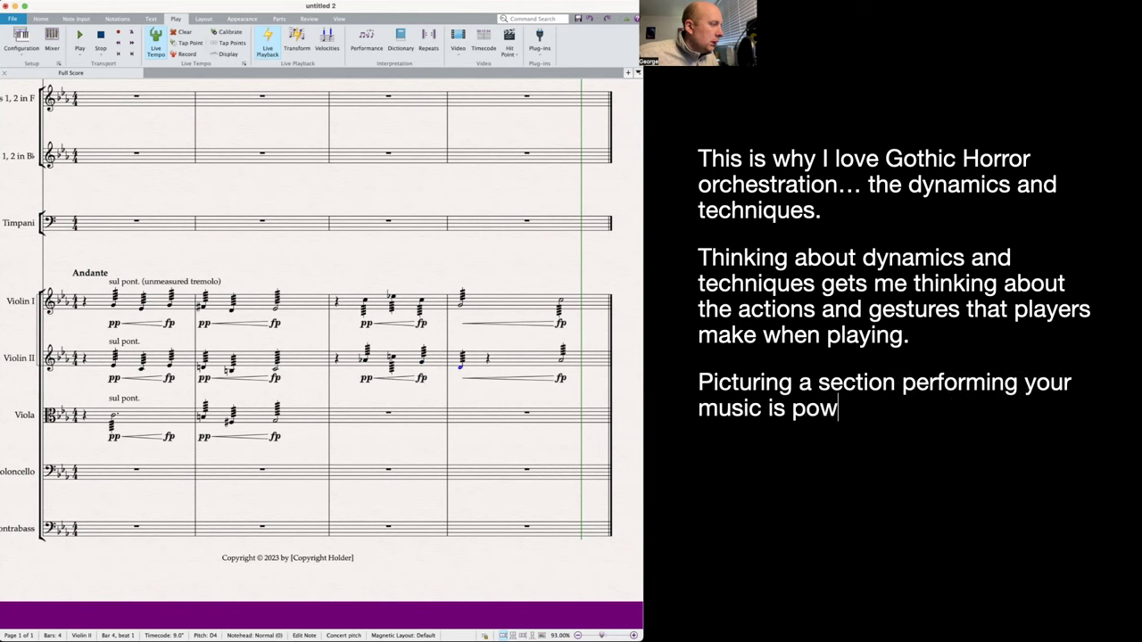
{"action": "key", "text": "d"}
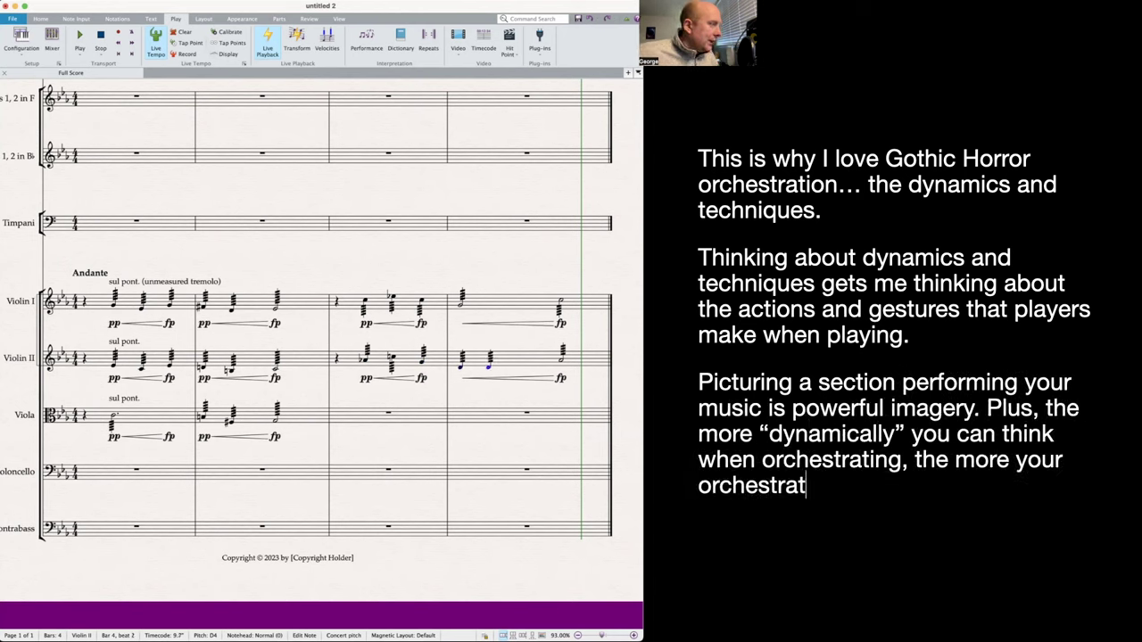
{"action": "key", "text": "Up"}
{"action": "key", "text": "Up"}
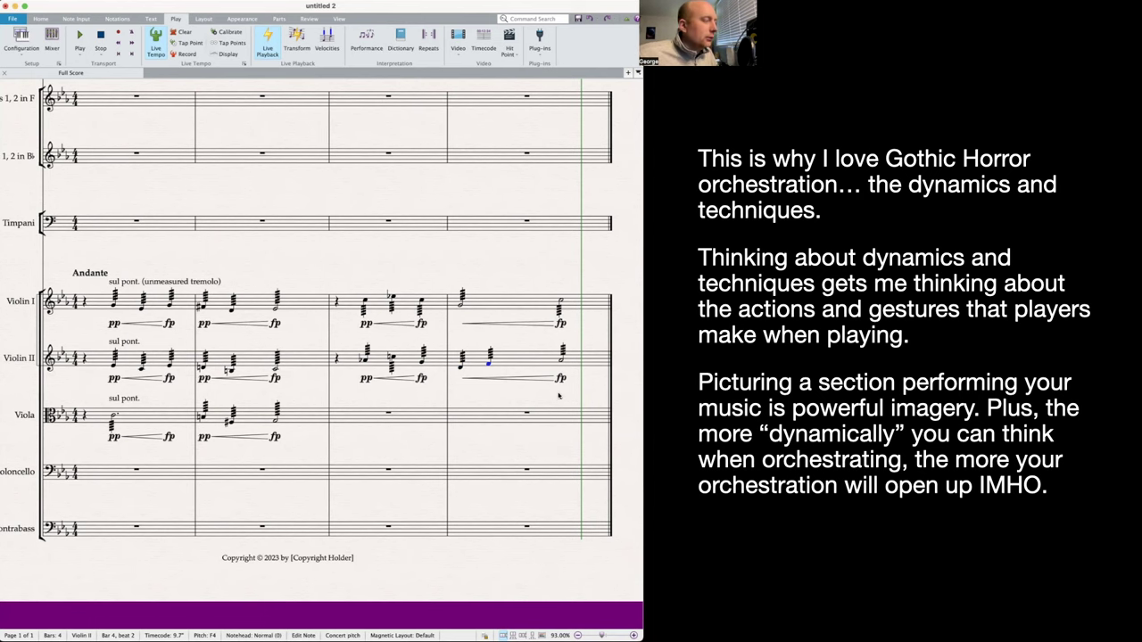
{"action": "key", "text": "a"}
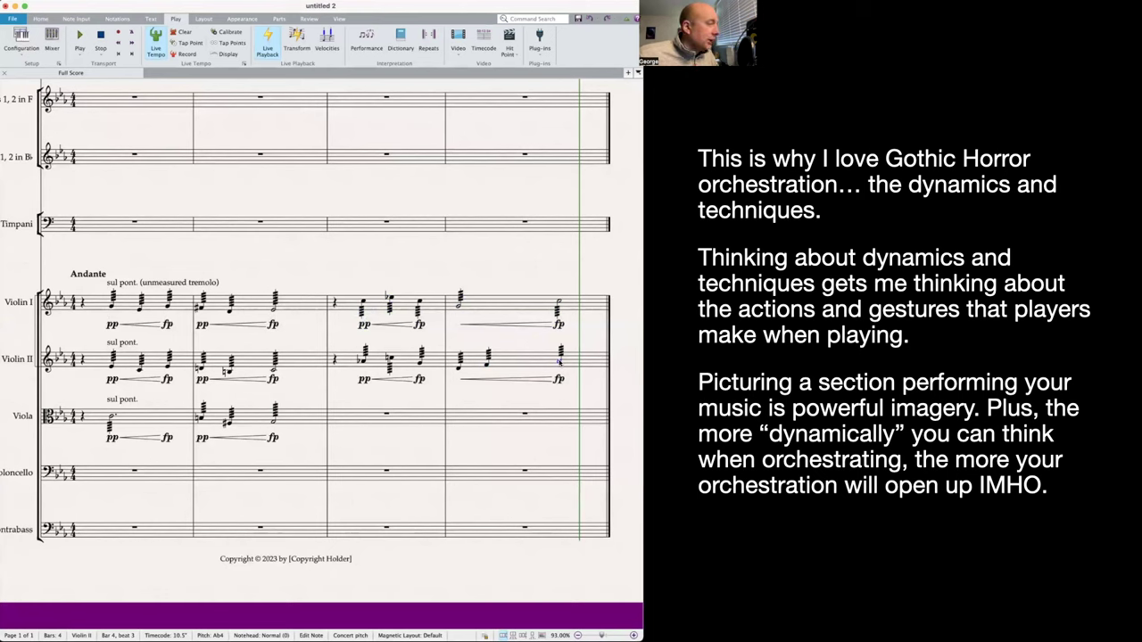
{"action": "key", "text": "e"}
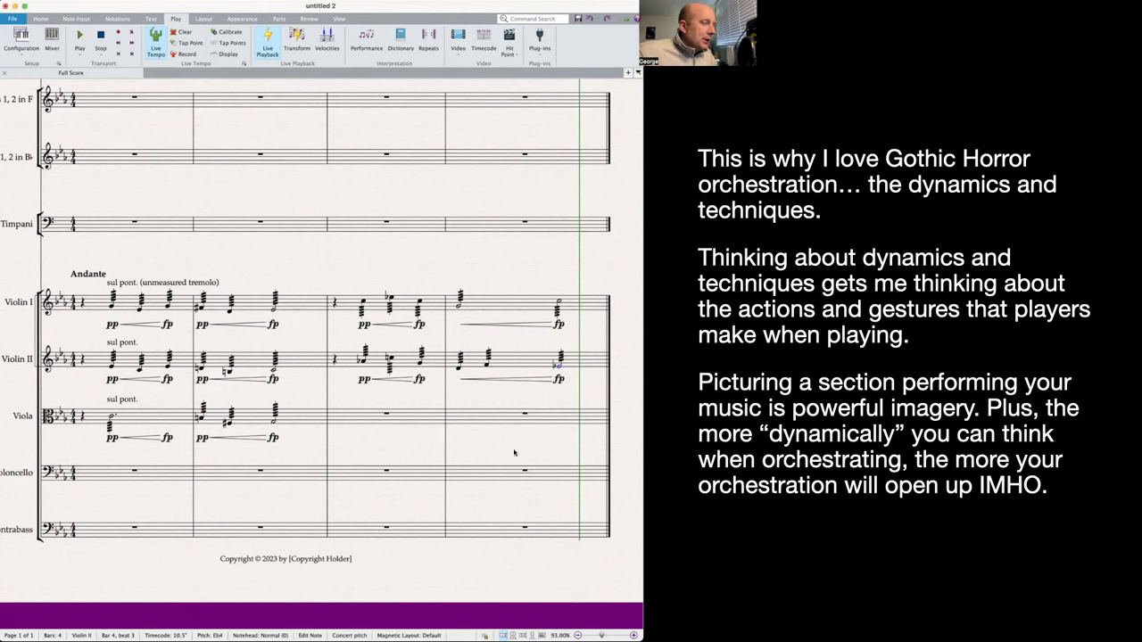
{"action": "key", "text": "Escape"}
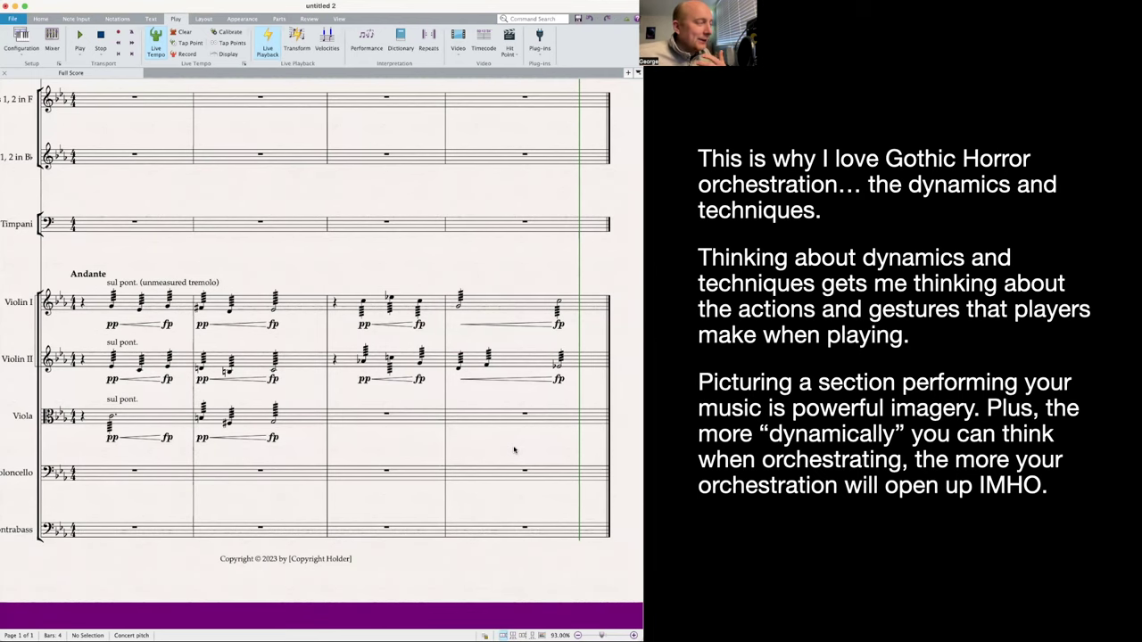
- Copy the Violin II bars 3–4 tremolo figure into Viola bar 3
{"action": "left_click", "coordinate": [533, 355]}
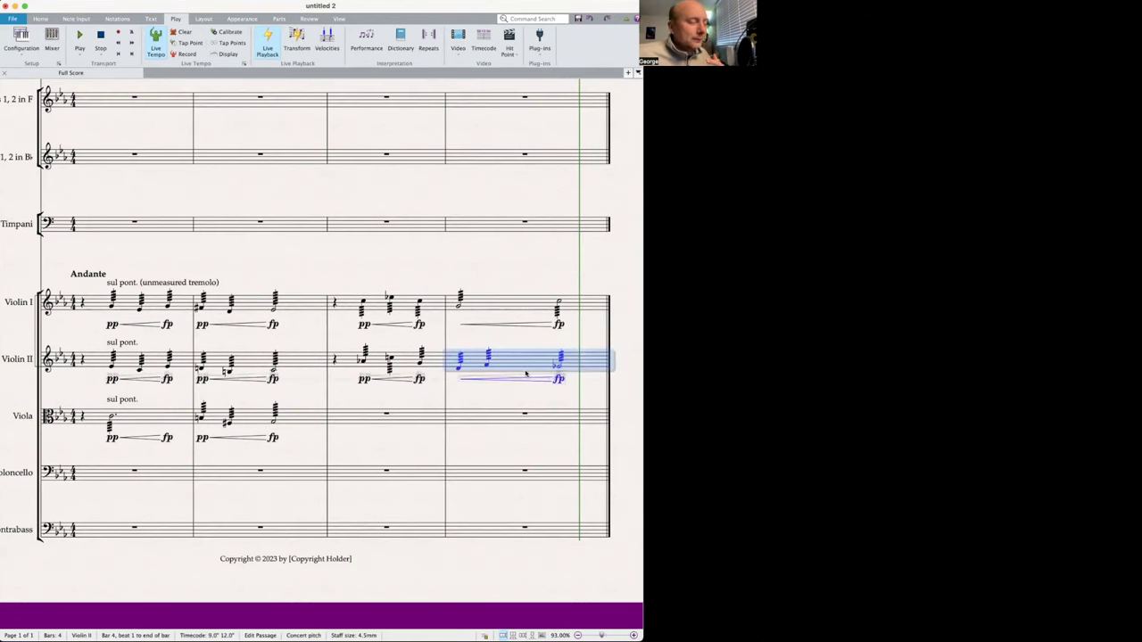
{"action": "left_click", "coordinate": [336, 364], "text": "shift"}
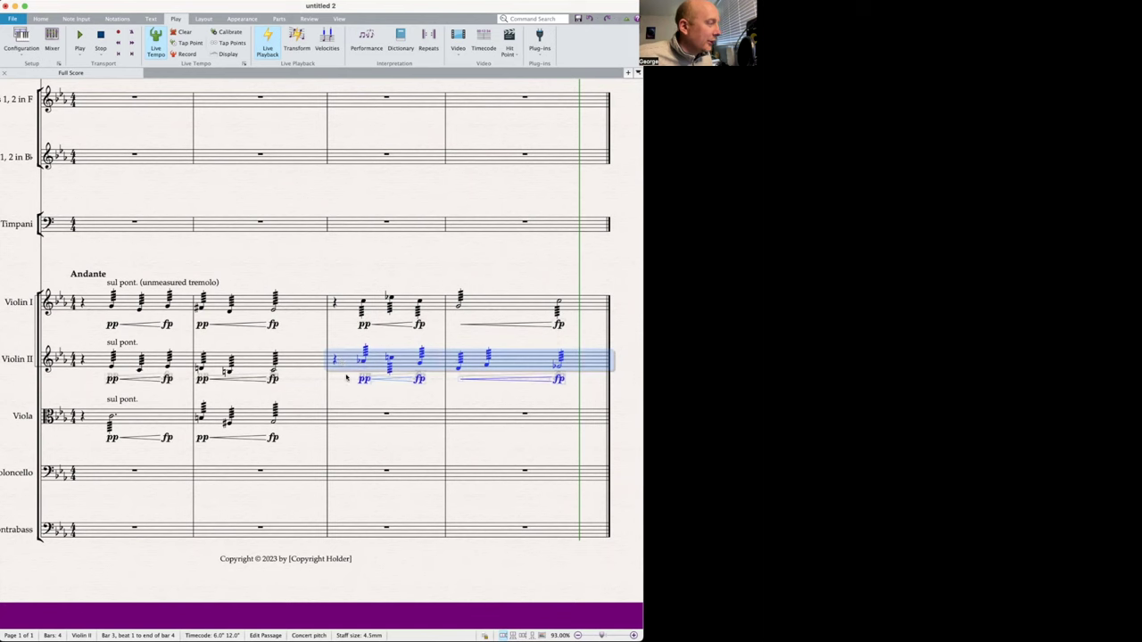
{"action": "left_click", "coordinate": [347, 418]}
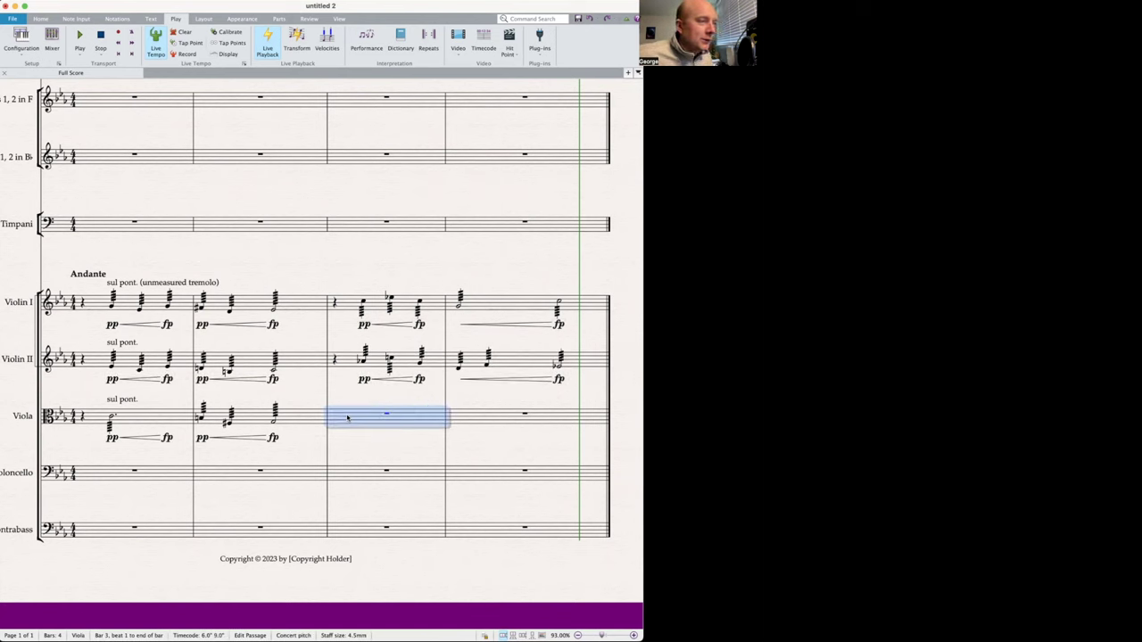
{"action": "key", "text": "super+v"}
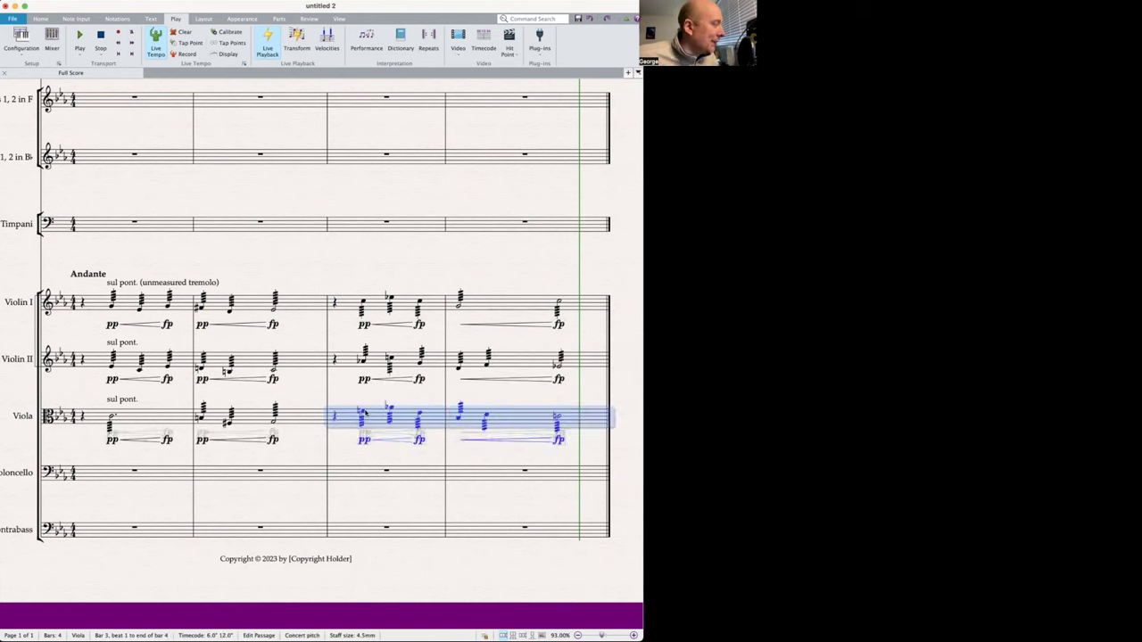
- Lower the Viola's beat-3 note to C4 and raise the bar 4 Bb3 to B natural
{"action": "left_click", "coordinate": [364, 413]}
{"action": "key", "text": "Right"}
{"action": "key", "text": "alt+Down"}
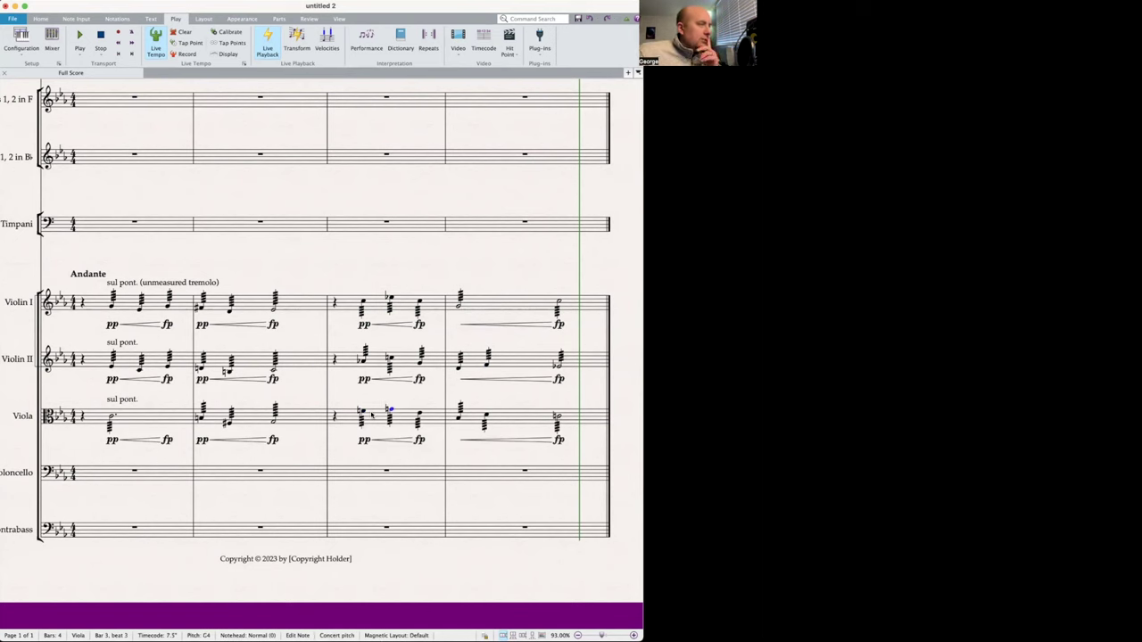
{"action": "key", "text": "Right"}
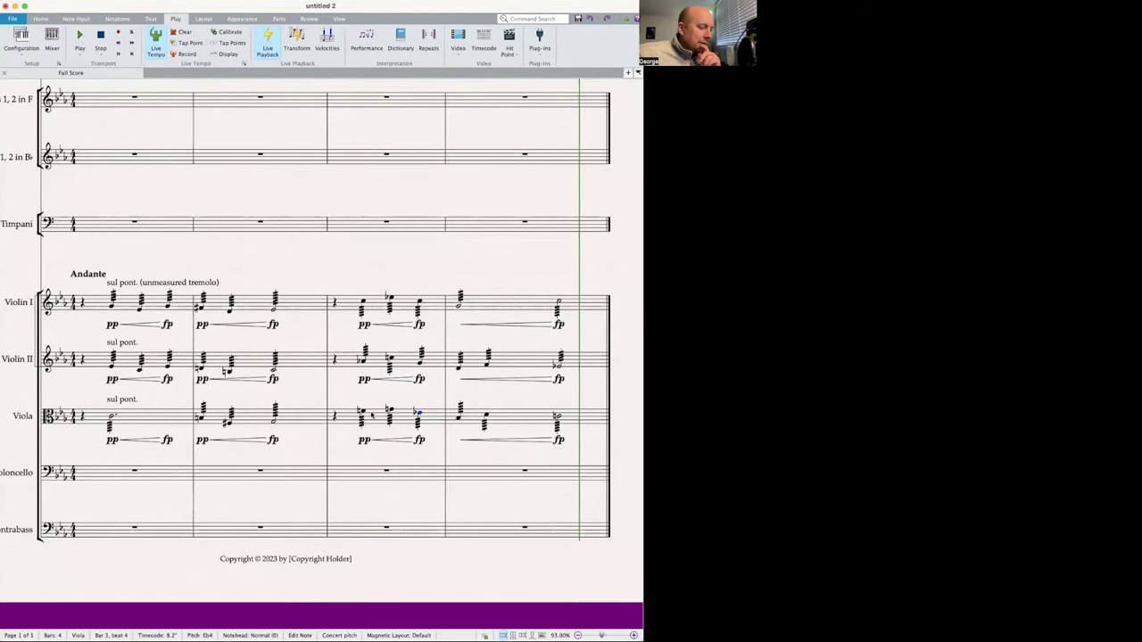
{"action": "key", "text": "Right"}
{"action": "key", "text": "KP_7"}
{"action": "key", "text": "Right"}
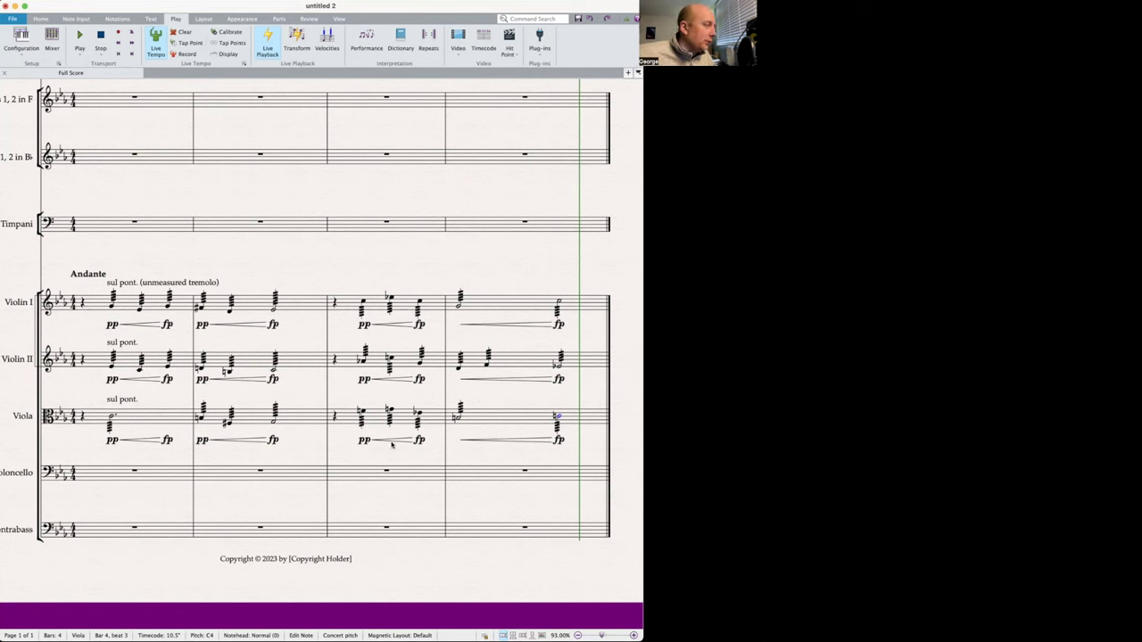
{"action": "key", "text": "Escape"}
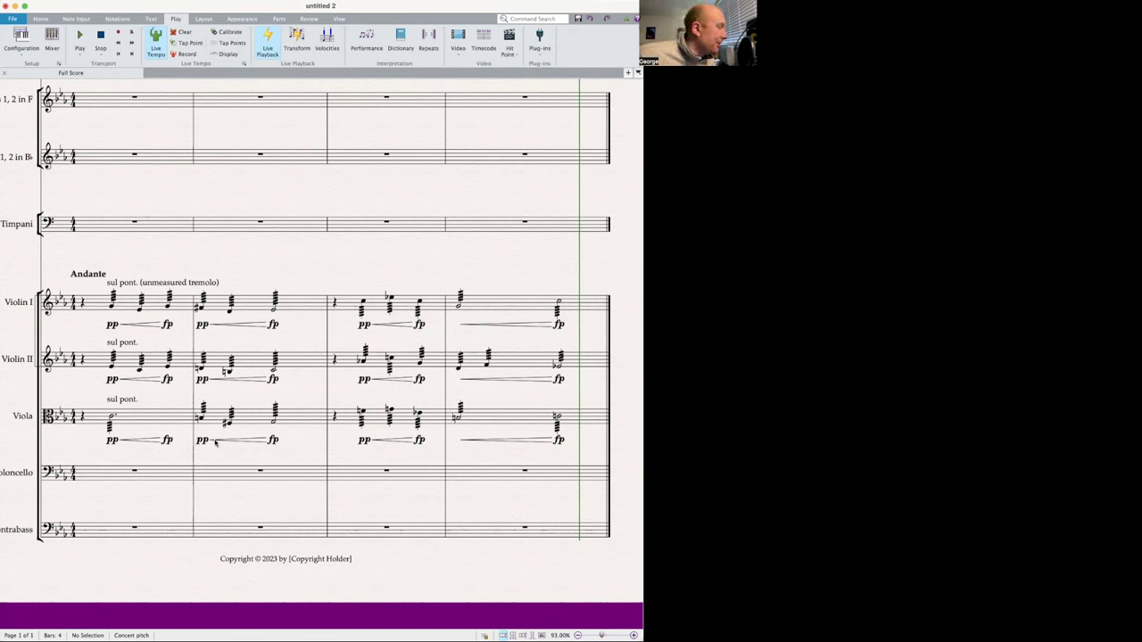
- Play back the upper strings from bar 1
{"action": "left_click", "coordinate": [98, 411]}
{"action": "left_click", "coordinate": [101, 309], "text": "shift"}
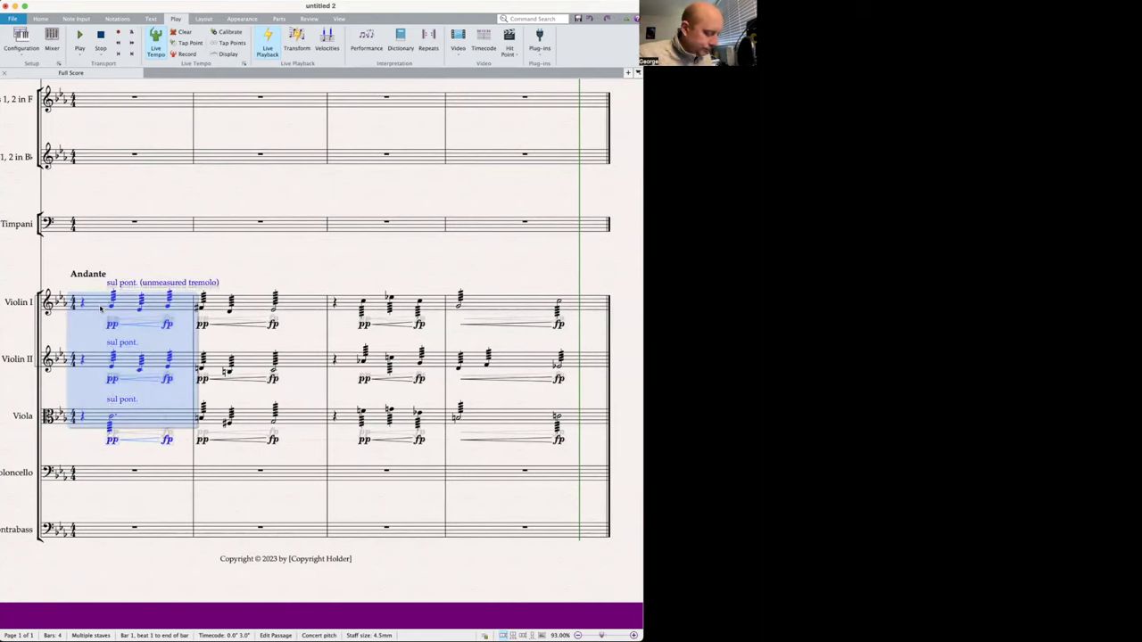
{"action": "key", "text": "ctrl+minus"}
{"action": "key", "text": "p"}
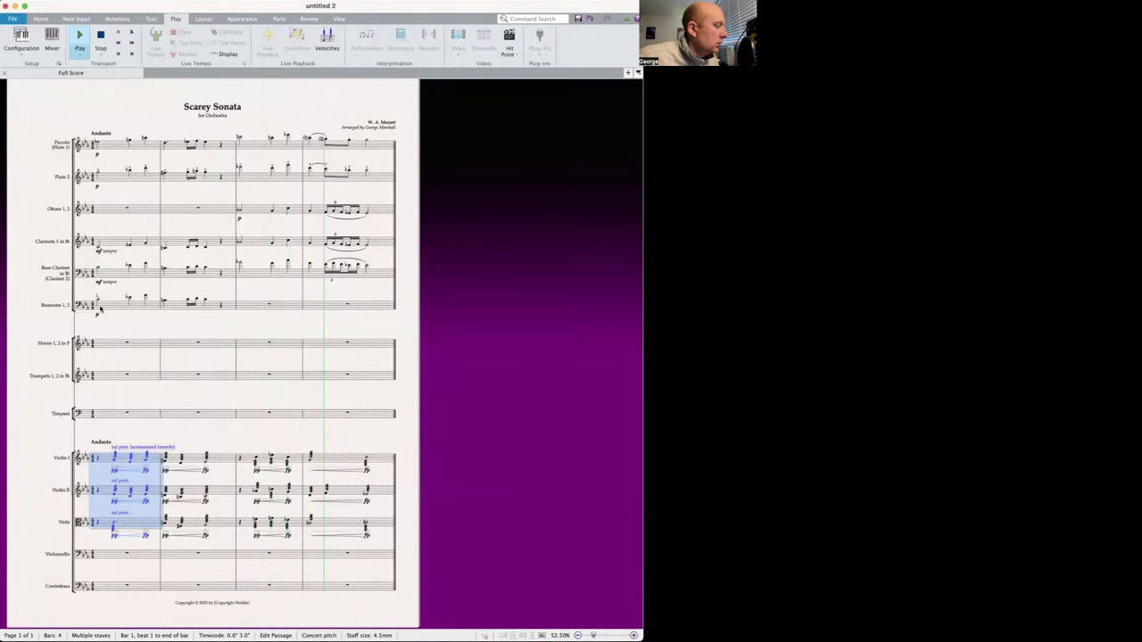
{"action": "key", "text": "Escape"}
- Add pp under the Violin I bar 4 note and copy it to Violin II and Viola
{"action": "scroll", "coordinate": [101, 309], "scroll_direction": "up", "scroll_amount": 5}
{"action": "left_click", "coordinate": [482, 420]}
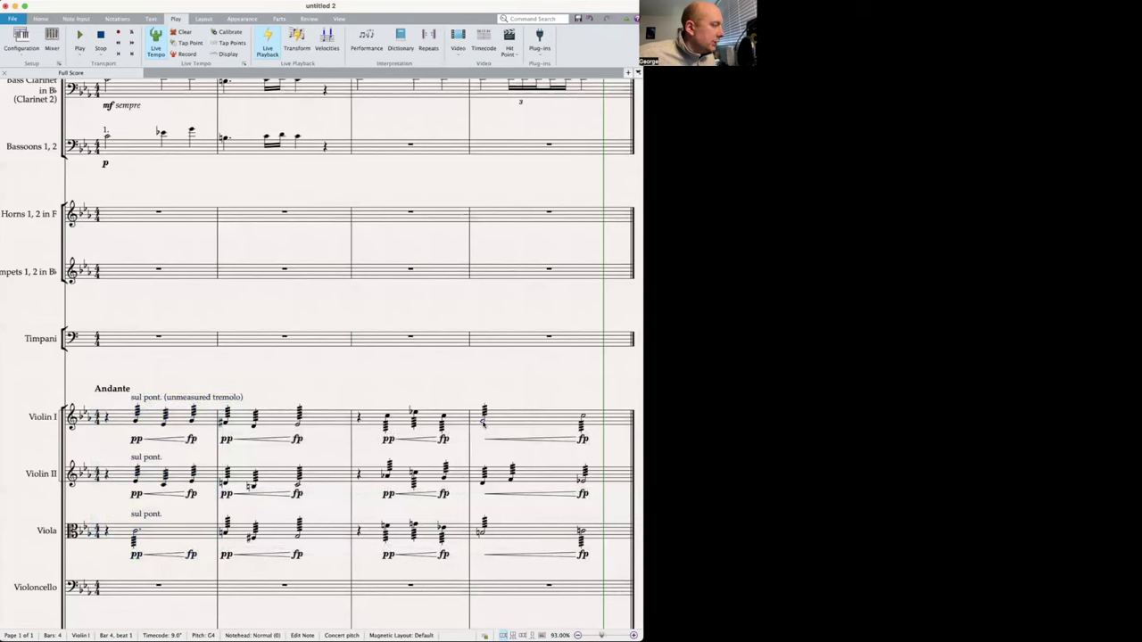
{"action": "key", "text": "shift+d"}
{"action": "type", "text": "pp"}
{"action": "key", "text": "Return"}
{"action": "left_click", "coordinate": [484, 484], "text": "alt"}
{"action": "left_click", "coordinate": [482, 533], "text": "alt"}
{"action": "left_click", "coordinate": [506, 534]}
- Play the whole score from the opening Violin I rest
{"action": "scroll", "coordinate": [506, 534], "scroll_direction": "up", "scroll_amount": 1}
{"action": "scroll", "coordinate": [507, 534], "scroll_direction": "up", "scroll_amount": 5}
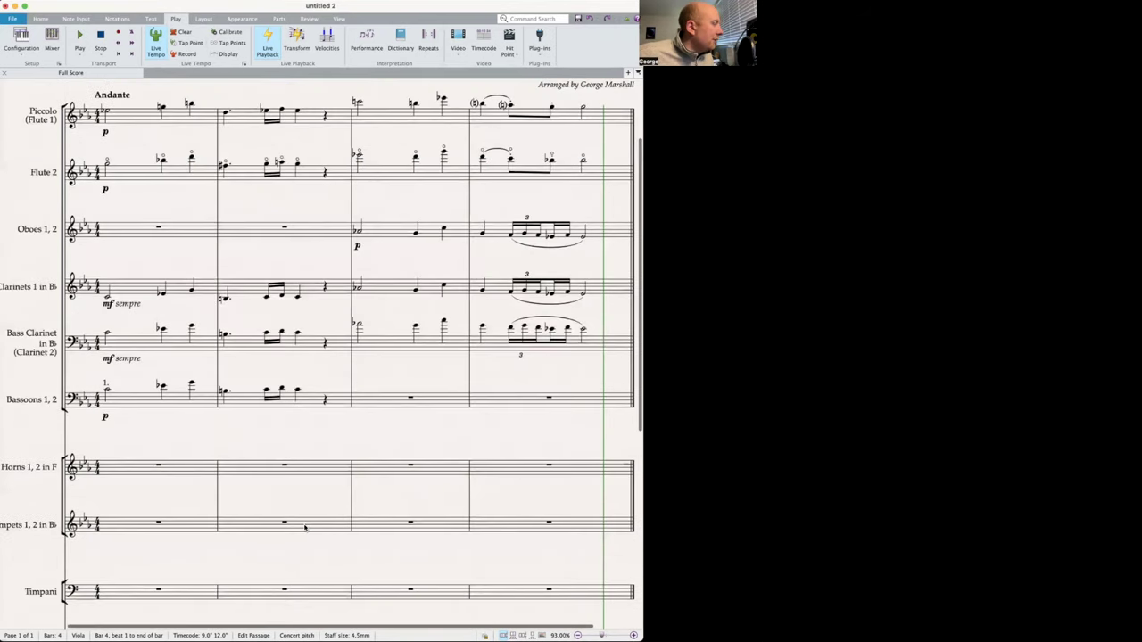
{"action": "scroll", "coordinate": [117, 486], "scroll_direction": "down", "scroll_amount": 5}
{"action": "left_click", "coordinate": [107, 466]}
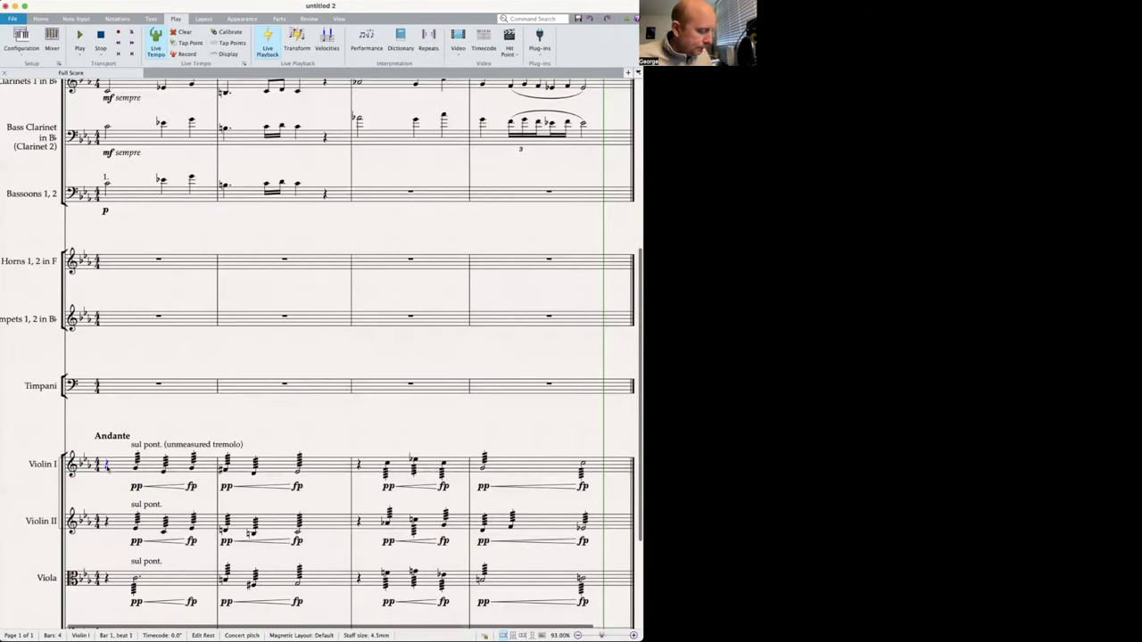
{"action": "key", "text": "space"}
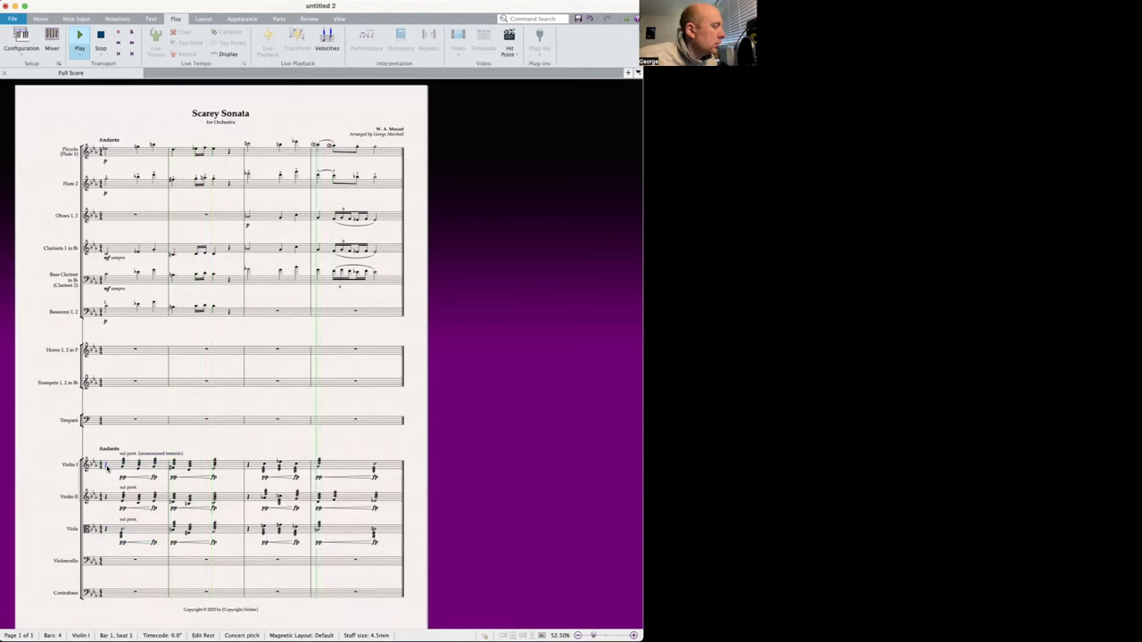
{"action": "scroll", "coordinate": [106, 467], "scroll_direction": "up", "scroll_amount": 5}
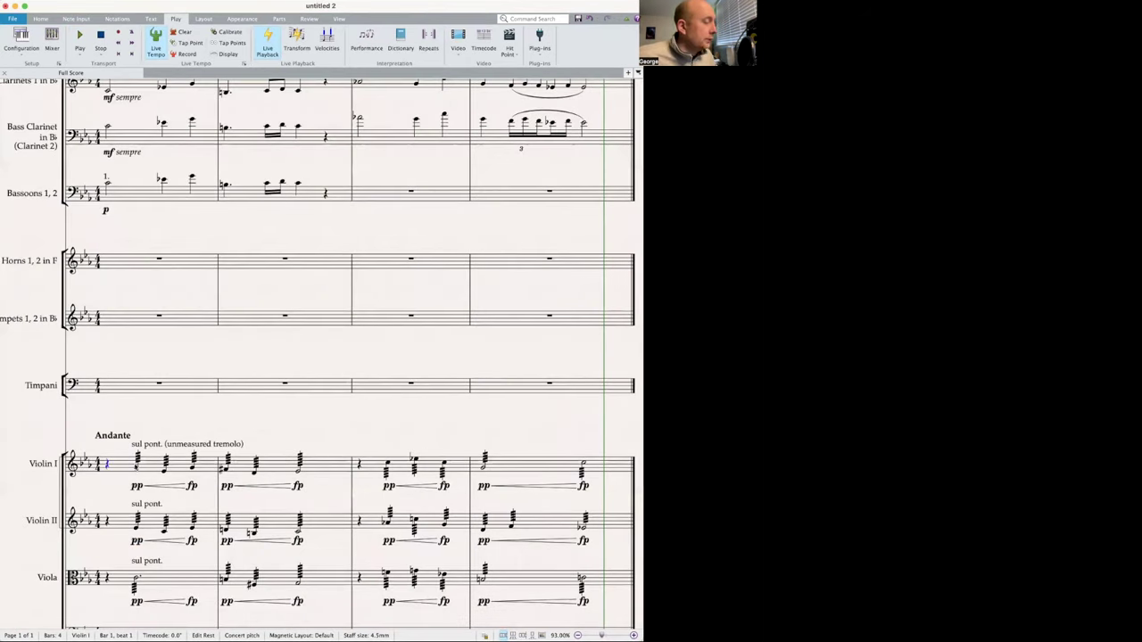
{"action": "scroll", "coordinate": [258, 410], "scroll_direction": "down", "scroll_amount": 4}
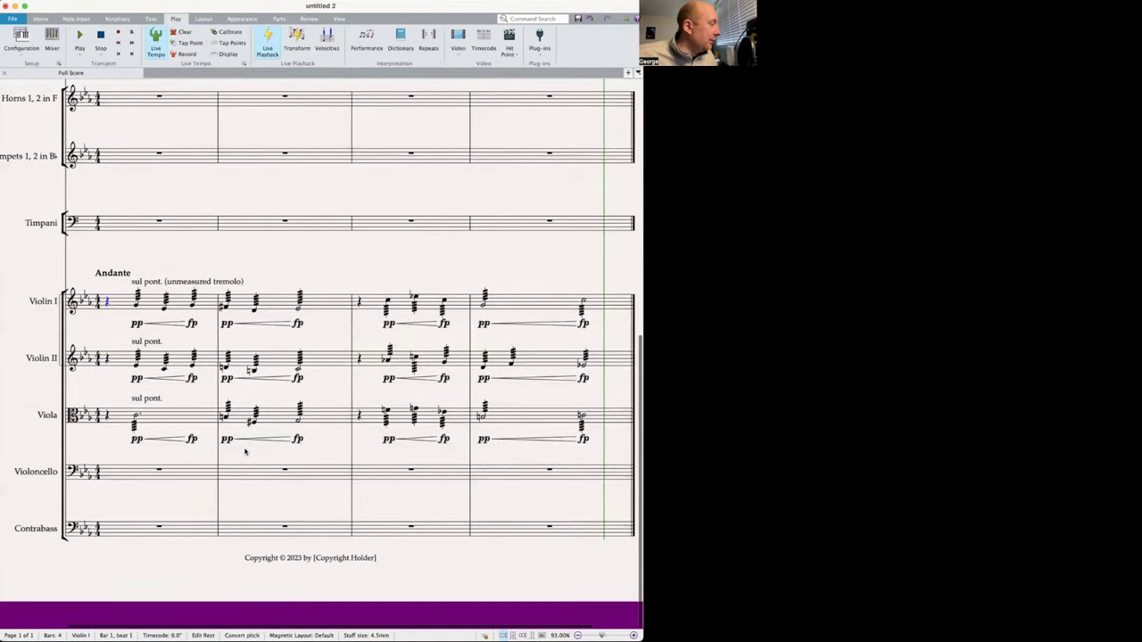
{"action": "key", "text": "Escape"}
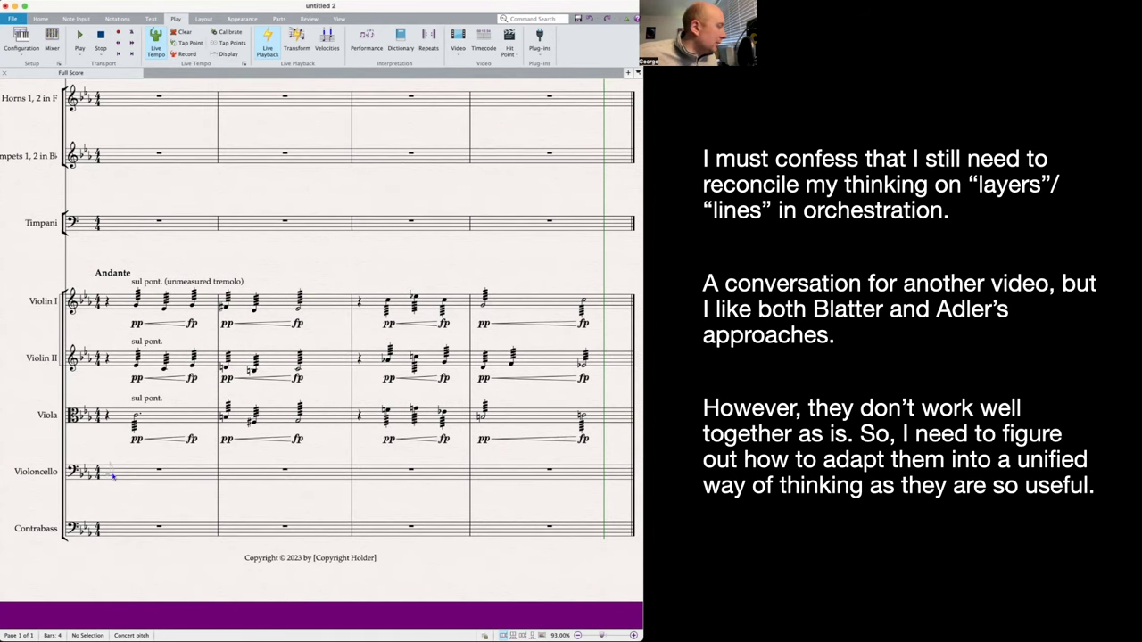
- Enter cello bar 1 eighth notes starting on C3, making the second note B natural
{"action": "left_click", "coordinate": [113, 476]}
{"action": "key", "text": "c"}
{"action": "key", "text": "c"}
{"action": "key", "text": "d"}
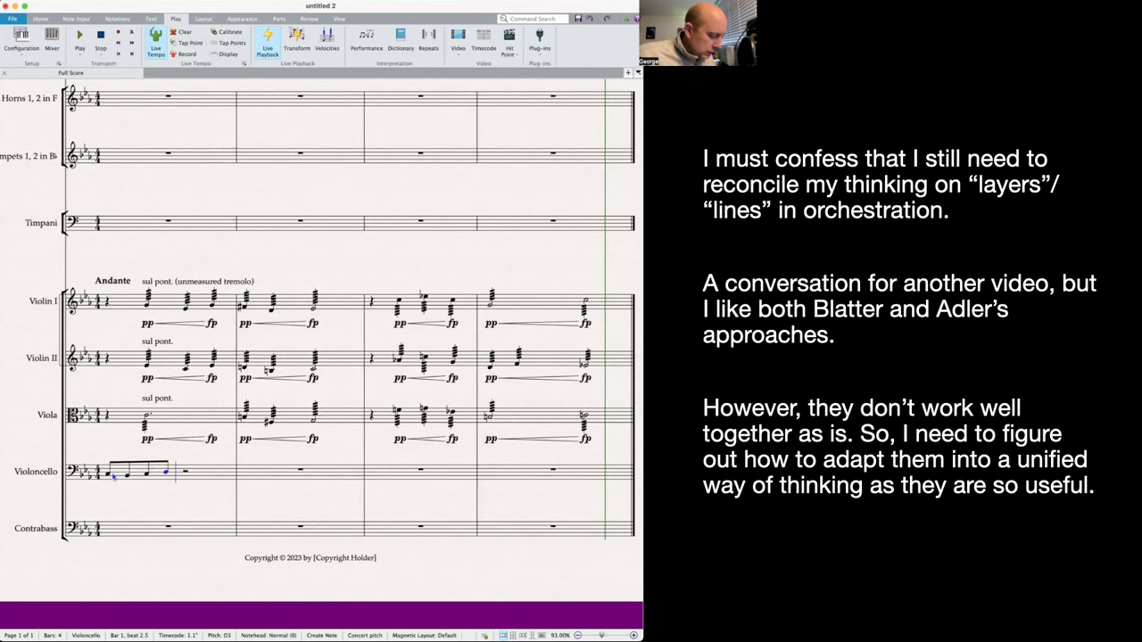
{"action": "key", "text": "d"}
{"action": "key", "text": "d"}
{"action": "key", "text": "c"}
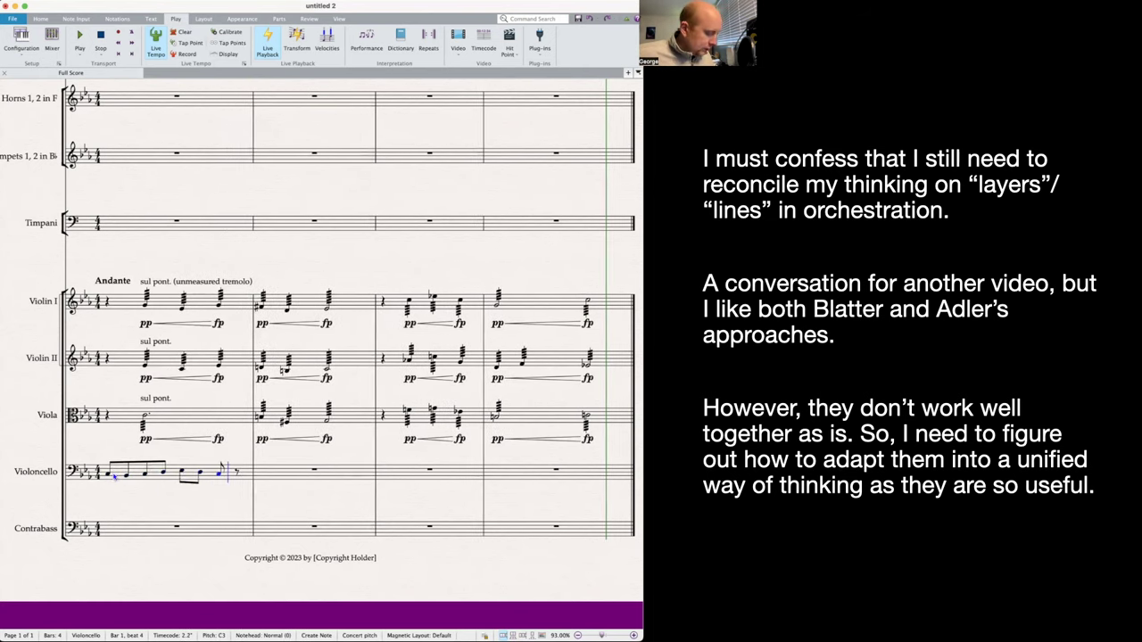
{"action": "key", "text": "Escape"}
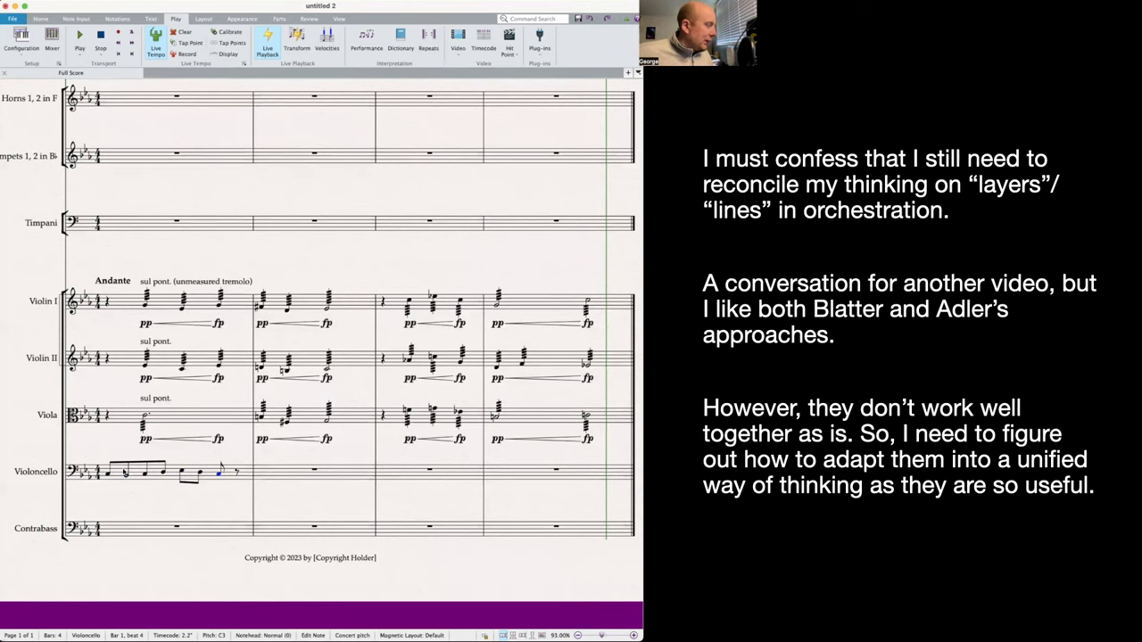
{"action": "left_click", "coordinate": [126, 474]}
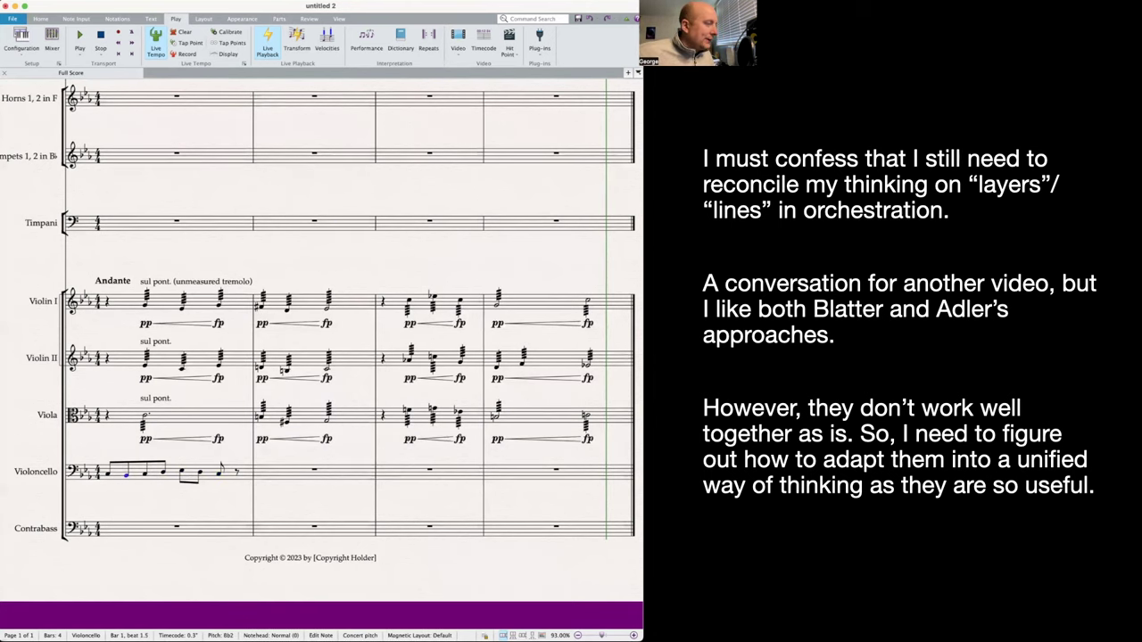
{"action": "key", "text": "7"}
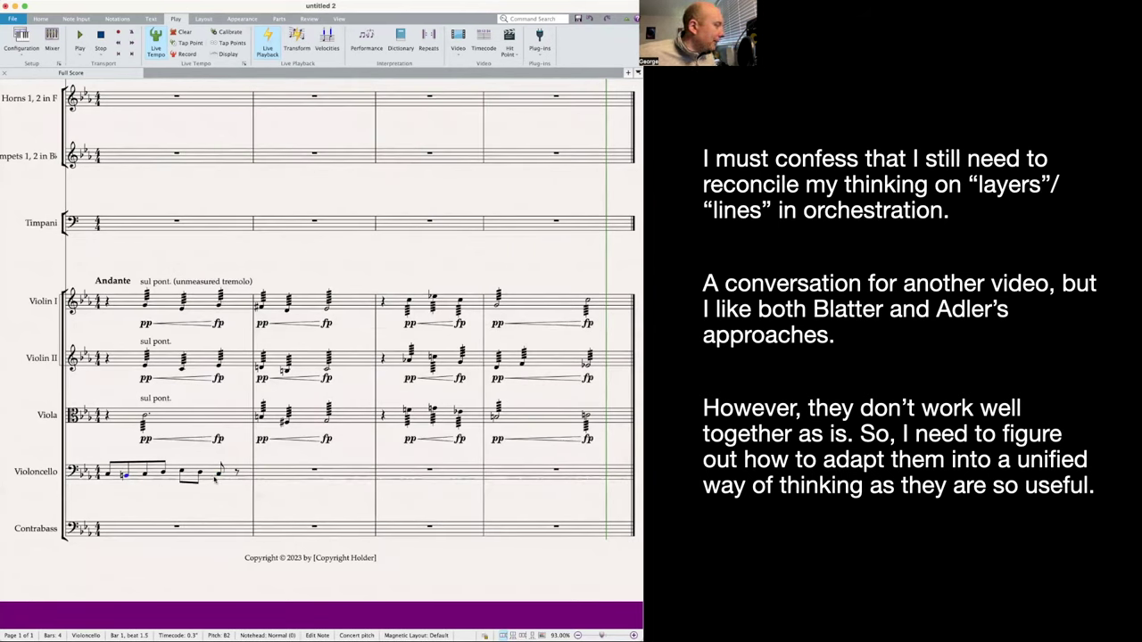
{"action": "left_click", "coordinate": [132, 487]}
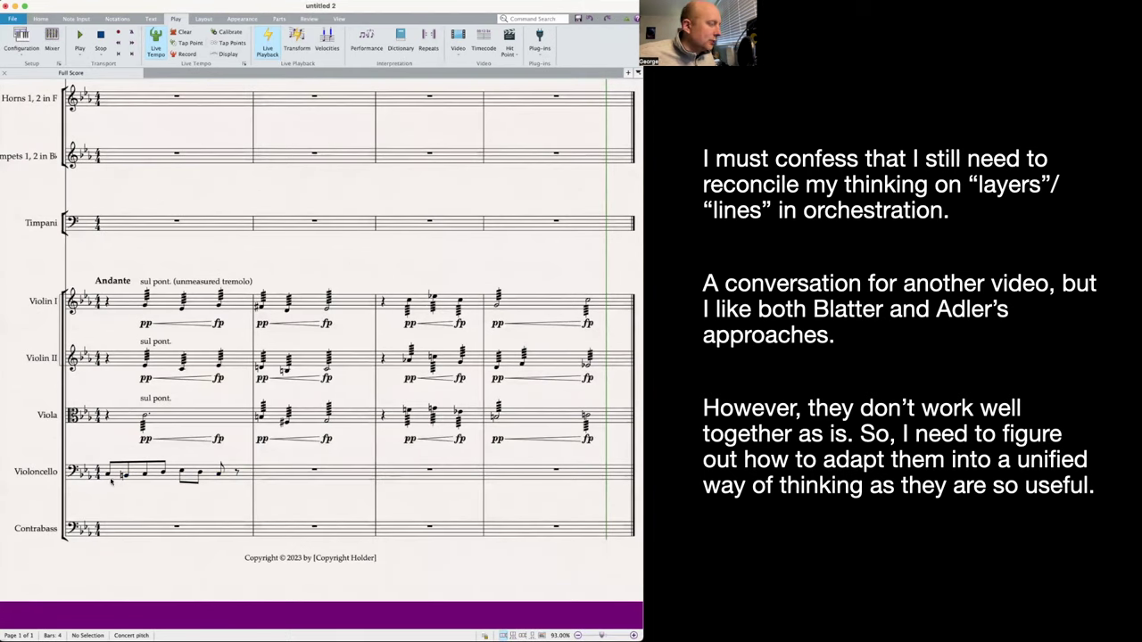
- Mark cello bar 1 p, crescendo to mf, then diminuendo back to p
{"action": "left_click", "coordinate": [109, 476]}
{"action": "key", "text": "ctrl+e"}
{"action": "type", "text": "p"}
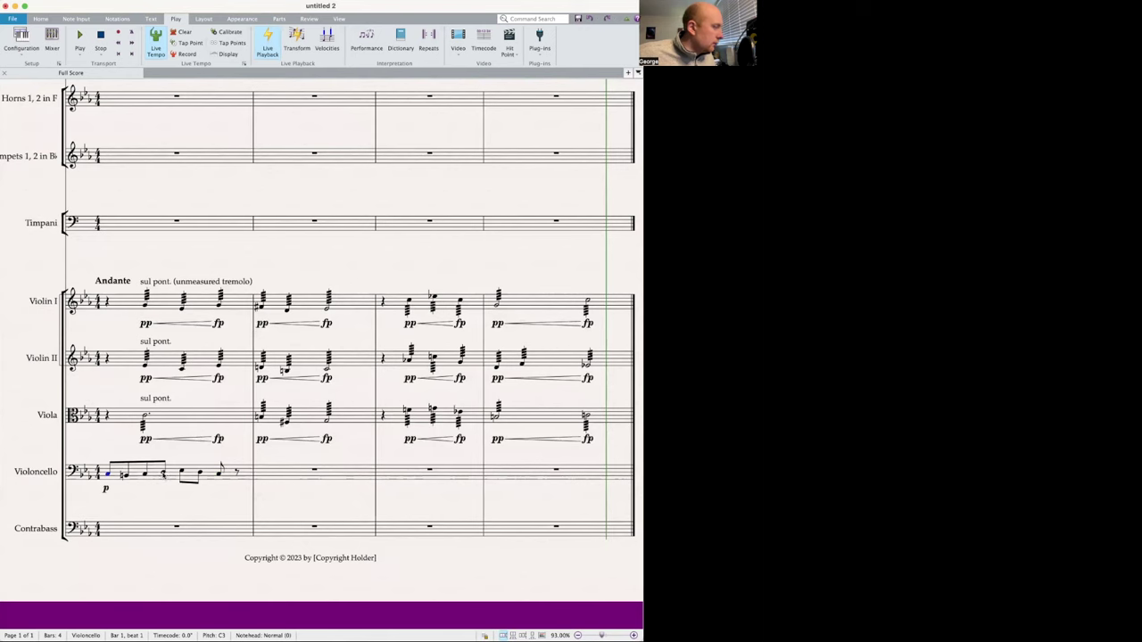
{"action": "key", "text": "shift+Right"}
{"action": "key", "text": "shift+Right"}
{"action": "key", "text": "shift+Right"}
{"action": "key", "text": "shift+comma"}
{"action": "left_click_drag", "start_coordinate": [177, 464], "coordinate": [201, 474]}
{"action": "key", "text": "ctrl+e"}
{"action": "type", "text": "mf"}
{"action": "key", "text": "Return"}
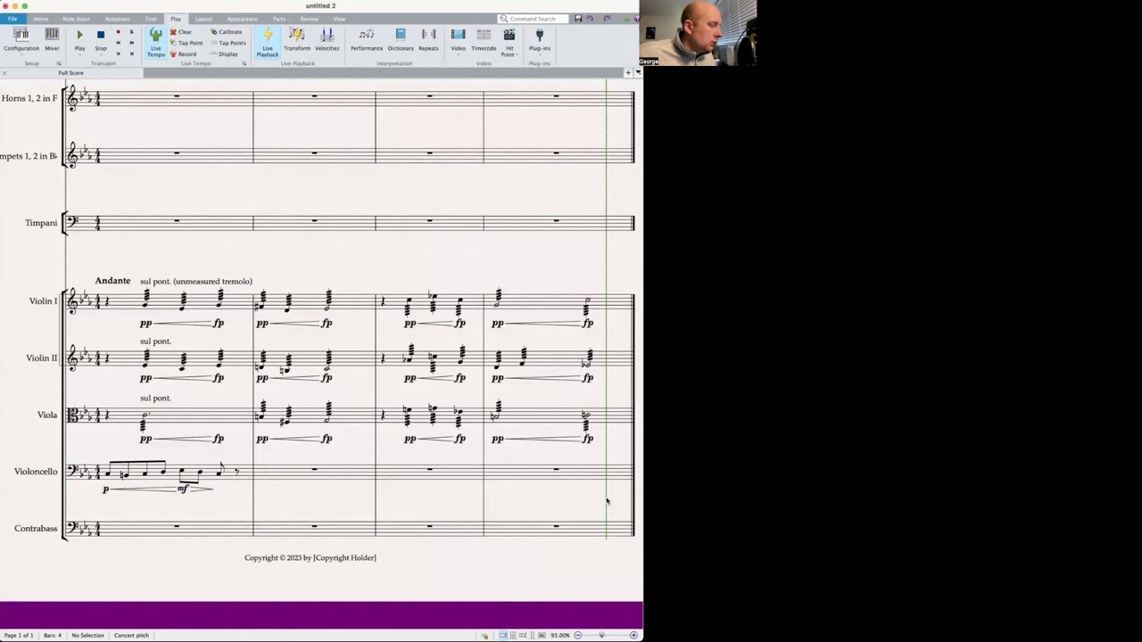
{"action": "key", "text": "Escape"}
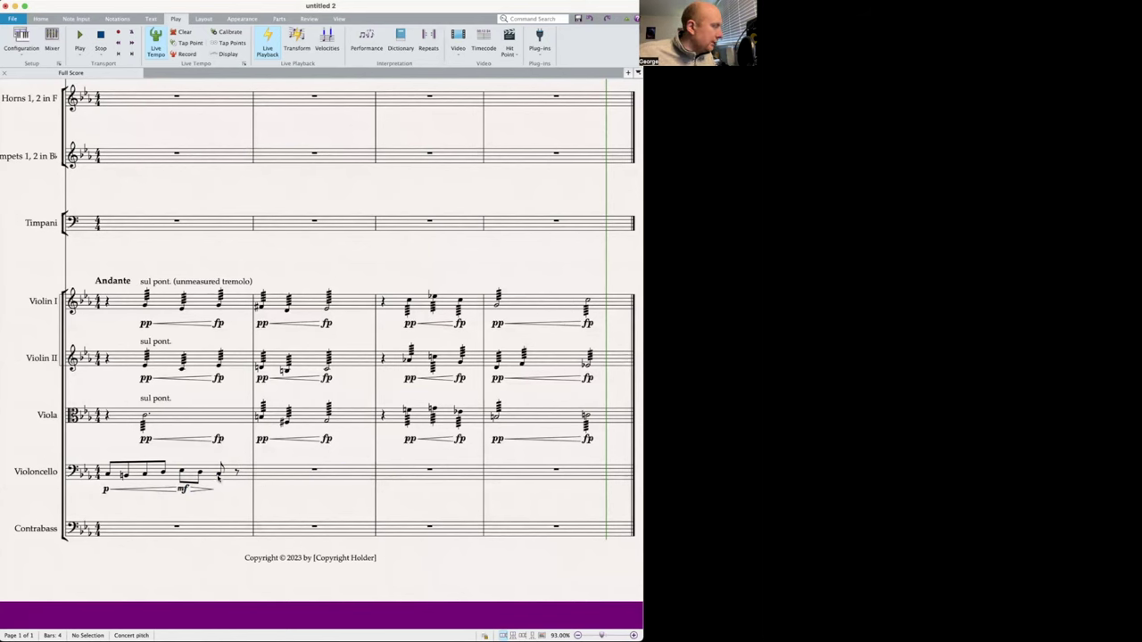
{"action": "left_click", "coordinate": [220, 474]}
{"action": "key", "text": "Escape"}
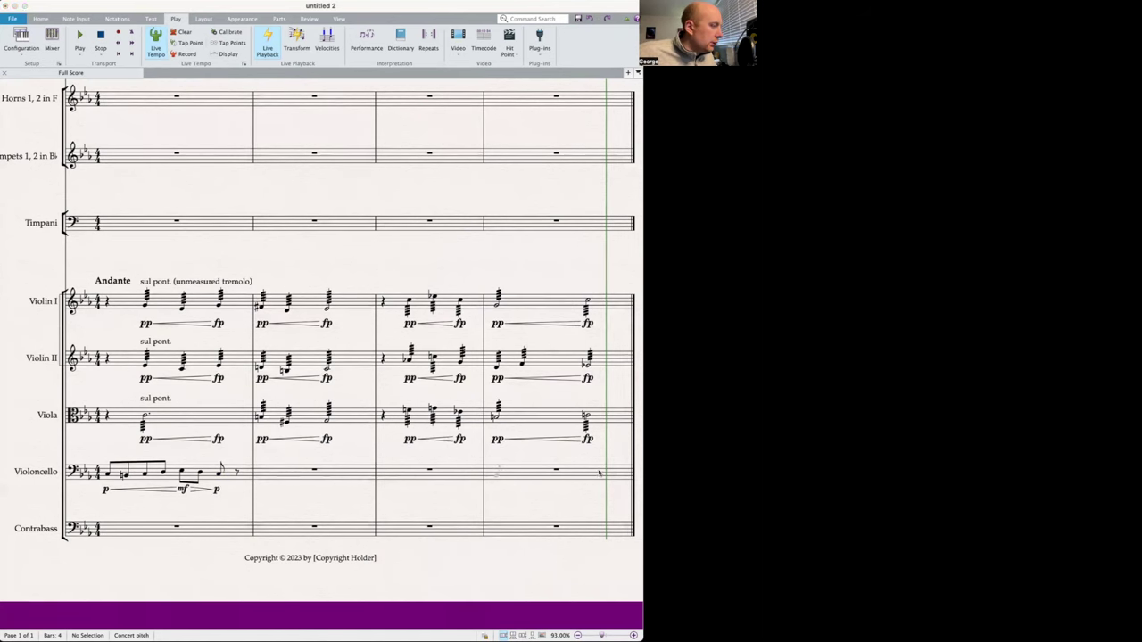
- Enter the cello bar 2 eighth notes, including F#3 and G3 on beat 3
{"action": "double_click", "coordinate": [263, 478]}
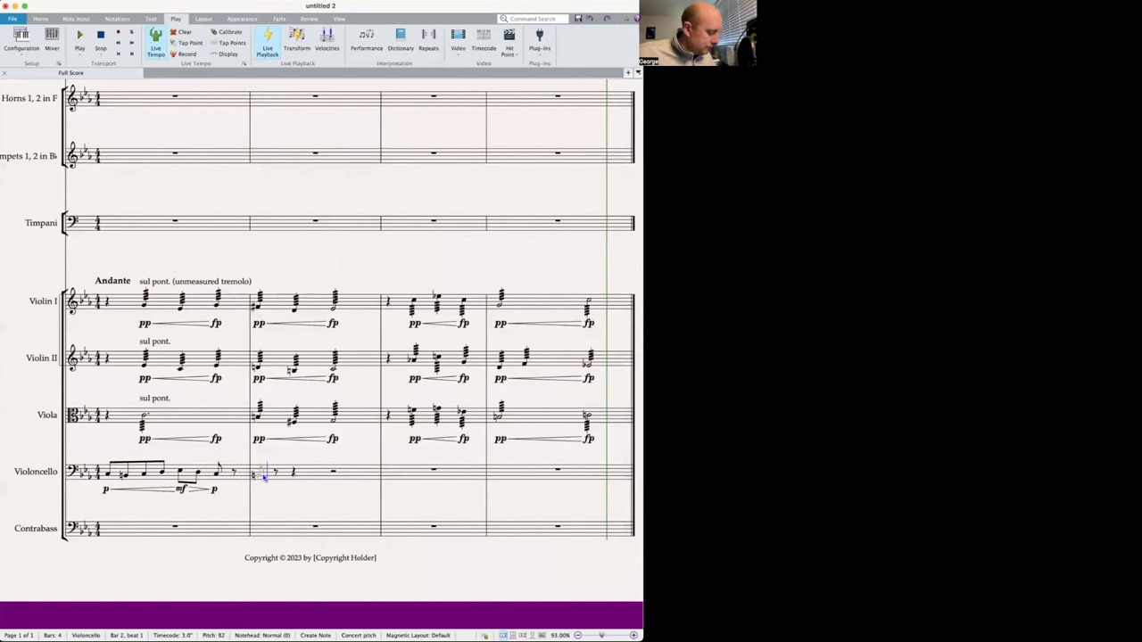
{"action": "key", "text": "c"}
{"action": "key", "text": "d"}
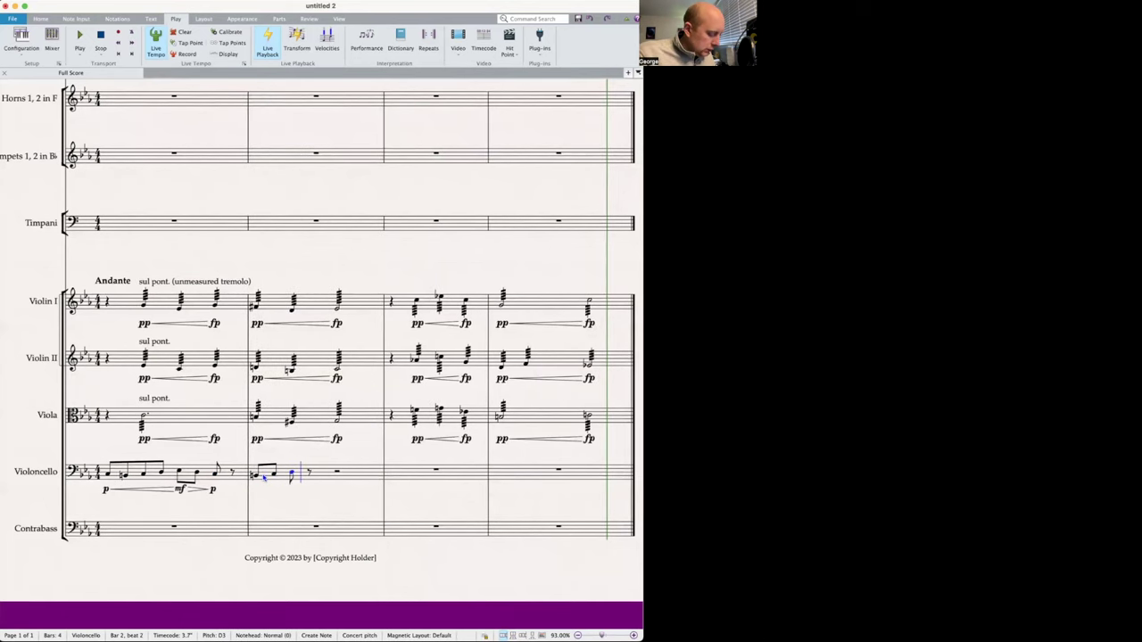
{"action": "key", "text": "f"}
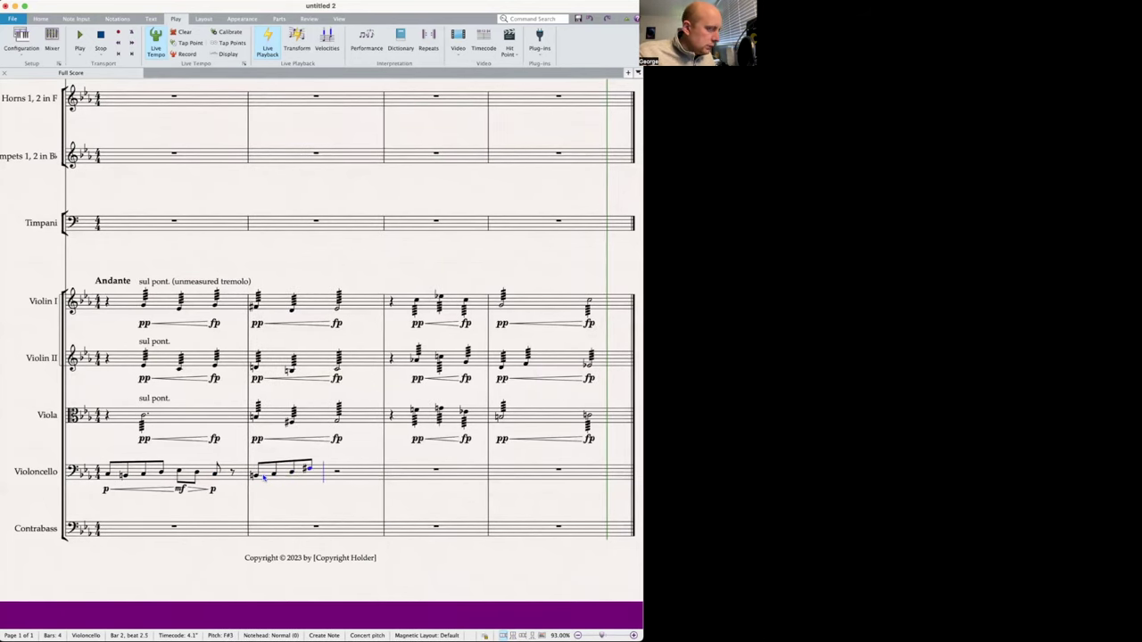
{"action": "key", "text": "g"}
{"action": "key", "text": "c"}
{"action": "key", "text": "e"}
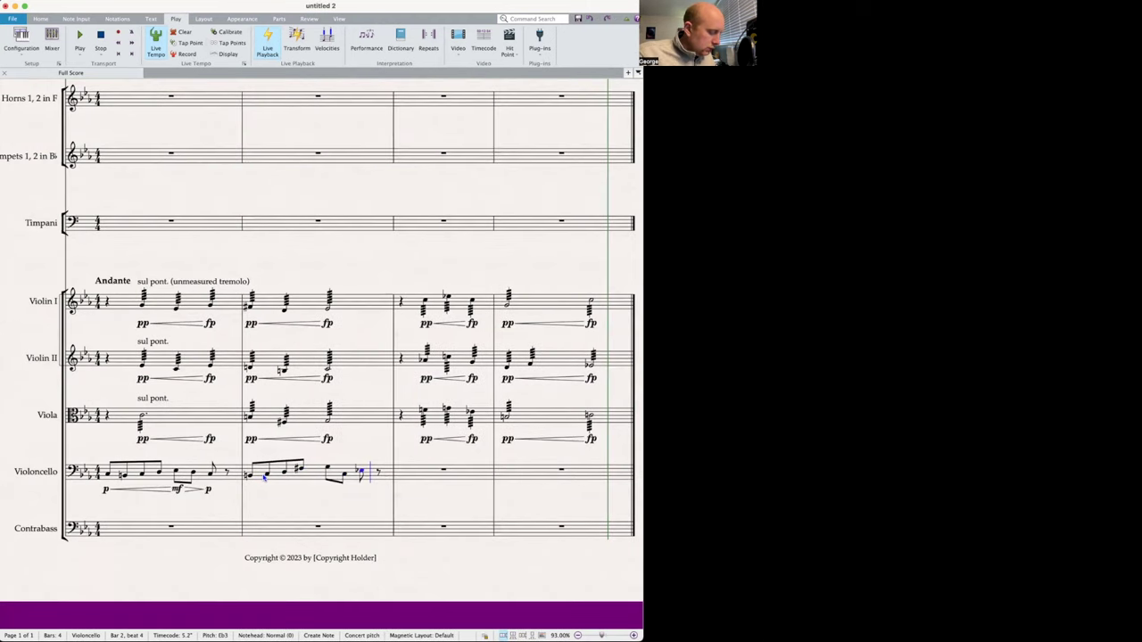
{"action": "key", "text": "d"}
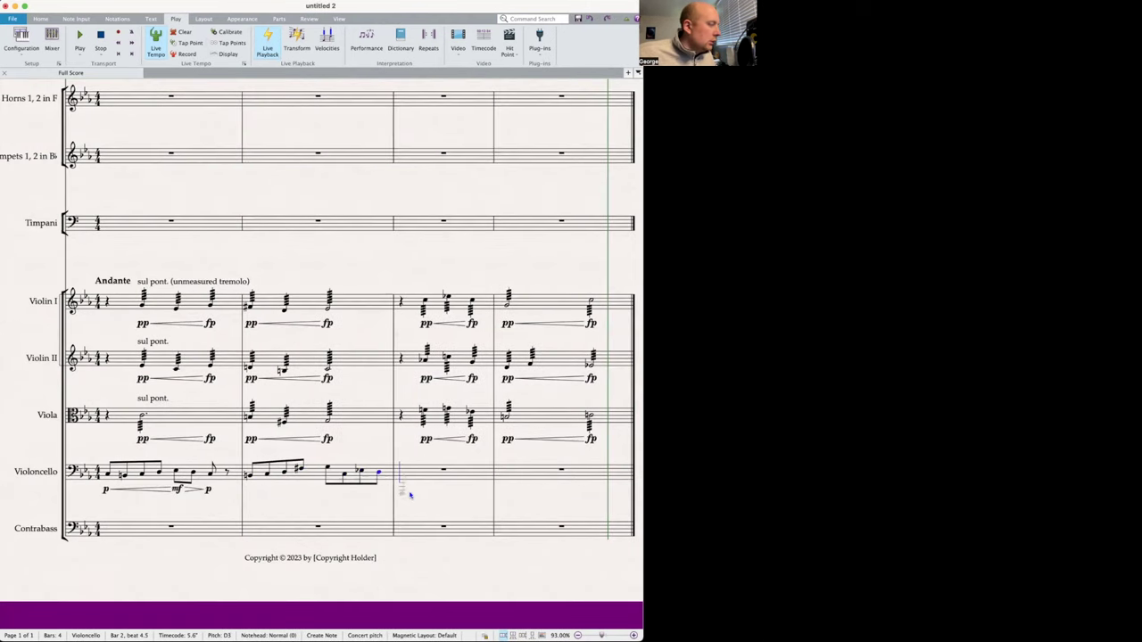
{"action": "scroll", "coordinate": [402, 491], "scroll_direction": "right", "scroll_amount": 2}
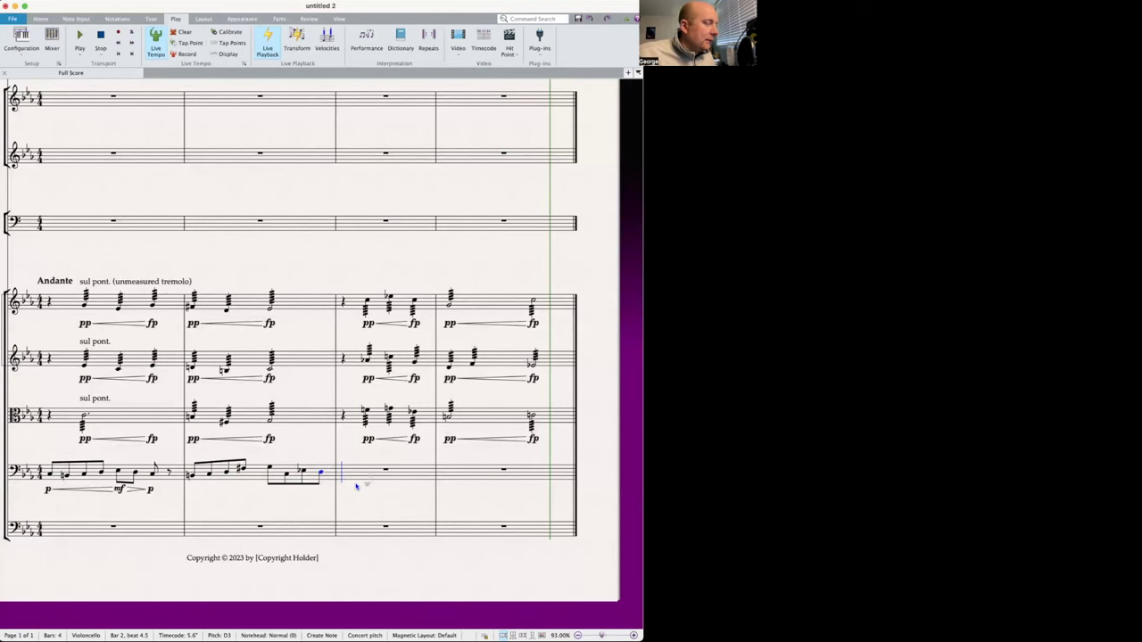
- Enter the rising and falling cello eighth-note line of bar 3
{"action": "key", "text": "c"}
{"action": "key", "text": "d"}
{"action": "key", "text": "e"}
{"action": "key", "text": "f"}
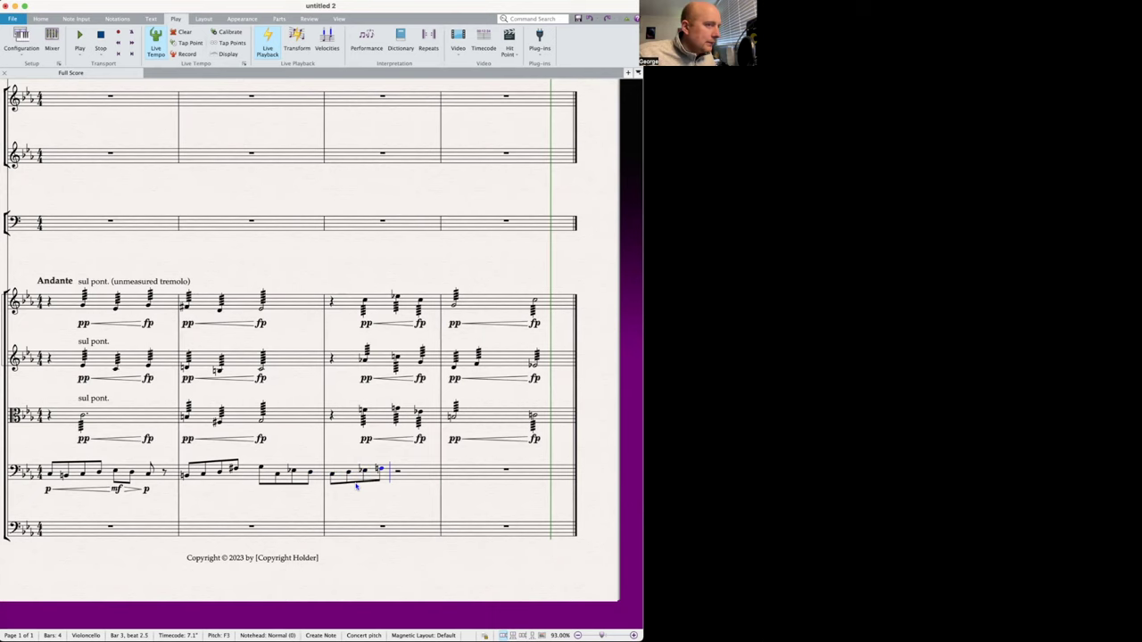
{"action": "key", "text": "g"}
{"action": "key", "text": "a"}
{"action": "key", "text": "g"}
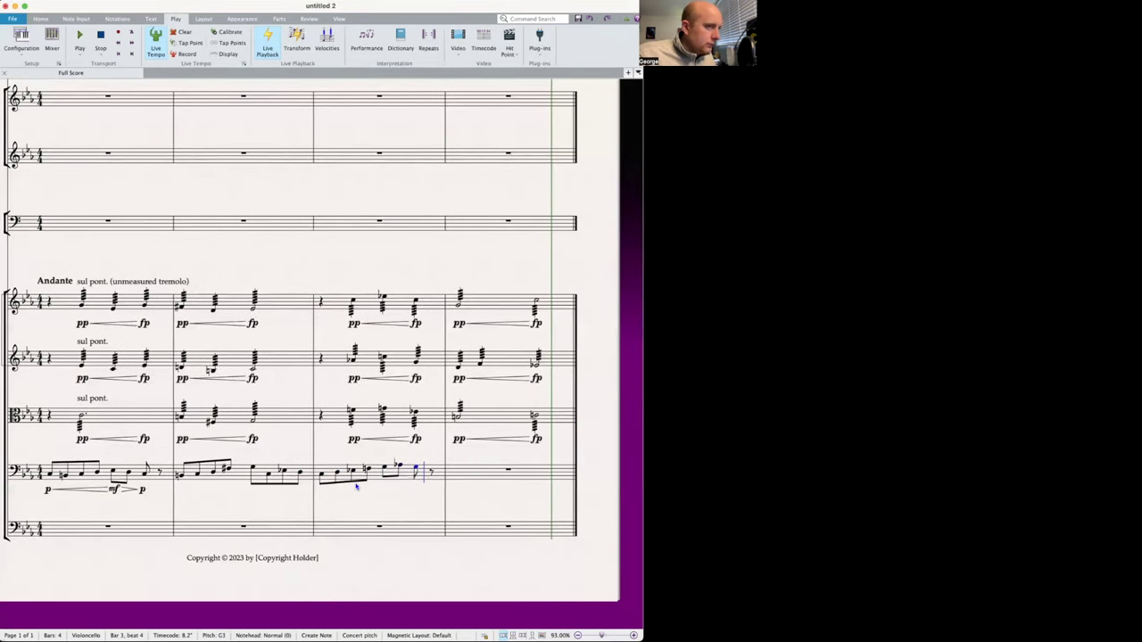
{"action": "key", "text": "f"}
- Enter the cello bar 4 beamed eighth notes, ending on C3 at beat 3
{"action": "key", "text": "g"}
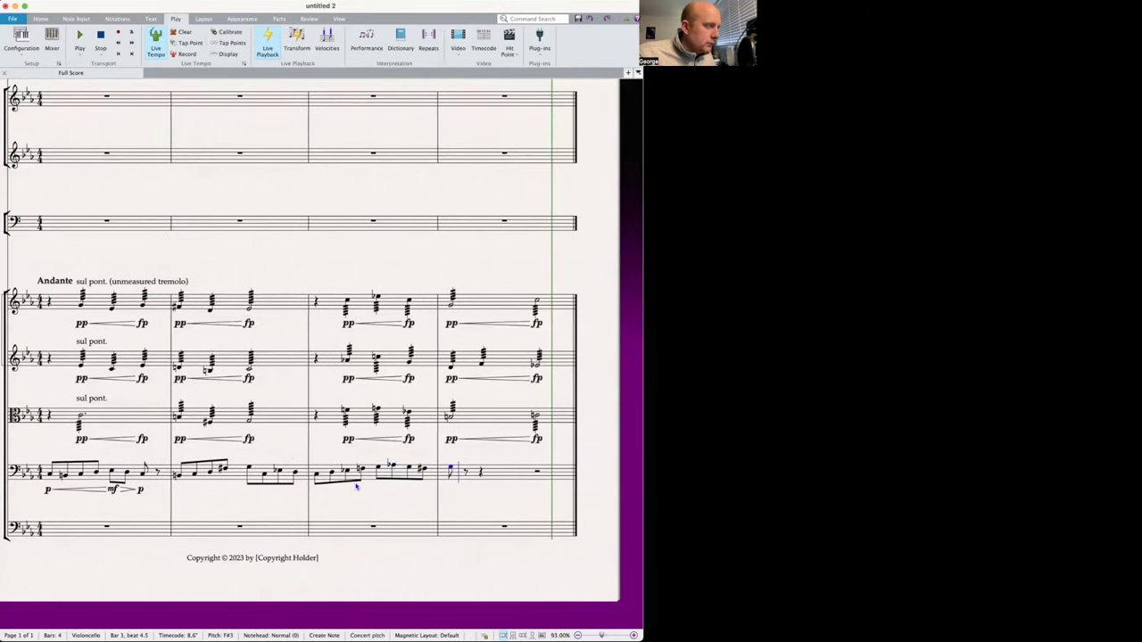
{"action": "key", "text": "e"}
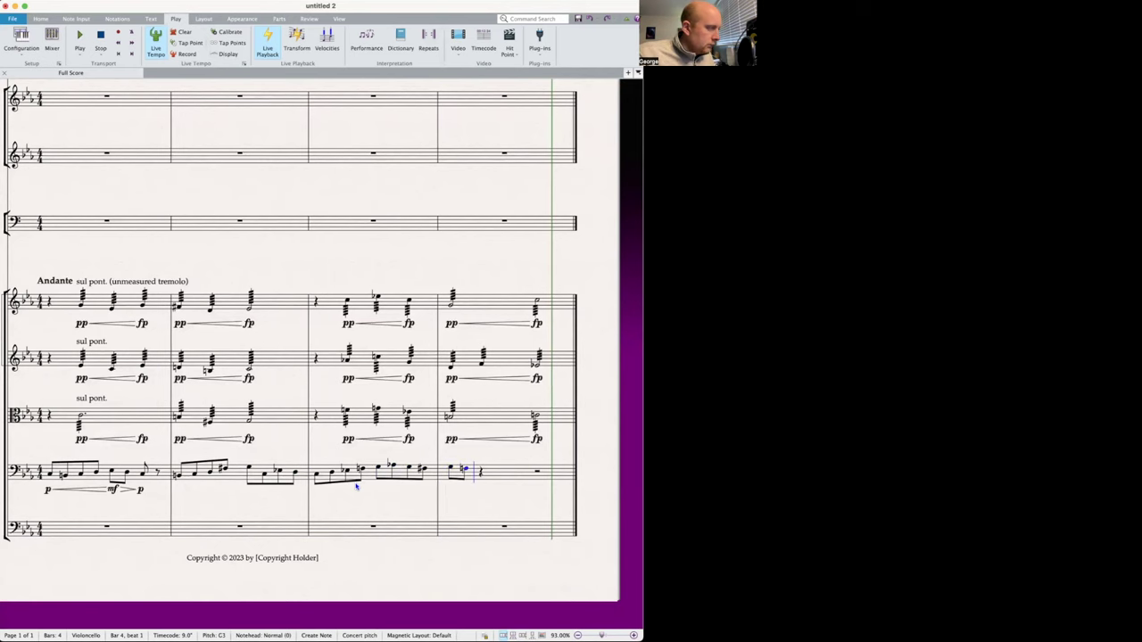
{"action": "key", "text": "e"}
{"action": "key", "text": "d"}
{"action": "key", "text": "c"}
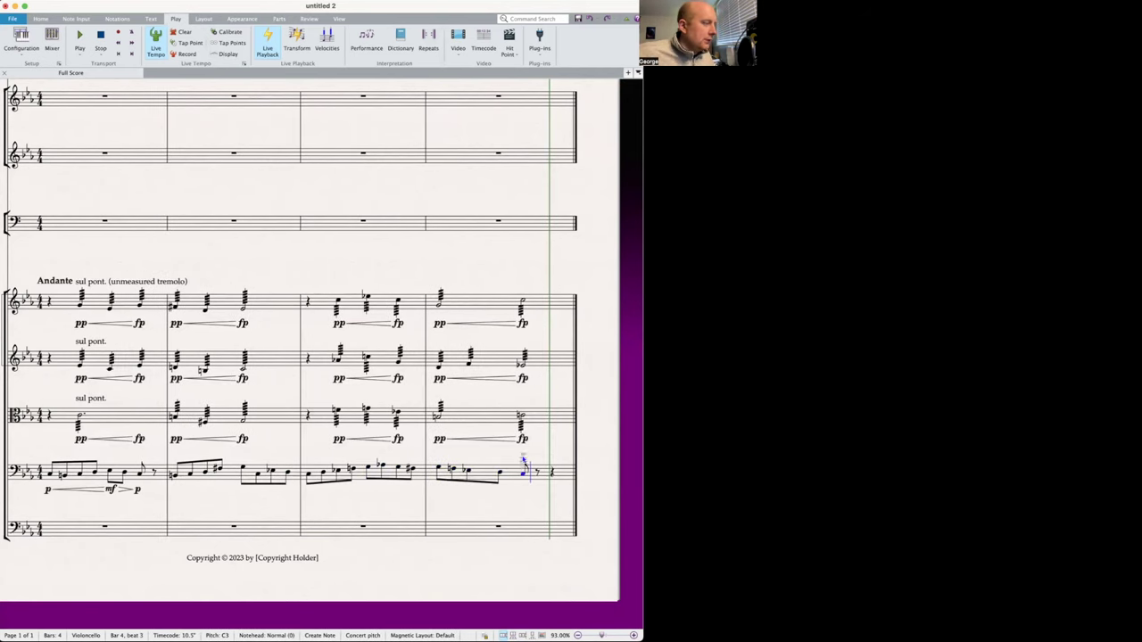
- Lengthen the last cello note to a half note and copy the viola's fp under it
{"action": "left_click", "coordinate": [524, 474]}
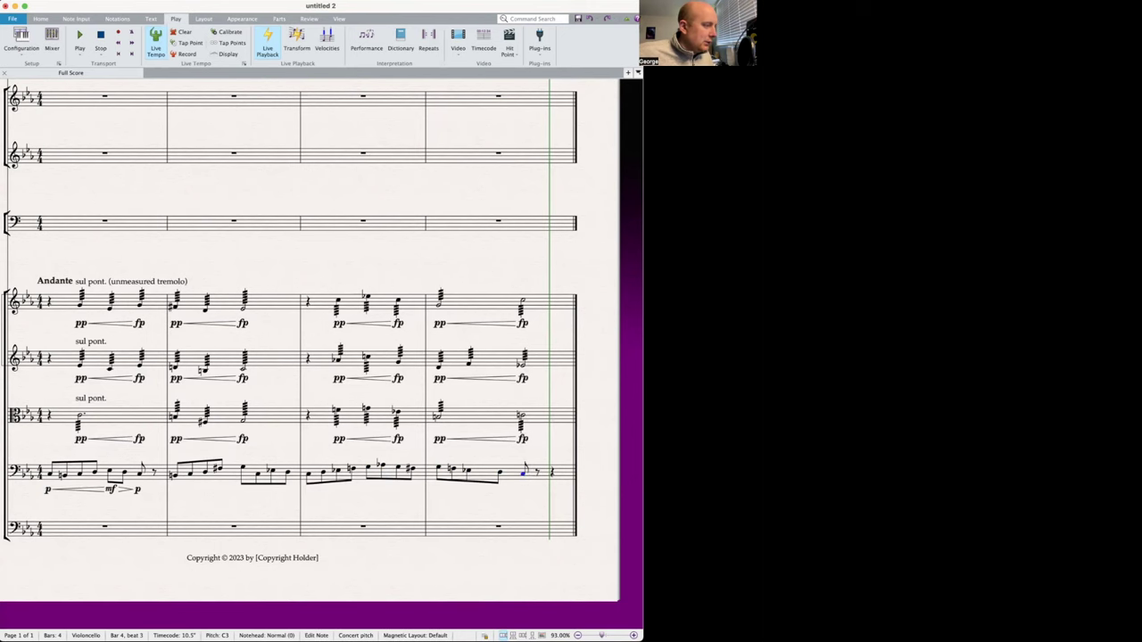
{"action": "key", "text": "5"}
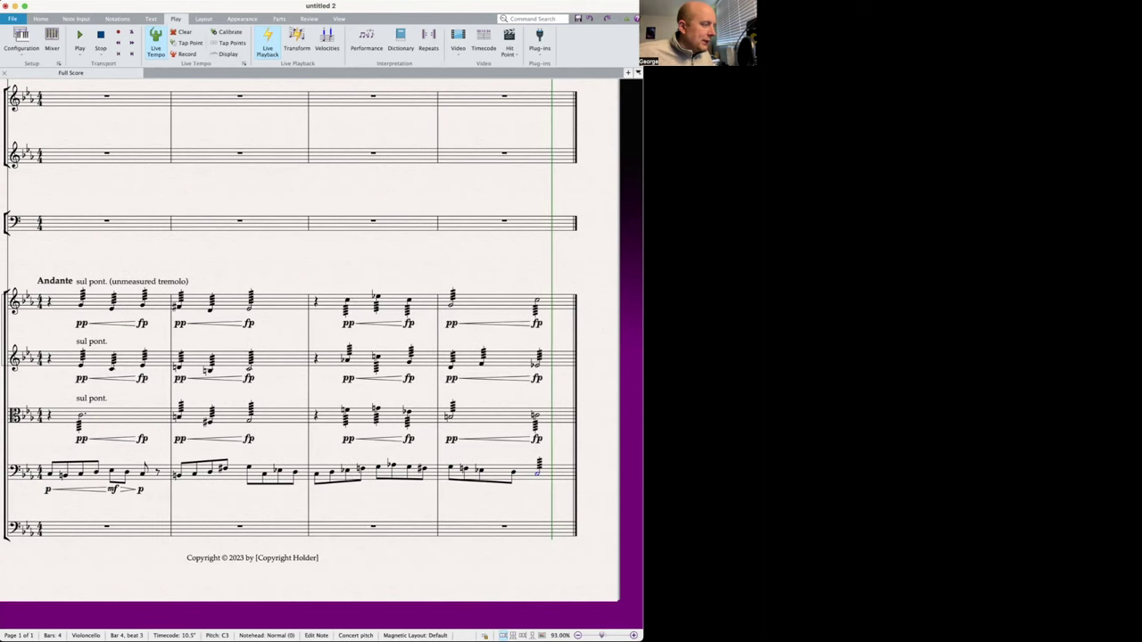
{"action": "left_click", "coordinate": [537, 441]}
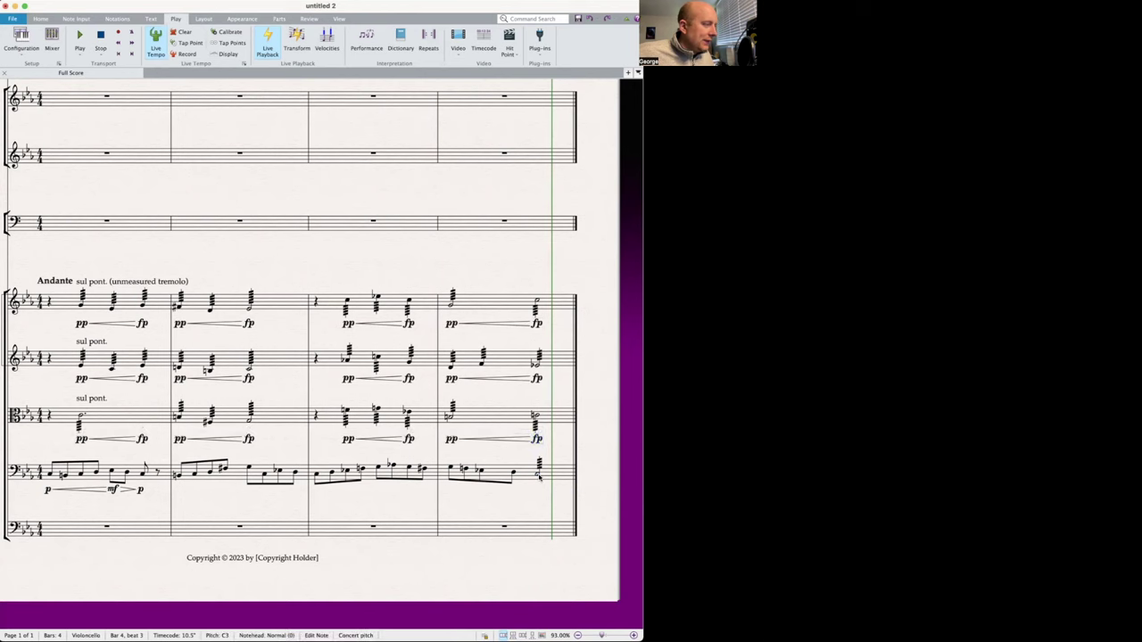
{"action": "left_click", "coordinate": [539, 478], "text": "alt"}
{"action": "key", "text": "Escape"}
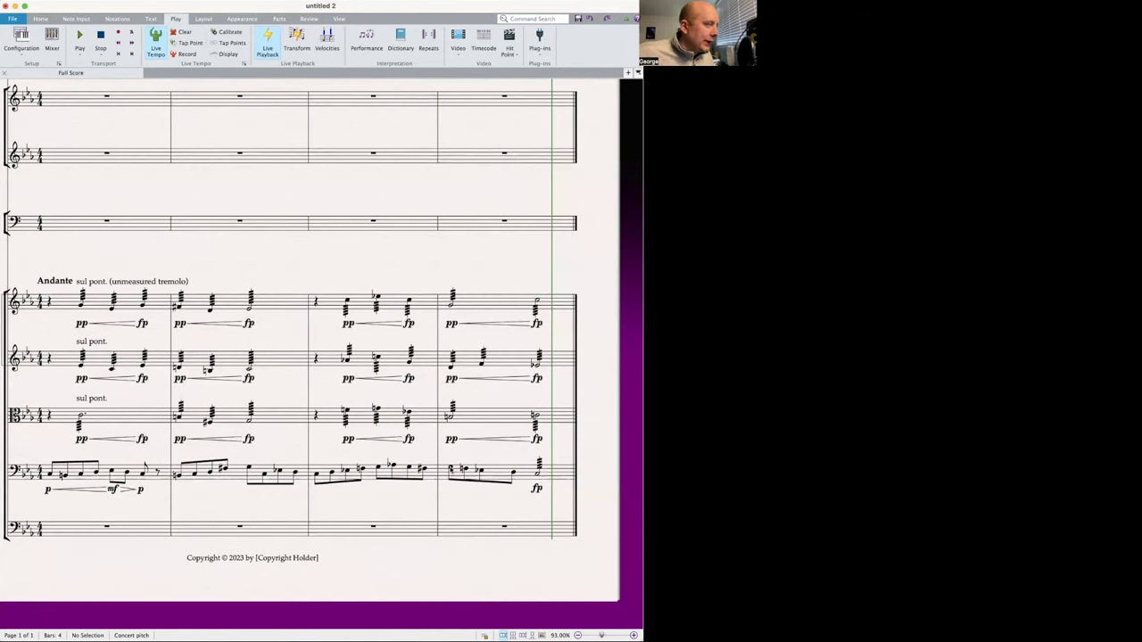
- Add a diminuendo across cello bar 4 ending on p
{"action": "left_click", "coordinate": [452, 470]}
{"action": "left_click", "coordinate": [506, 477], "text": "shift"}
{"action": "key", "text": "shift+period"}
{"action": "left_click", "coordinate": [514, 474]}
{"action": "key", "text": "ctrl+e"}
{"action": "key", "text": "ctrl+p"}
{"action": "key", "text": "Escape"}
{"action": "key", "text": "Escape"}
- Put an mf under the first cello note of bar 4
{"action": "left_click", "coordinate": [442, 470]}
{"action": "left_click", "coordinate": [451, 468]}
{"action": "key", "text": "ctrl+e"}
{"action": "key", "text": "ctrl+m"}
{"action": "key", "text": "ctrl+f"}
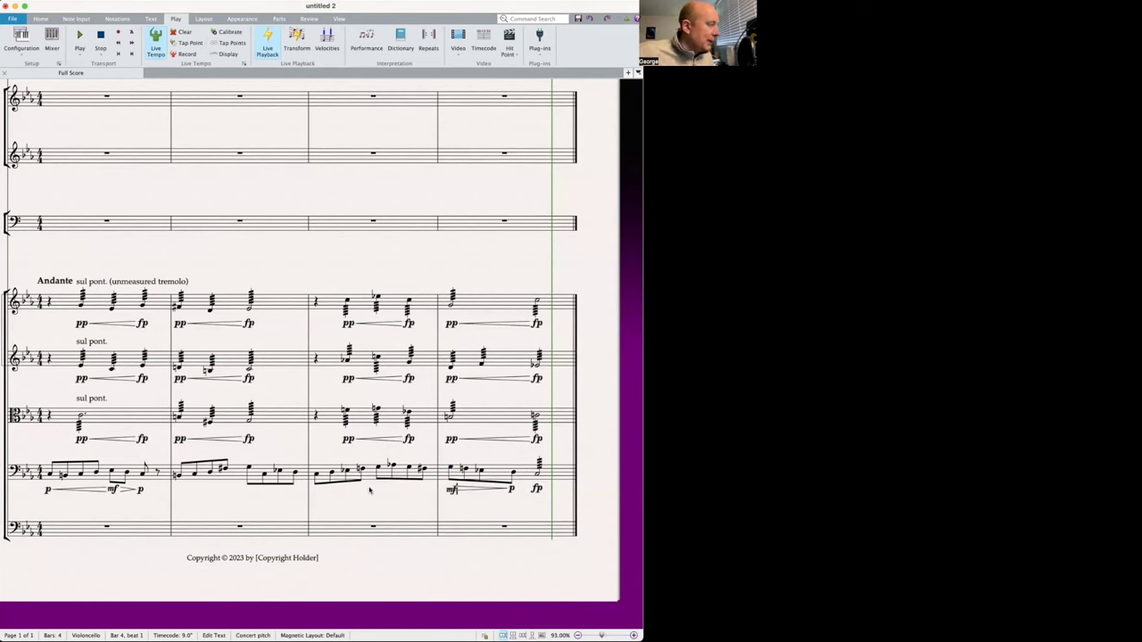
- Add a crescendo across cello bar 3 starting from p
{"action": "left_click", "coordinate": [369, 483]}
{"action": "key", "text": "h"}
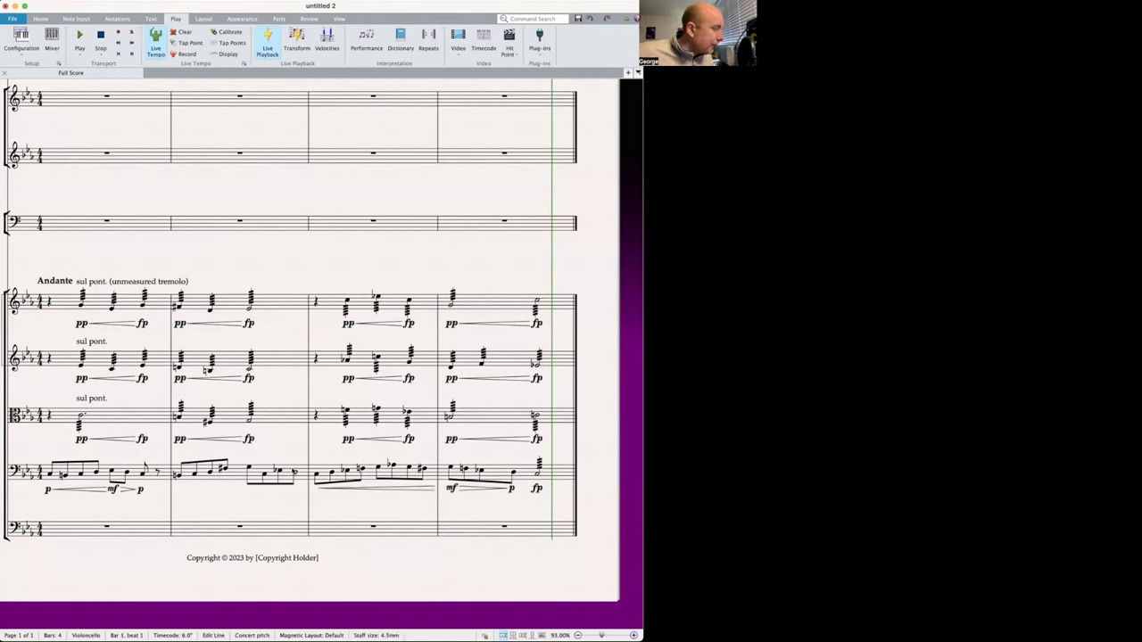
{"action": "left_click", "coordinate": [316, 475]}
{"action": "key", "text": "ctrl+e"}
{"action": "type", "text": "p"}
{"action": "key", "text": "Escape"}
- Mark cello bar 2 p with a crescendo up to mf at beat 3
{"action": "left_click", "coordinate": [178, 477]}
{"action": "key", "text": "ctrl+e"}
{"action": "type", "text": "p"}
{"action": "key", "text": "Escape"}
{"action": "left_click", "coordinate": [226, 471], "text": "shift"}
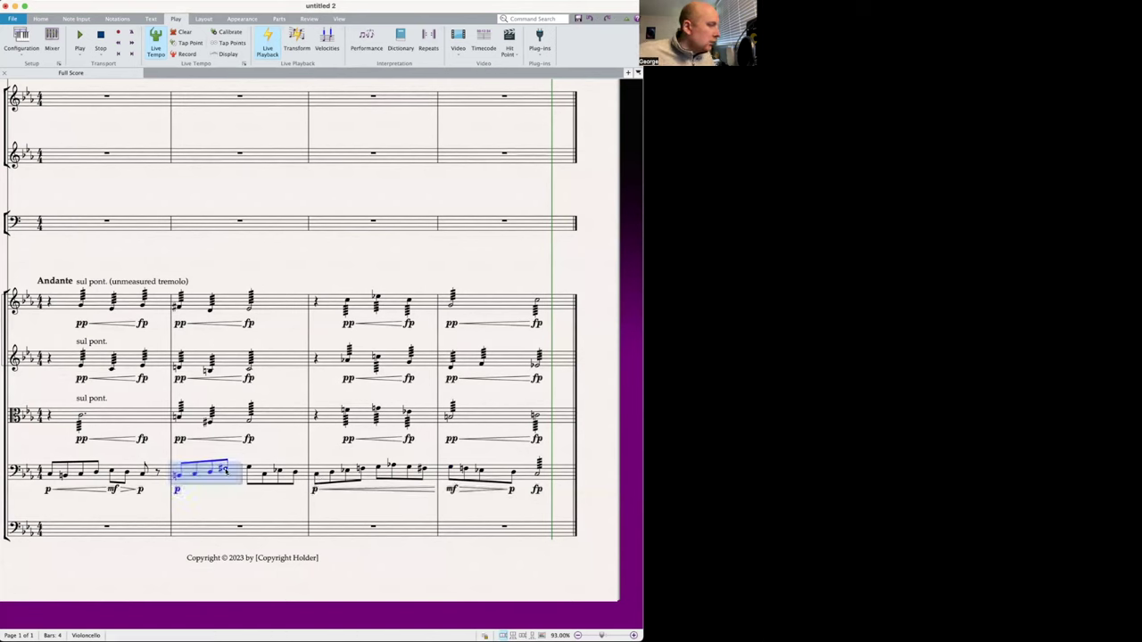
{"action": "key", "text": "h"}
{"action": "left_click", "coordinate": [259, 470]}
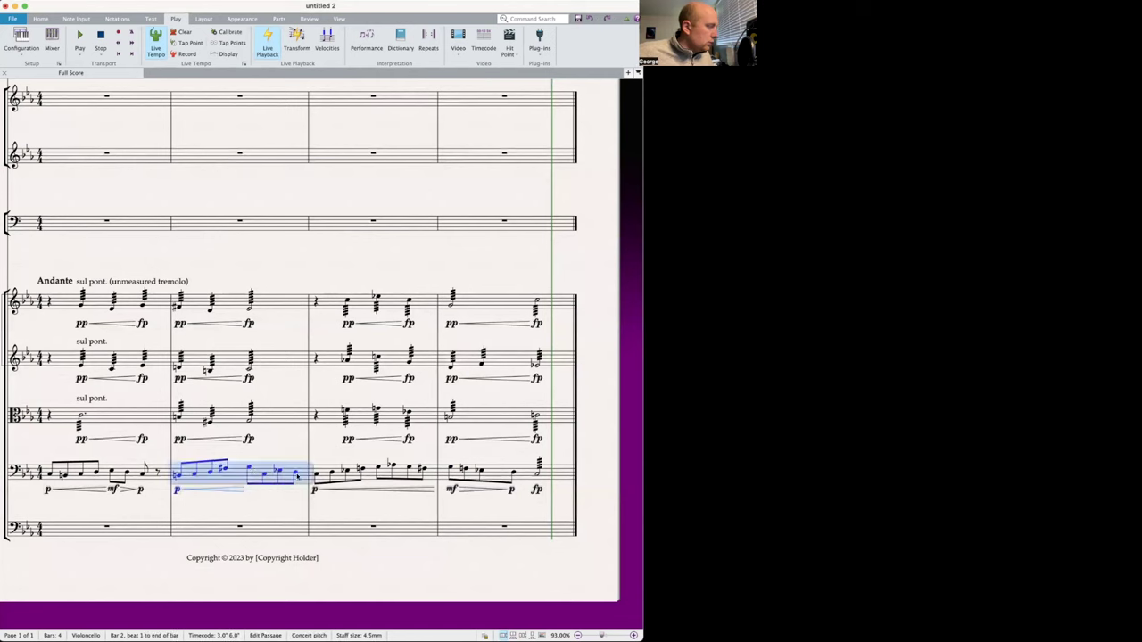
{"action": "left_click", "coordinate": [296, 473]}
{"action": "left_click", "coordinate": [252, 470], "text": "shift"}
{"action": "key", "text": "ctrl+e"}
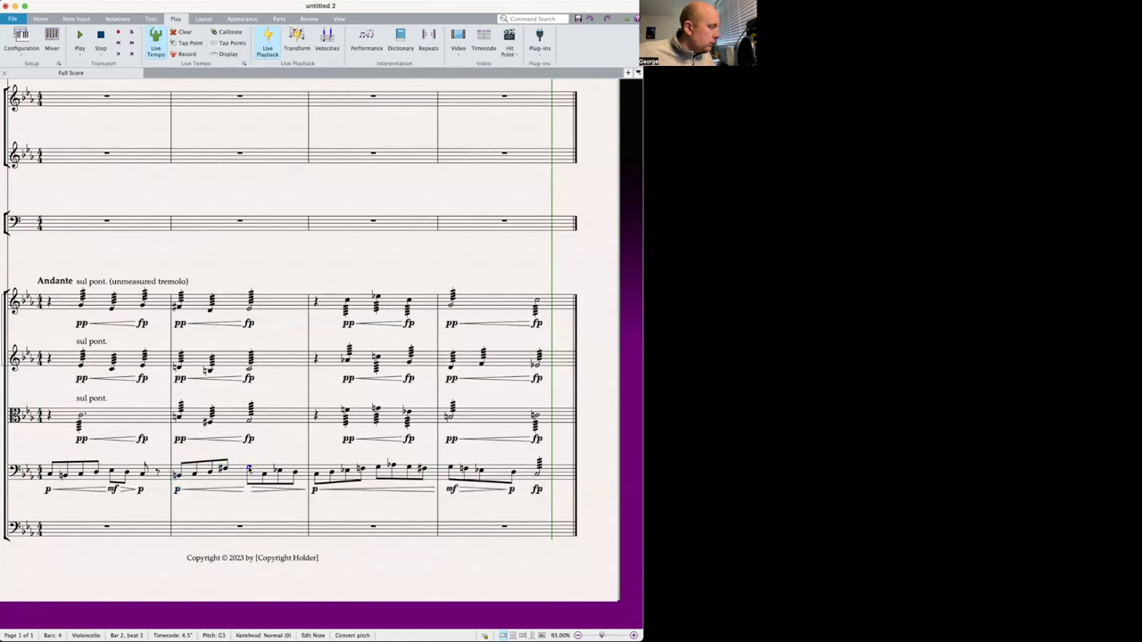
{"action": "type", "text": "mf"}
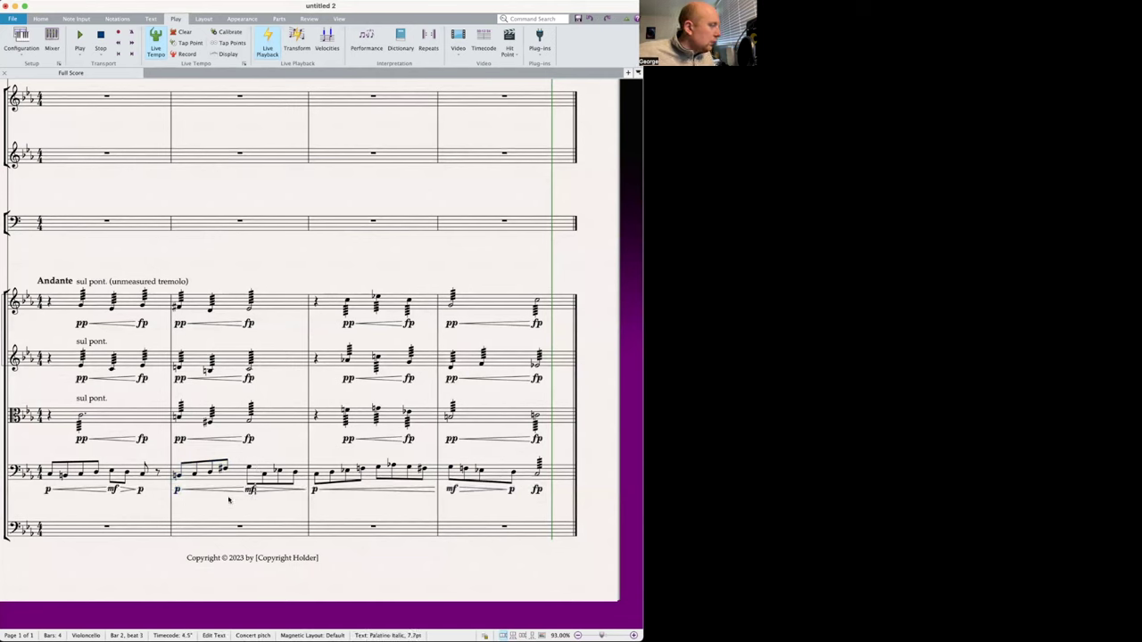
{"action": "left_click", "coordinate": [224, 513]}
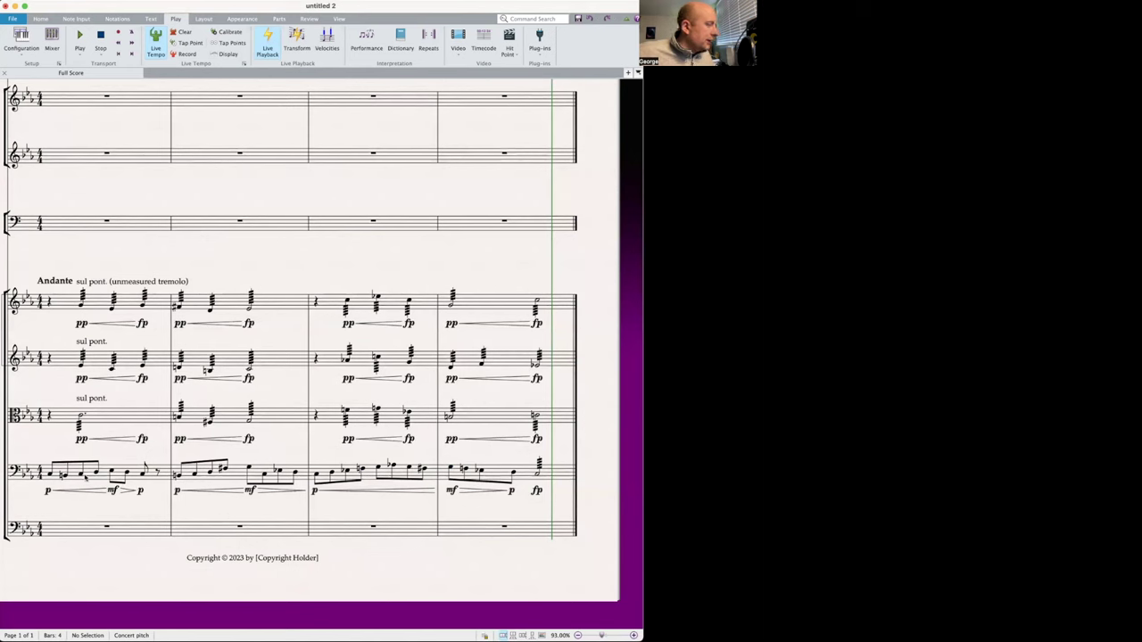
{"action": "left_click", "coordinate": [99, 479]}
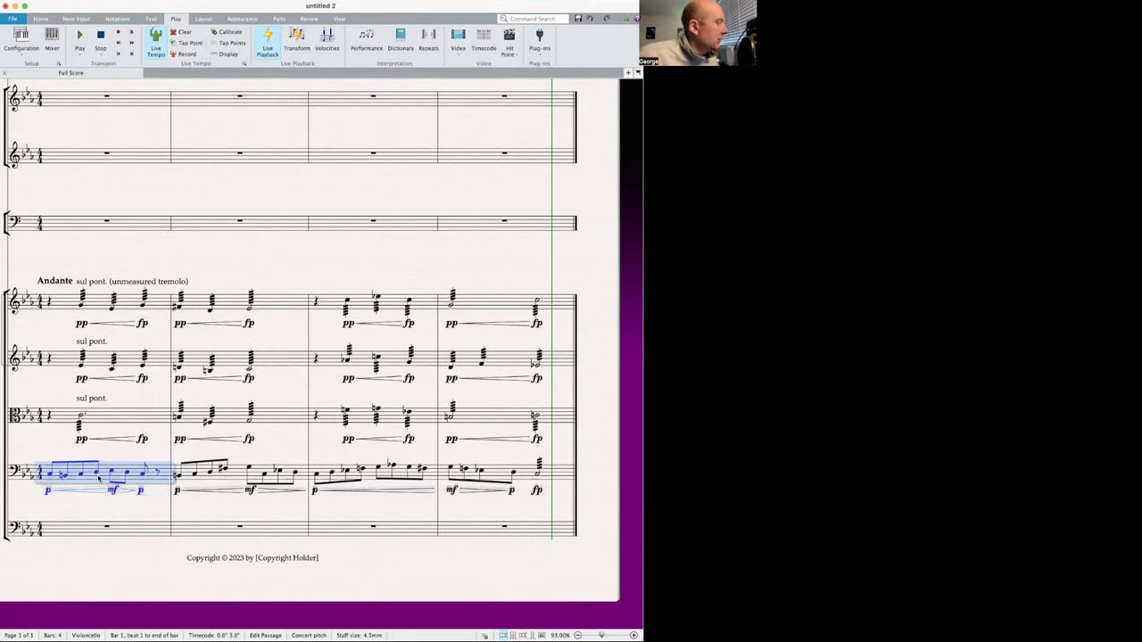
{"action": "key", "text": "p"}
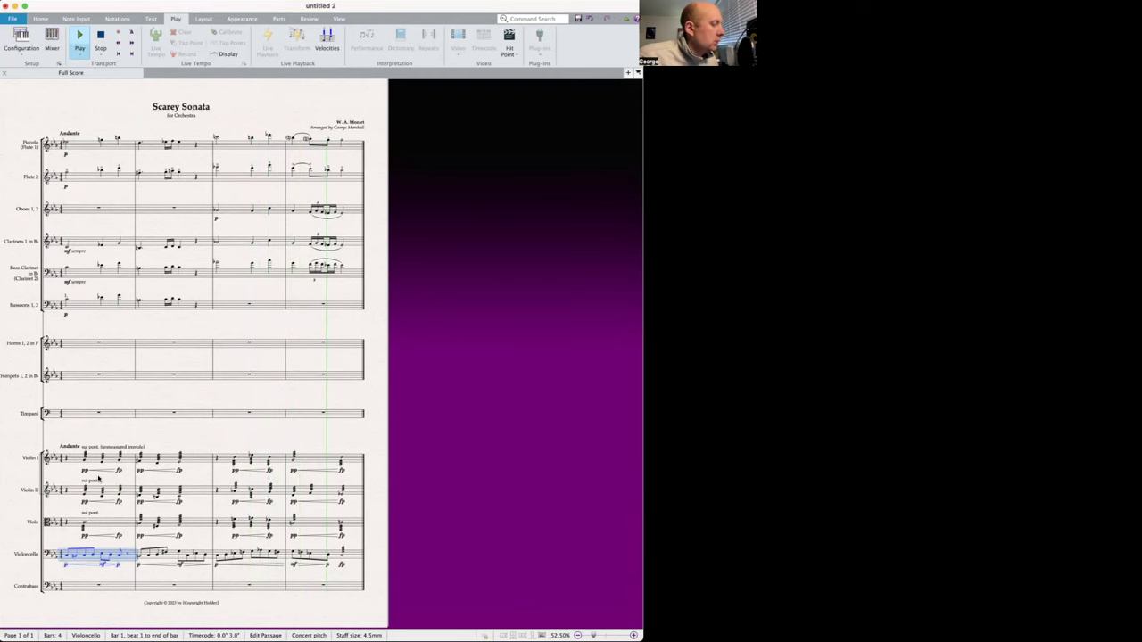
{"action": "key", "text": "space"}
{"action": "key", "text": "super+equal"}
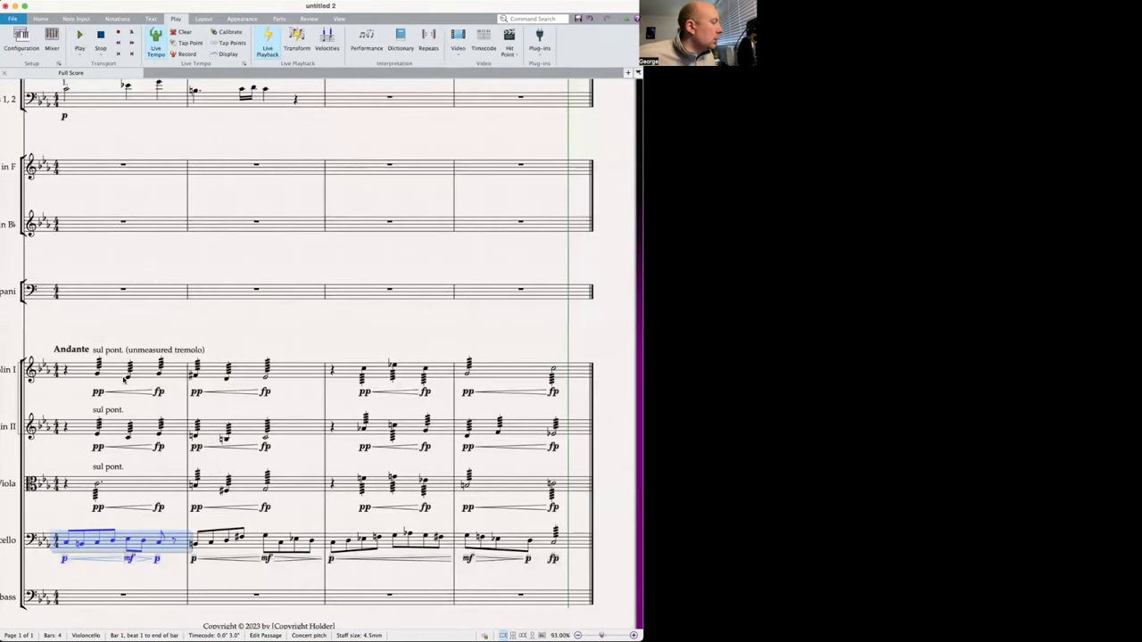
{"action": "left_click", "coordinate": [90, 375], "text": "shift"}
{"action": "key", "text": "super+minus"}
{"action": "key", "text": "space"}
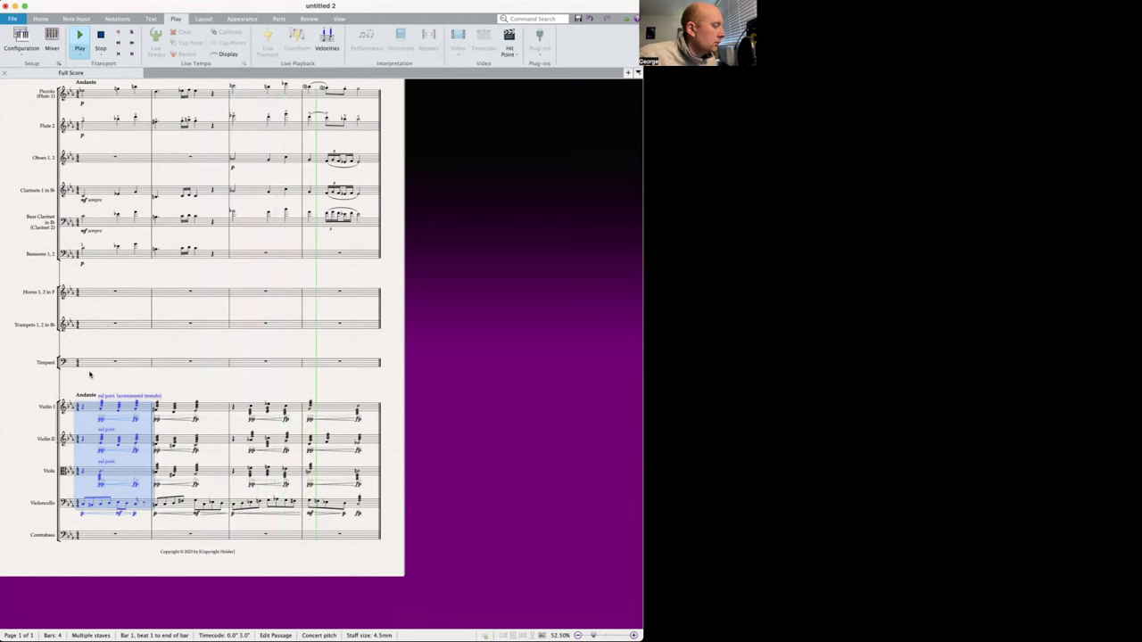
{"action": "key", "text": "Escape"}
{"action": "key", "text": "super+equal"}
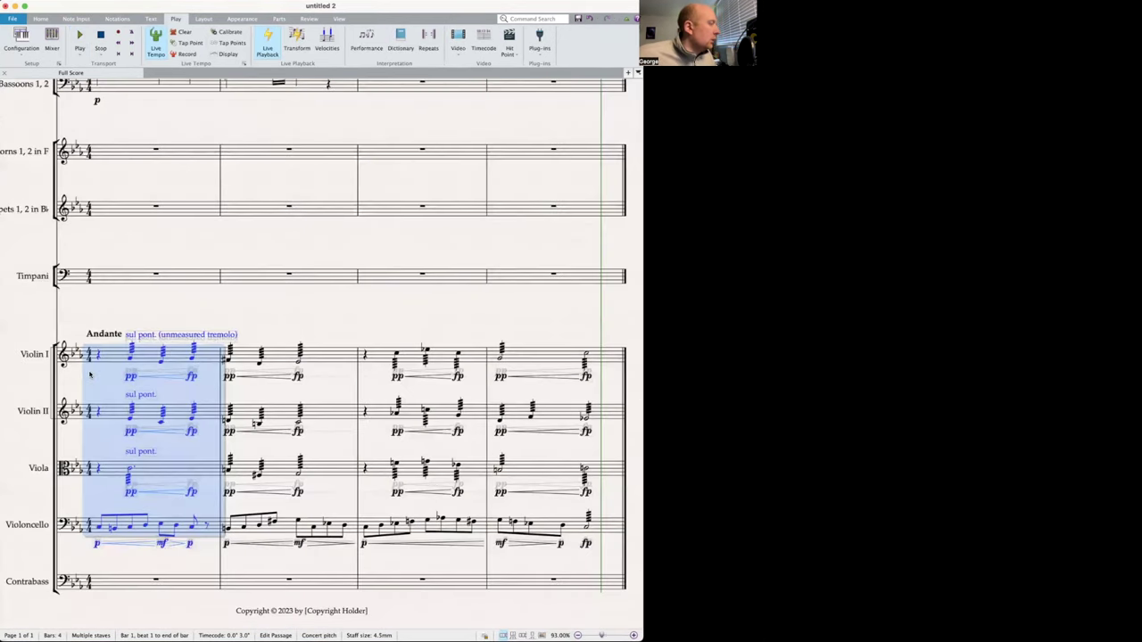
{"action": "left_click", "coordinate": [108, 502]}
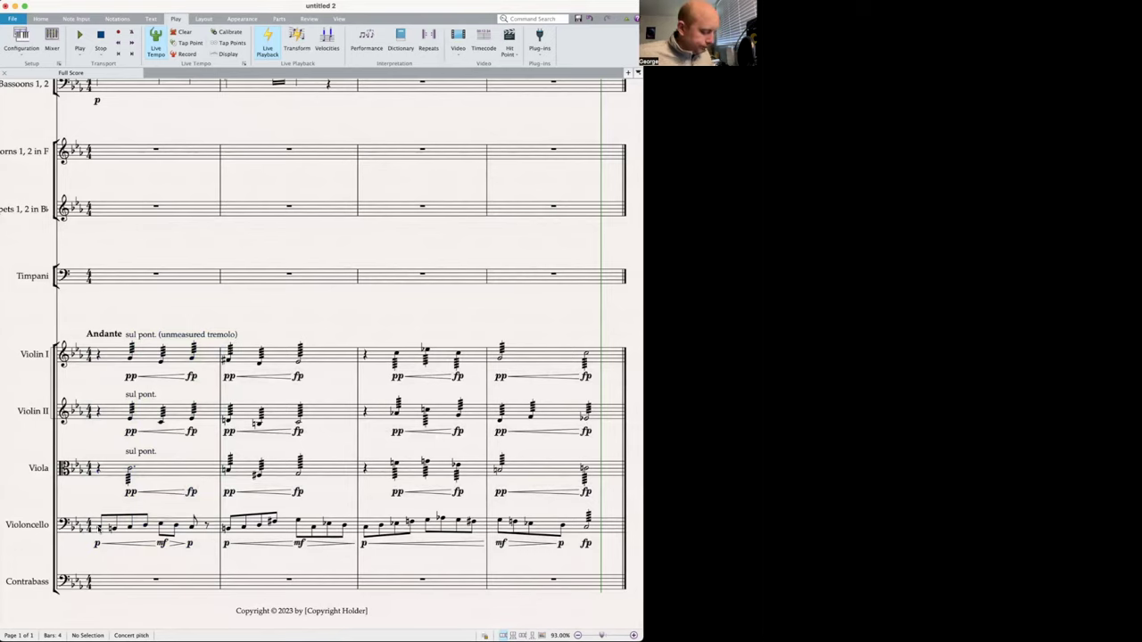
{"action": "left_click", "coordinate": [102, 530]}
{"action": "key", "text": "super+minus"}
{"action": "key", "text": "p"}
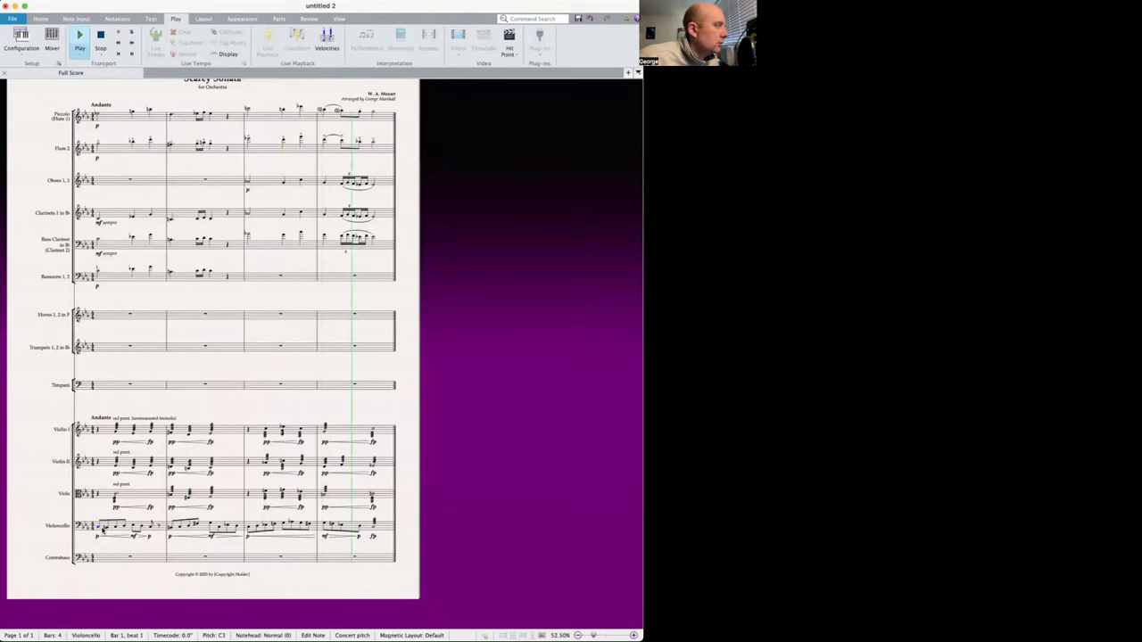
{"action": "key", "text": "space"}
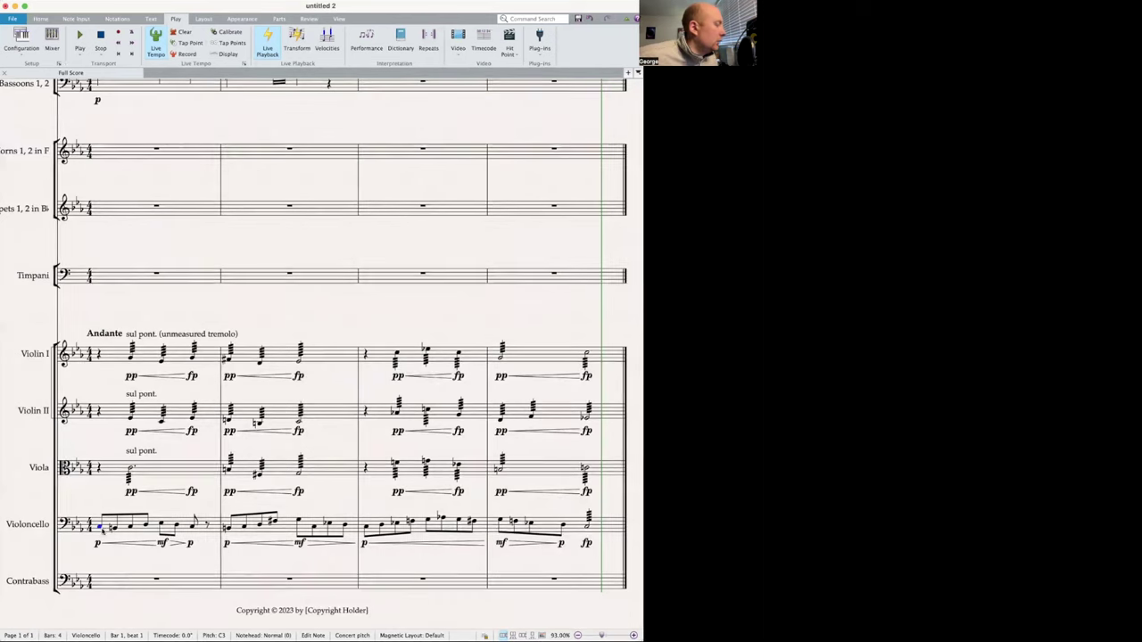
- Enter a C2 note at the start of Contrabass bar 1
{"action": "key", "text": "Escape"}
{"action": "scroll", "coordinate": [321, 357], "scroll_direction": "down", "scroll_amount": 1}
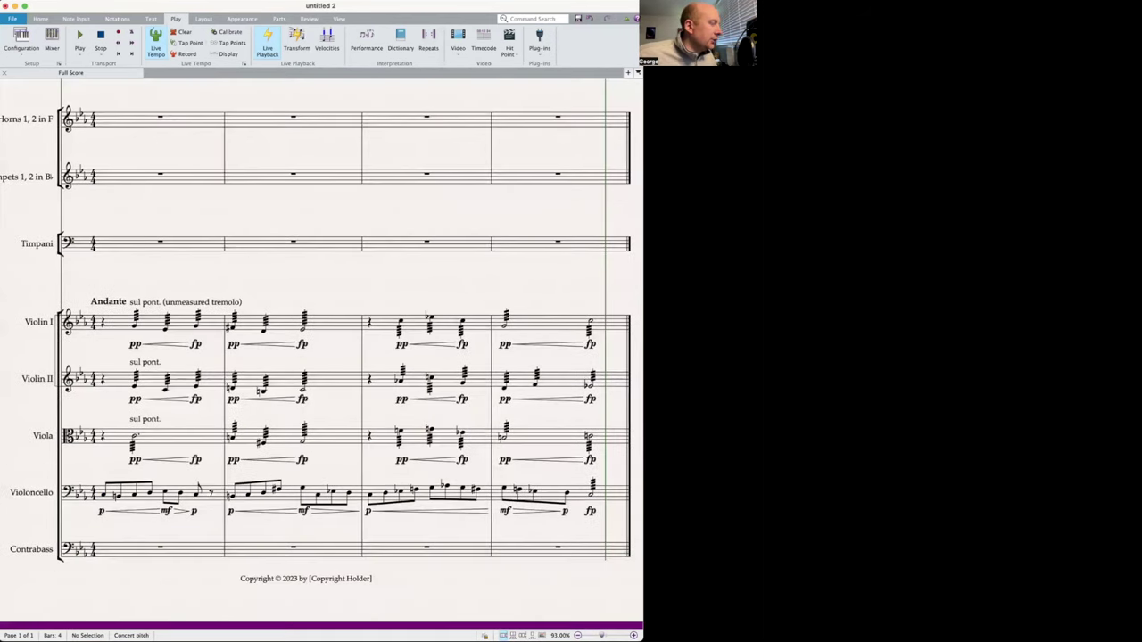
{"action": "scroll", "coordinate": [247, 563], "scroll_direction": "left", "scroll_amount": 3}
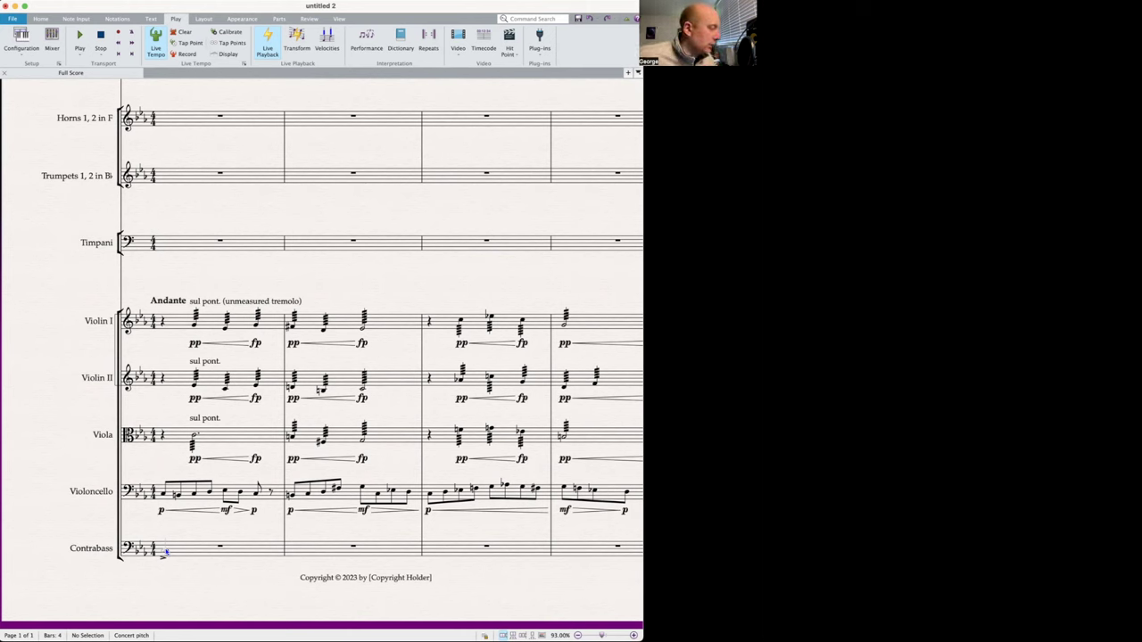
{"action": "left_click", "coordinate": [163, 553]}
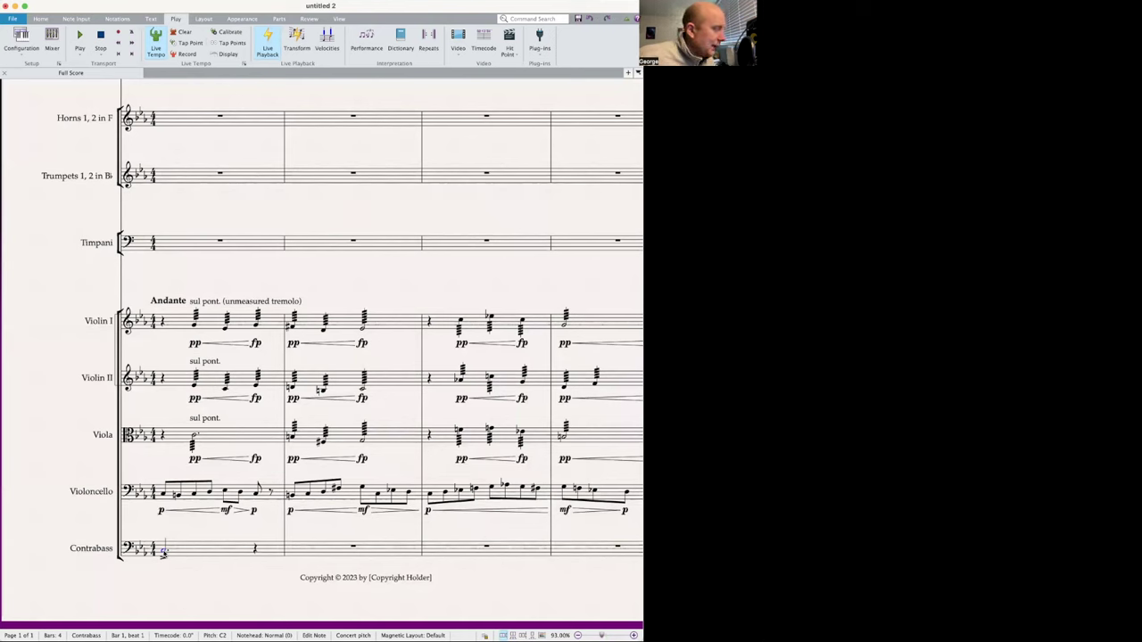
- Mark the Contrabass note fp with a diminuendo hairpin shortened to end before the rest
{"action": "key", "text": "super+e"}
{"action": "key", "text": "super+f"}
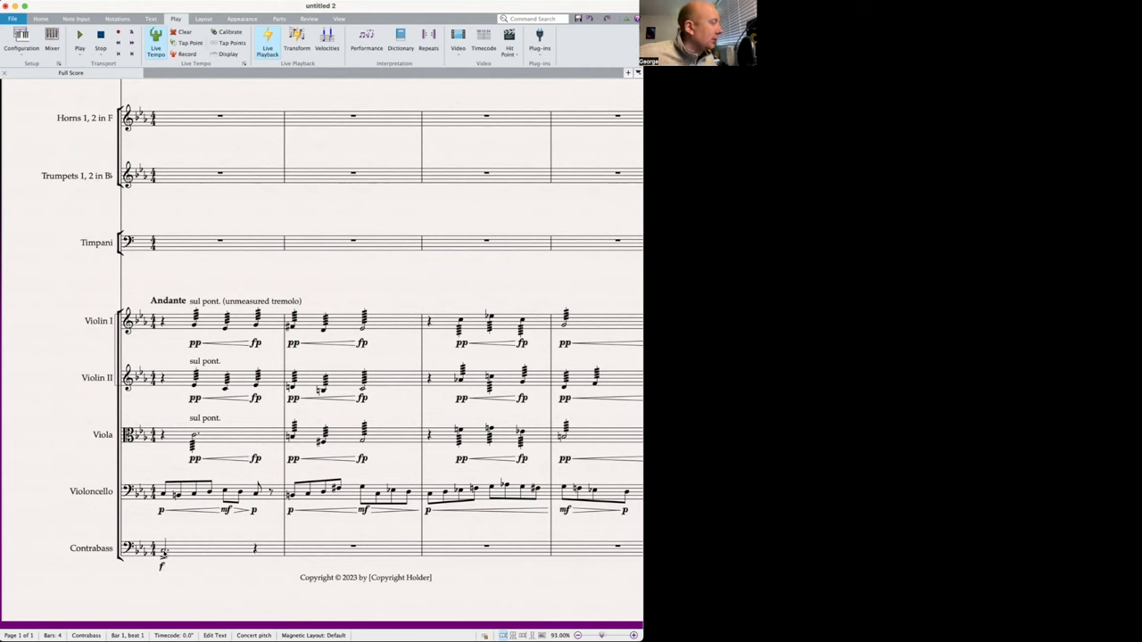
{"action": "key", "text": "super+p"}
{"action": "key", "text": "Escape"}
{"action": "key", "text": "h"}
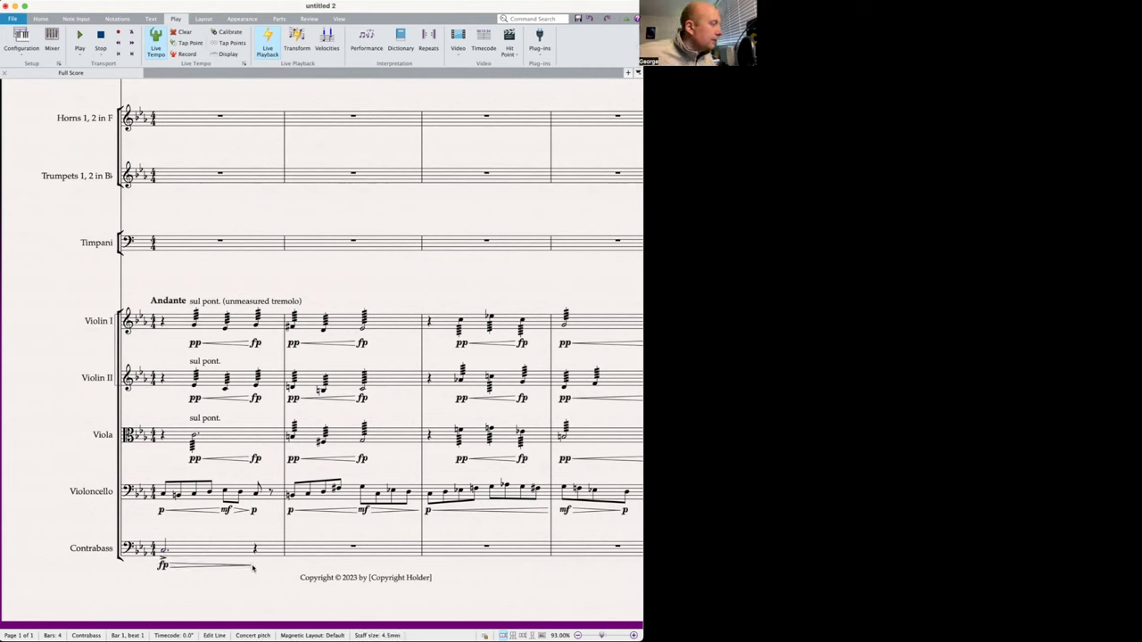
{"action": "left_click_drag", "start_coordinate": [253, 569], "coordinate": [225, 566]}
{"action": "key", "text": "Escape"}
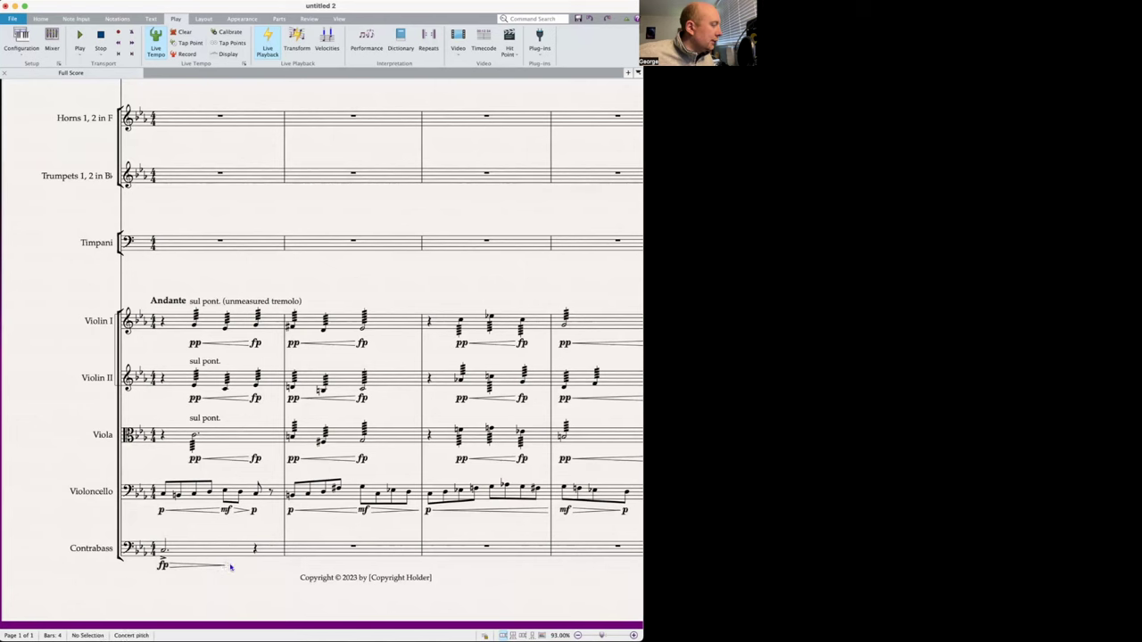
- Add a pp dynamic at the end of the Contrabass hairpin
{"action": "left_click", "coordinate": [230, 567]}
{"action": "type", "text": "pp"}
{"action": "key", "text": "Return"}
{"action": "key", "text": "Escape"}
{"action": "left_click", "coordinate": [218, 551]}
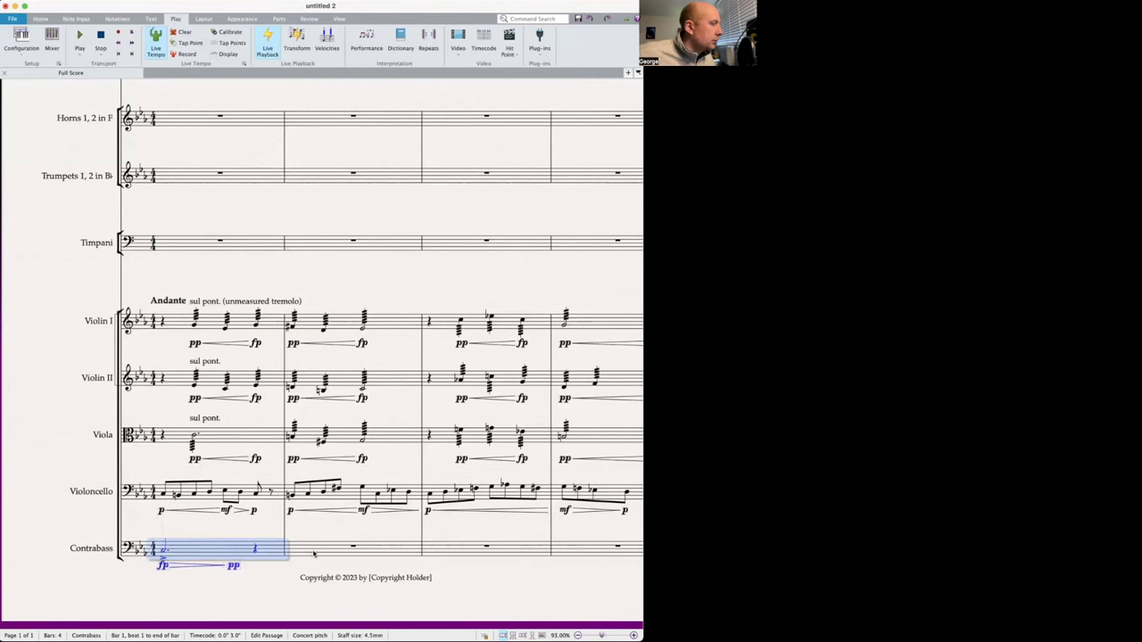
{"action": "key", "text": "Escape"}
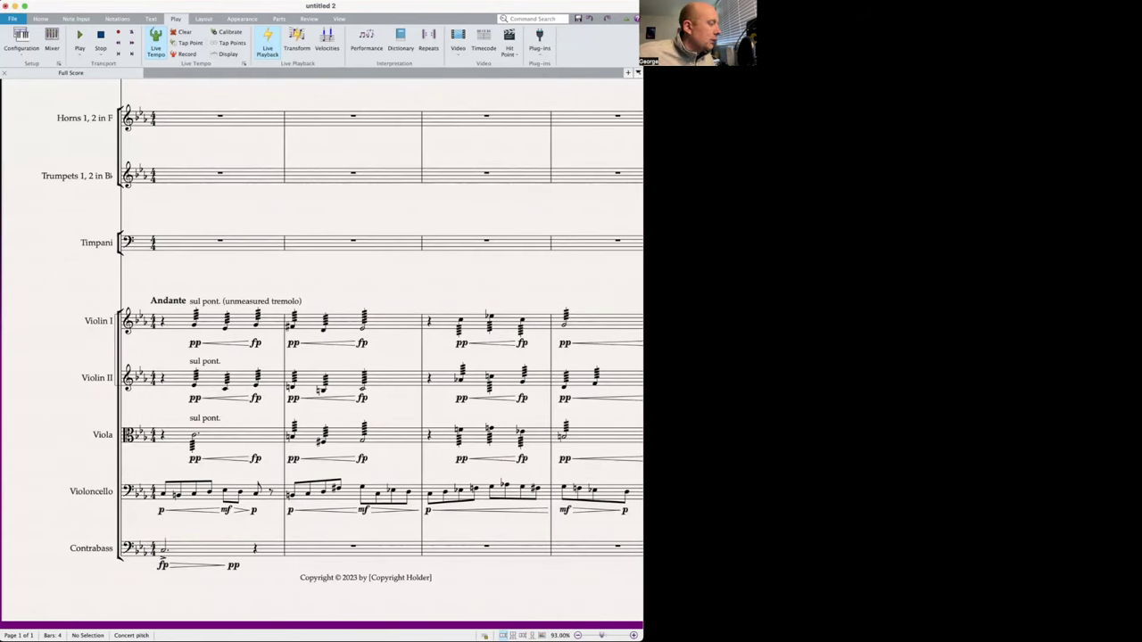
- Enter a slurred half note at Contrabass bar 2 beat 1, marked fp
{"action": "key", "text": "n"}
{"action": "left_click", "coordinate": [291, 553]}
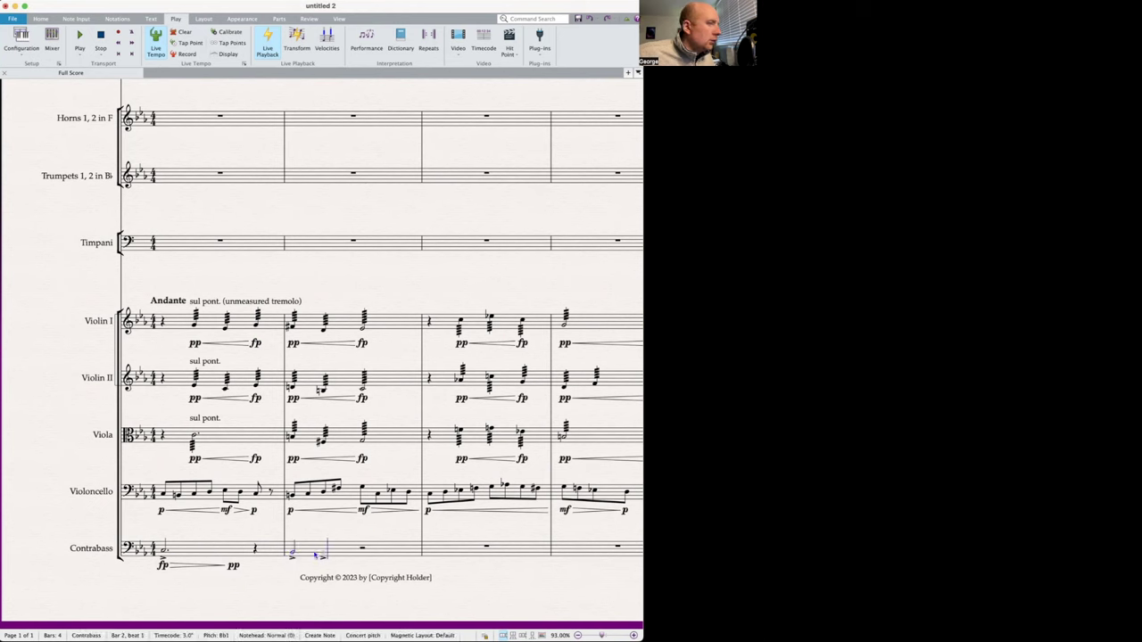
{"action": "key", "text": "s"}
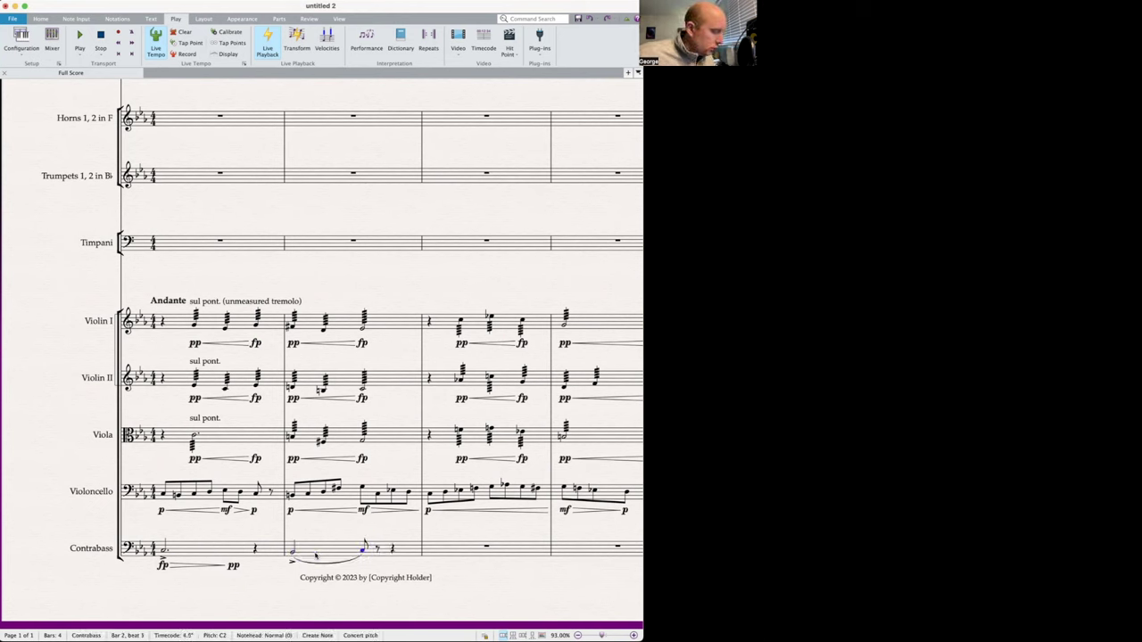
{"action": "key", "text": "Escape"}
{"action": "type", "text": "fp"}
{"action": "key", "text": "Escape"}
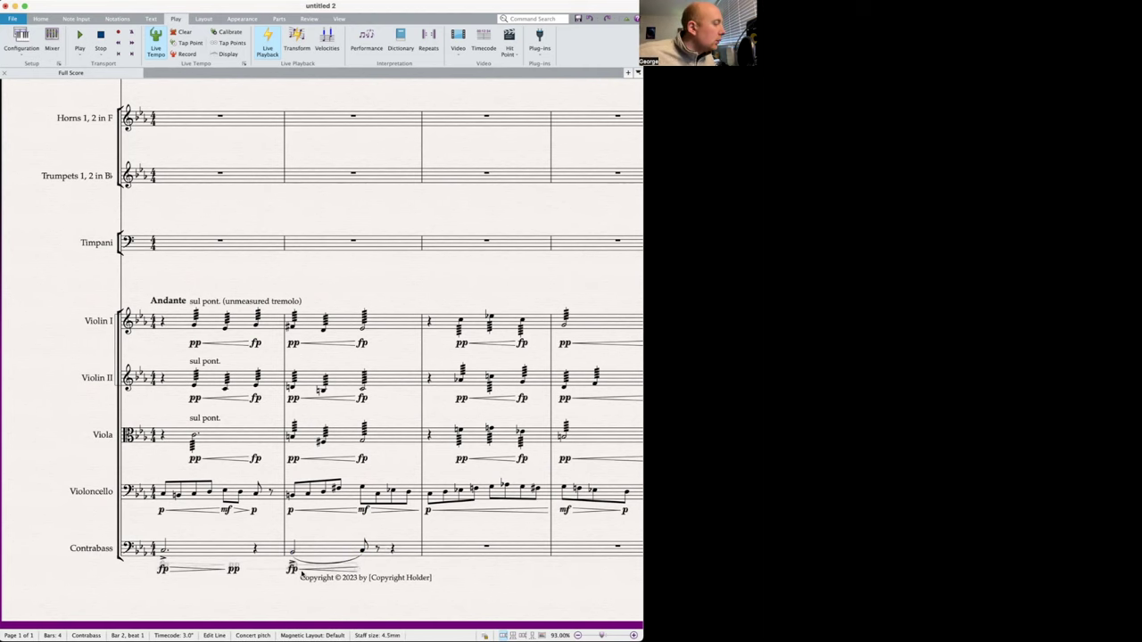
- Add an mf dynamic at Contrabass bar 2 beat 3
{"action": "scroll", "coordinate": [302, 572], "scroll_direction": "down", "scroll_amount": 1}
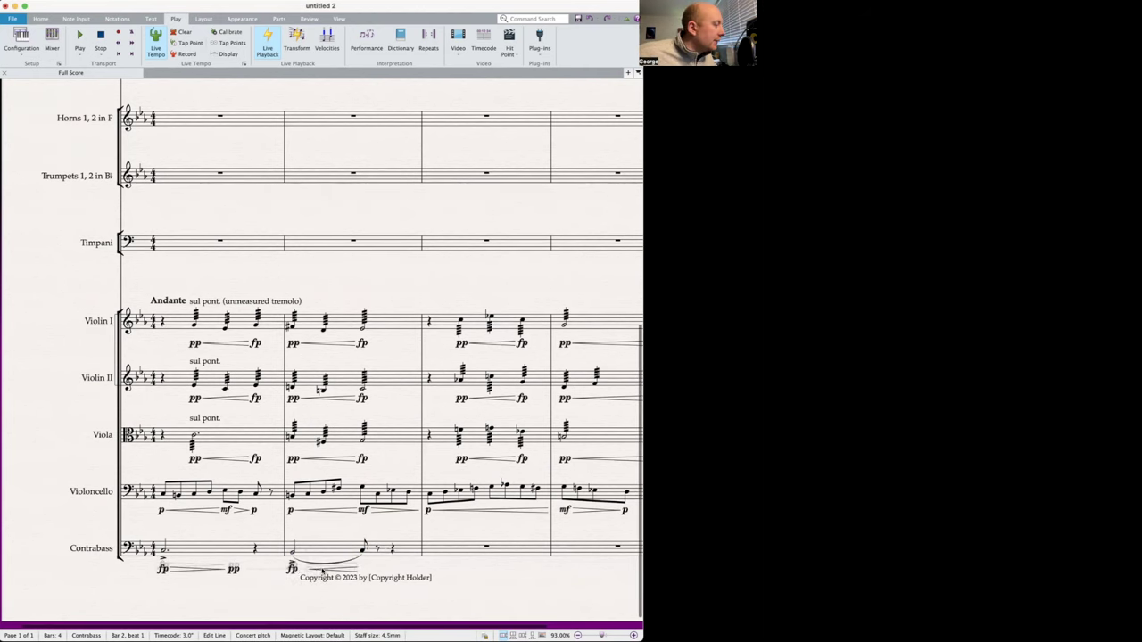
{"action": "left_click", "coordinate": [360, 553]}
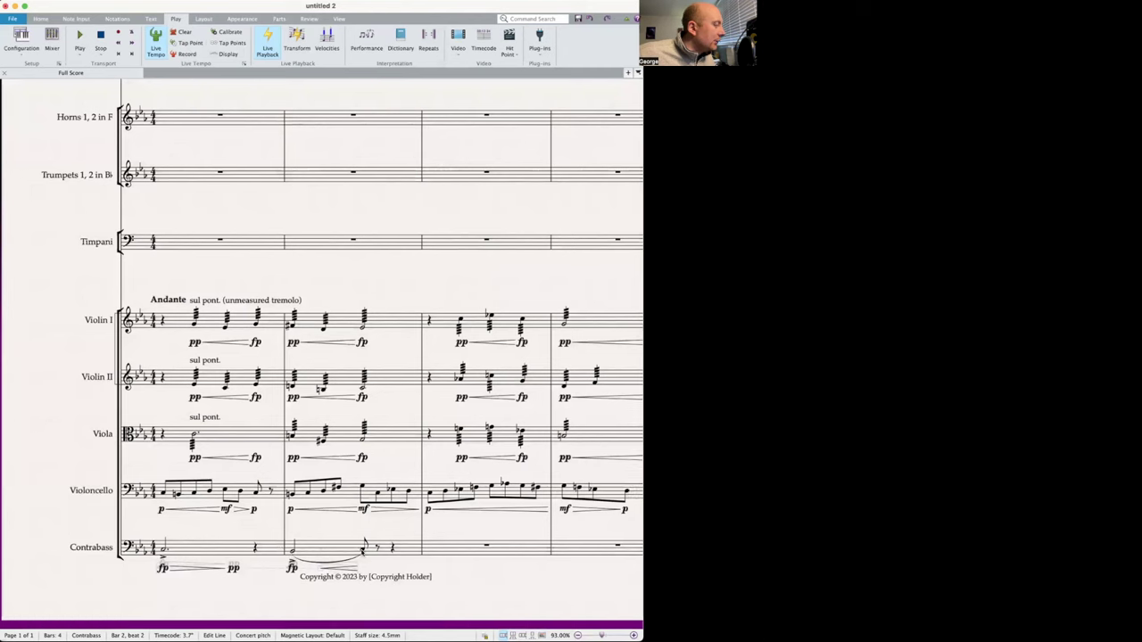
{"action": "key", "text": "ctrl+e"}
{"action": "type", "text": "mf"}
{"action": "key", "text": "Escape"}
{"action": "key", "text": "Escape"}
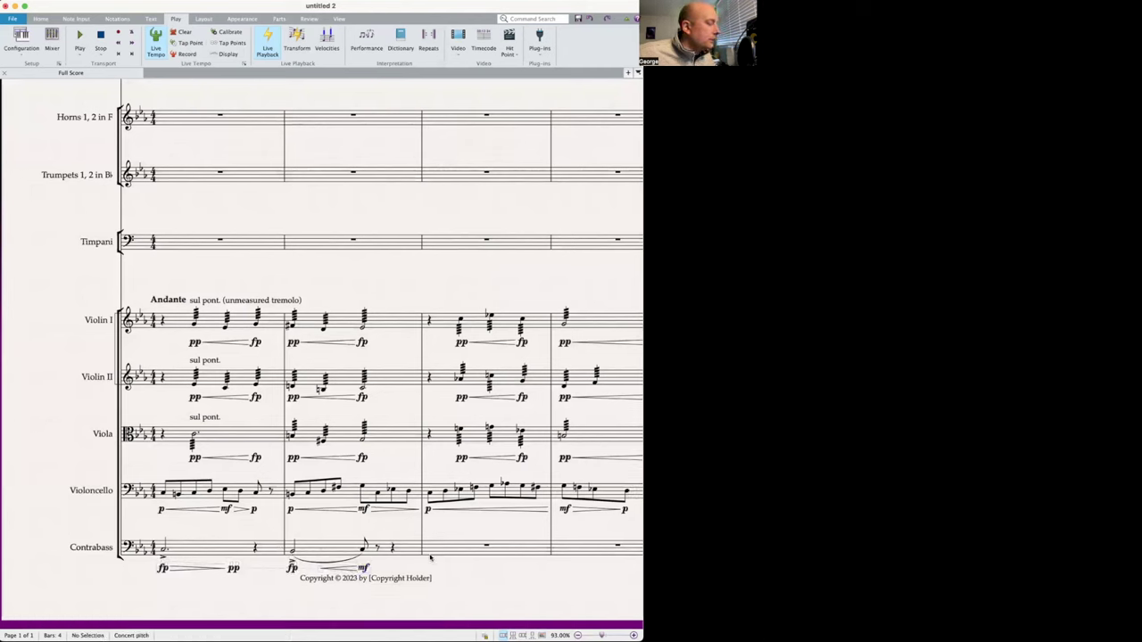
- Copy Contrabass bar 1's music into bar 3
{"action": "left_click", "coordinate": [412, 553]}
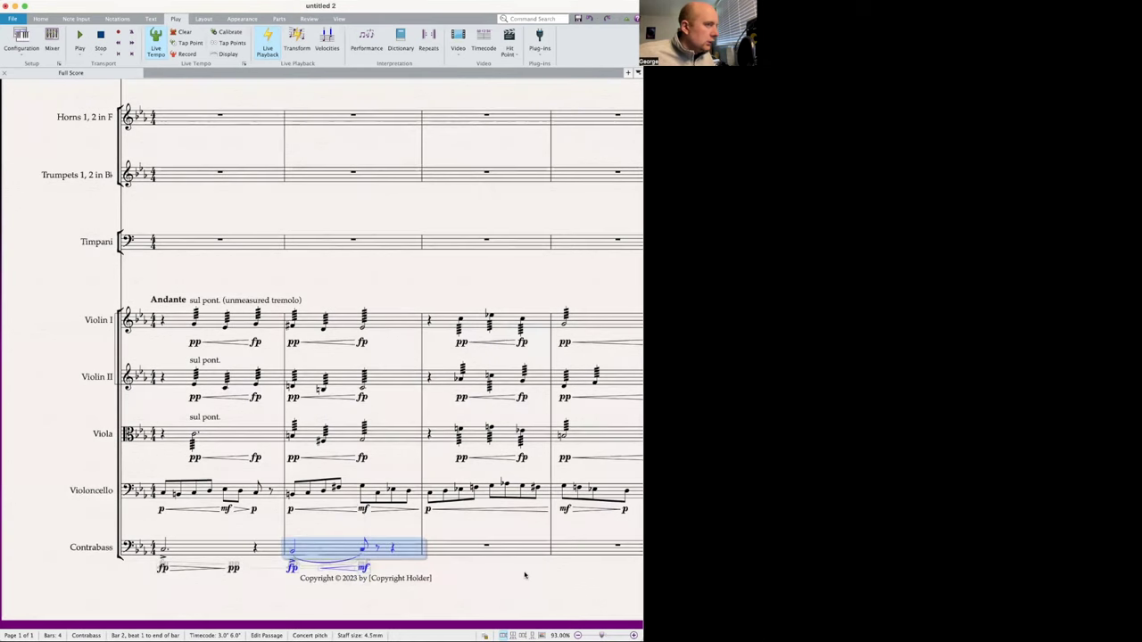
{"action": "key", "text": "Escape"}
{"action": "key", "text": "Left"}
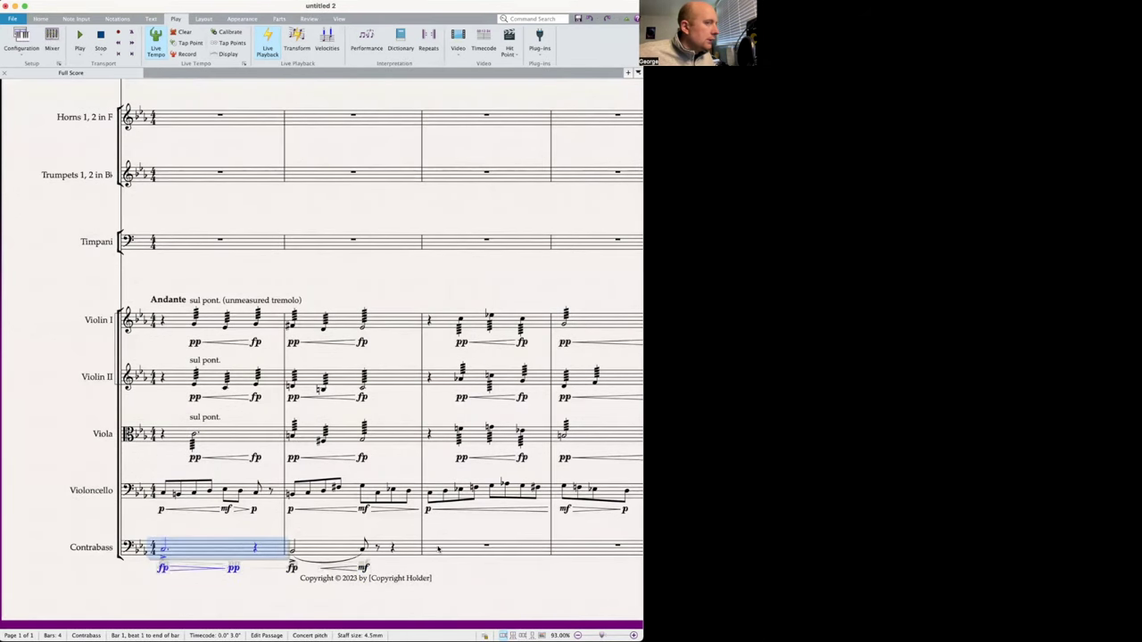
{"action": "left_click", "coordinate": [437, 551]}
{"action": "left_click", "coordinate": [511, 580]}
{"action": "scroll", "coordinate": [510, 581], "scroll_direction": "right", "scroll_amount": 3}
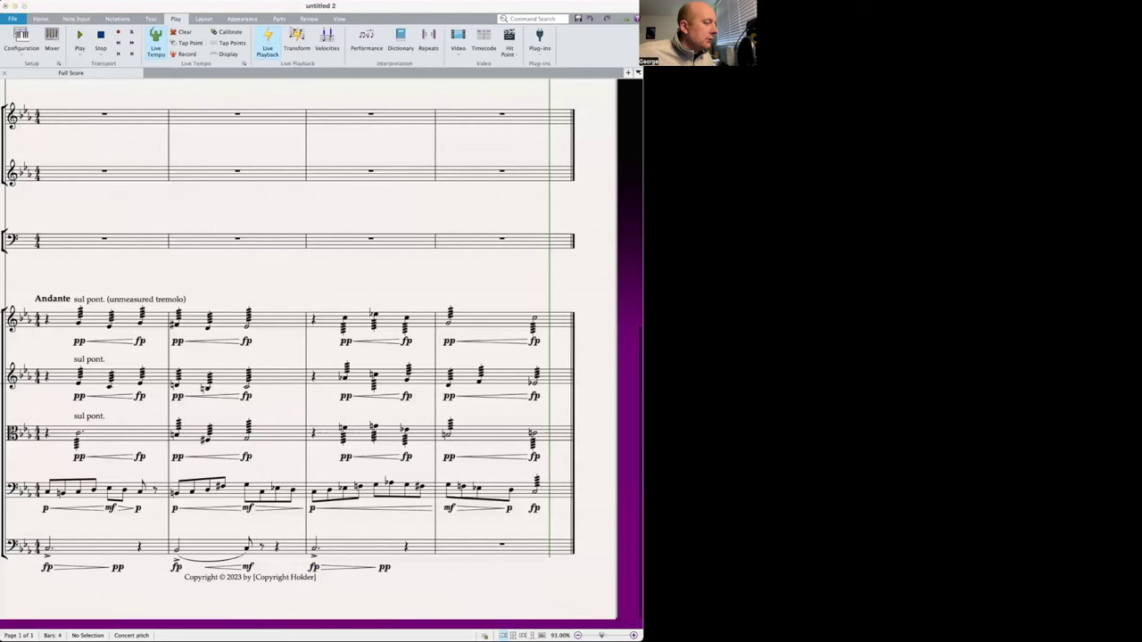
- Enter a pizz. eighth-note figure ending E, D, C2 in Contrabass bar 4
{"action": "left_click", "coordinate": [447, 544]}
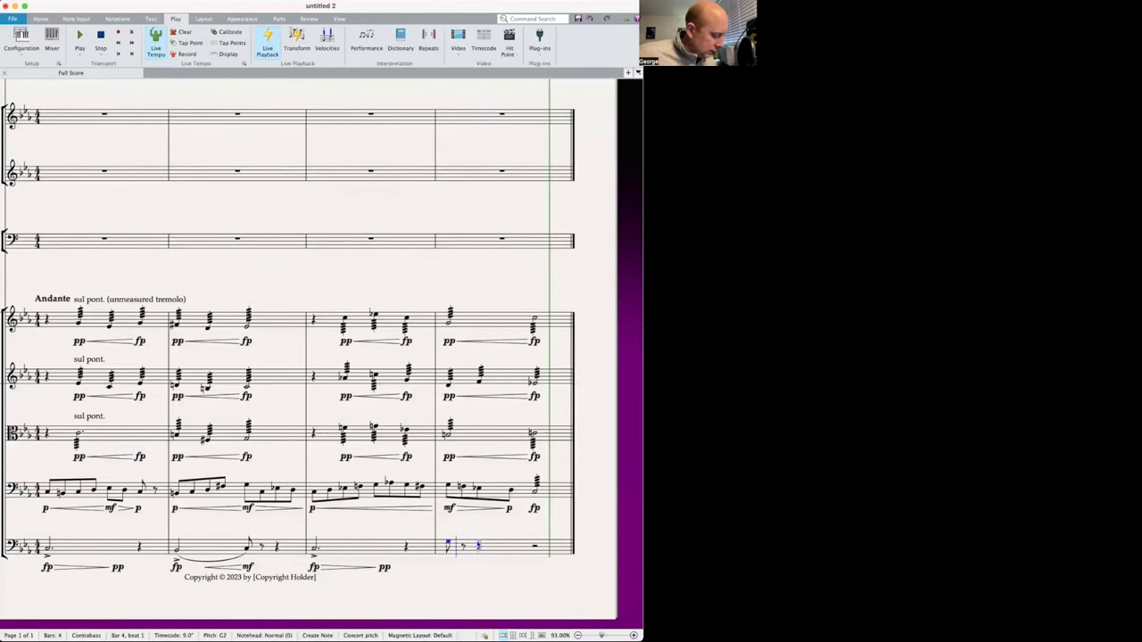
{"action": "key", "text": "shift+p"}
{"action": "type", "text": "pizz"}
{"action": "key", "text": "Return"}
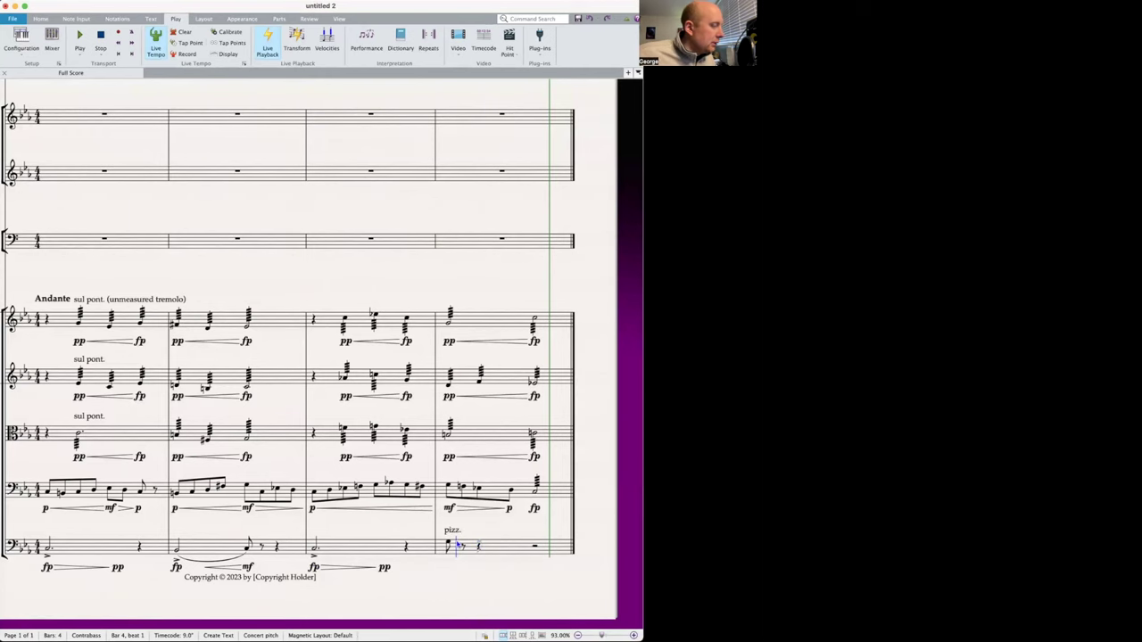
{"action": "left_click", "coordinate": [460, 546]}
{"action": "key", "text": "e"}
{"action": "key", "text": "d"}
{"action": "key", "text": "c"}
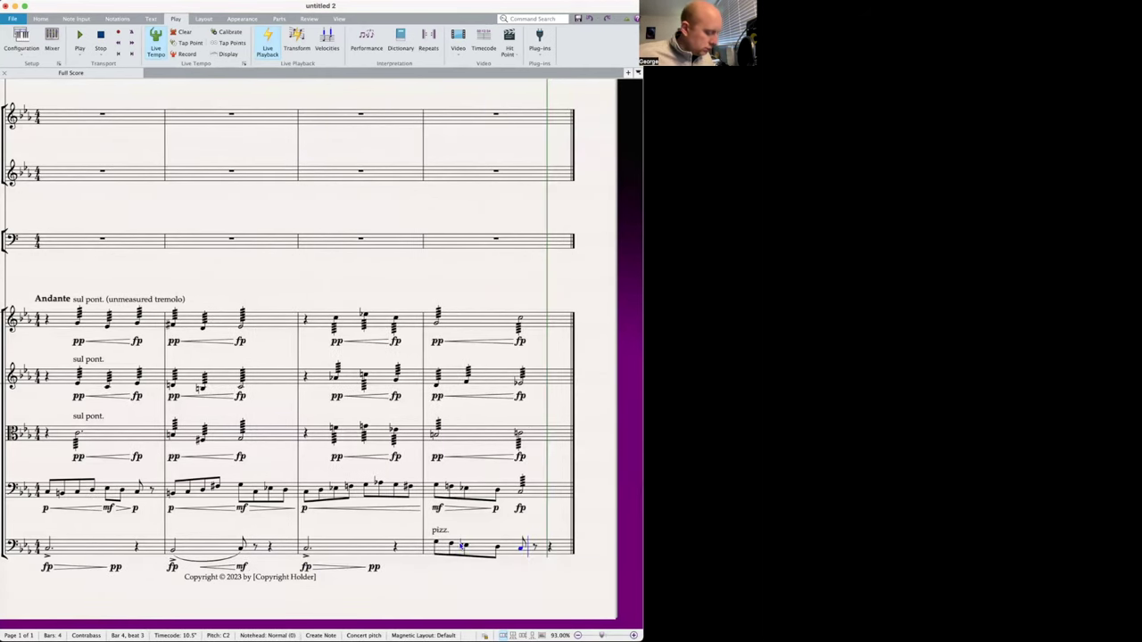
- Mark the bar 4 Contrabass figure pp on its first note and f on its last
{"action": "left_click", "coordinate": [435, 544]}
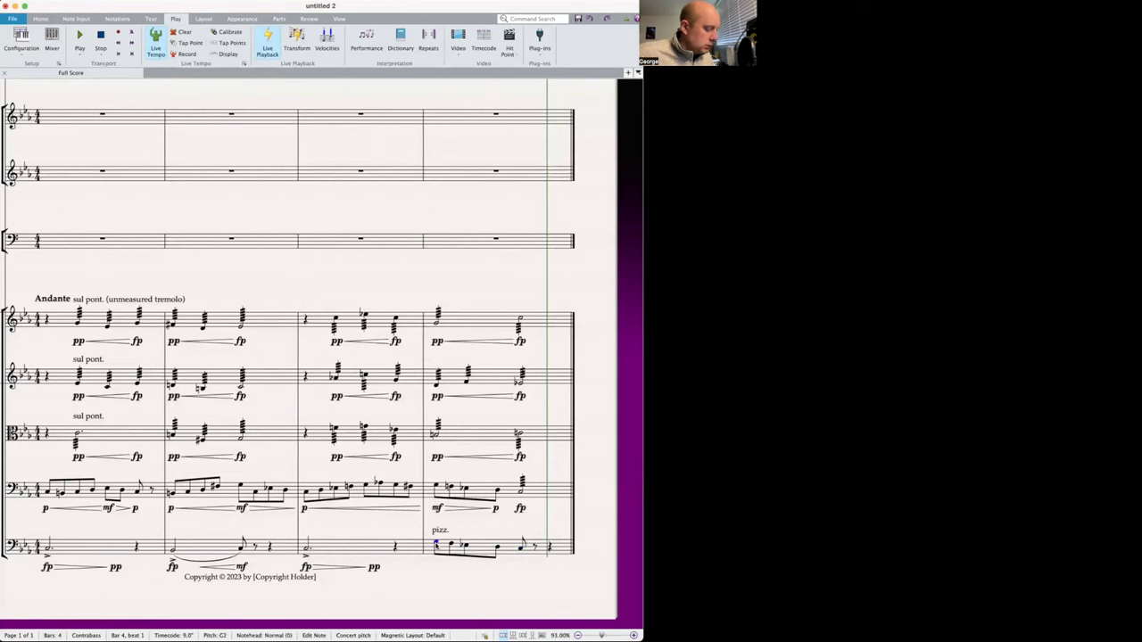
{"action": "key", "text": "super+e"}
{"action": "key", "text": "super+p"}
{"action": "key", "text": "super+p"}
{"action": "key", "text": "Escape"}
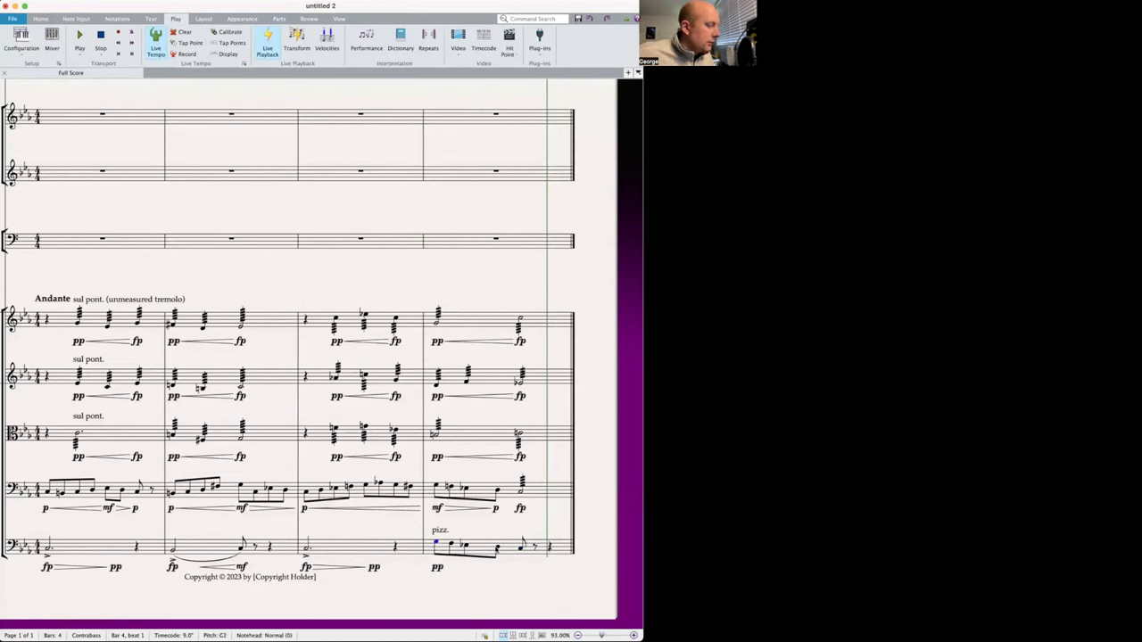
{"action": "left_click", "coordinate": [517, 551]}
{"action": "key", "text": "Escape"}
{"action": "left_click", "coordinate": [524, 552]}
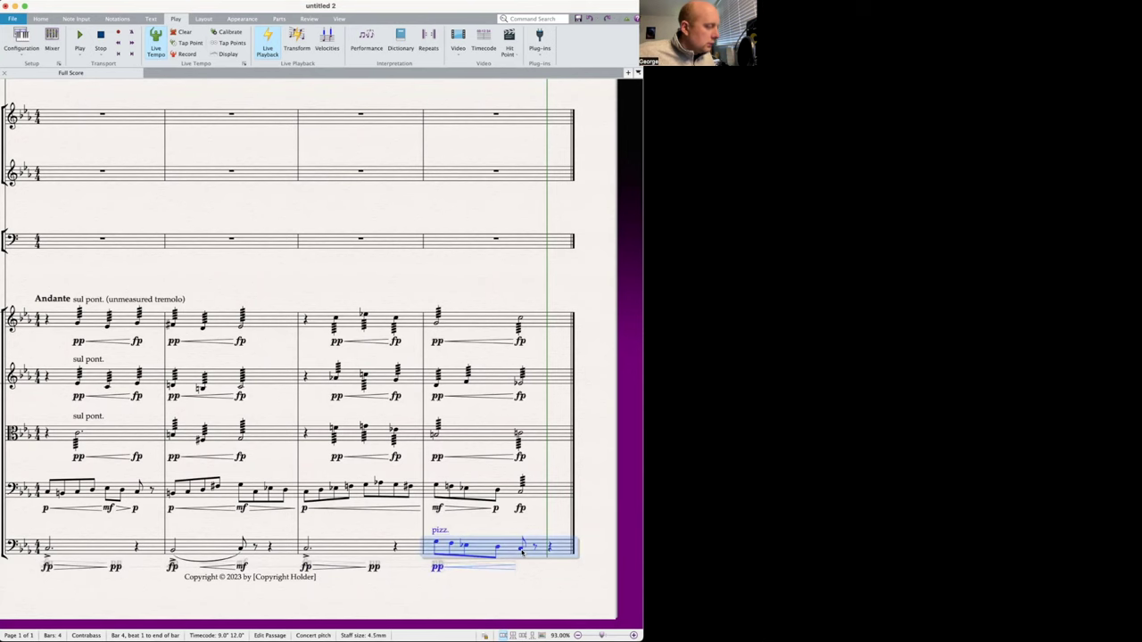
{"action": "left_click", "coordinate": [524, 551]}
{"action": "key", "text": "super+e"}
{"action": "key", "text": "super+f"}
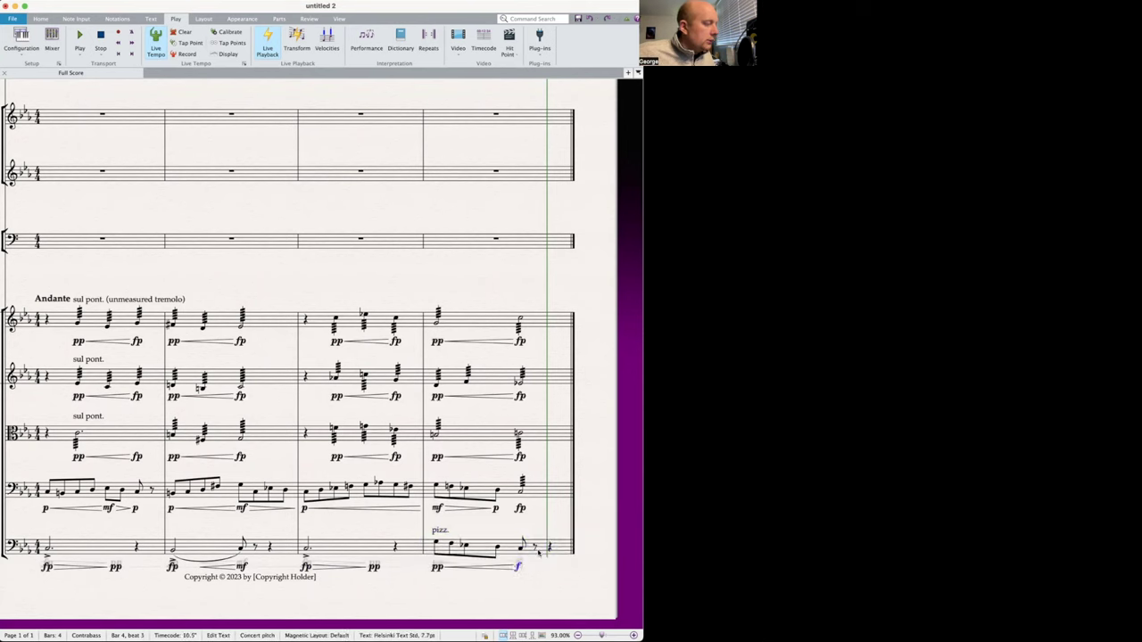
- Select bar 4 of cello and contrabass and play it back
{"action": "left_click", "coordinate": [538, 552]}
{"action": "left_click", "coordinate": [485, 493], "text": "shift"}
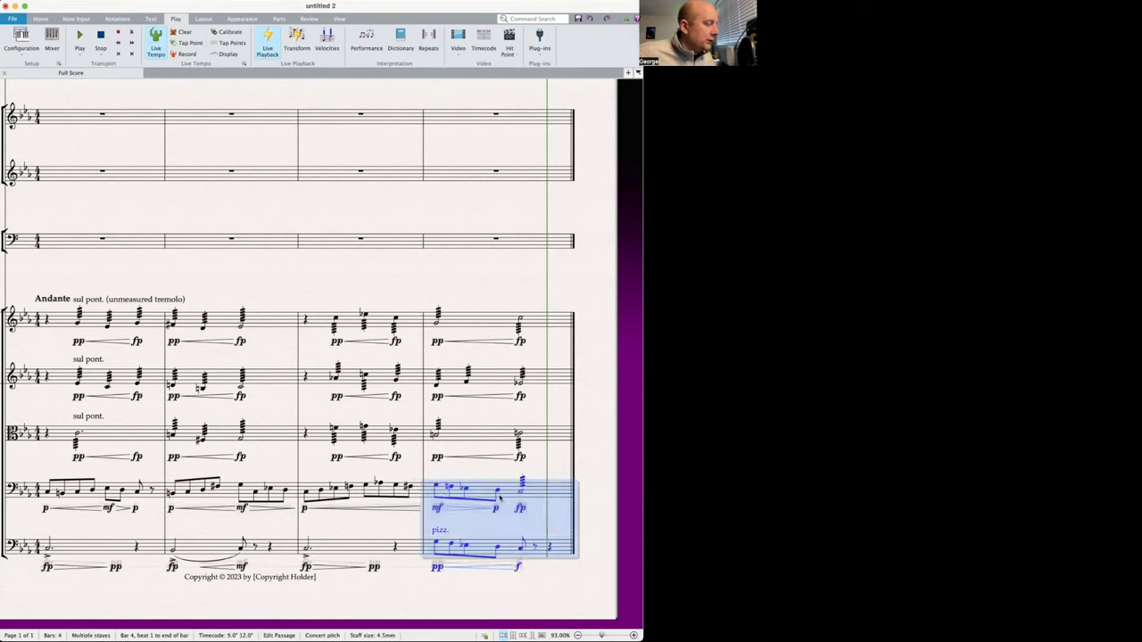
{"action": "scroll", "coordinate": [513, 509], "scroll_direction": "down", "scroll_amount": 5}
{"action": "key", "text": "space"}
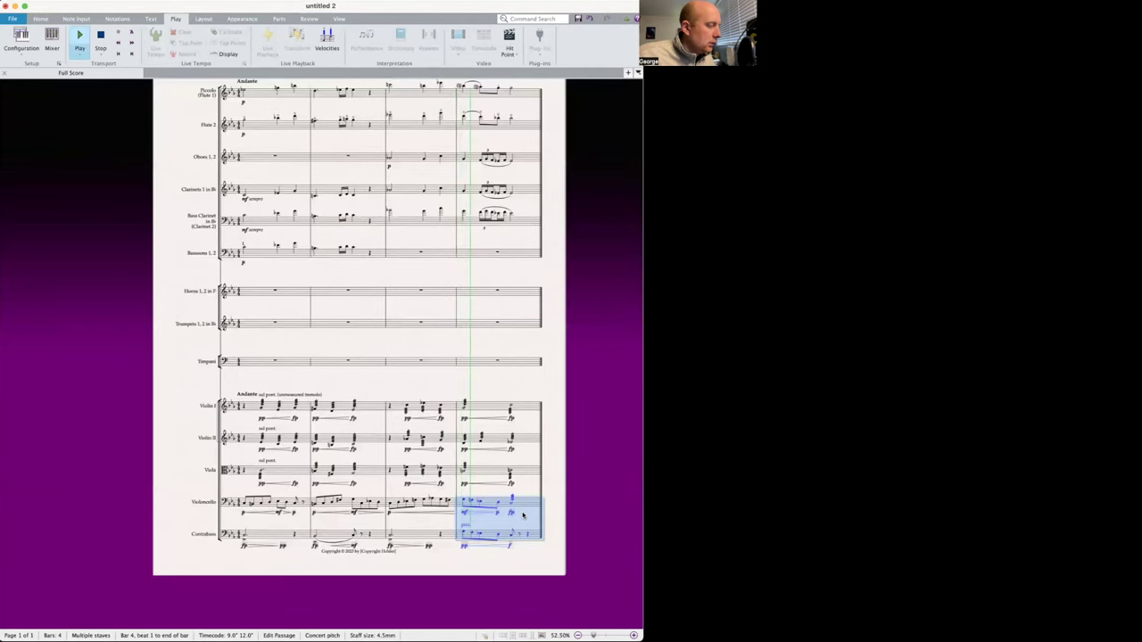
{"action": "scroll", "coordinate": [522, 515], "scroll_direction": "up", "scroll_amount": 3}
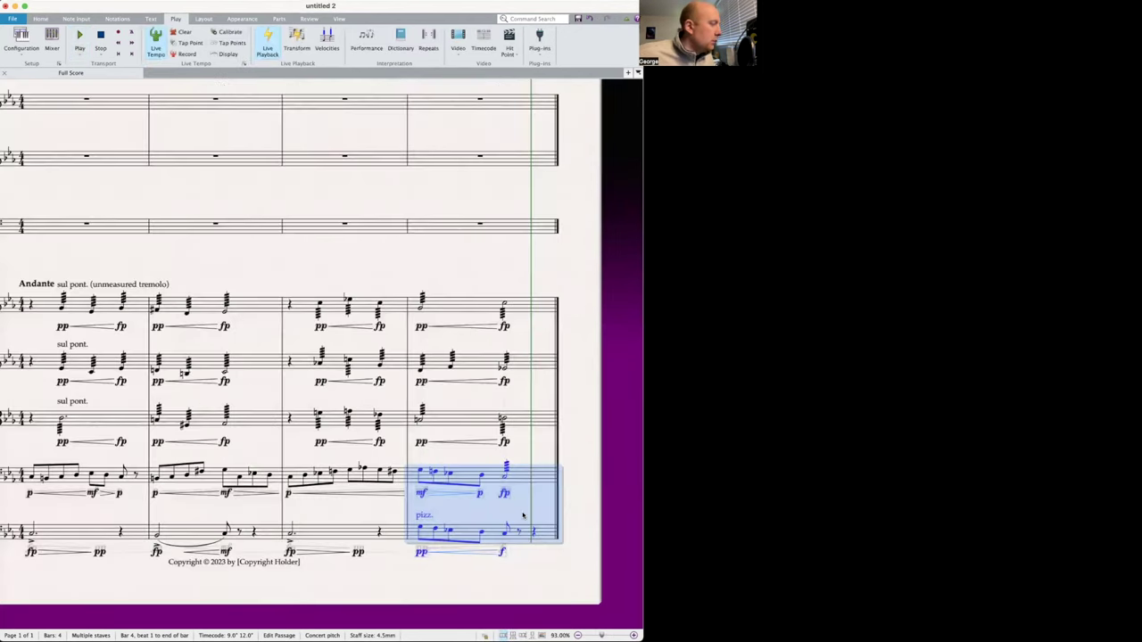
{"action": "left_click", "coordinate": [49, 491]}
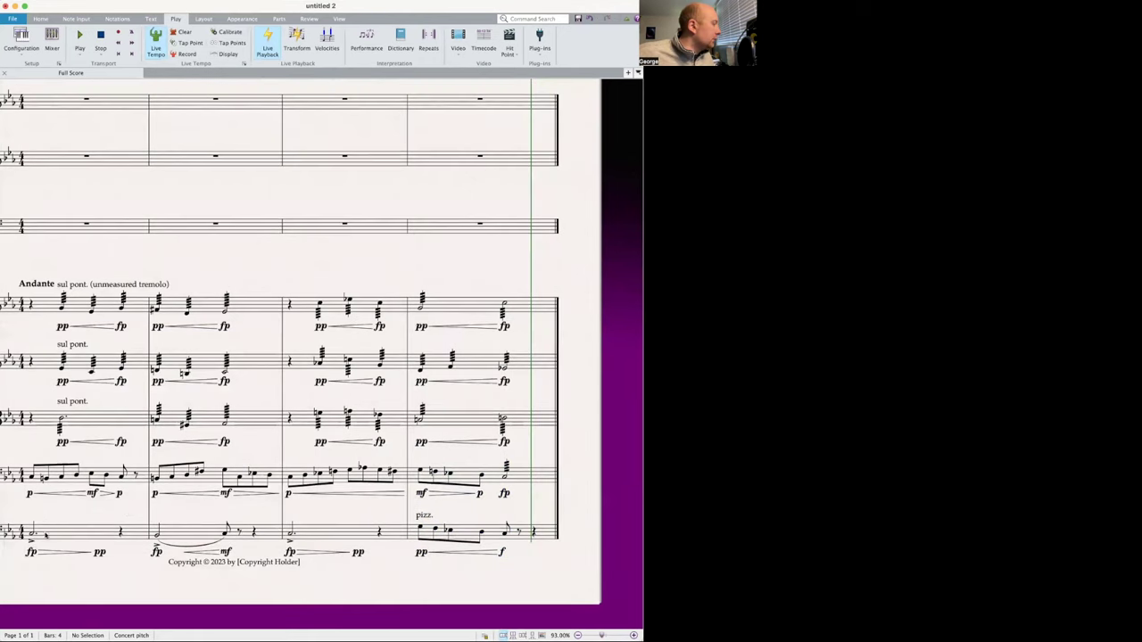
{"action": "left_click", "coordinate": [45, 314], "text": "shift"}
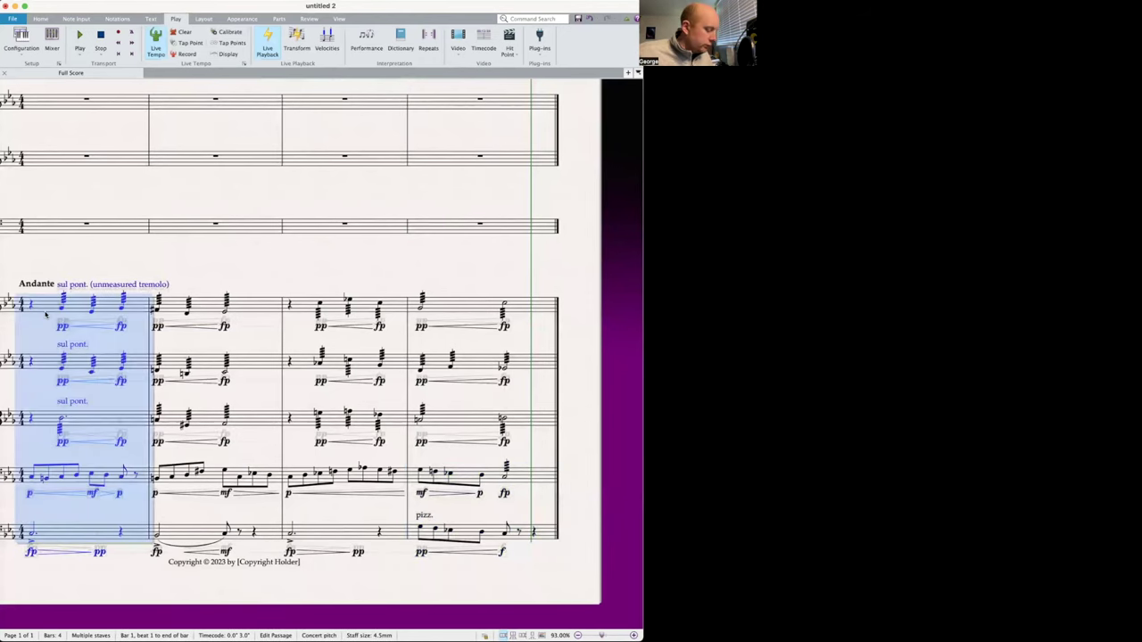
{"action": "key", "text": "super+minus"}
{"action": "key", "text": "space"}
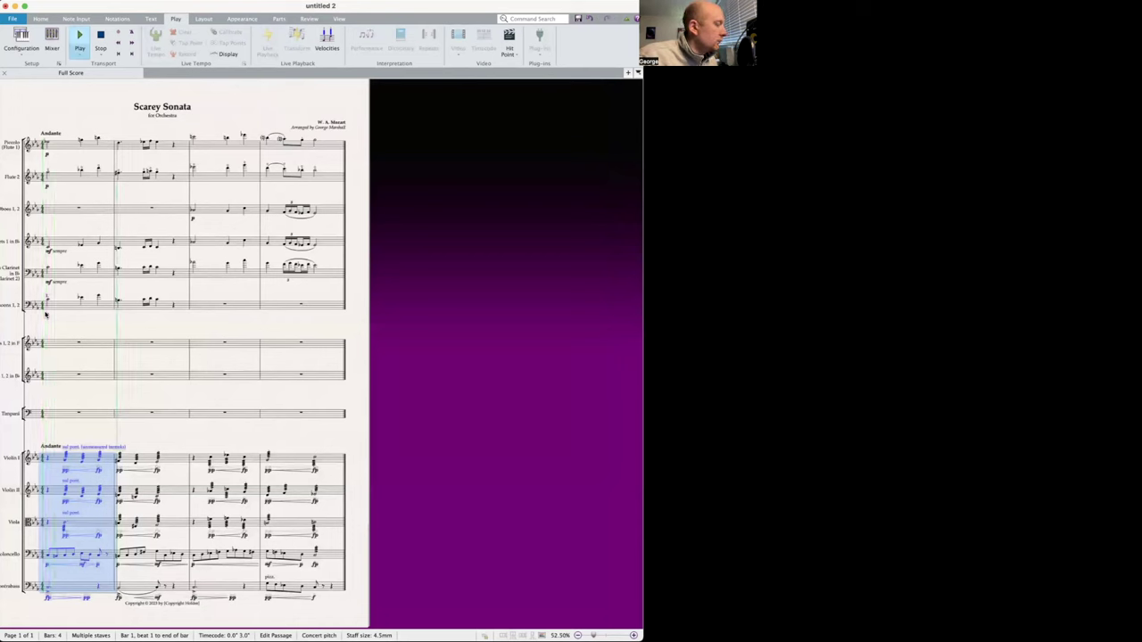
{"action": "key", "text": "space"}
{"action": "scroll", "coordinate": [46, 314], "scroll_direction": "up", "scroll_amount": 5}
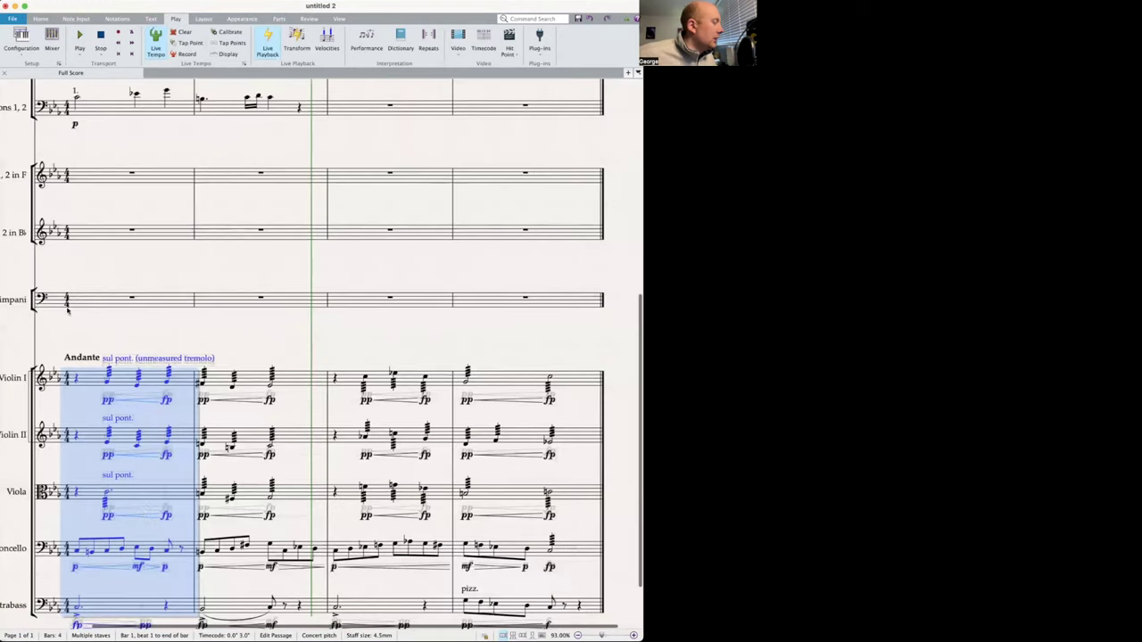
{"action": "left_click", "coordinate": [202, 607]}
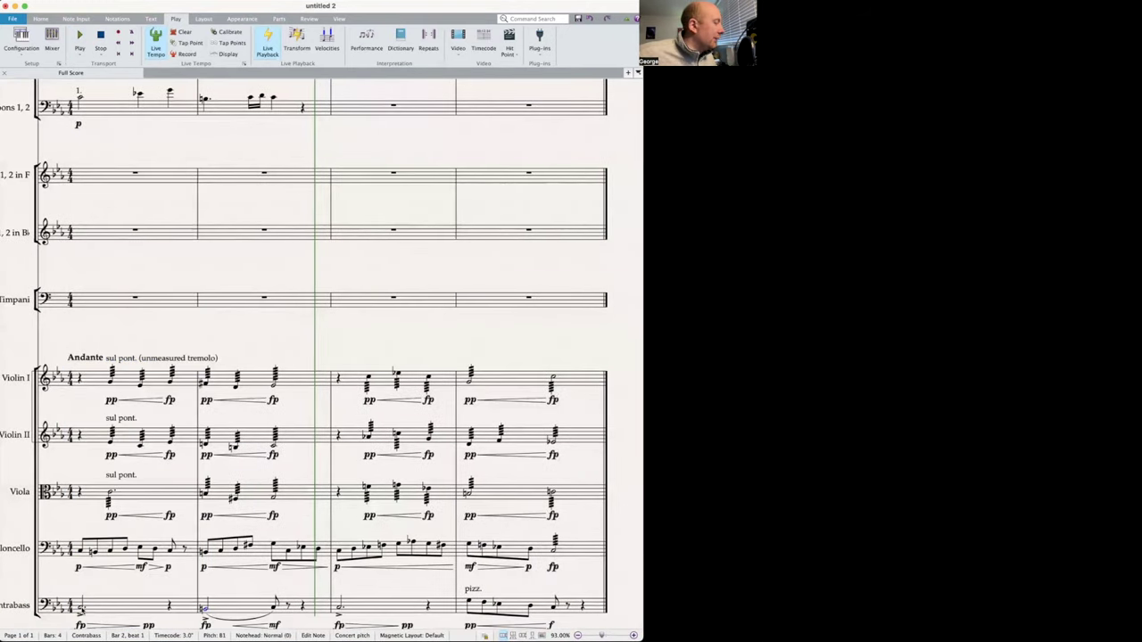
{"action": "left_click", "coordinate": [87, 610]}
{"action": "left_click", "coordinate": [89, 379], "text": "shift"}
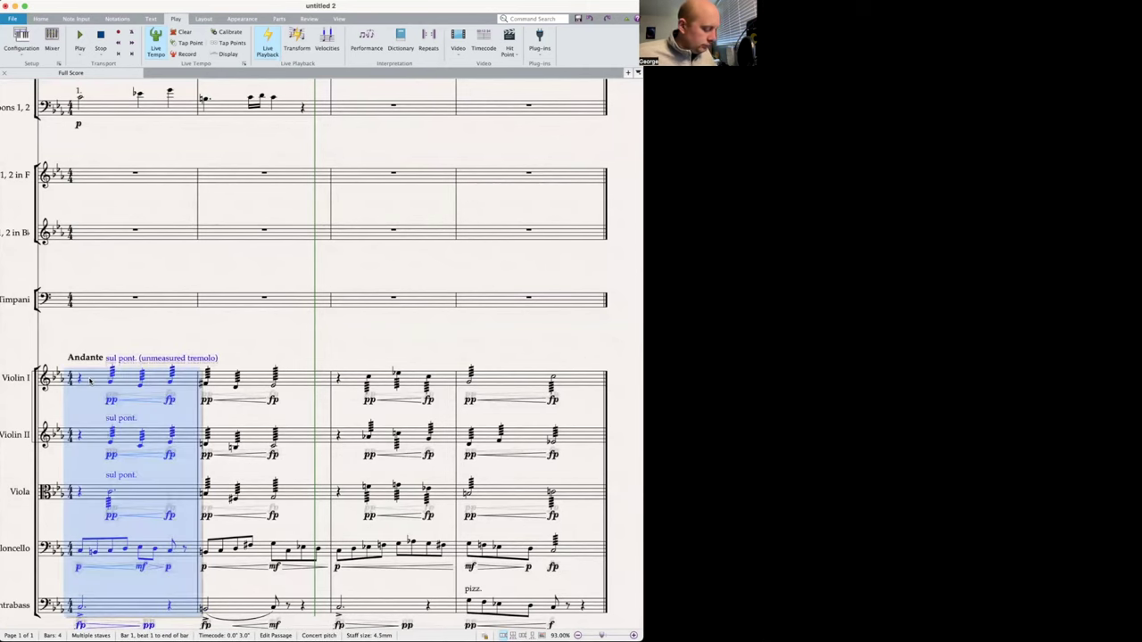
{"action": "key", "text": "space"}
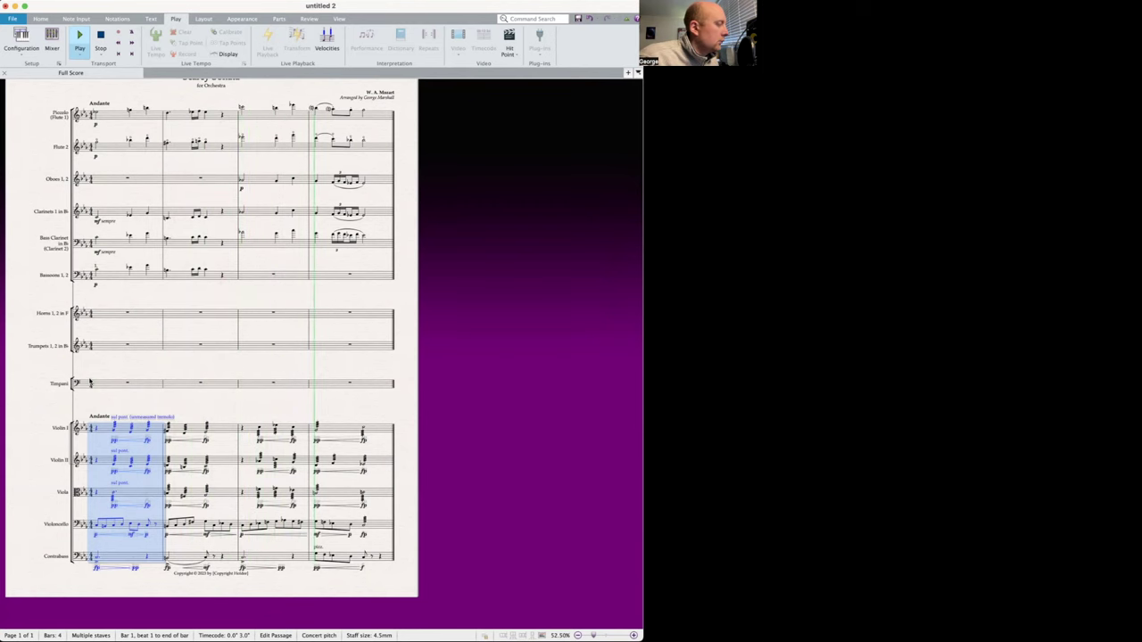
{"action": "key", "text": "space"}
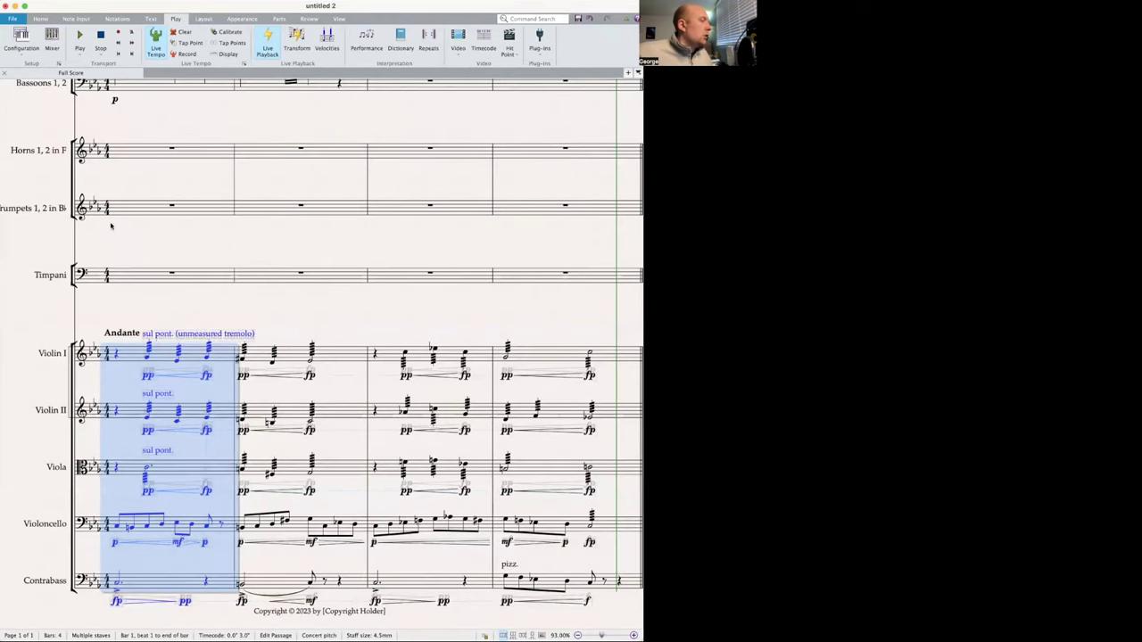
{"action": "key", "text": "Escape"}
{"action": "left_click", "coordinate": [118, 581]}
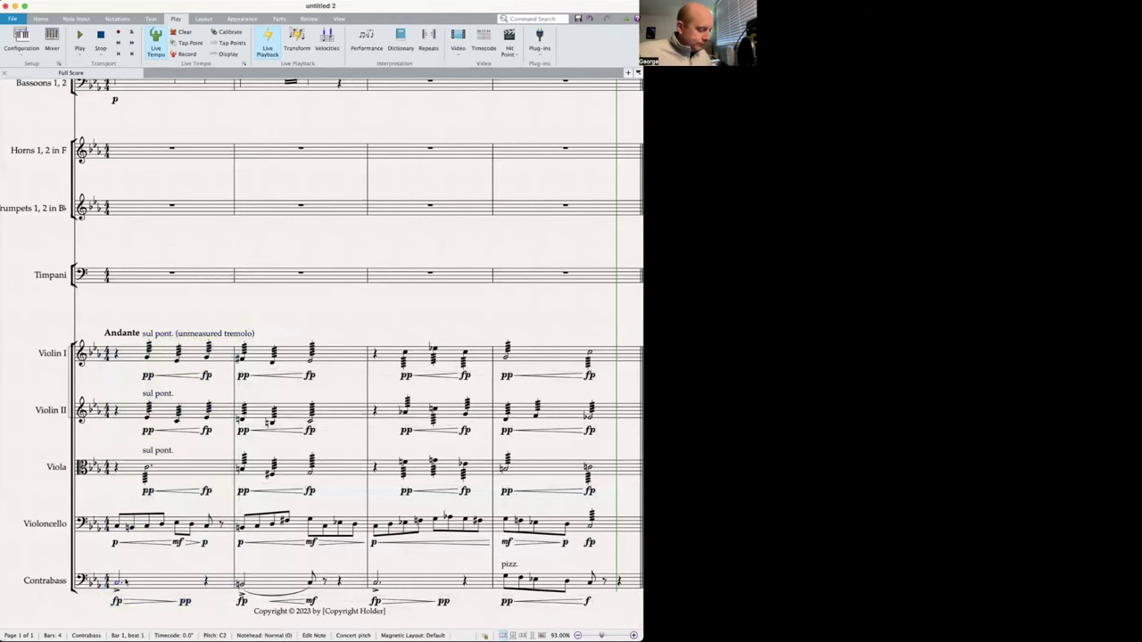
{"action": "key", "text": "space"}
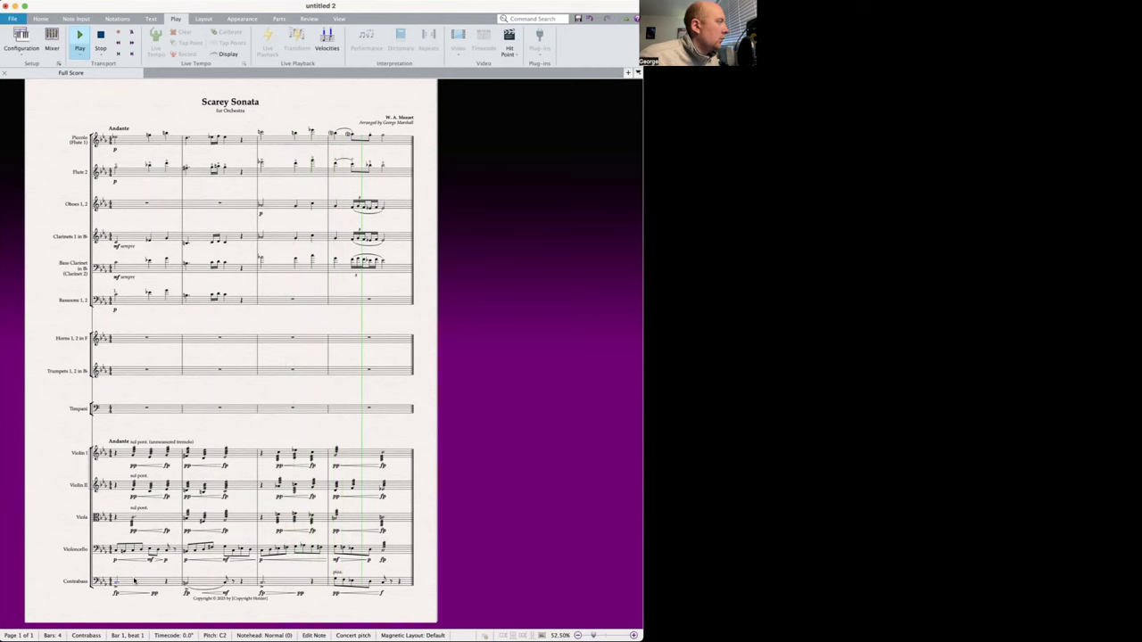
{"action": "scroll", "coordinate": [134, 581], "scroll_direction": "up", "scroll_amount": 3}
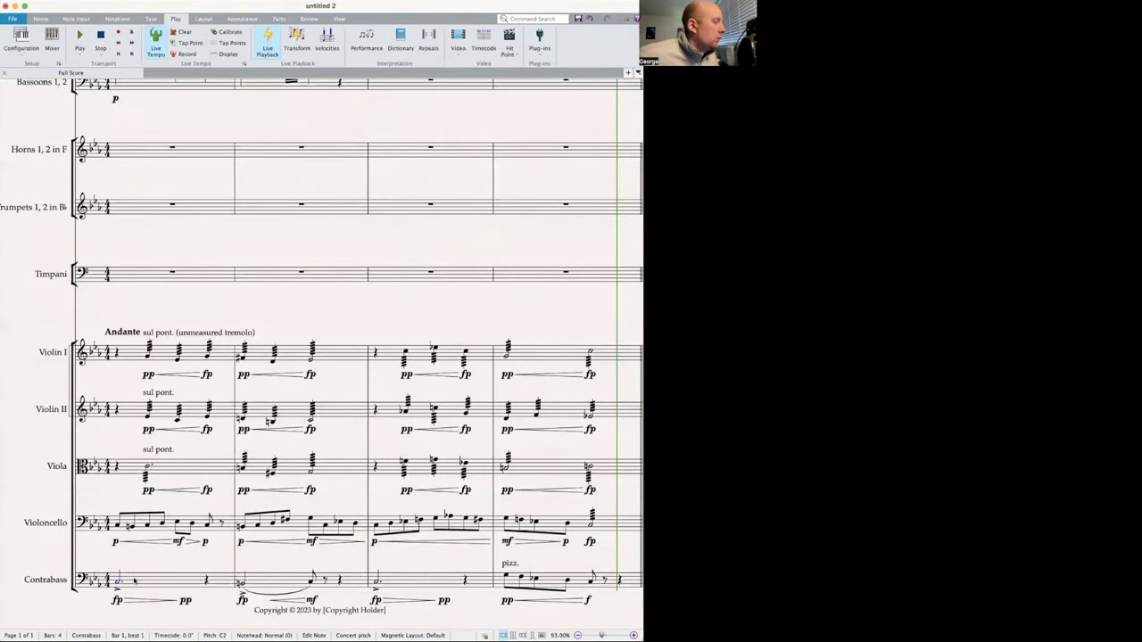
{"action": "scroll", "coordinate": [346, 345], "scroll_direction": "up", "scroll_amount": 1}
{"action": "scroll", "coordinate": [346, 346], "scroll_direction": "up", "scroll_amount": 10}
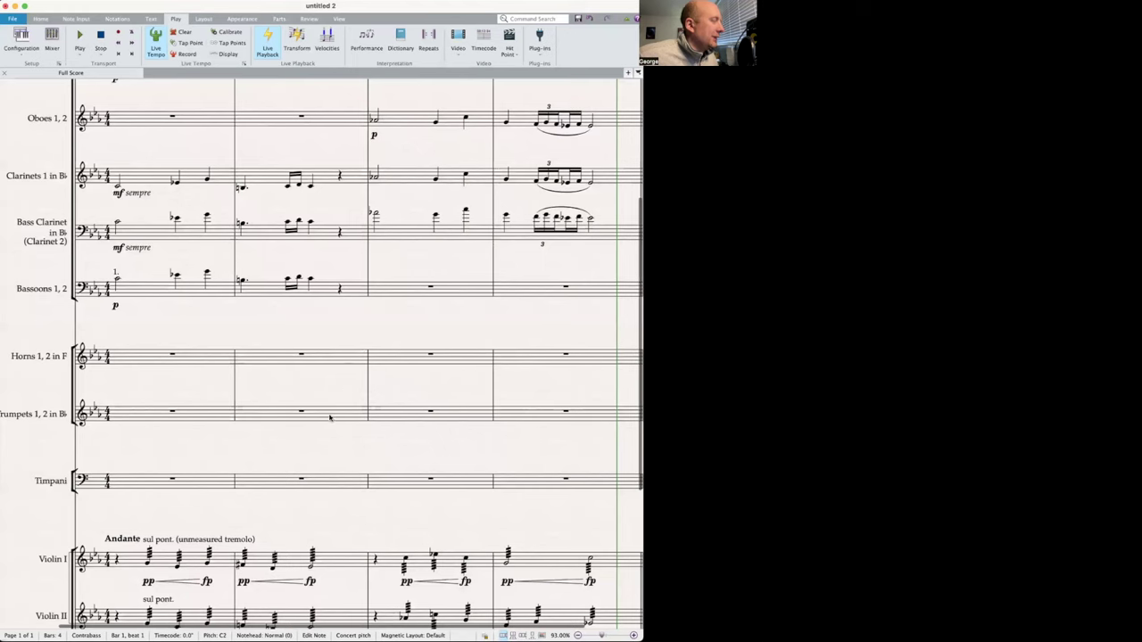
{"action": "scroll", "coordinate": [334, 420], "scroll_direction": "down", "scroll_amount": 1}
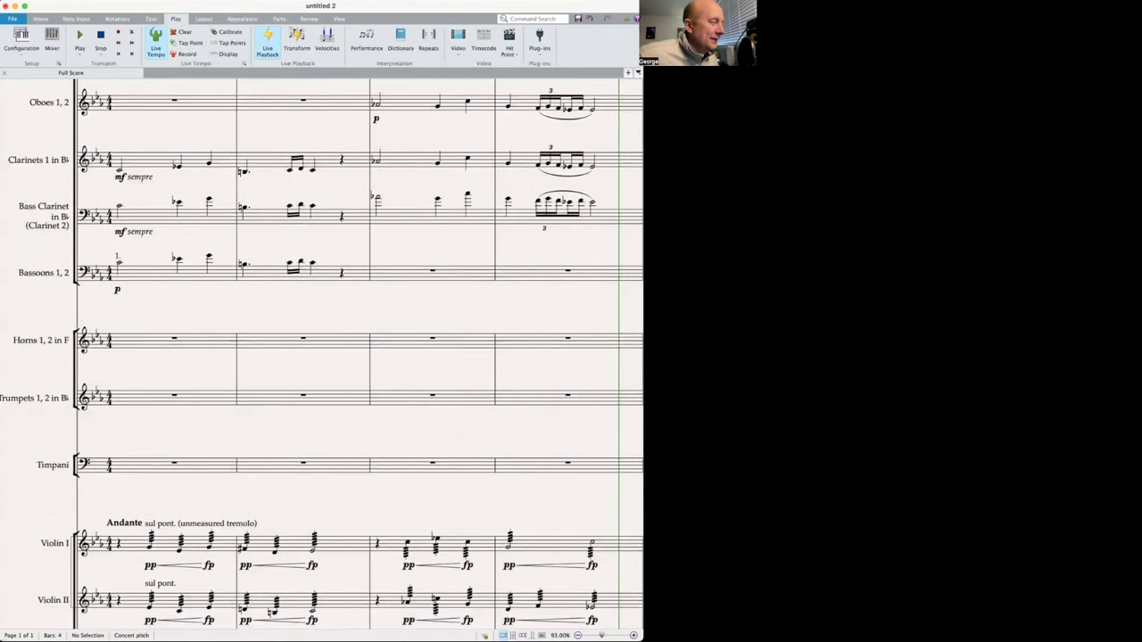
{"action": "scroll", "coordinate": [352, 365], "scroll_direction": "up", "scroll_amount": 1}
{"action": "scroll", "coordinate": [347, 378], "scroll_direction": "up", "scroll_amount": 1}
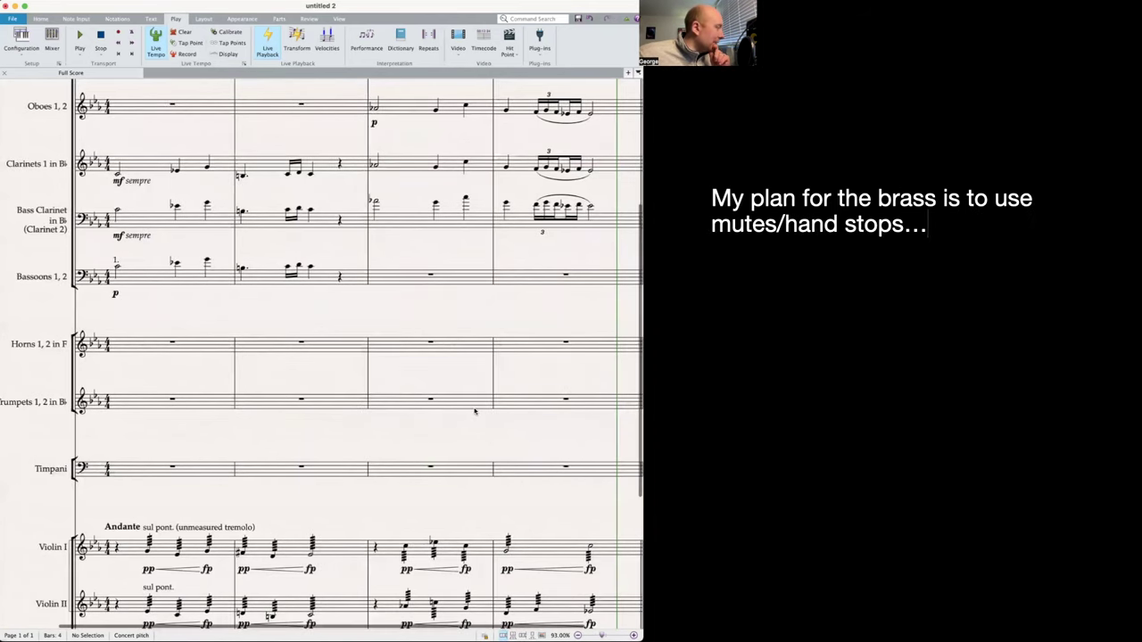
{"action": "scroll", "coordinate": [482, 450], "scroll_direction": "left", "scroll_amount": 2}
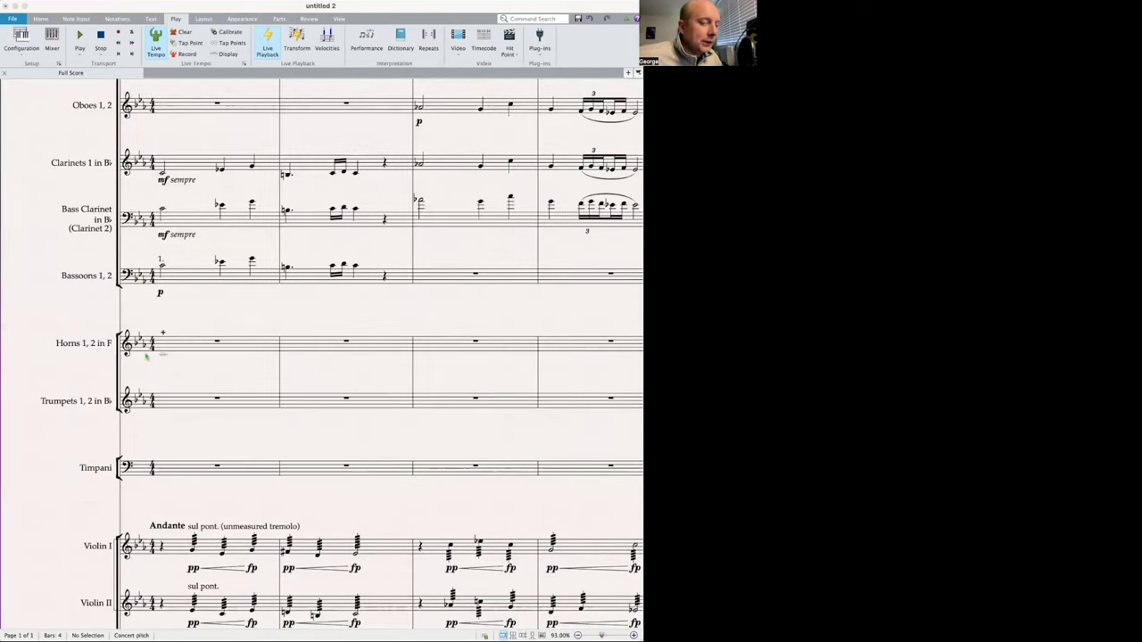
- Enter slurred horn notes from bar 1 through bar 4, redoing the misplaced bar 2 note
{"action": "left_click", "coordinate": [146, 356]}
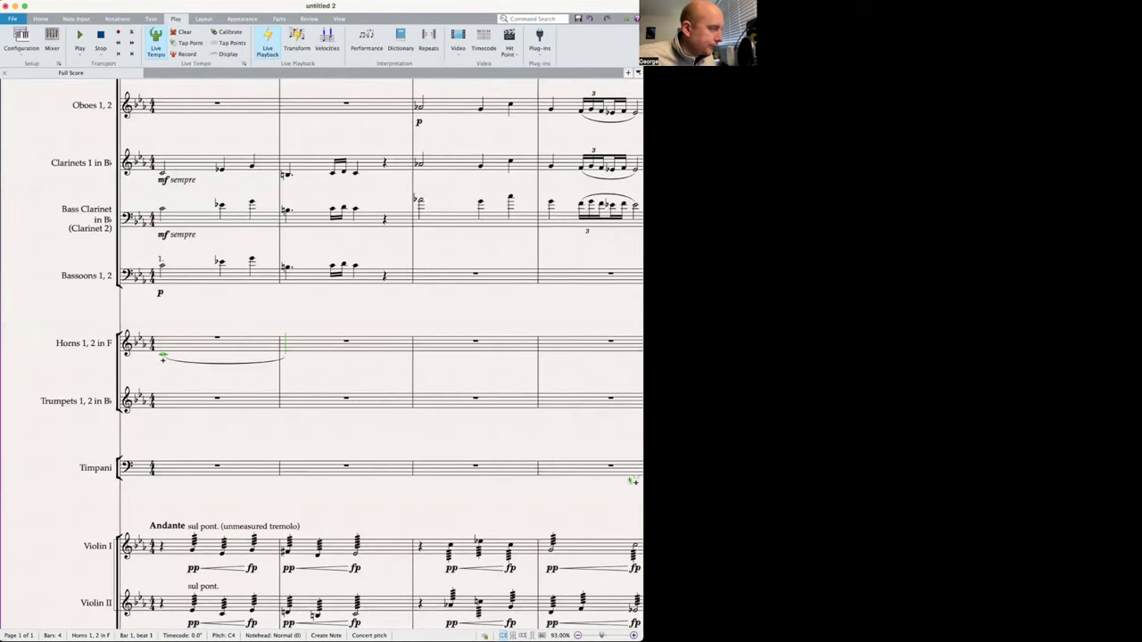
{"action": "key", "text": "s"}
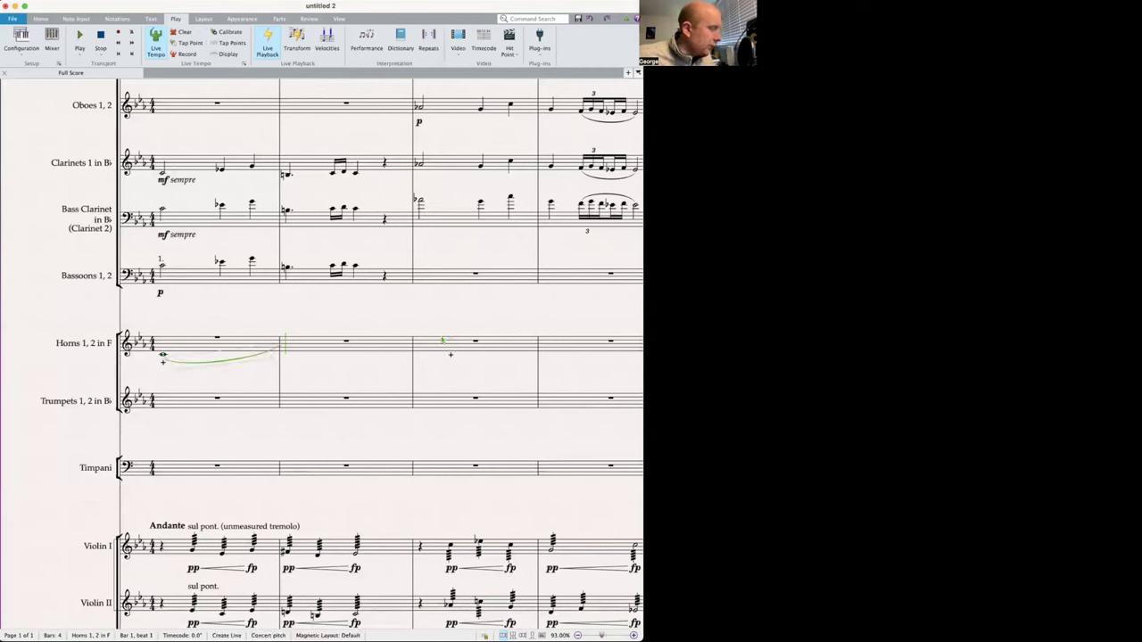
{"action": "left_click", "coordinate": [287, 366]}
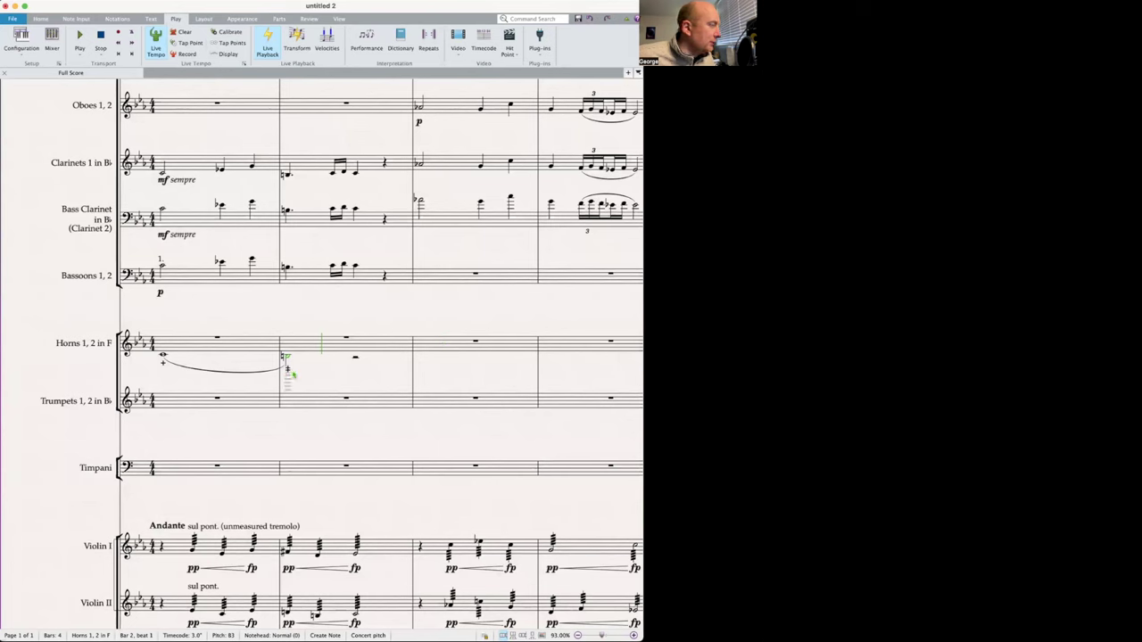
{"action": "left_click", "coordinate": [353, 361]}
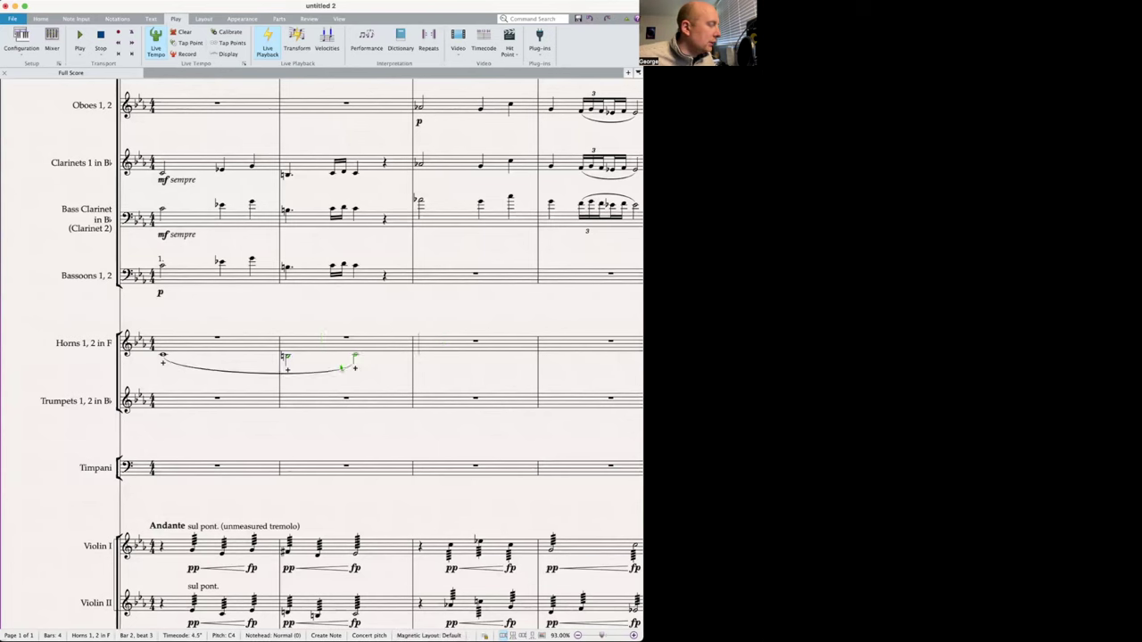
{"action": "key", "text": "super+z"}
{"action": "left_click", "coordinate": [353, 361]}
{"action": "key", "text": "c"}
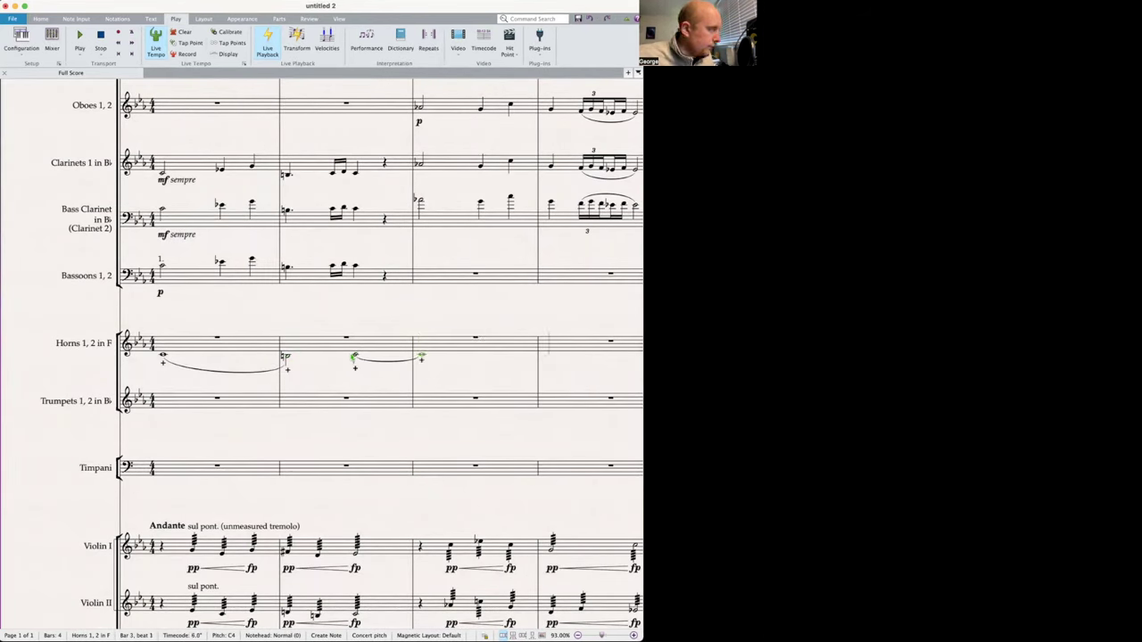
{"action": "key", "text": "c"}
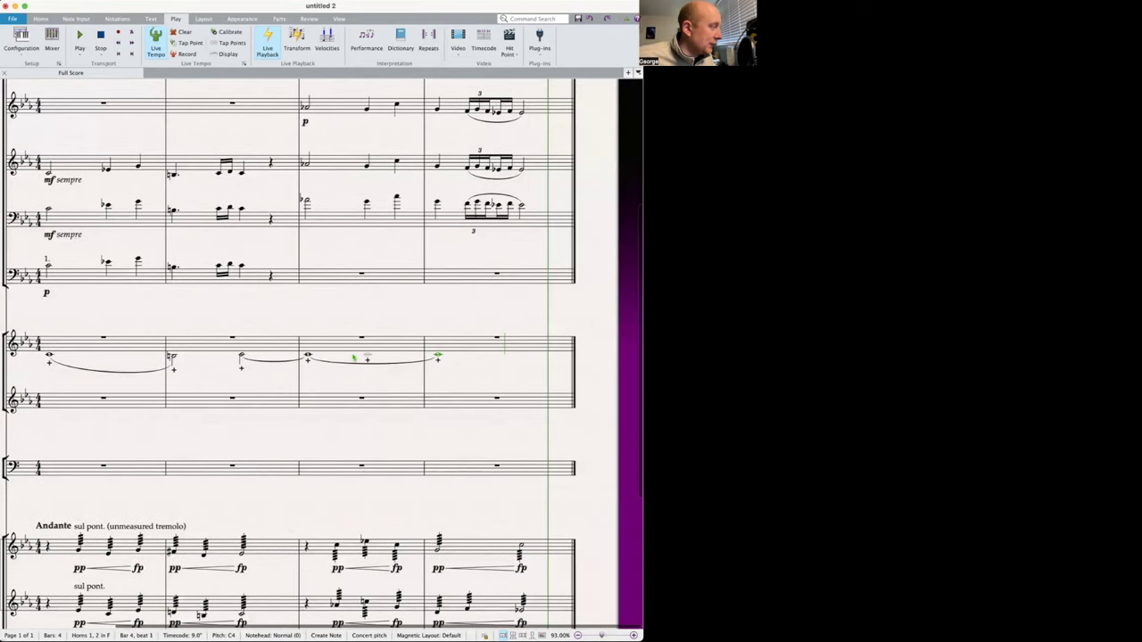
{"action": "scroll", "coordinate": [183, 375], "scroll_direction": "left", "scroll_amount": 3}
{"action": "key", "text": "Escape"}
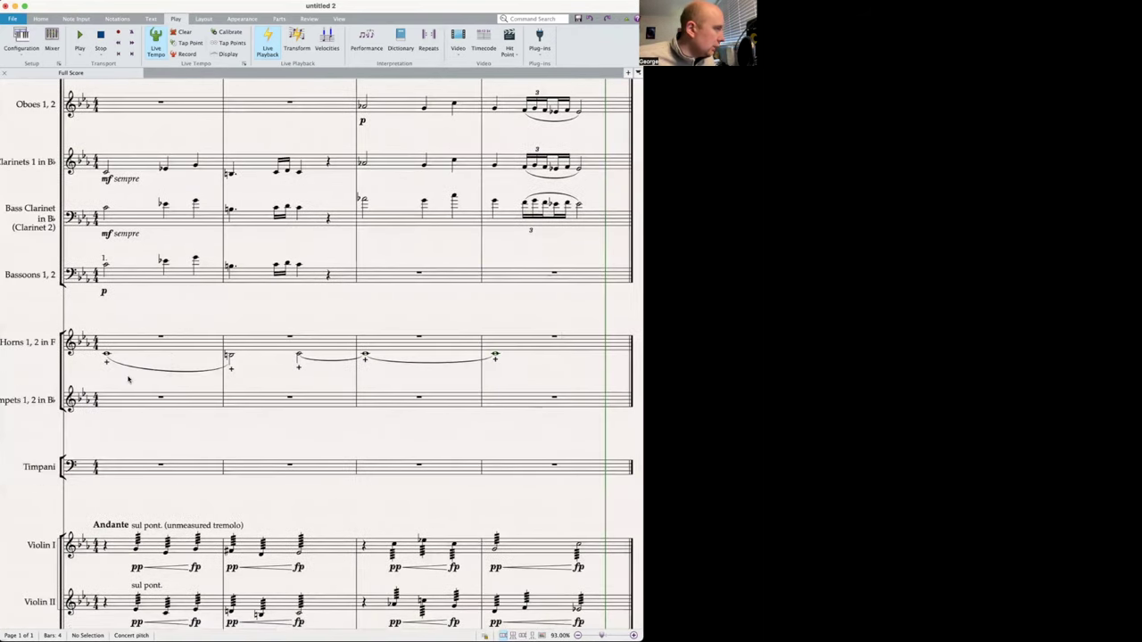
- Add a 'pp sempre' marking under the first horn note
{"action": "left_click", "coordinate": [106, 358]}
{"action": "key", "text": "shift+x"}
{"action": "type", "text": "sc"}
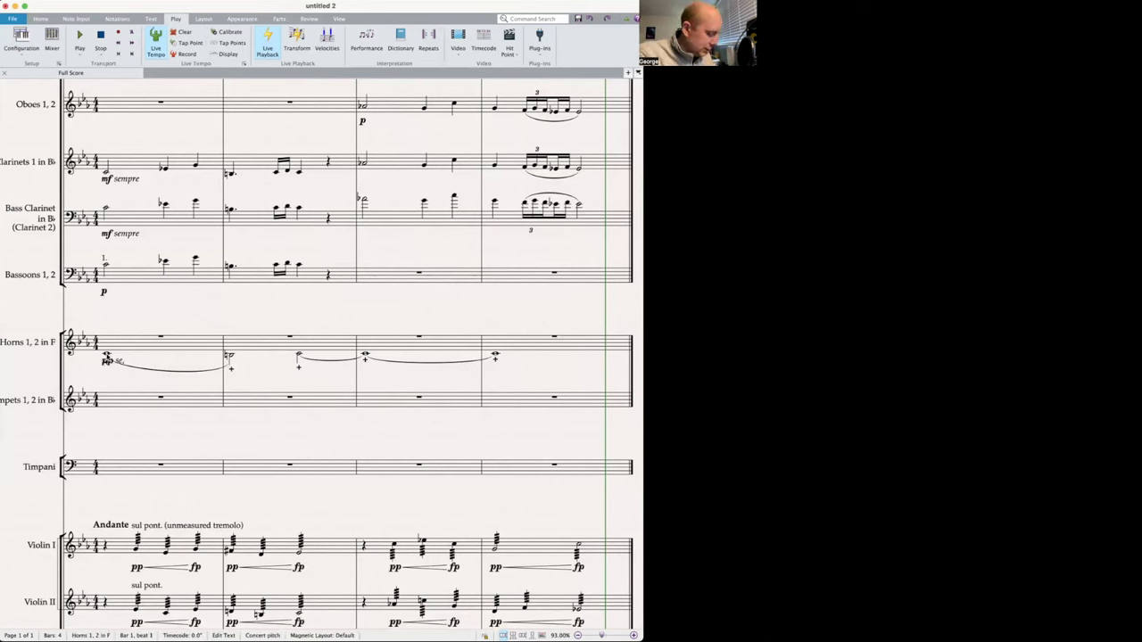
{"action": "type", "text": "mpre"}
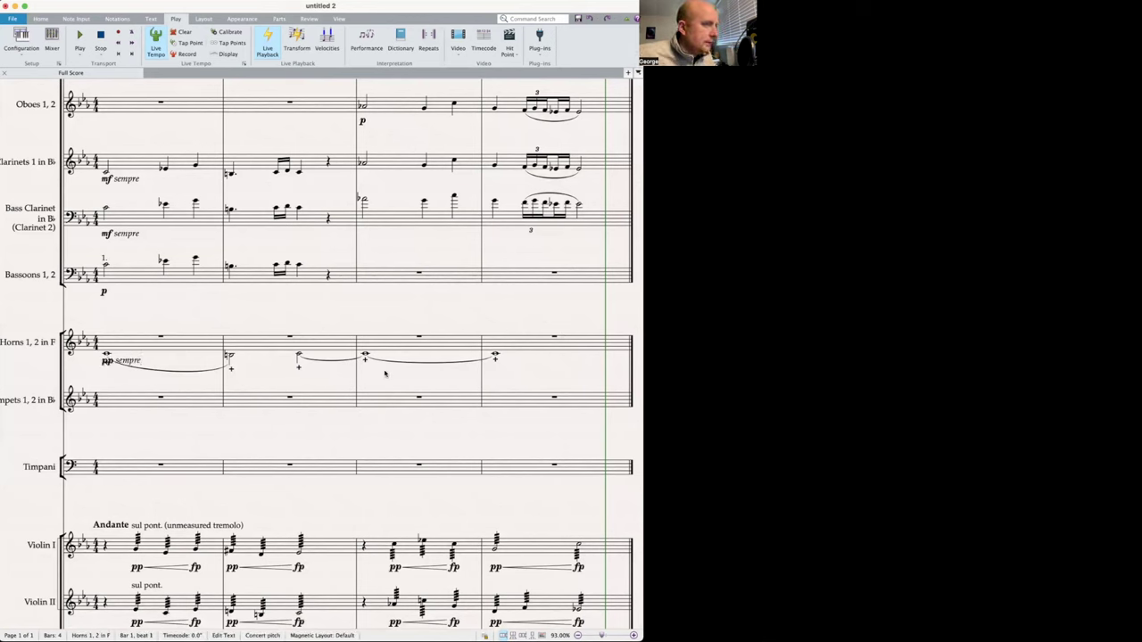
{"action": "left_click", "coordinate": [393, 376]}
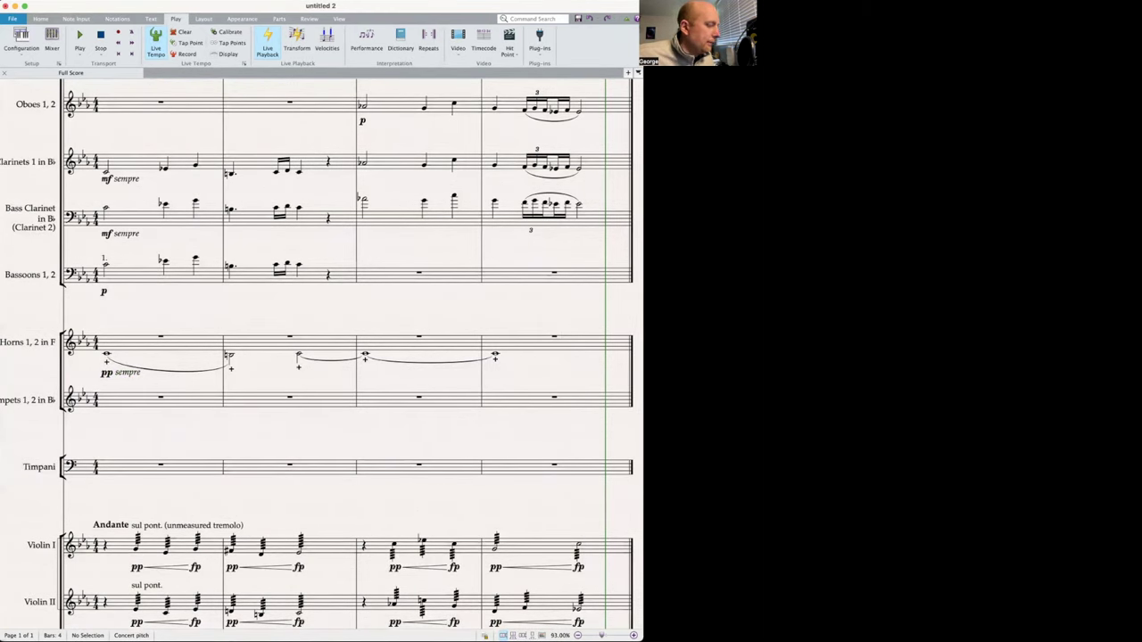
- Enter the remaining slurred horn notes from bar 1 beat 3 through bar 4 beat 3
{"action": "double_click", "coordinate": [177, 361]}
{"action": "key", "text": "d"}
{"action": "key", "text": "s"}
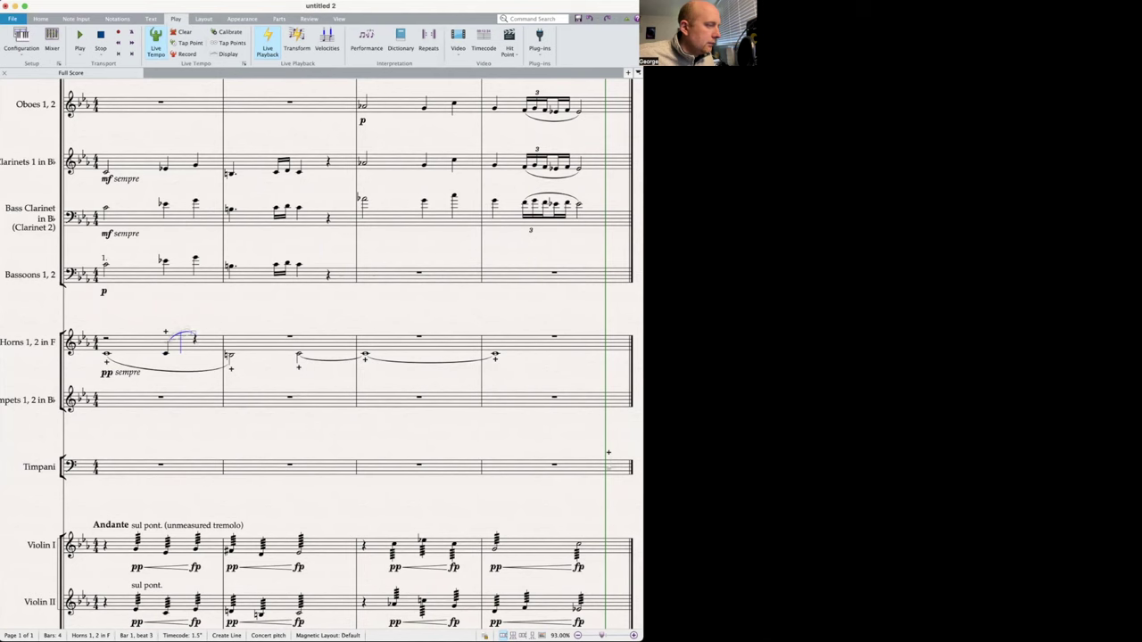
{"action": "key", "text": "f"}
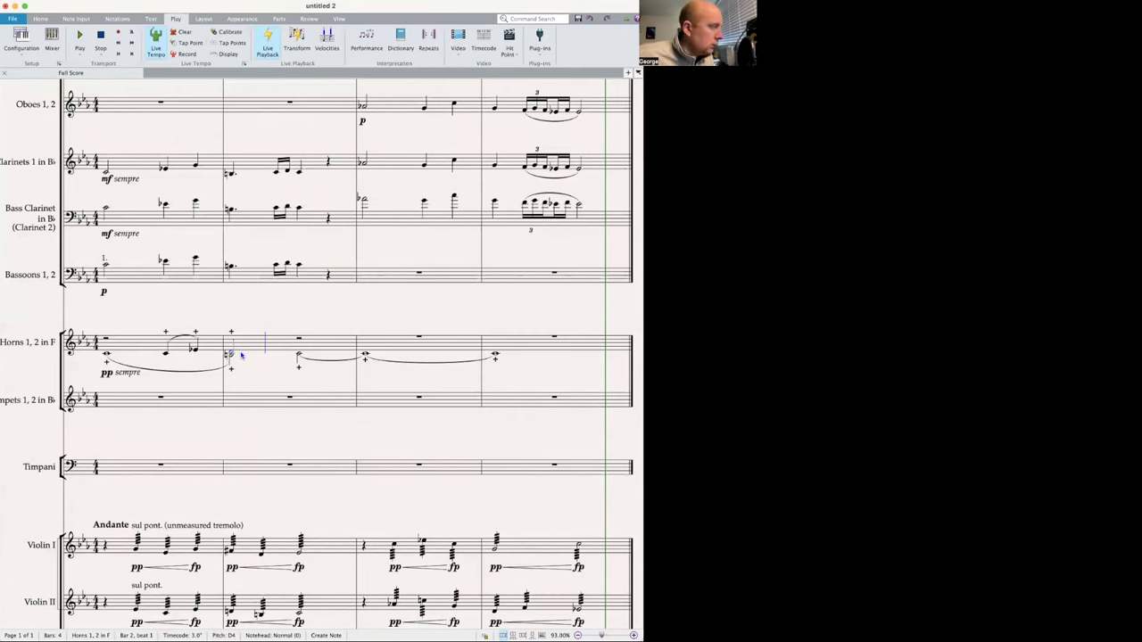
{"action": "key", "text": "e"}
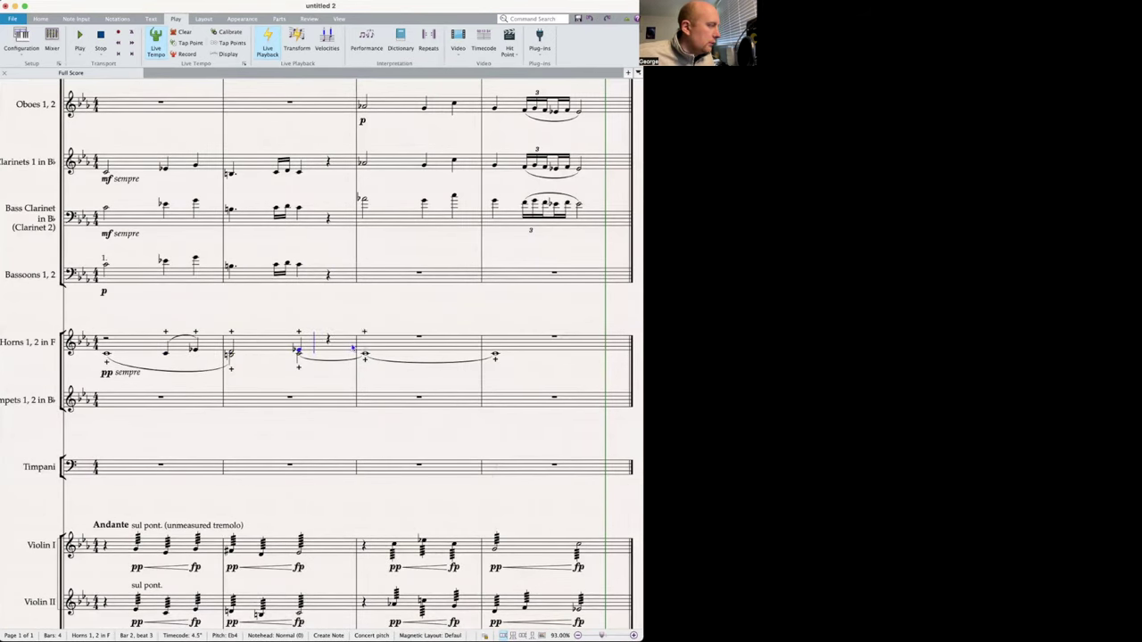
{"action": "left_click", "coordinate": [366, 353]}
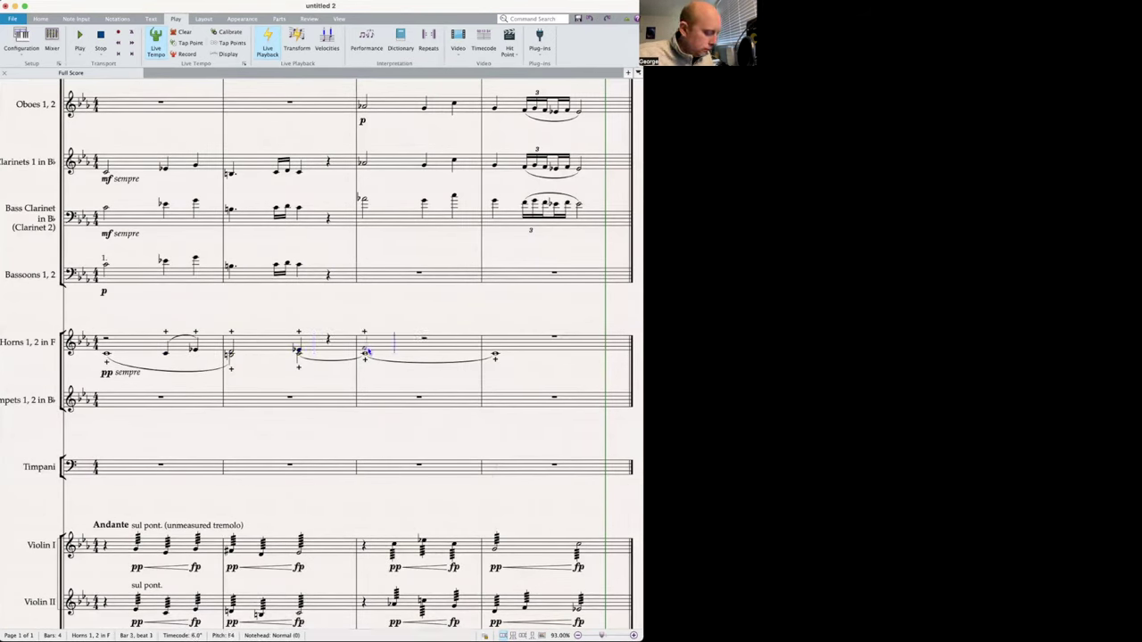
{"action": "left_click", "coordinate": [423, 348]}
{"action": "left_click", "coordinate": [498, 354]}
{"action": "left_click", "coordinate": [578, 351]}
{"action": "key", "text": "Escape"}
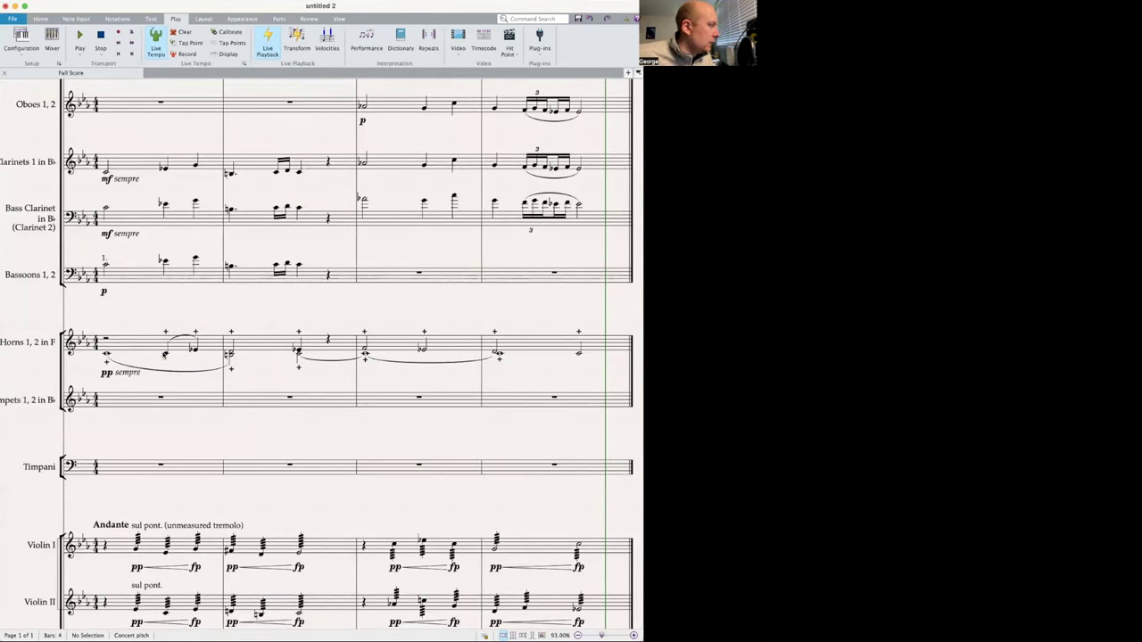
- Add a hairpin and a pp dynamic above the horns' bar 1 phrase
{"action": "left_click", "coordinate": [165, 353]}
{"action": "left_click", "coordinate": [191, 339]}
{"action": "key", "text": "h"}
{"action": "key", "text": "x"}
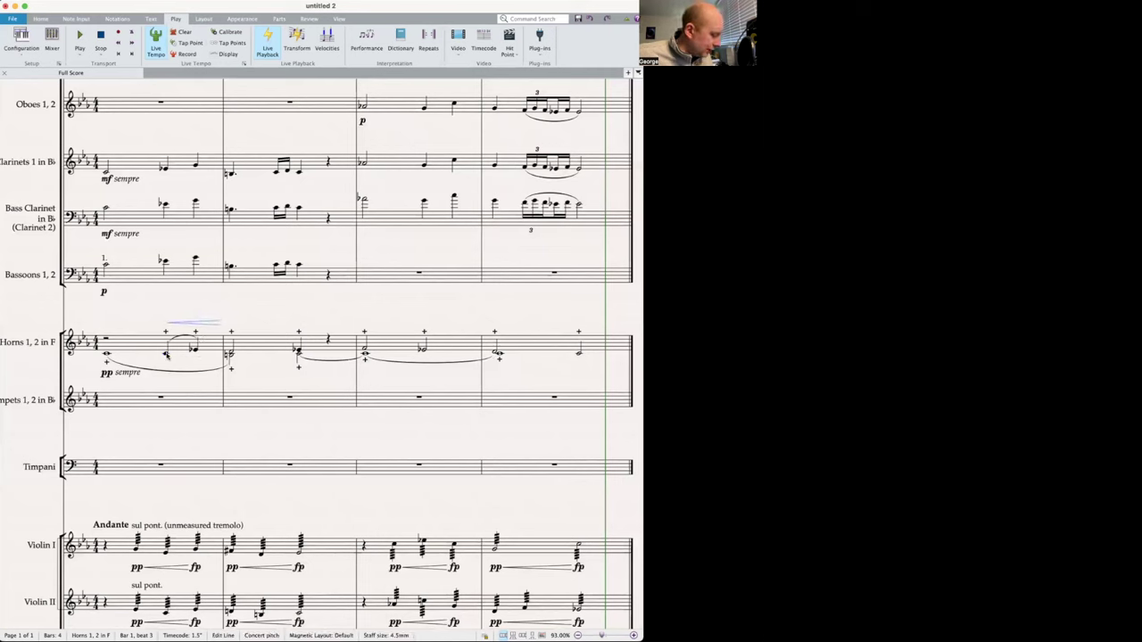
{"action": "left_click", "coordinate": [165, 355]}
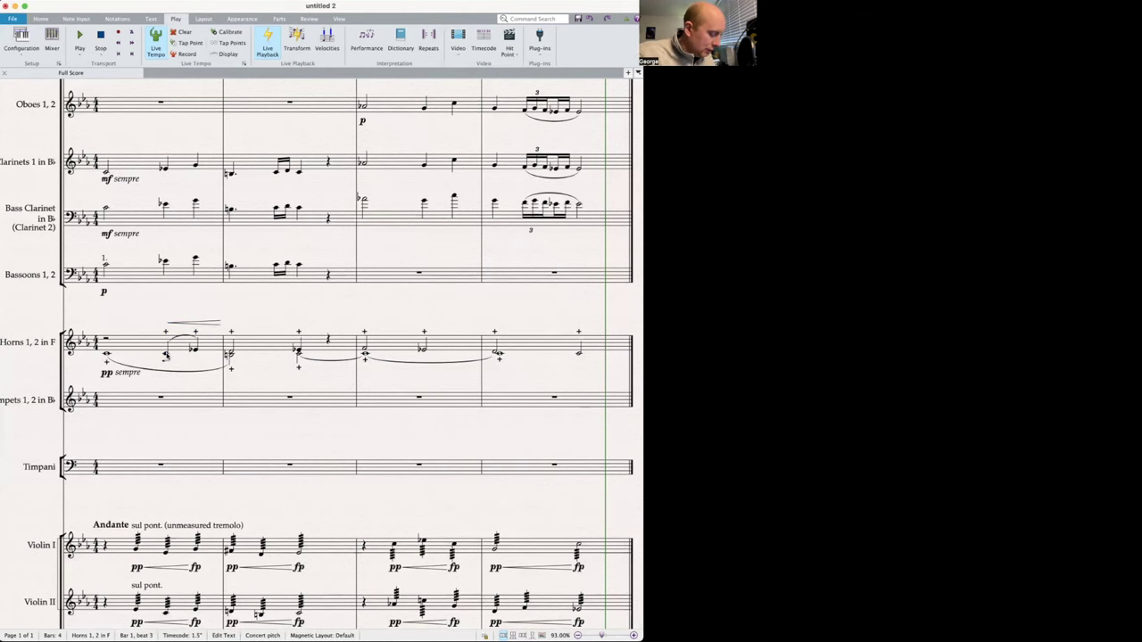
{"action": "type", "text": "p"}
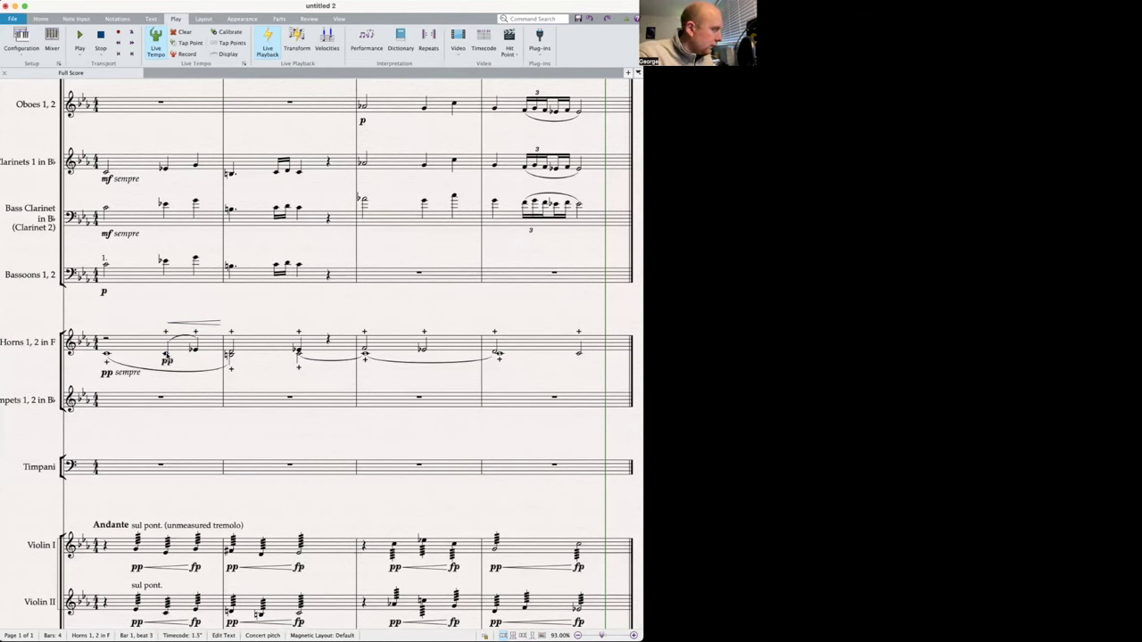
{"action": "type", "text": "p"}
{"action": "key", "text": "Escape"}
{"action": "left_click_drag", "start_coordinate": [166, 376], "coordinate": [167, 321]}
{"action": "left_click", "coordinate": [132, 368]}
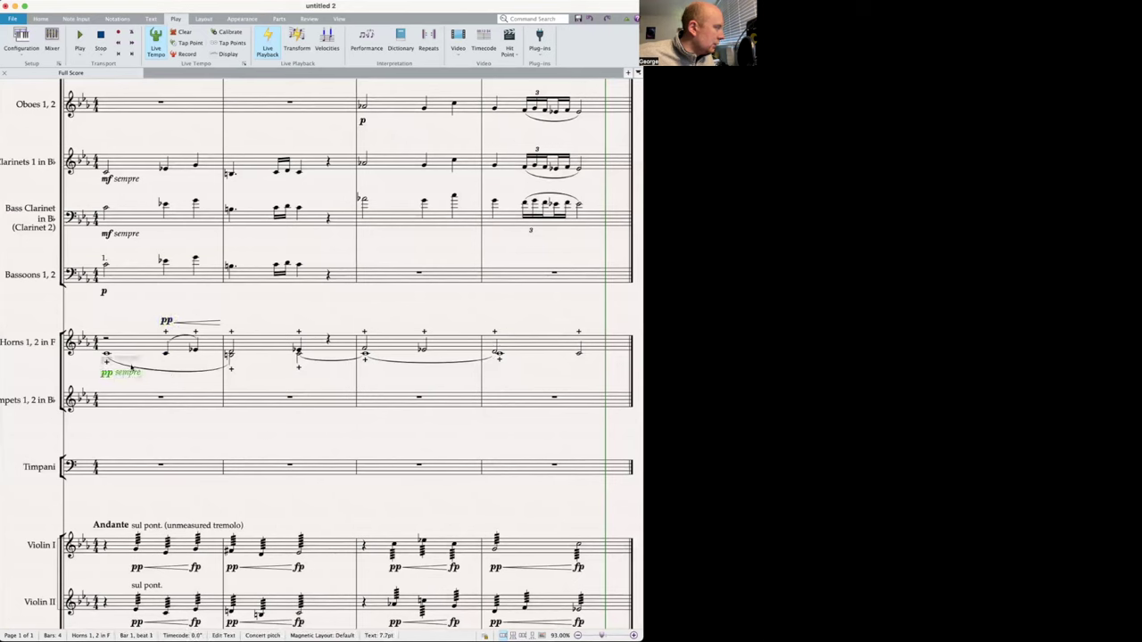
{"action": "left_click", "coordinate": [167, 323]}
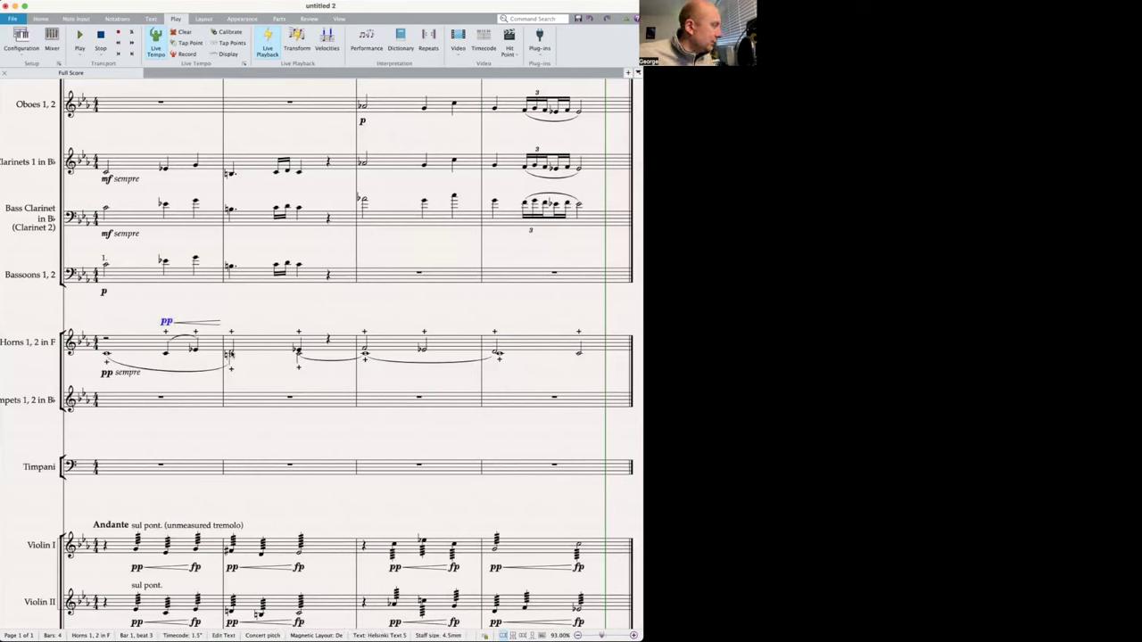
- Mark the horn note starting bar 2 mp
{"action": "left_click", "coordinate": [231, 354]}
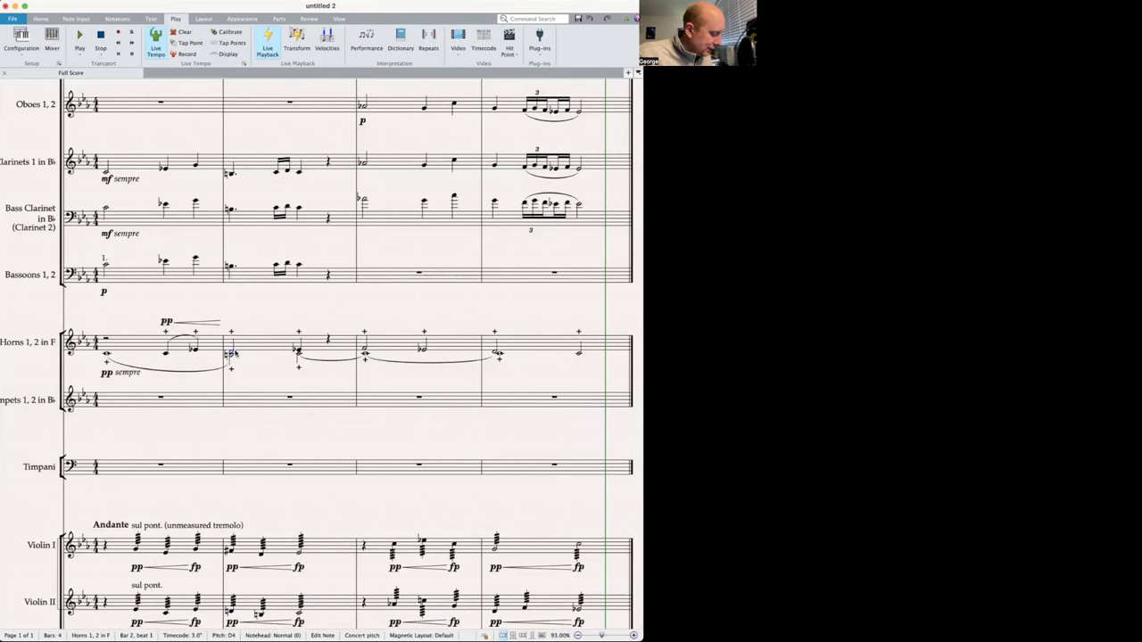
{"action": "key", "text": "ctrl+e"}
{"action": "key", "text": "ctrl+m"}
{"action": "key", "text": "ctrl+p"}
{"action": "left_click", "coordinate": [230, 355]}
- Add a diminuendo to pp after the mp and flip the bar 2 dynamics above the staff
{"action": "left_click", "coordinate": [300, 350], "text": "shift"}
{"action": "key", "text": "shift+comma"}
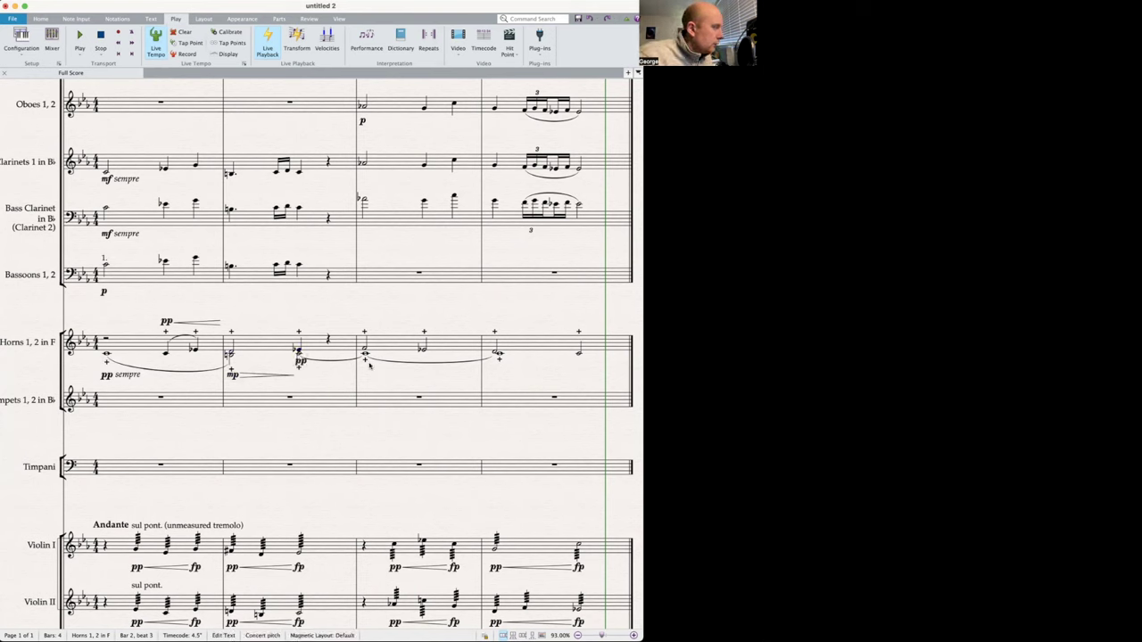
{"action": "key", "text": "ctrl+e"}
{"action": "key", "text": "ctrl+p"}
{"action": "key", "text": "ctrl+p"}
{"action": "left_click", "coordinate": [232, 375], "text": "ctrl"}
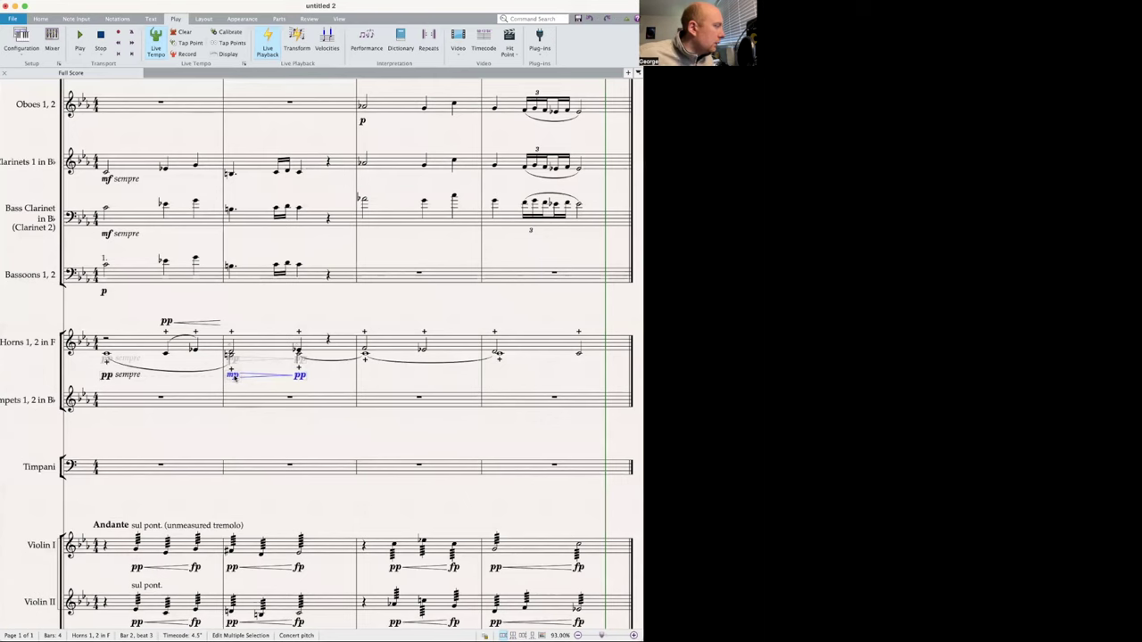
{"action": "key", "text": "x"}
{"action": "scroll", "coordinate": [237, 366], "scroll_direction": "right", "scroll_amount": 1}
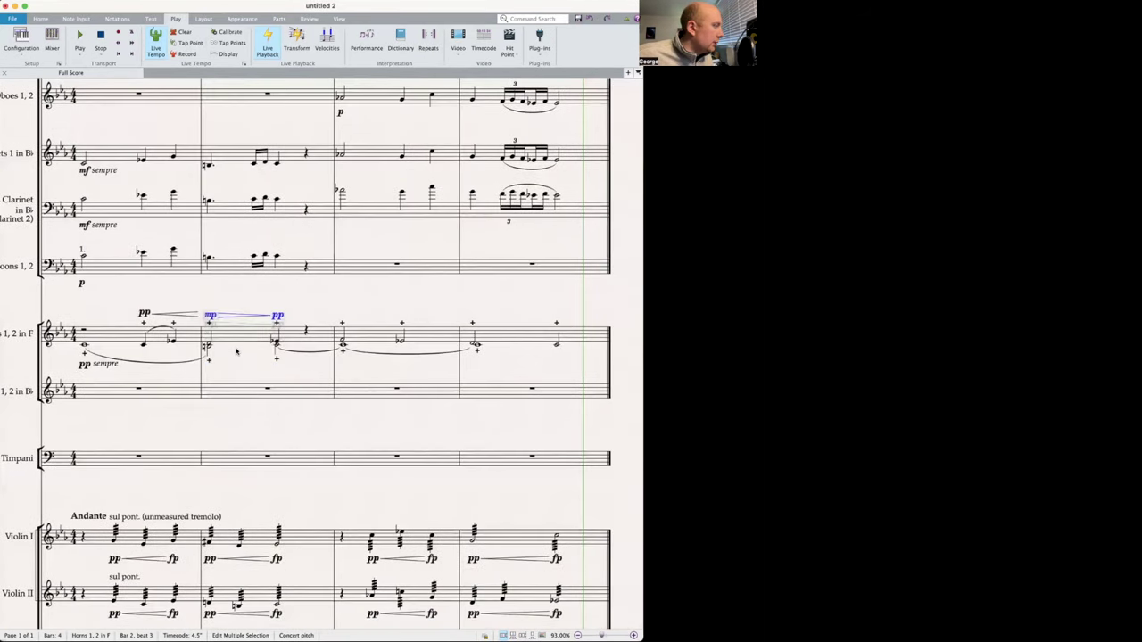
{"action": "scroll", "coordinate": [237, 351], "scroll_direction": "up", "scroll_amount": 1}
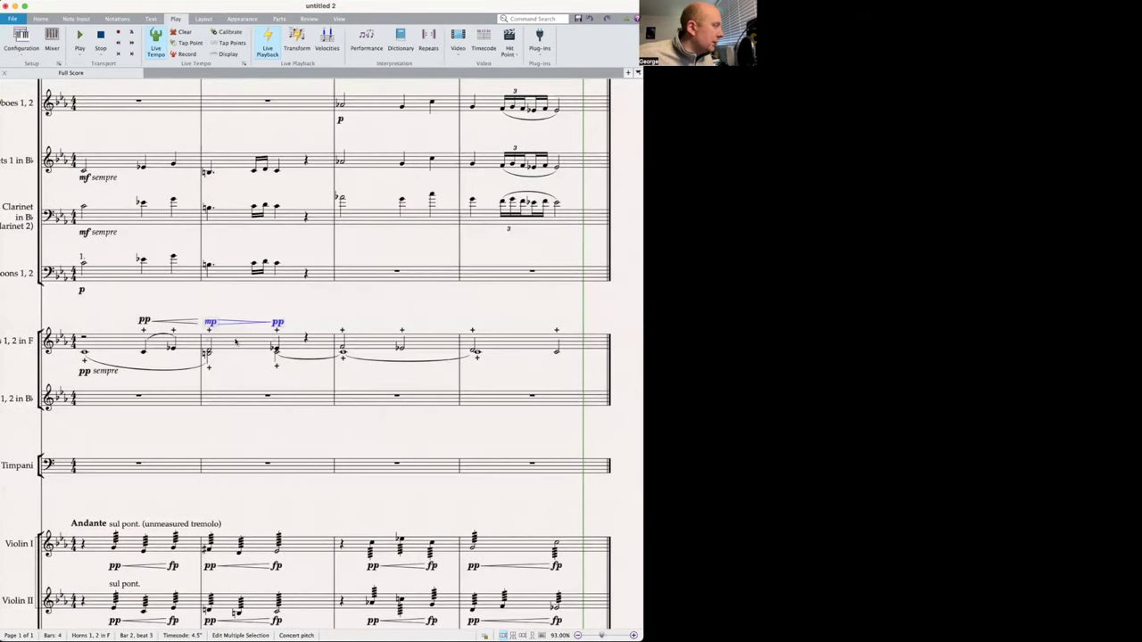
{"action": "left_click", "coordinate": [239, 366]}
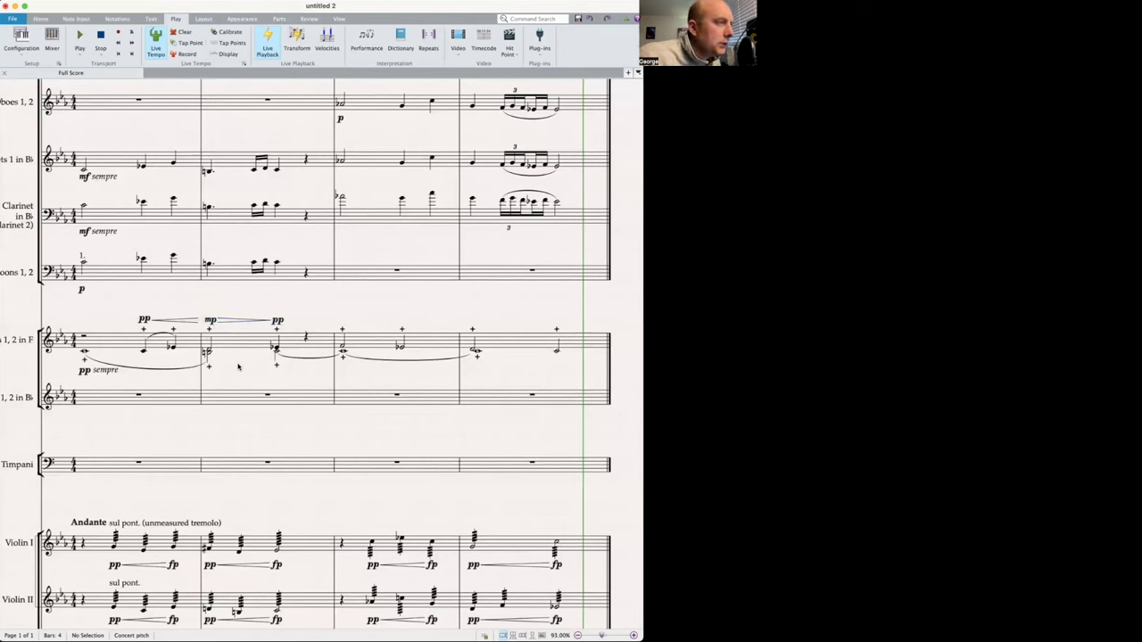
{"action": "left_click", "coordinate": [108, 351]}
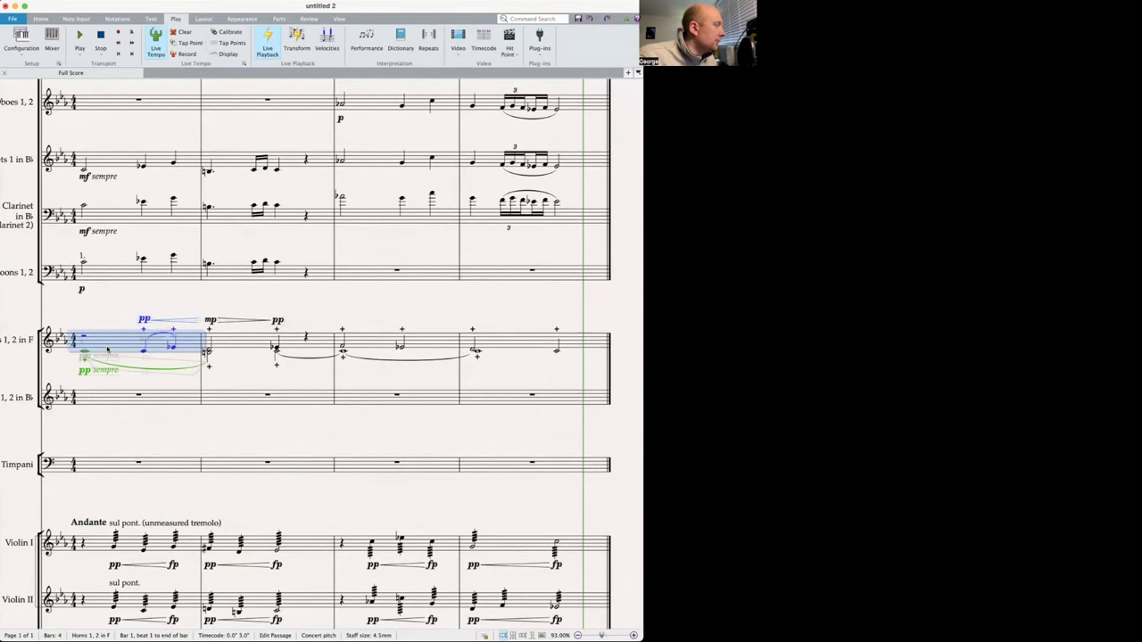
{"action": "key", "text": "space"}
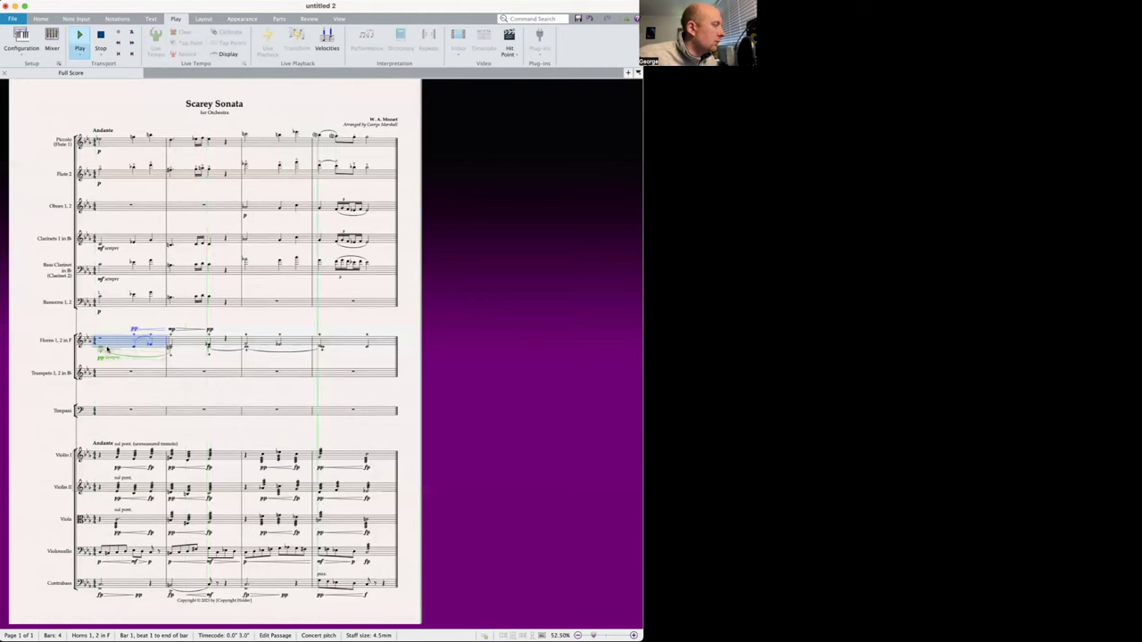
{"action": "key", "text": "space"}
{"action": "scroll", "coordinate": [107, 348], "scroll_direction": "up", "scroll_amount": 5}
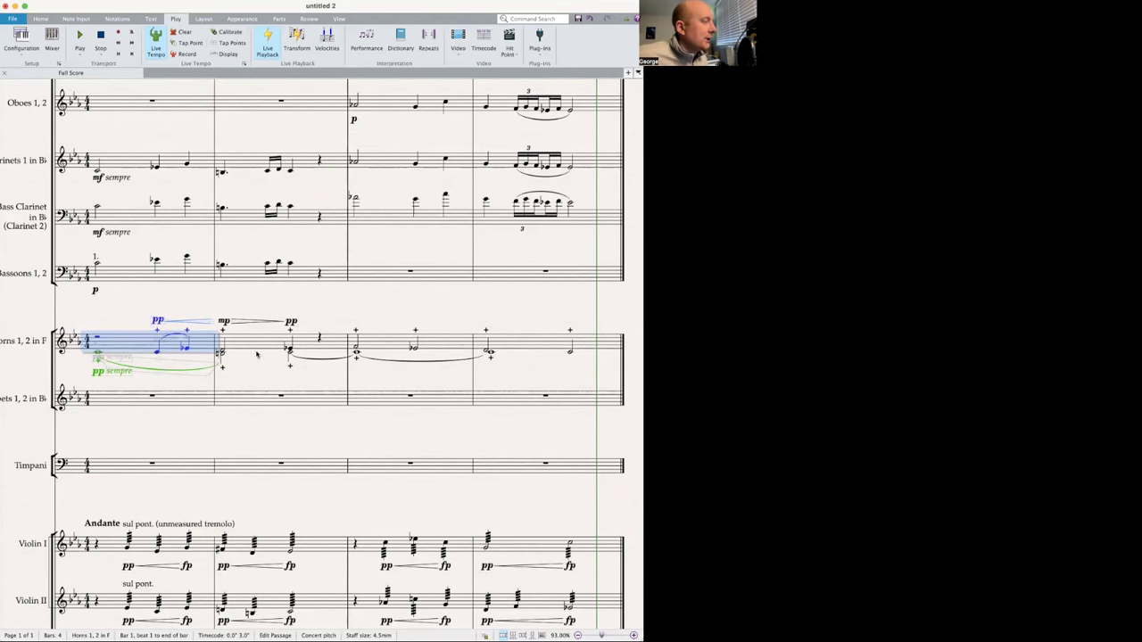
{"action": "scroll", "coordinate": [316, 169], "scroll_direction": "up", "scroll_amount": 2}
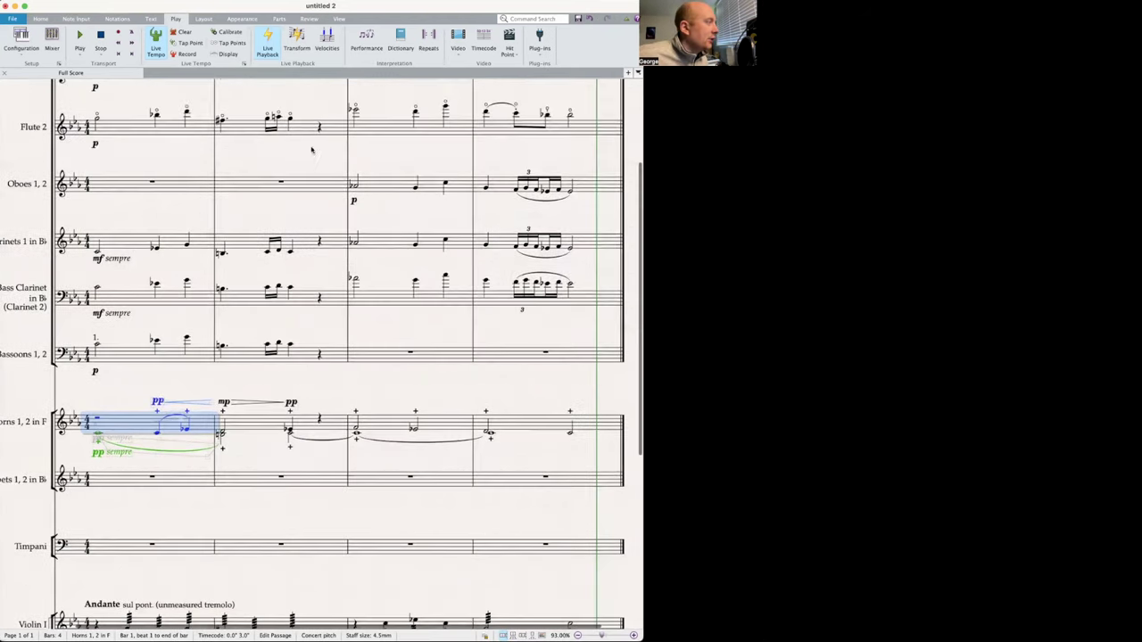
{"action": "scroll", "coordinate": [315, 241], "scroll_direction": "down", "scroll_amount": 2}
{"action": "scroll", "coordinate": [333, 375], "scroll_direction": "down", "scroll_amount": 3}
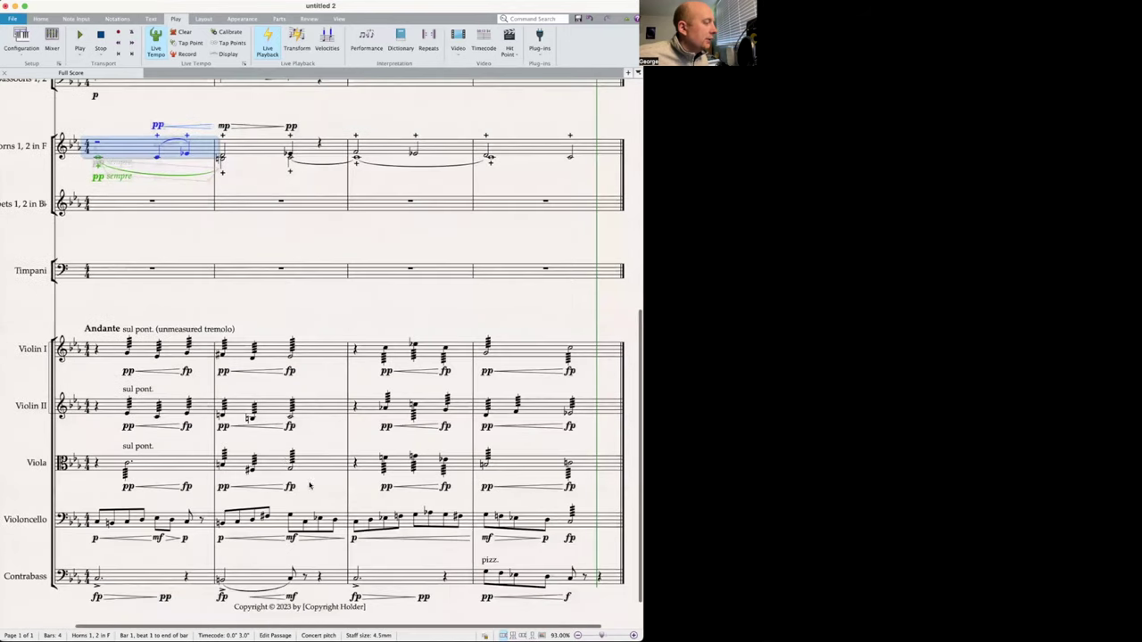
{"action": "scroll", "coordinate": [284, 448], "scroll_direction": "down", "scroll_amount": 1}
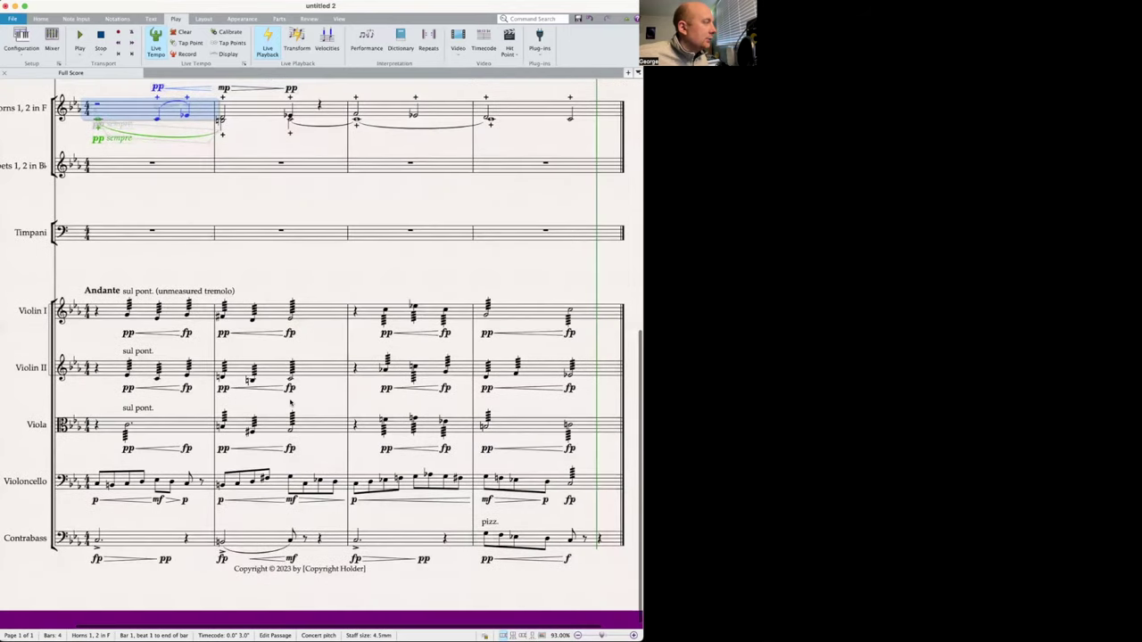
{"action": "scroll", "coordinate": [290, 404], "scroll_direction": "up", "scroll_amount": 6}
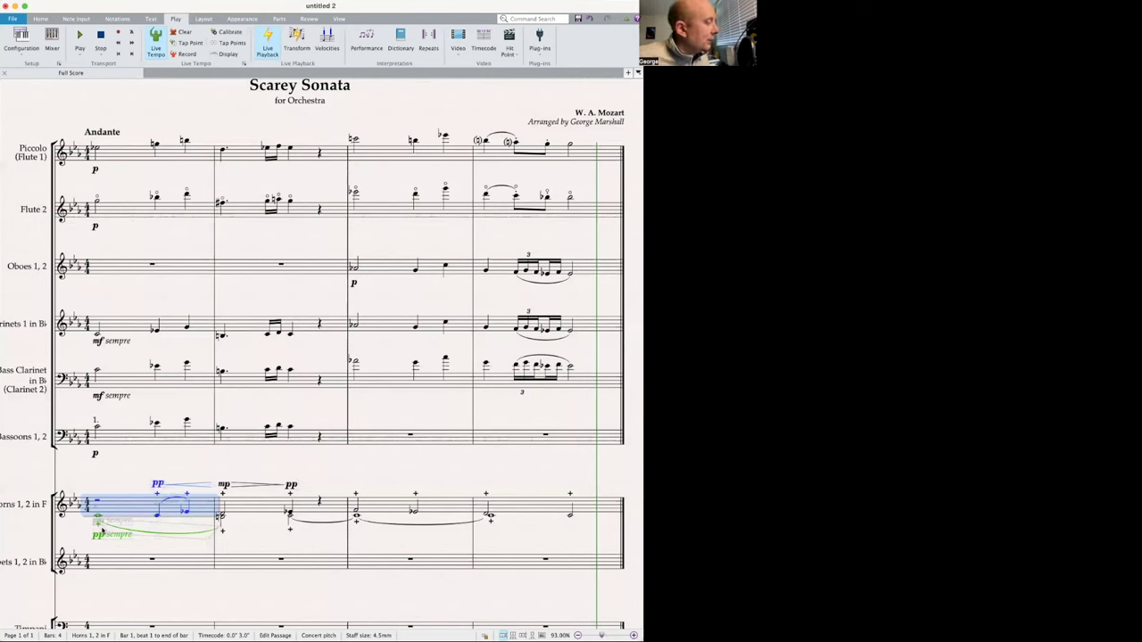
{"action": "key", "text": "Escape"}
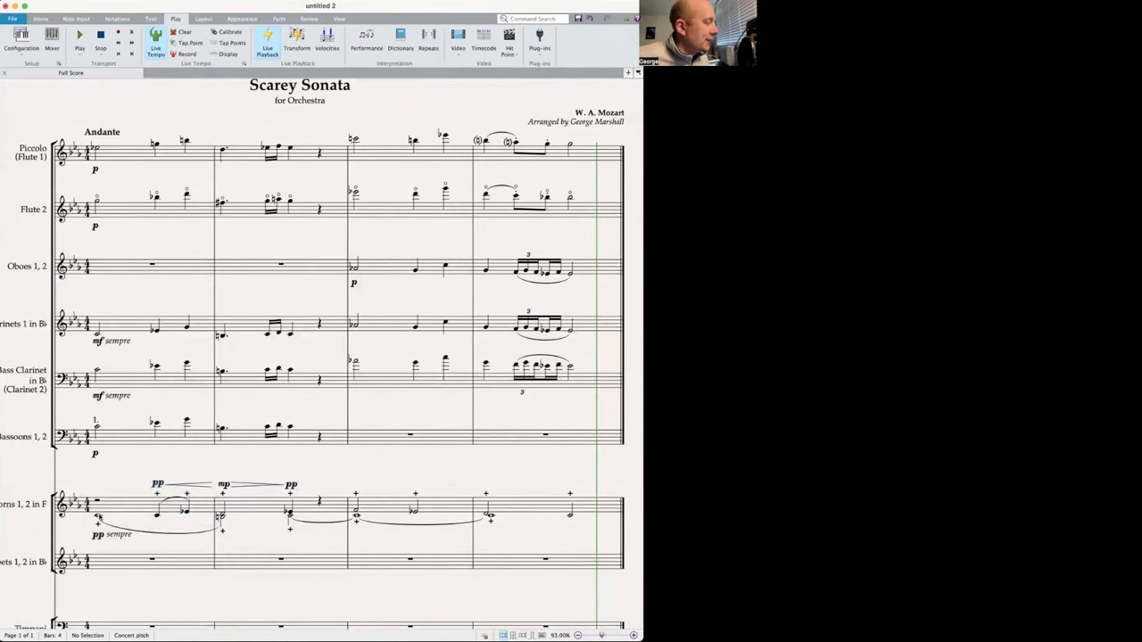
{"action": "left_click", "coordinate": [110, 507]}
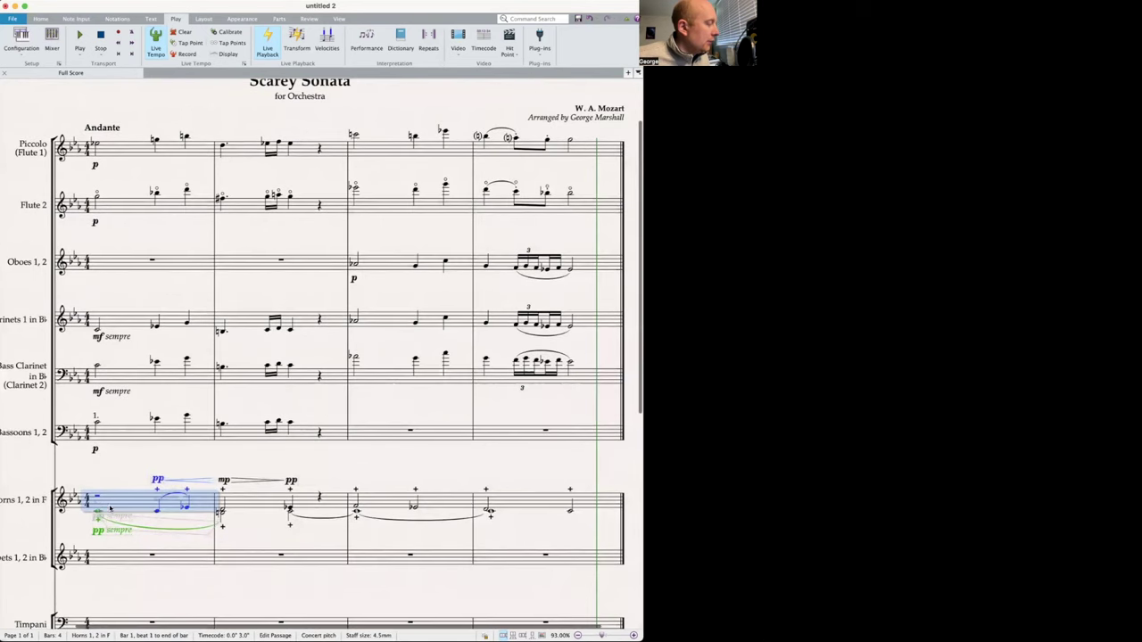
{"action": "scroll", "coordinate": [116, 495], "scroll_direction": "down", "scroll_amount": 1}
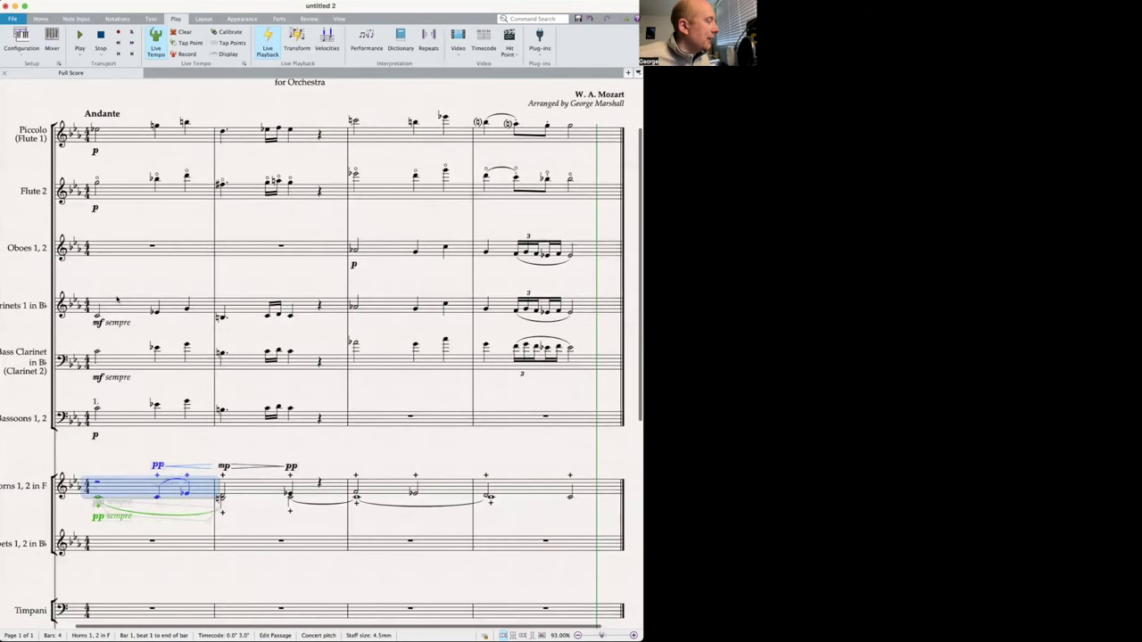
{"action": "scroll", "coordinate": [119, 495], "scroll_direction": "down", "scroll_amount": 10}
{"action": "left_click", "coordinate": [123, 532], "text": "shift"}
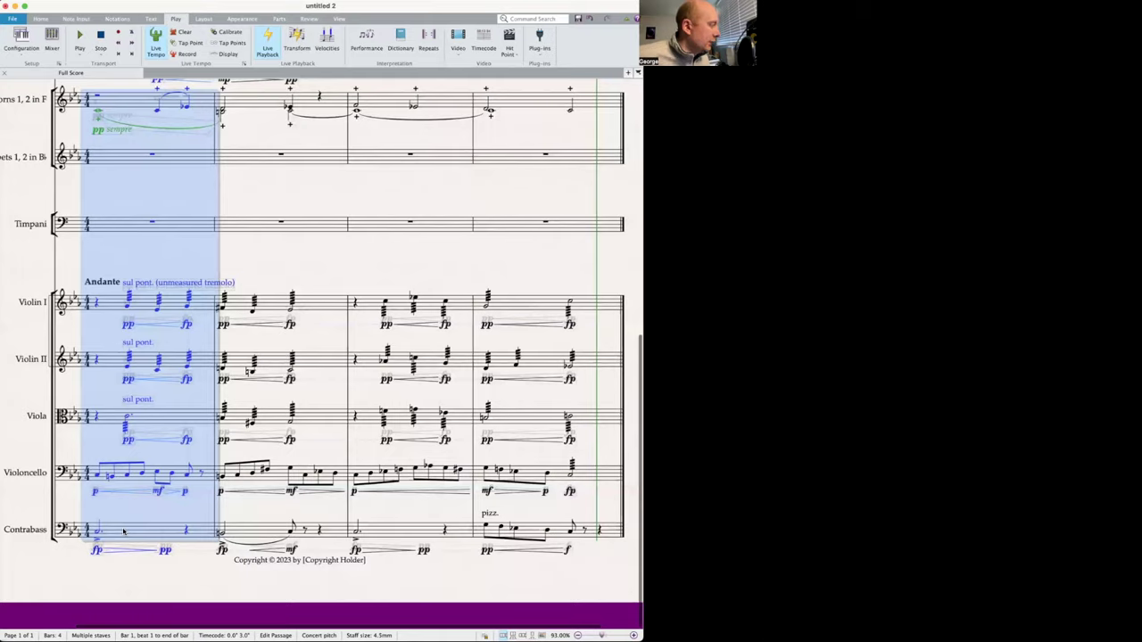
{"action": "scroll", "coordinate": [124, 531], "scroll_direction": "up", "scroll_amount": 6}
{"action": "scroll", "coordinate": [123, 532], "scroll_direction": "up", "scroll_amount": 1}
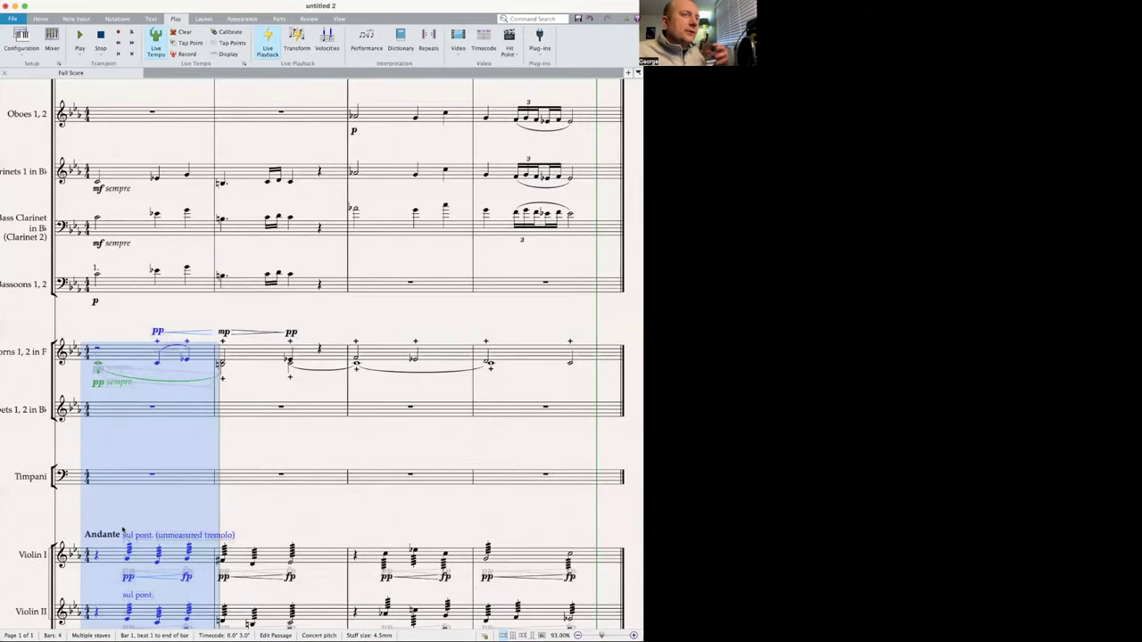
{"action": "key", "text": "p"}
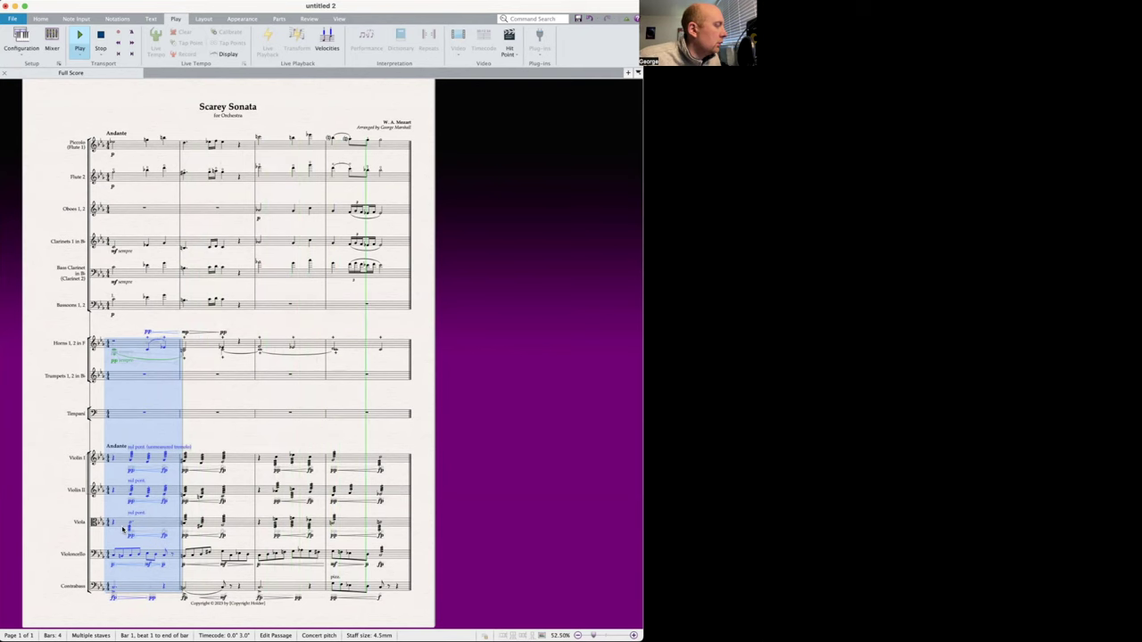
{"action": "key", "text": "Escape"}
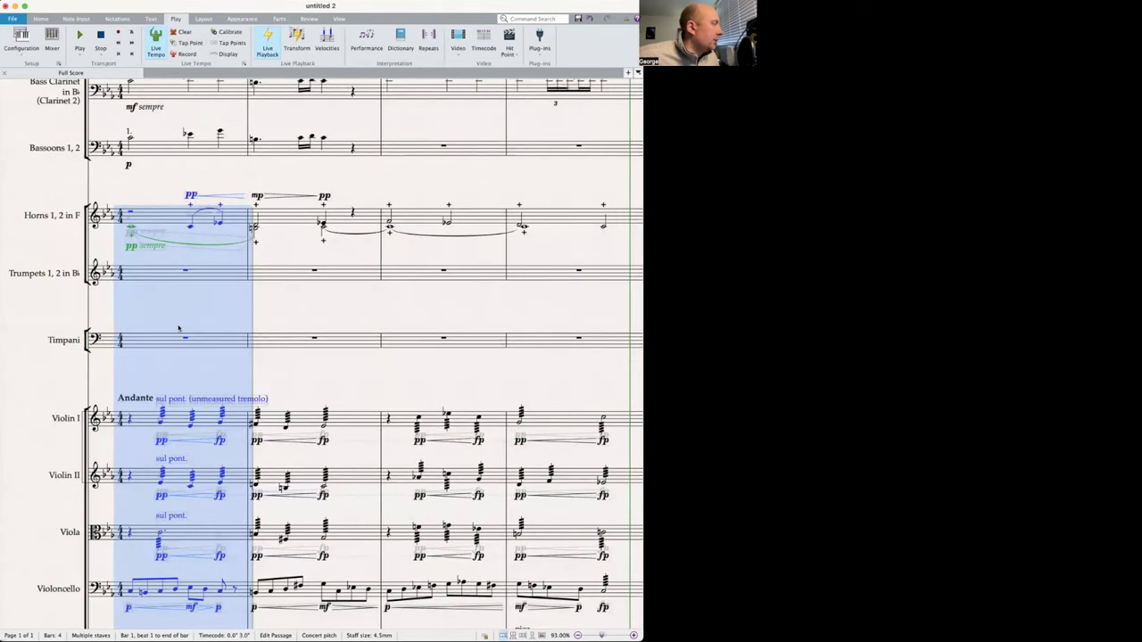
{"action": "key", "text": "Escape"}
{"action": "scroll", "coordinate": [131, 235], "scroll_direction": "up", "scroll_amount": 2}
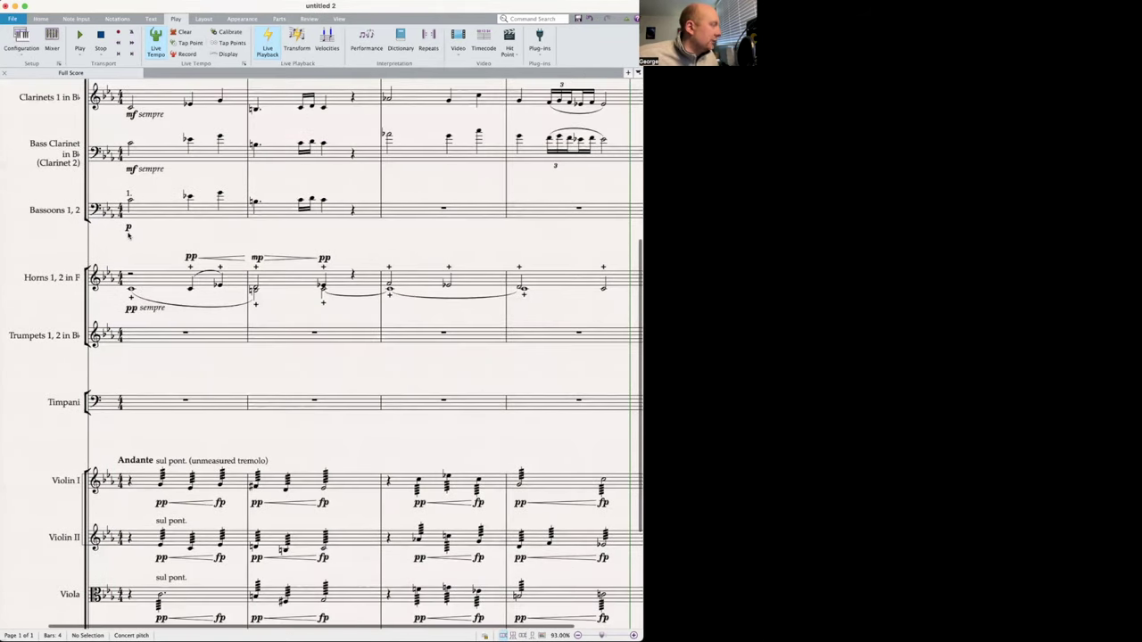
- Play the score from the bassoons' first note, then stop playback
{"action": "left_click", "coordinate": [131, 235]}
{"action": "key", "text": "space"}
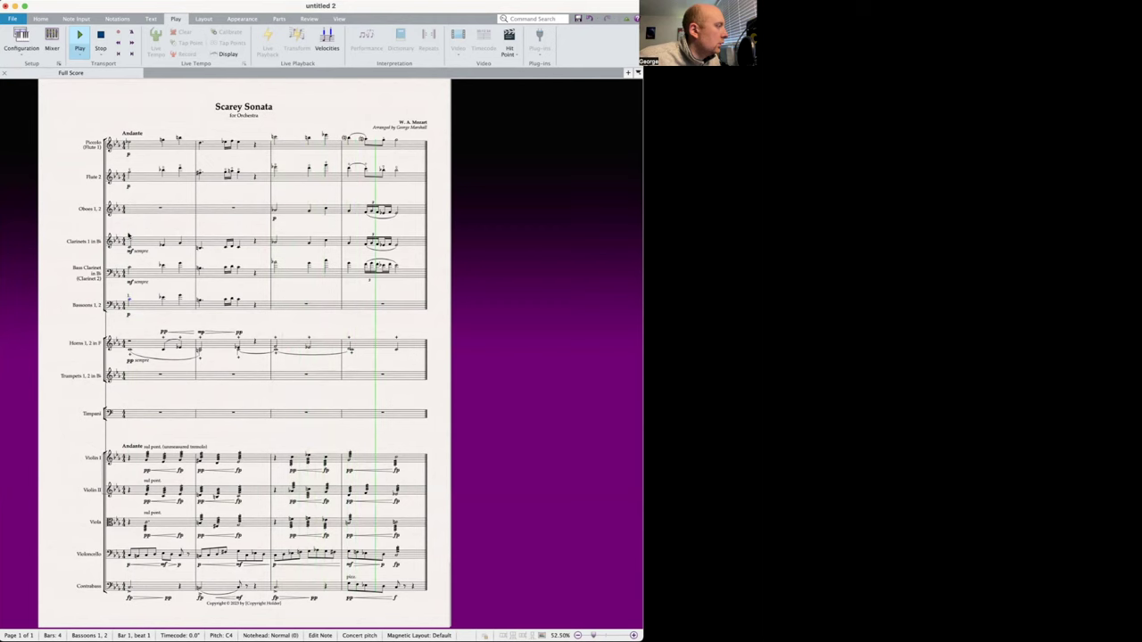
{"action": "key", "text": "space"}
- Scroll around the score to review the woodwind, brass and upper string staves
{"action": "scroll", "coordinate": [128, 236], "scroll_direction": "up", "scroll_amount": 5}
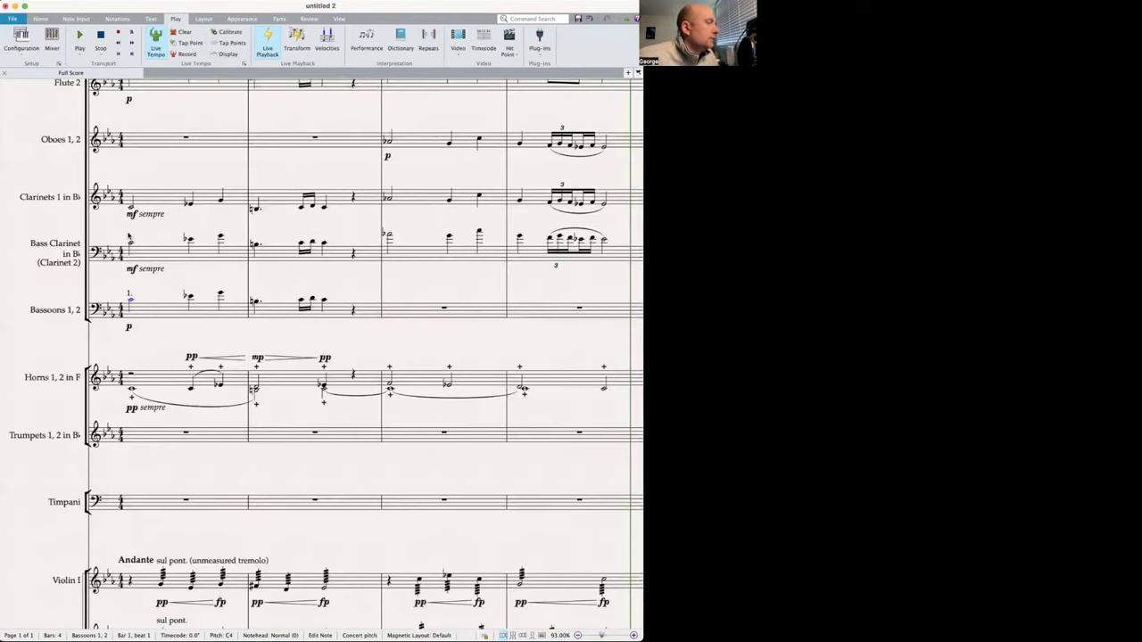
{"action": "scroll", "coordinate": [331, 210], "scroll_direction": "right", "scroll_amount": 2}
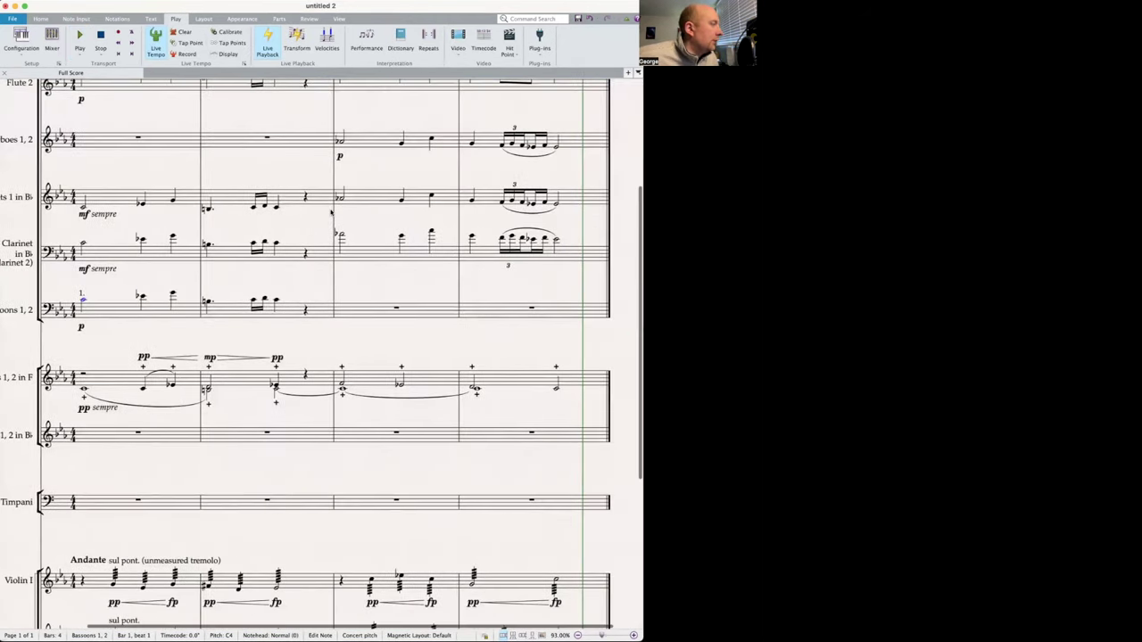
{"action": "scroll", "coordinate": [331, 214], "scroll_direction": "up", "scroll_amount": 5}
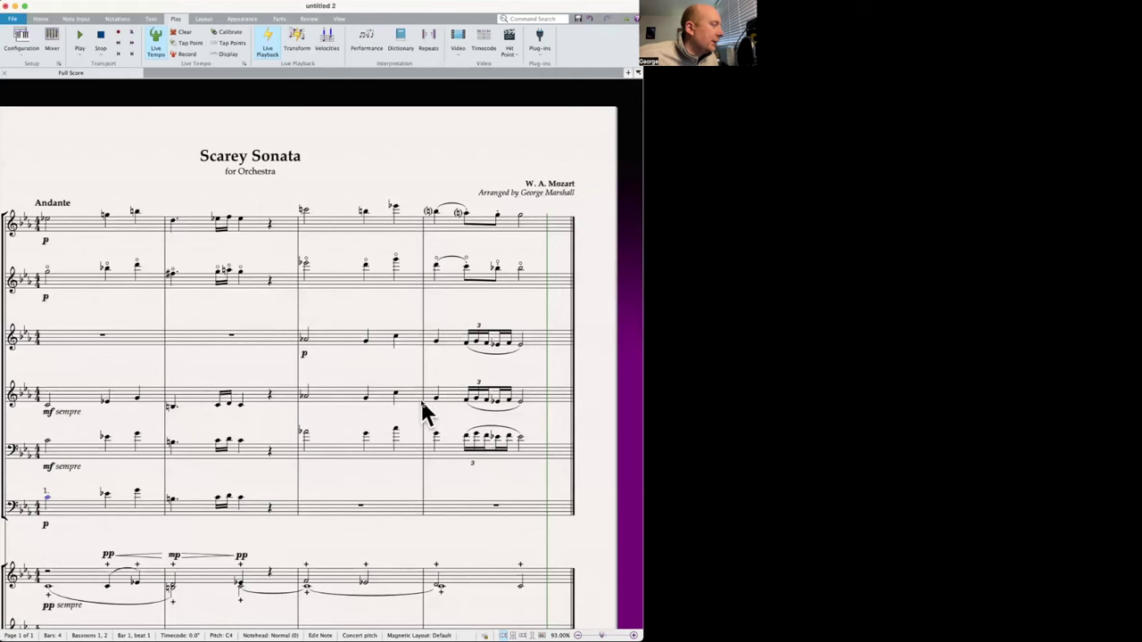
{"action": "scroll", "coordinate": [447, 293], "scroll_direction": "down", "scroll_amount": 2}
{"action": "scroll", "coordinate": [424, 369], "scroll_direction": "down", "scroll_amount": 3}
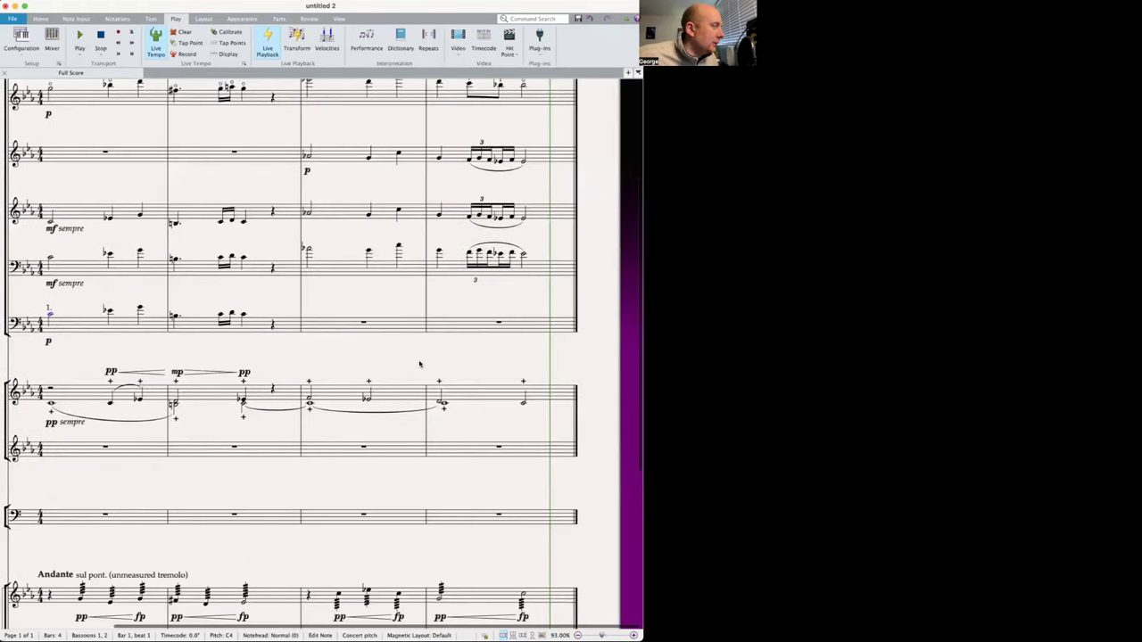
{"action": "scroll", "coordinate": [284, 386], "scroll_direction": "up", "scroll_amount": 3}
{"action": "scroll", "coordinate": [313, 304], "scroll_direction": "left", "scroll_amount": 3}
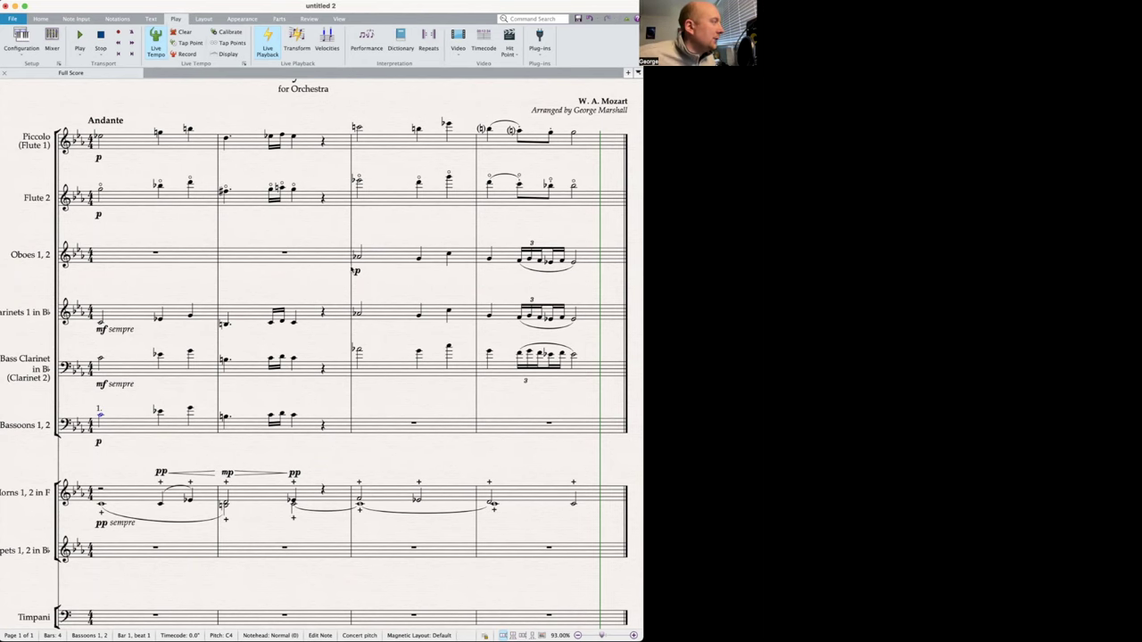
{"action": "scroll", "coordinate": [412, 401], "scroll_direction": "down", "scroll_amount": 1}
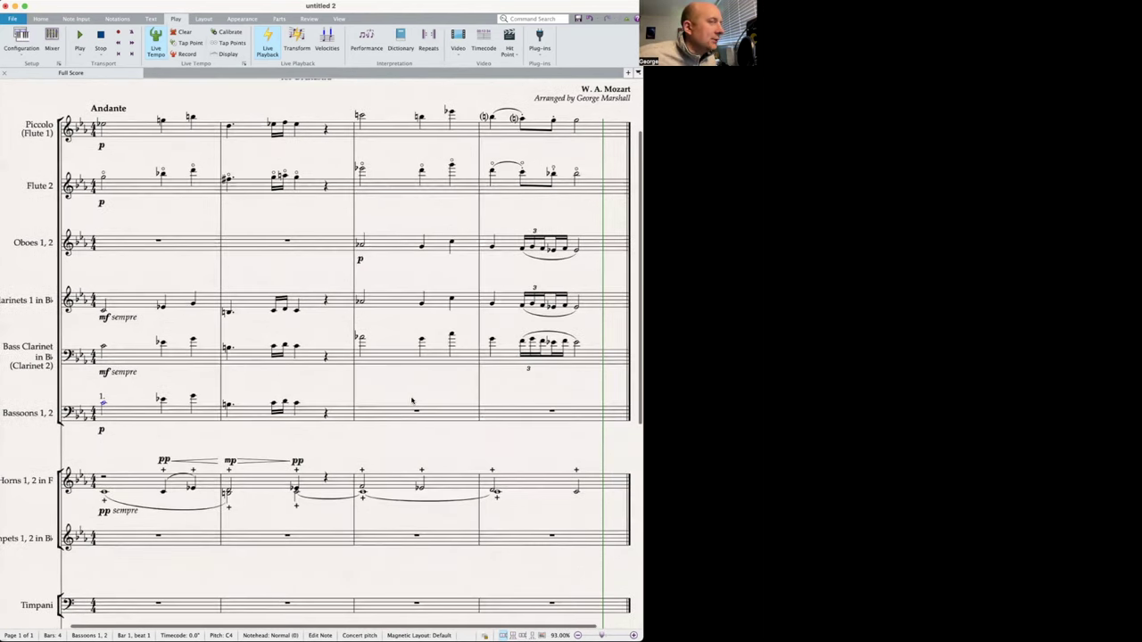
{"action": "scroll", "coordinate": [413, 401], "scroll_direction": "up", "scroll_amount": 2}
{"action": "scroll", "coordinate": [412, 400], "scroll_direction": "up", "scroll_amount": 2}
{"action": "scroll", "coordinate": [412, 401], "scroll_direction": "right", "scroll_amount": 2}
{"action": "scroll", "coordinate": [412, 400], "scroll_direction": "down", "scroll_amount": 4}
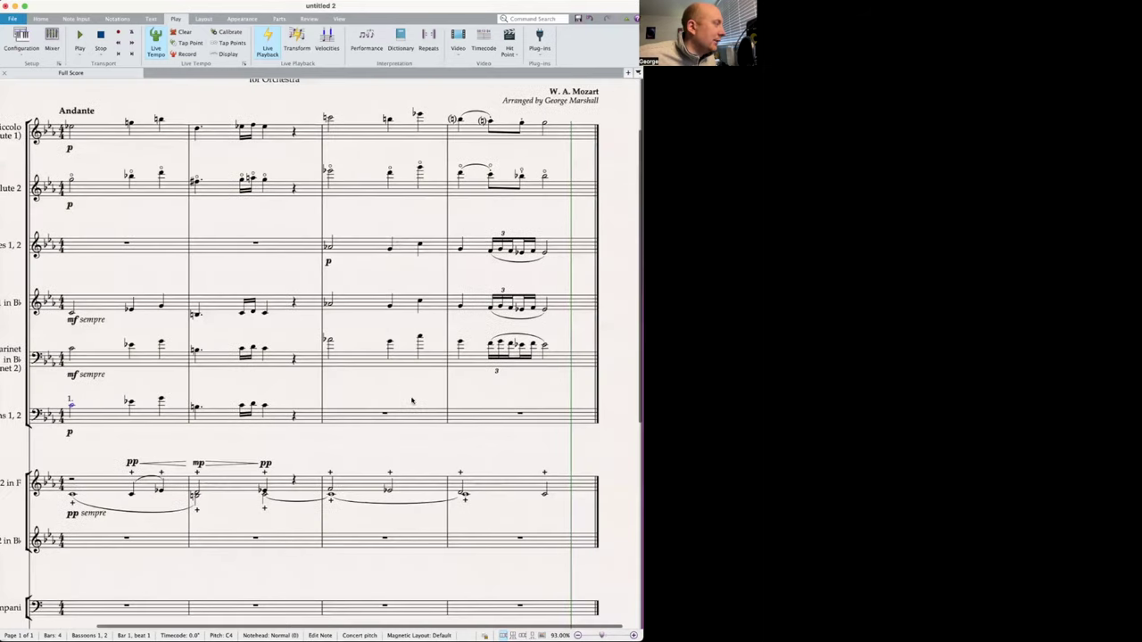
{"action": "scroll", "coordinate": [360, 206], "scroll_direction": "left", "scroll_amount": 2}
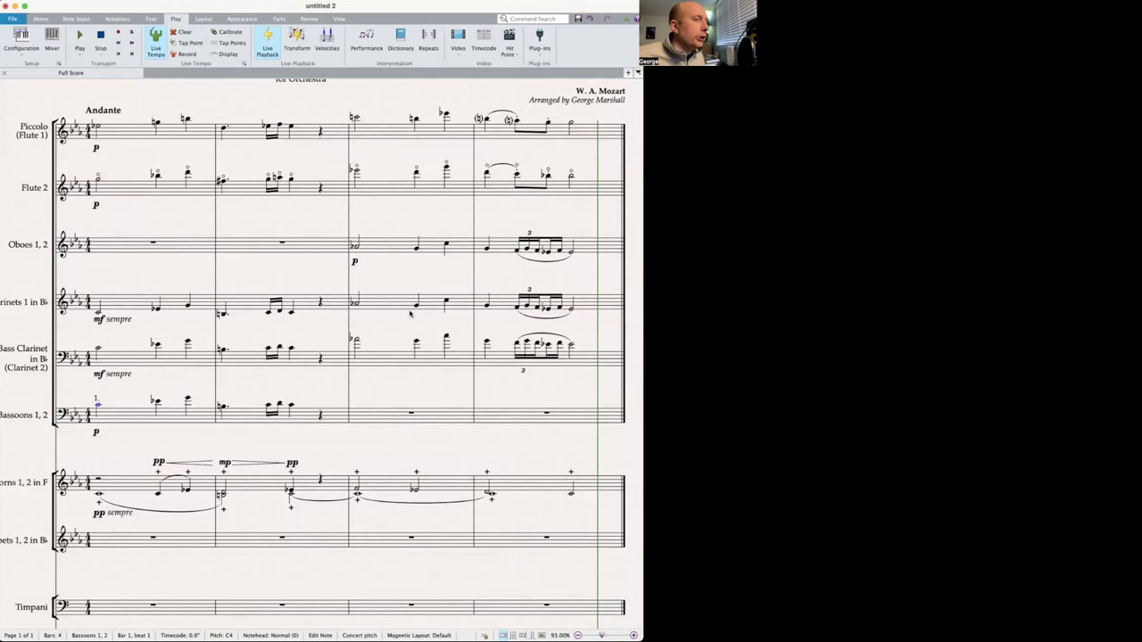
{"action": "scroll", "coordinate": [410, 312], "scroll_direction": "down", "scroll_amount": 15}
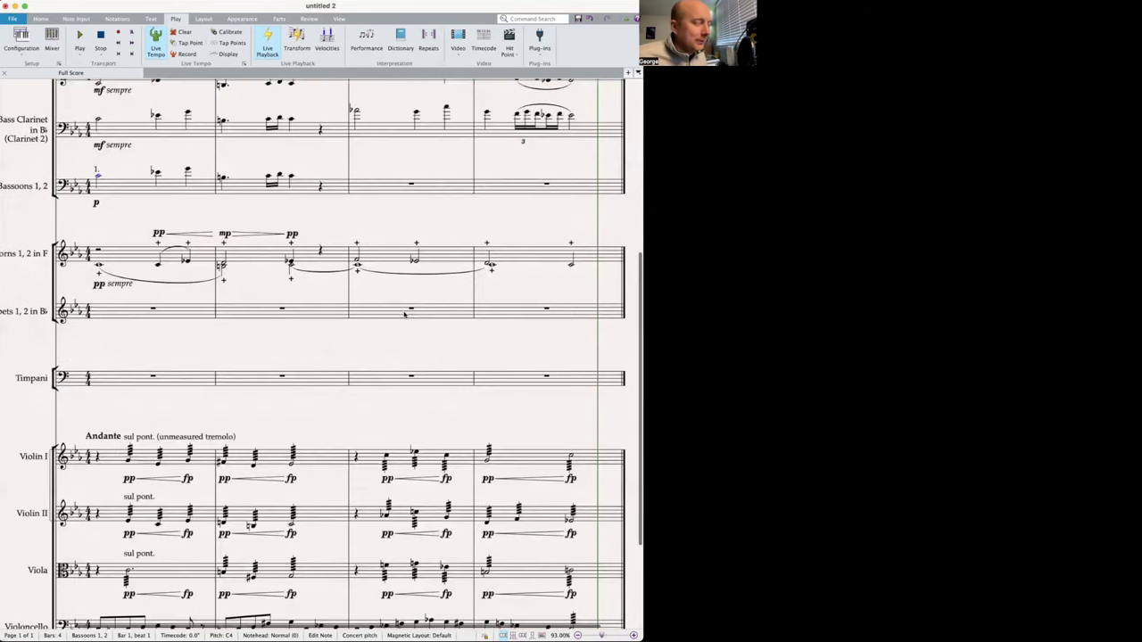
{"action": "scroll", "coordinate": [399, 328], "scroll_direction": "up", "scroll_amount": 8}
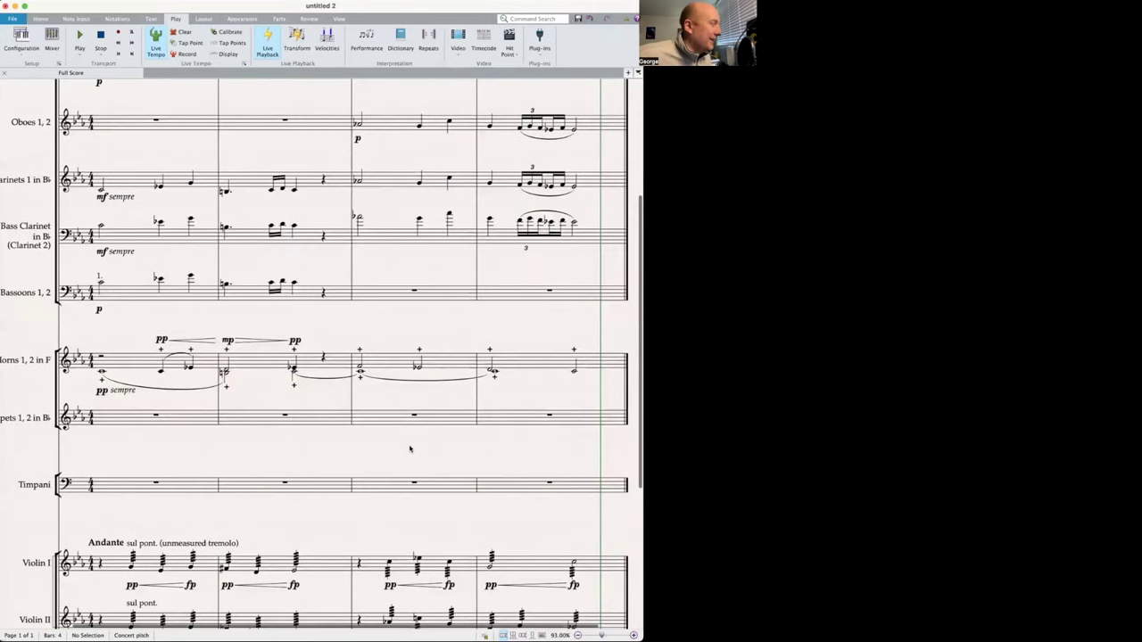
{"action": "scroll", "coordinate": [405, 437], "scroll_direction": "down", "scroll_amount": 3}
{"action": "scroll", "coordinate": [402, 412], "scroll_direction": "up", "scroll_amount": 1}
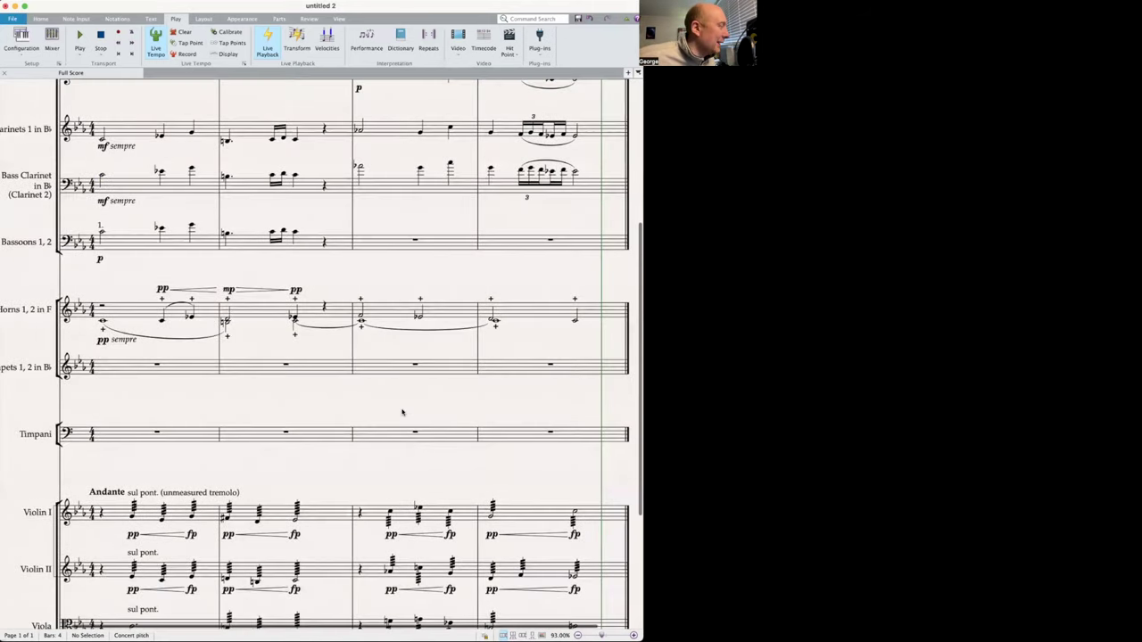
{"action": "scroll", "coordinate": [401, 412], "scroll_direction": "up", "scroll_amount": 3}
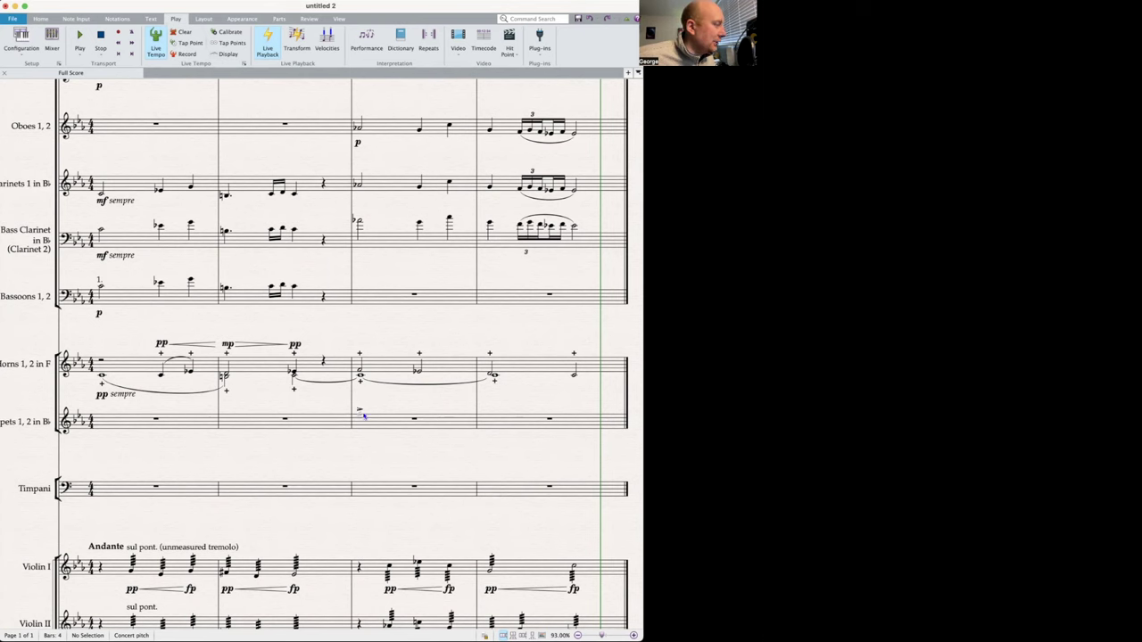
- Enter a trumpet note at bar 3 beat 1 marked with technique text 'cup muted - tight'
{"action": "left_click", "coordinate": [361, 414]}
{"action": "key", "text": "Escape"}
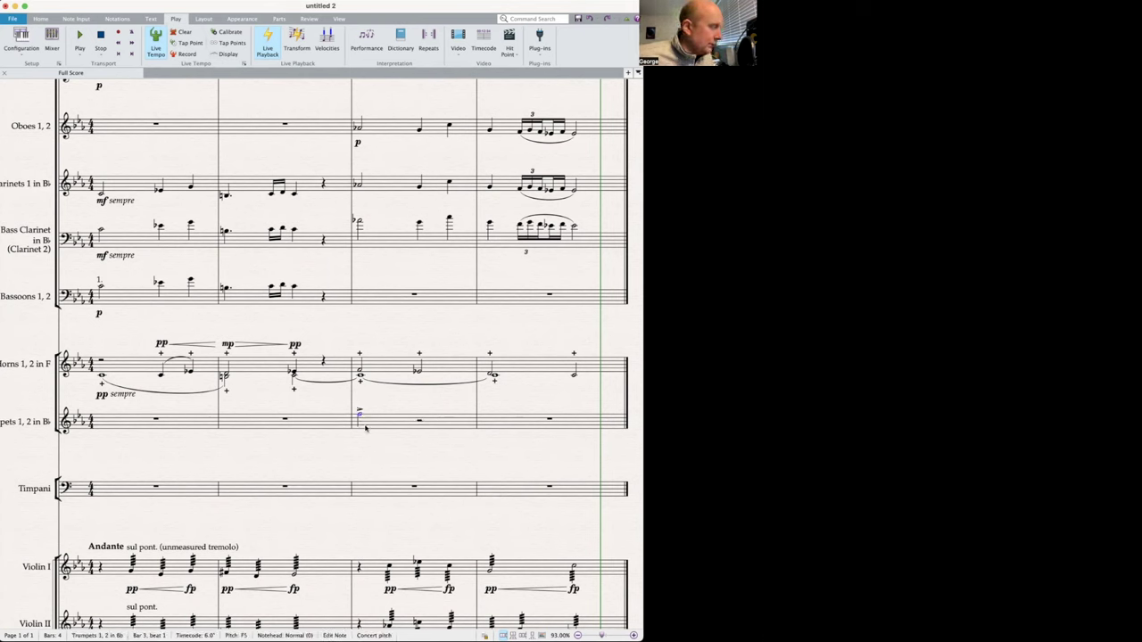
{"action": "left_click", "coordinate": [364, 424]}
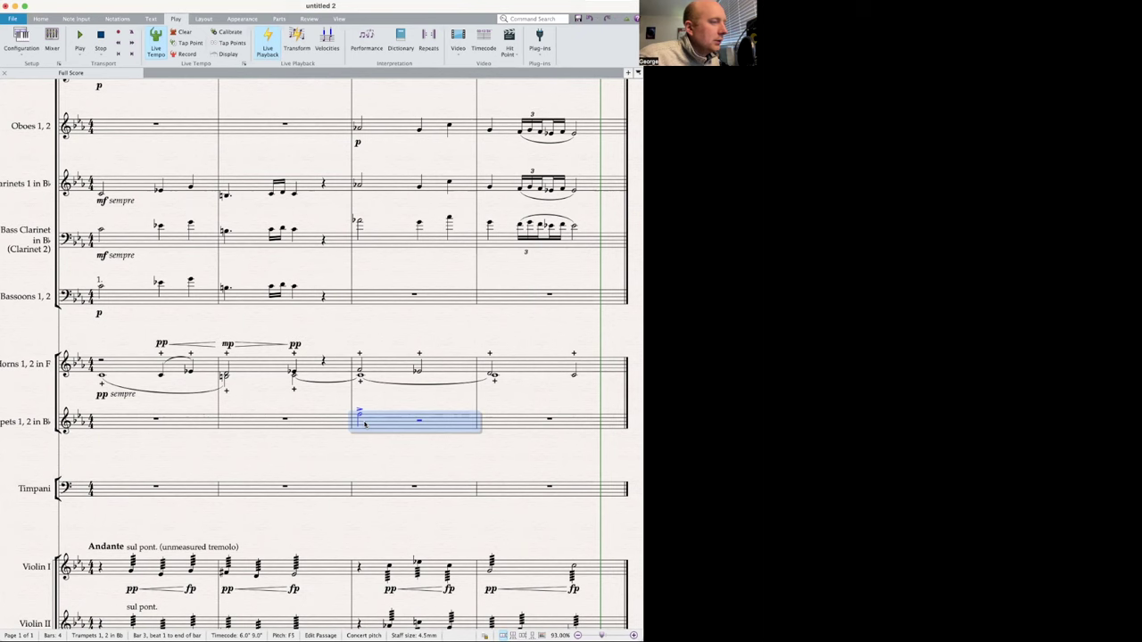
{"action": "key", "text": "super+t"}
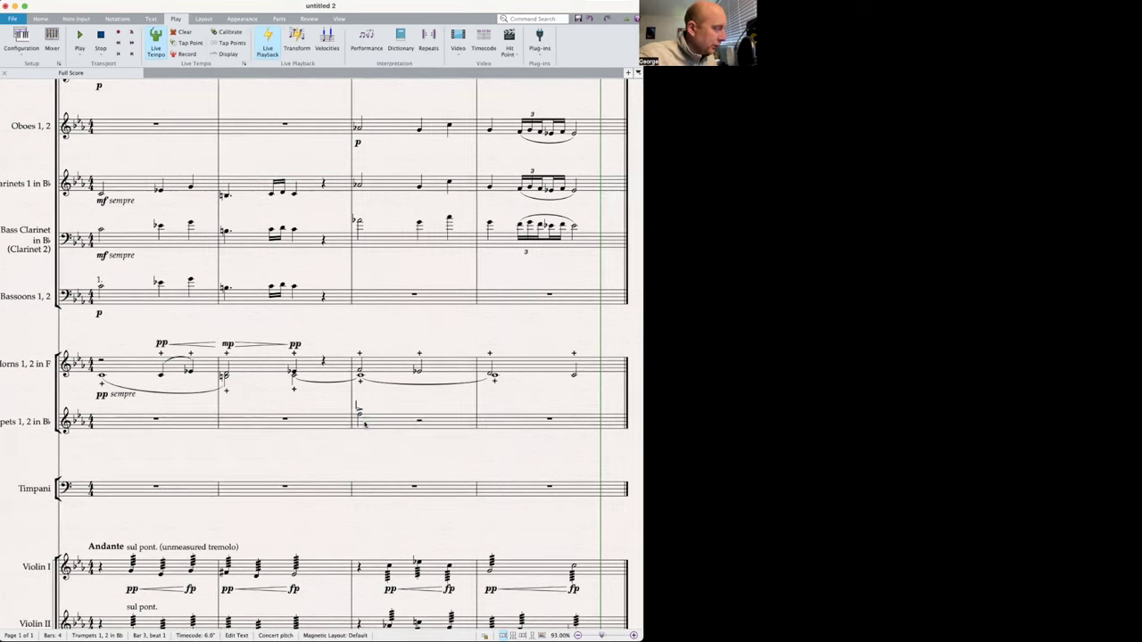
{"action": "type", "text": "cup mute"}
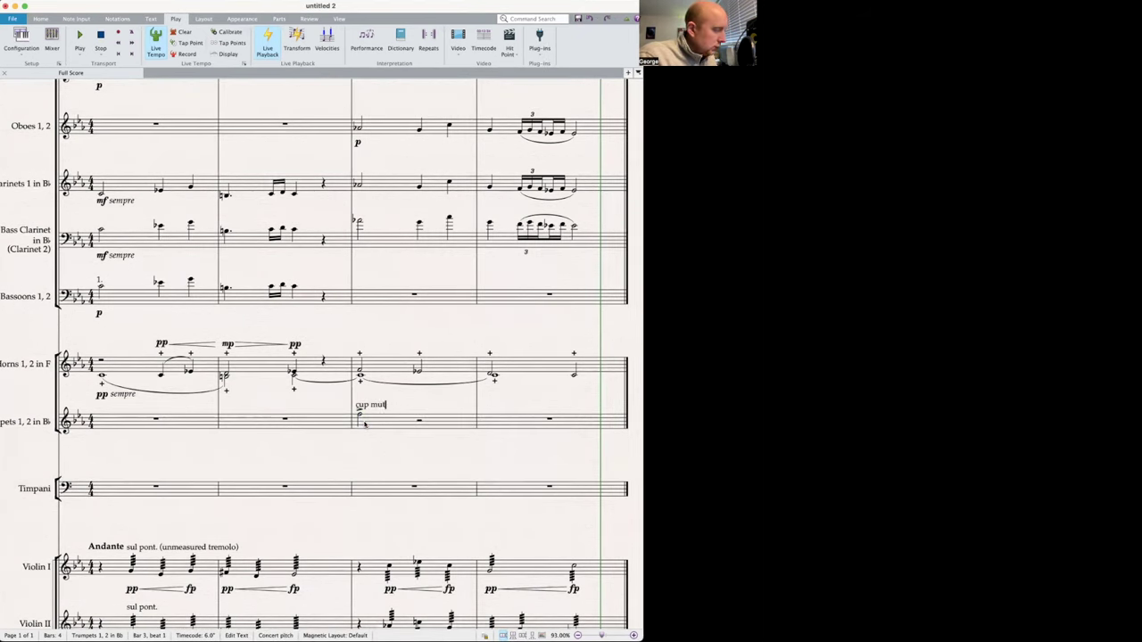
{"action": "type", "text": "d"}
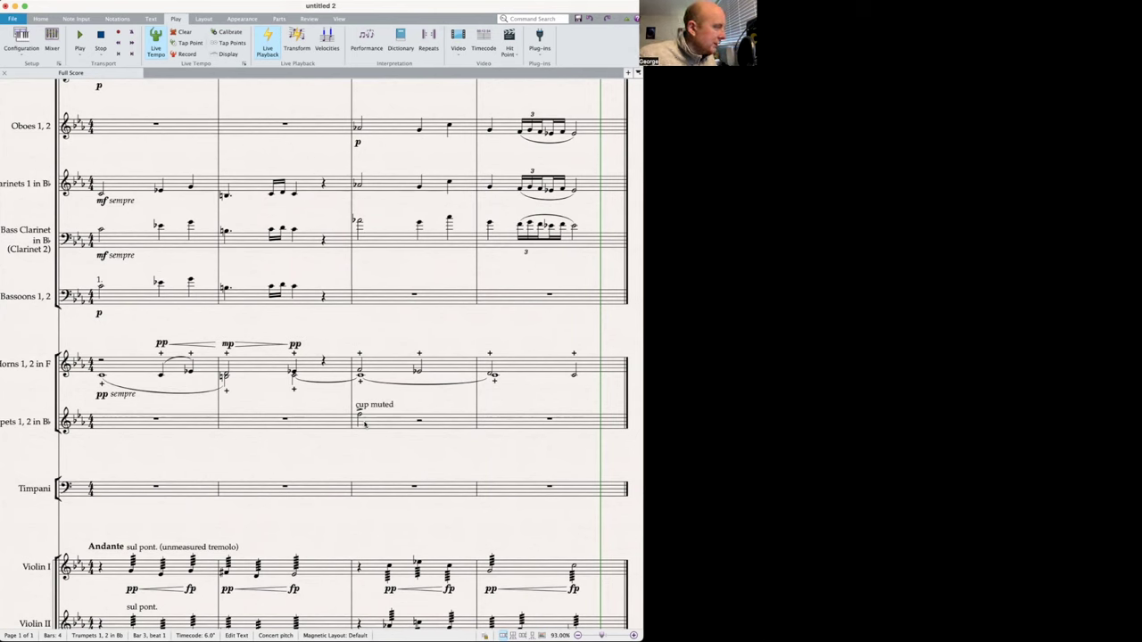
{"action": "type", "text": "- tight"}
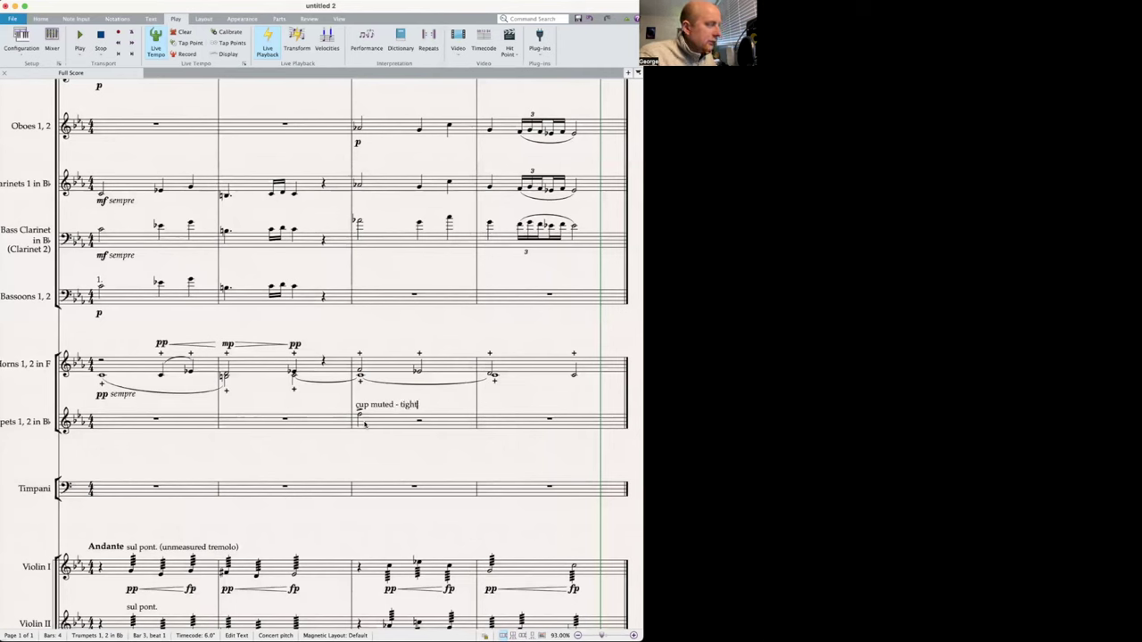
{"action": "key", "text": "Escape"}
{"action": "key", "text": "Escape"}
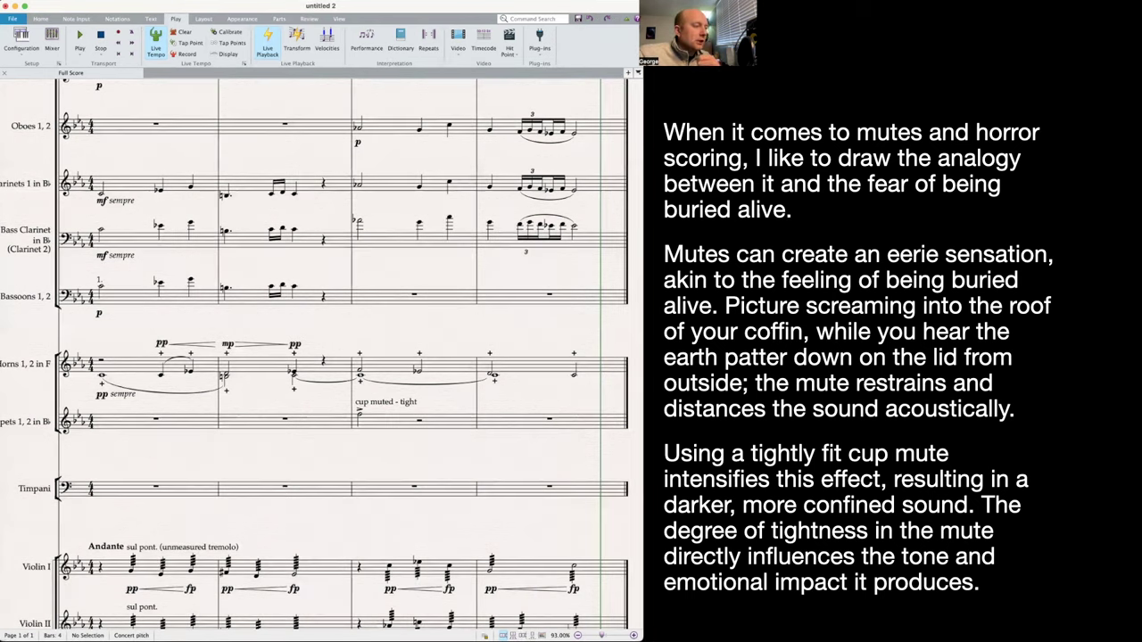
- Add a C4 trumpet note at the end of bar 3, tied into bar 4
{"action": "left_click", "coordinate": [457, 422]}
{"action": "key", "text": "c"}
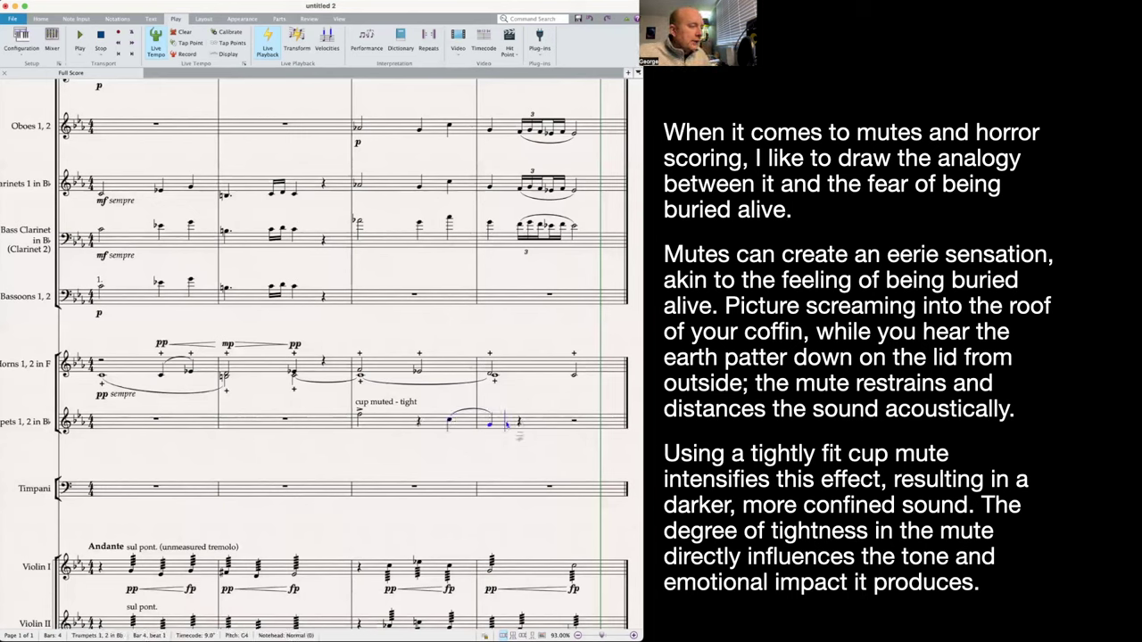
- Enter an F4–E♭4–F4–E♭4 eighth-note figure in the Trumpets' bar 4
{"action": "left_click", "coordinate": [521, 428]}
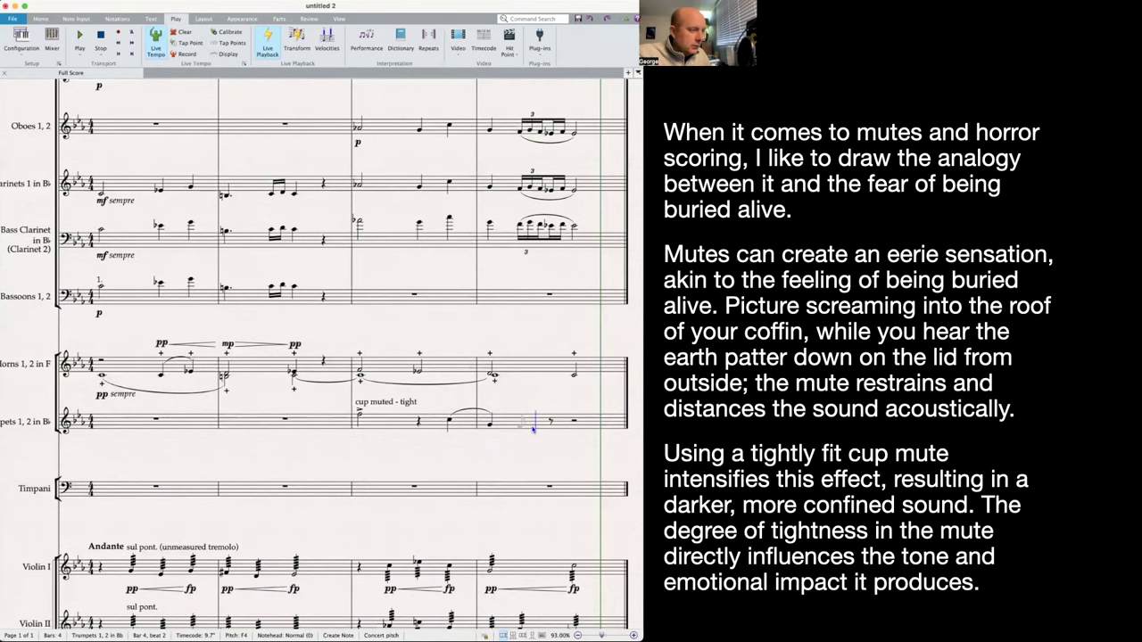
{"action": "left_click", "coordinate": [533, 430]}
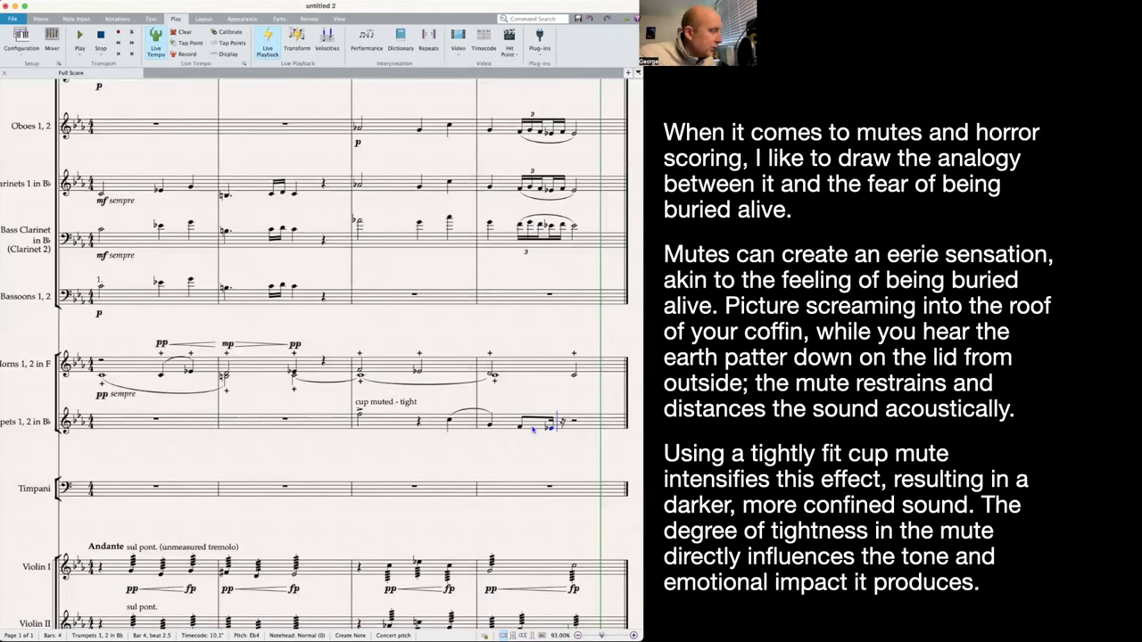
{"action": "key", "text": "f"}
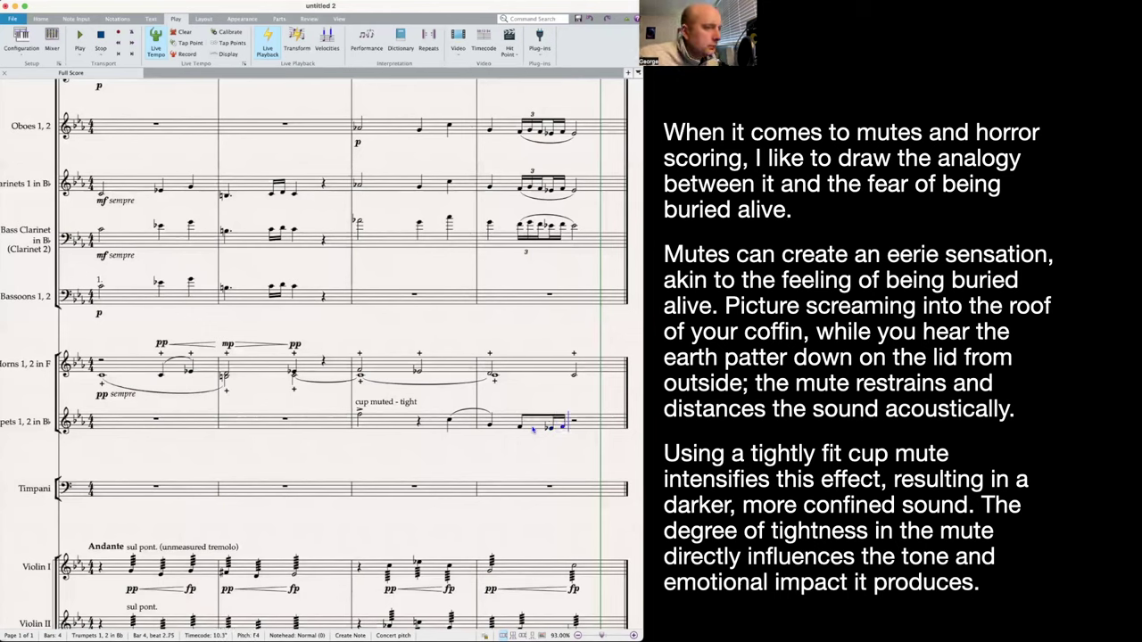
{"action": "key", "text": "e"}
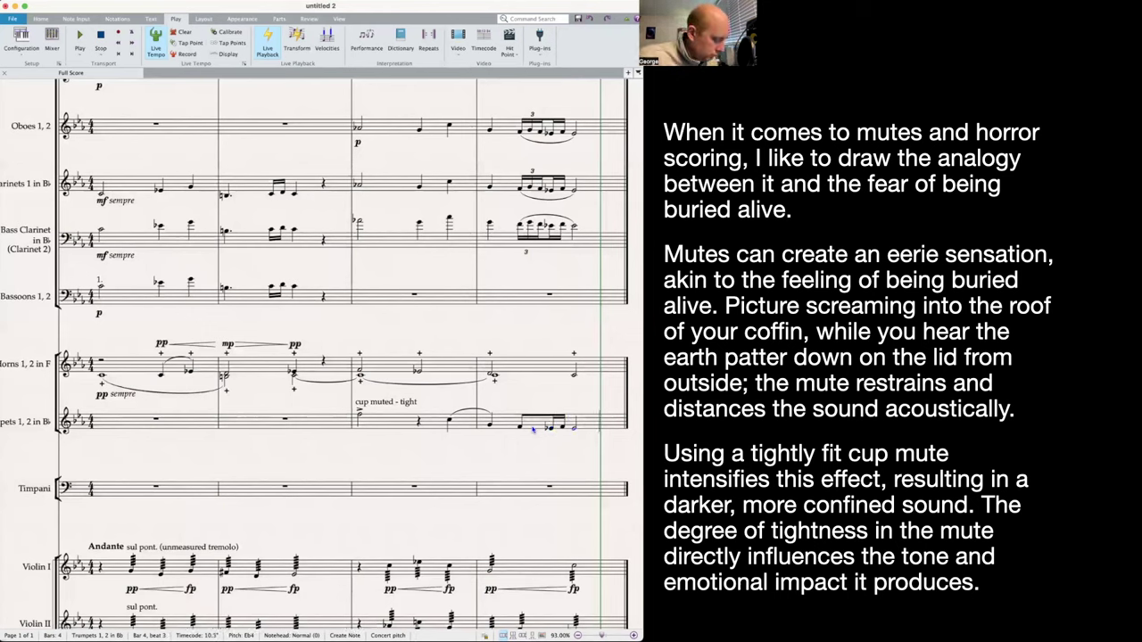
{"action": "key", "text": "Escape"}
{"action": "left_click", "coordinate": [541, 437]}
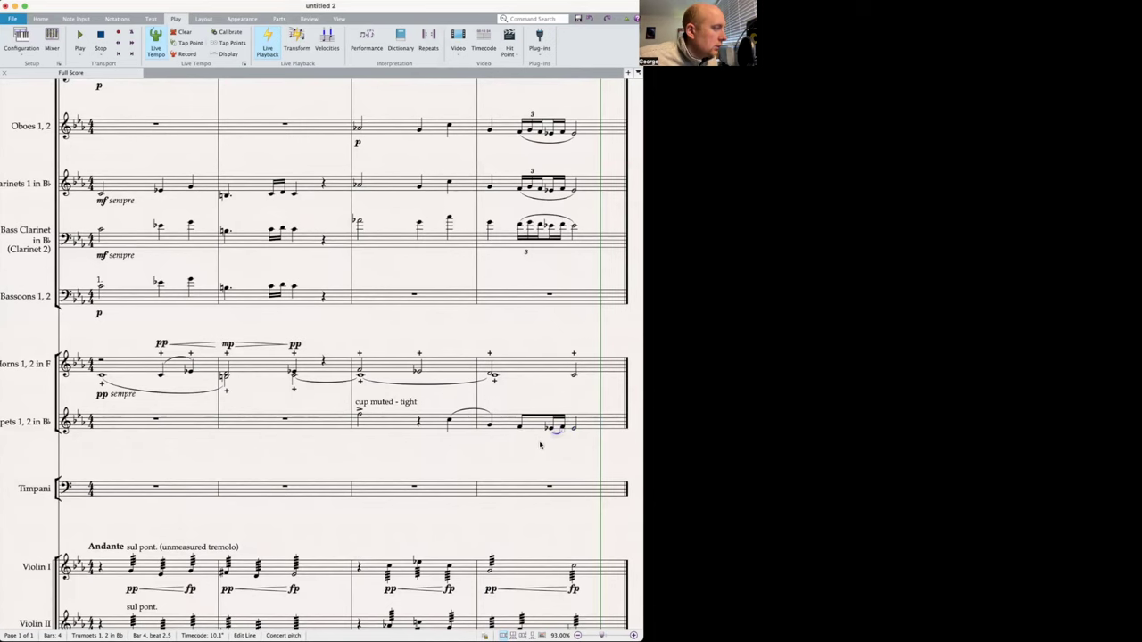
{"action": "key", "text": "Escape"}
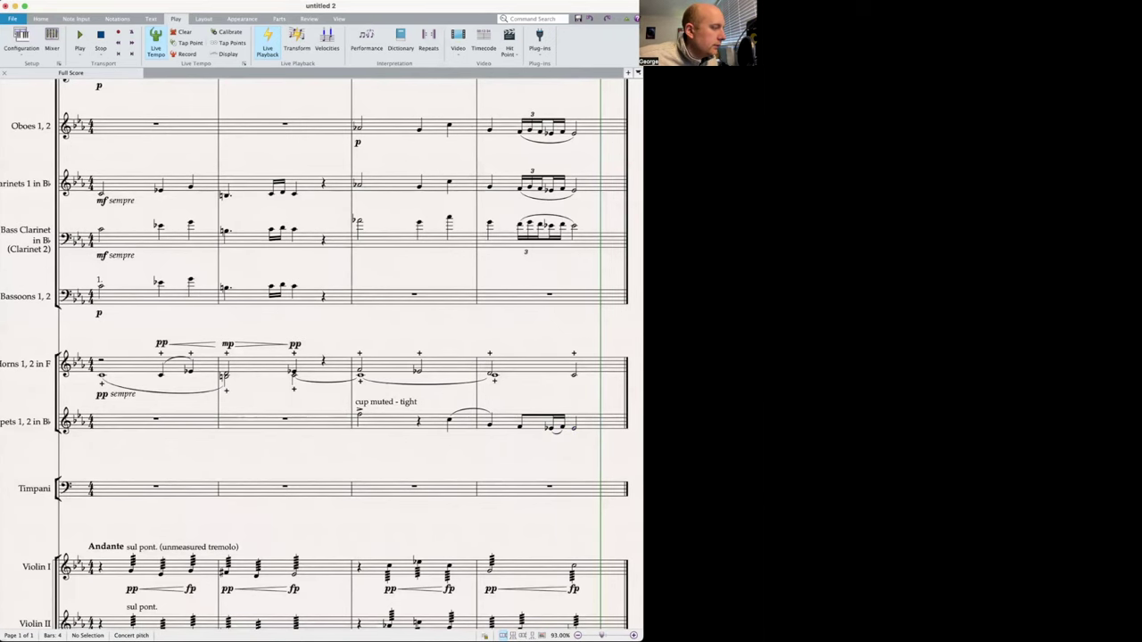
- Add a lower C4 on beat 3 of bar 3 with a slur extended to bar 4's last note
{"action": "left_click", "coordinate": [363, 426]}
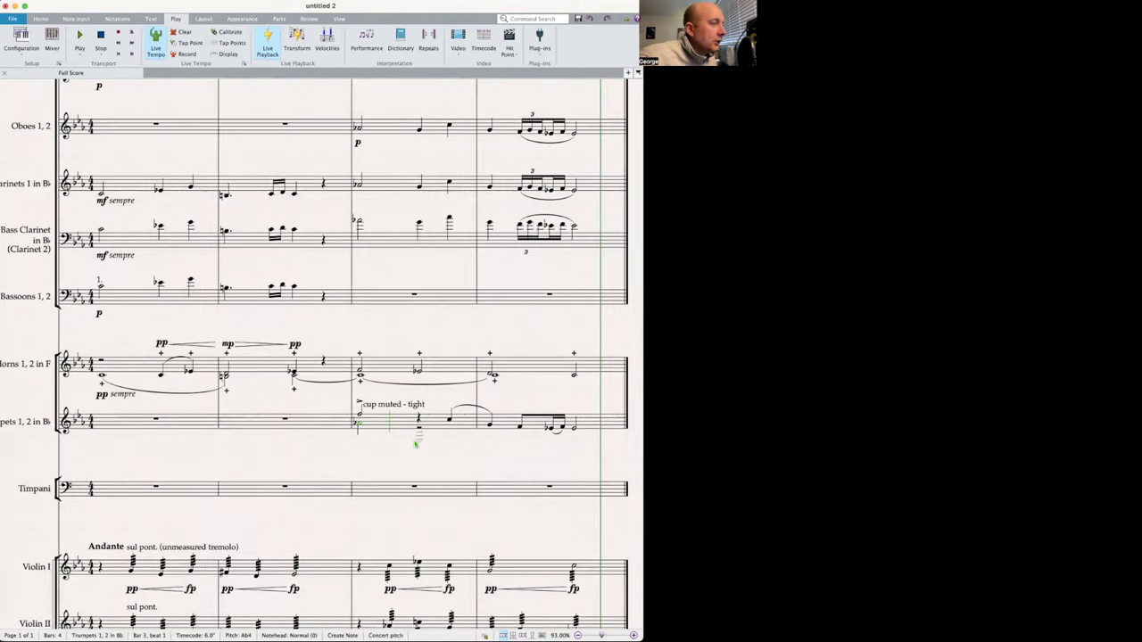
{"action": "left_click", "coordinate": [415, 442]}
{"action": "key", "text": "s"}
{"action": "key", "text": "space"}
{"action": "left_click", "coordinate": [571, 434]}
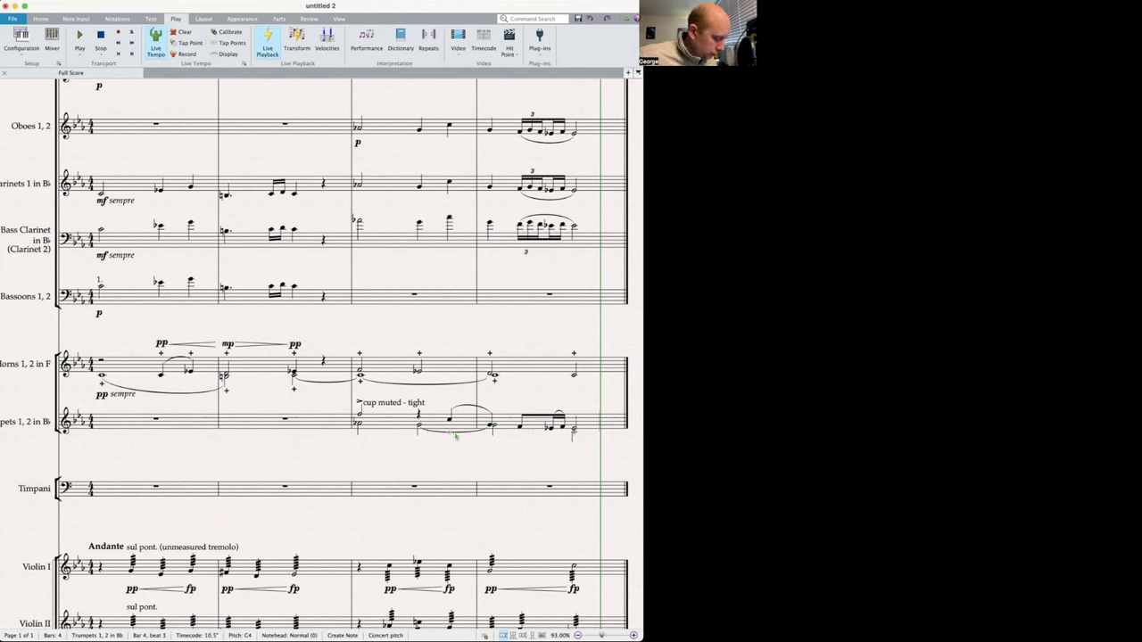
{"action": "left_click", "coordinate": [414, 431]}
{"action": "left_click", "coordinate": [419, 433]}
{"action": "key", "text": "space"}
{"action": "key", "text": "space"}
{"action": "key", "text": "space"}
{"action": "key", "text": "space"}
- Move the fp under the first trumpet note of bar 3 into voice 1
{"action": "left_click", "coordinate": [361, 425]}
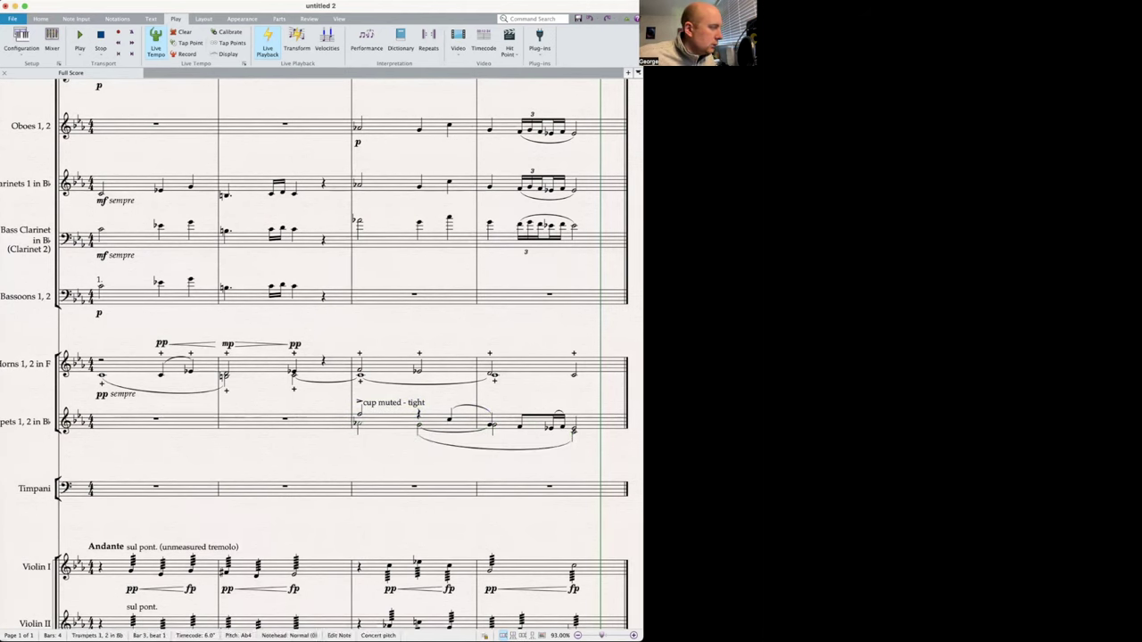
{"action": "left_click", "coordinate": [359, 445]}
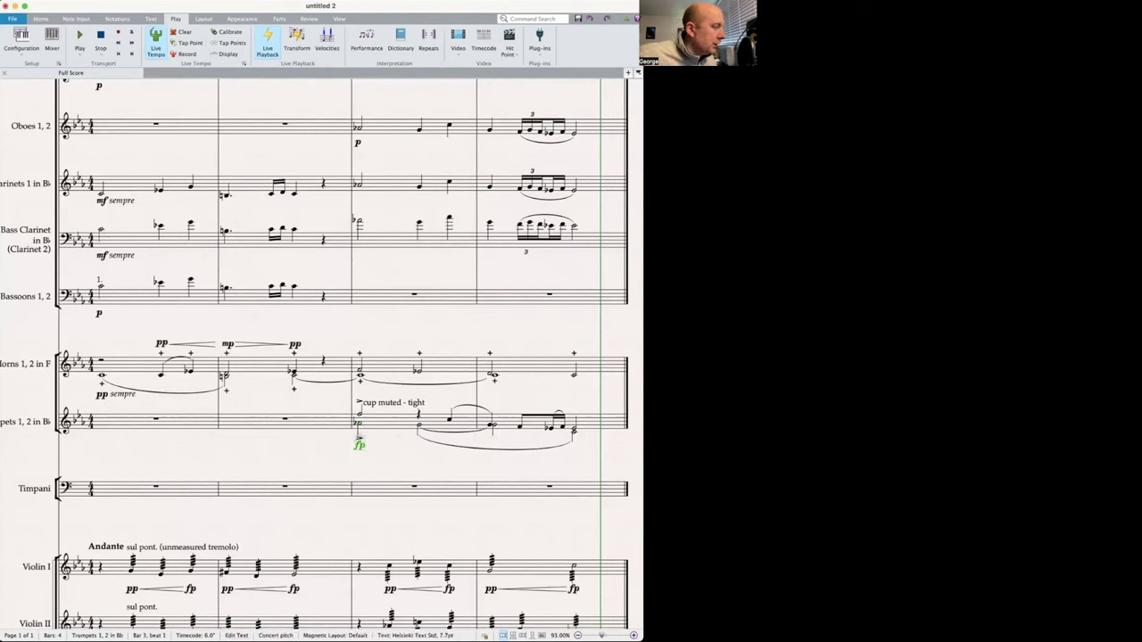
{"action": "key", "text": "alt+1"}
{"action": "left_click_drag", "start_coordinate": [350, 409], "coordinate": [382, 428]}
{"action": "key", "text": "p"}
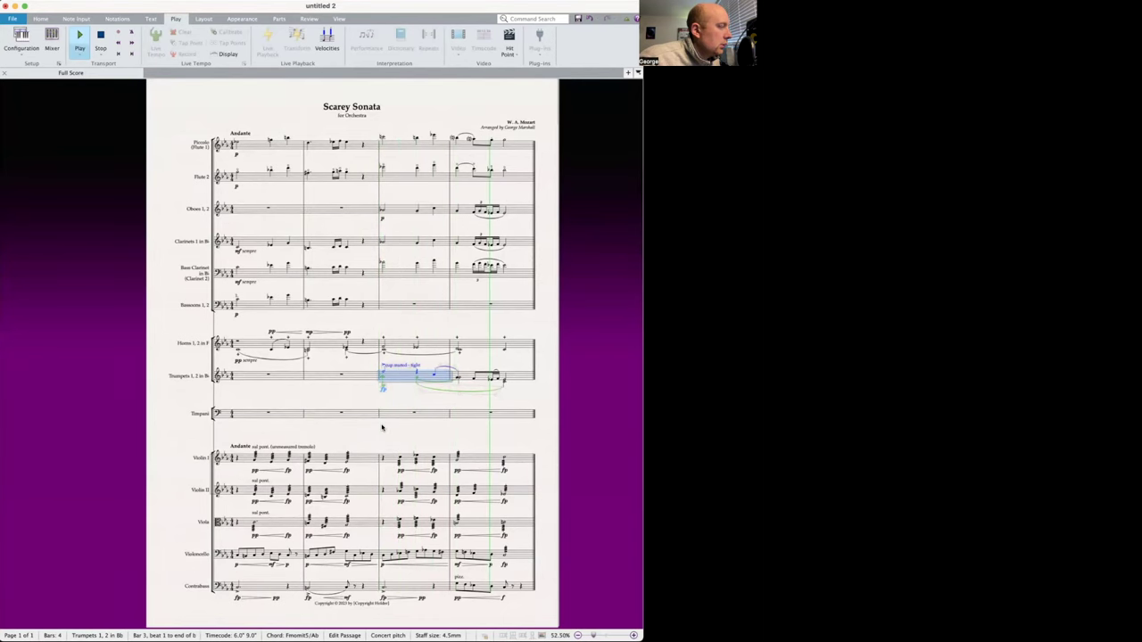
{"action": "key", "text": "Escape"}
{"action": "key", "text": "super+equal"}
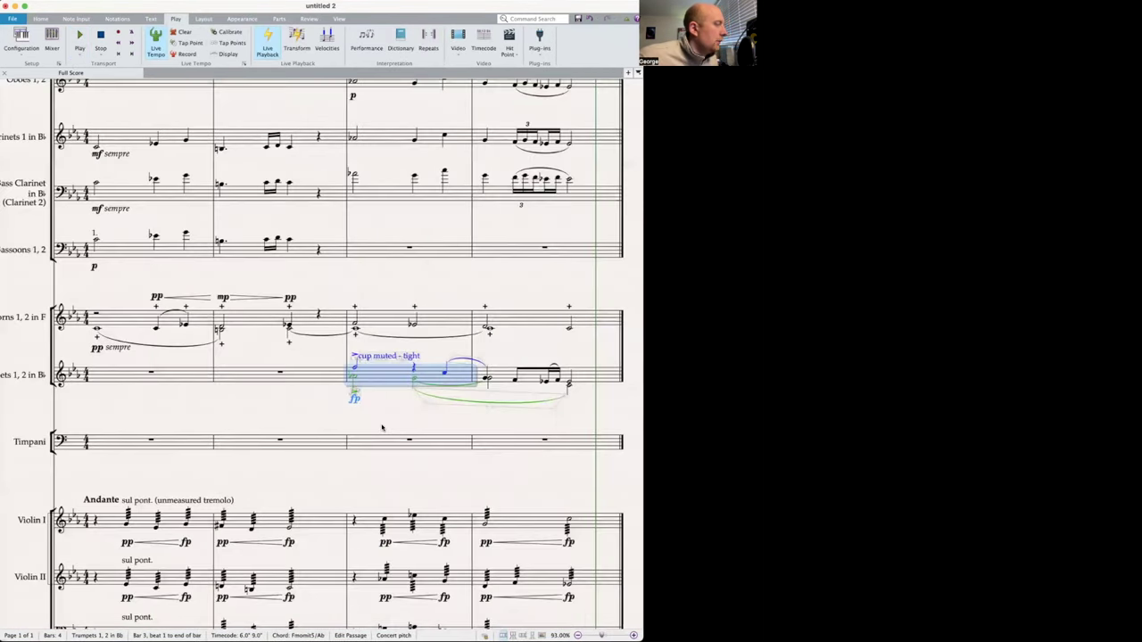
{"action": "left_click", "coordinate": [384, 321], "text": "shift"}
{"action": "key", "text": "super+minus"}
{"action": "key", "text": "p"}
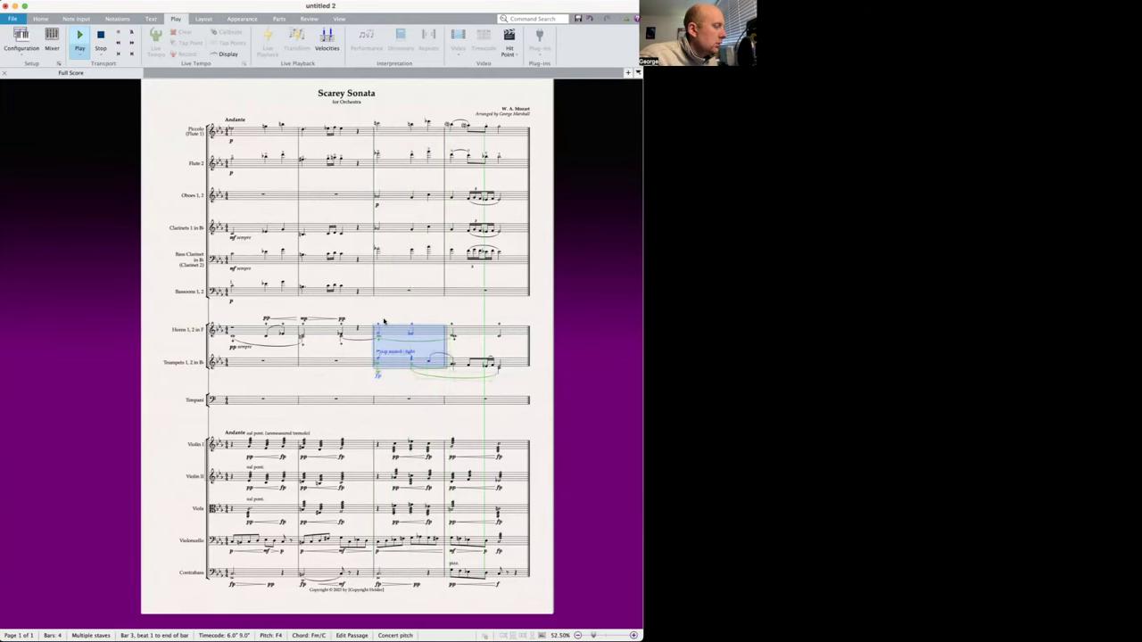
{"action": "key", "text": "space"}
{"action": "scroll", "coordinate": [385, 321], "scroll_direction": "up", "scroll_amount": 3}
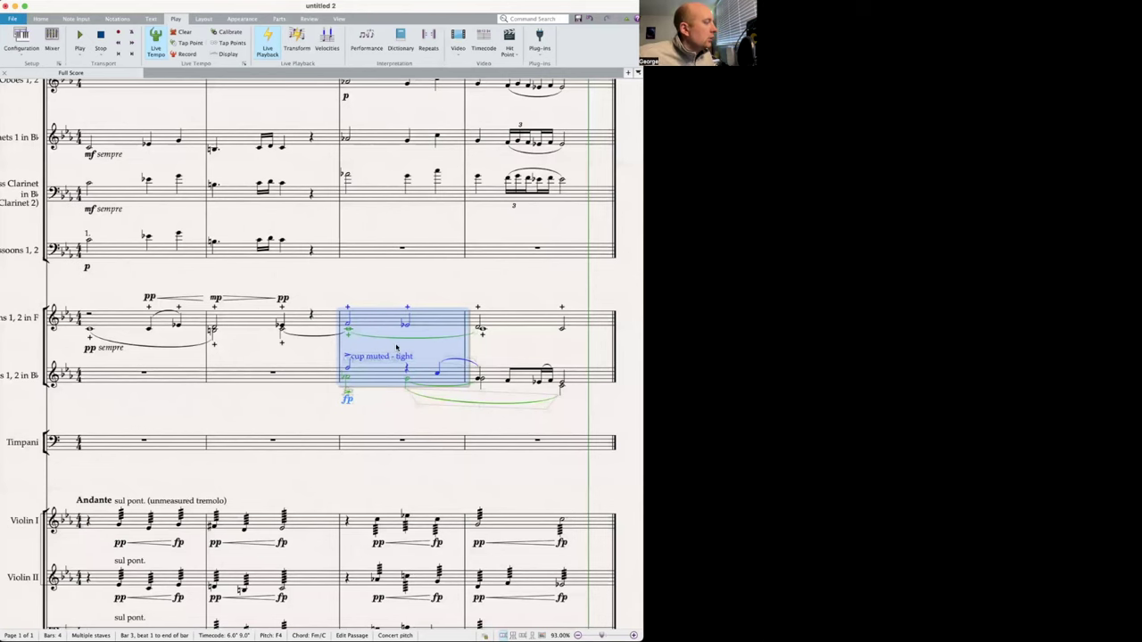
{"action": "left_click", "coordinate": [373, 382]}
{"action": "left_click", "coordinate": [373, 319], "text": "super"}
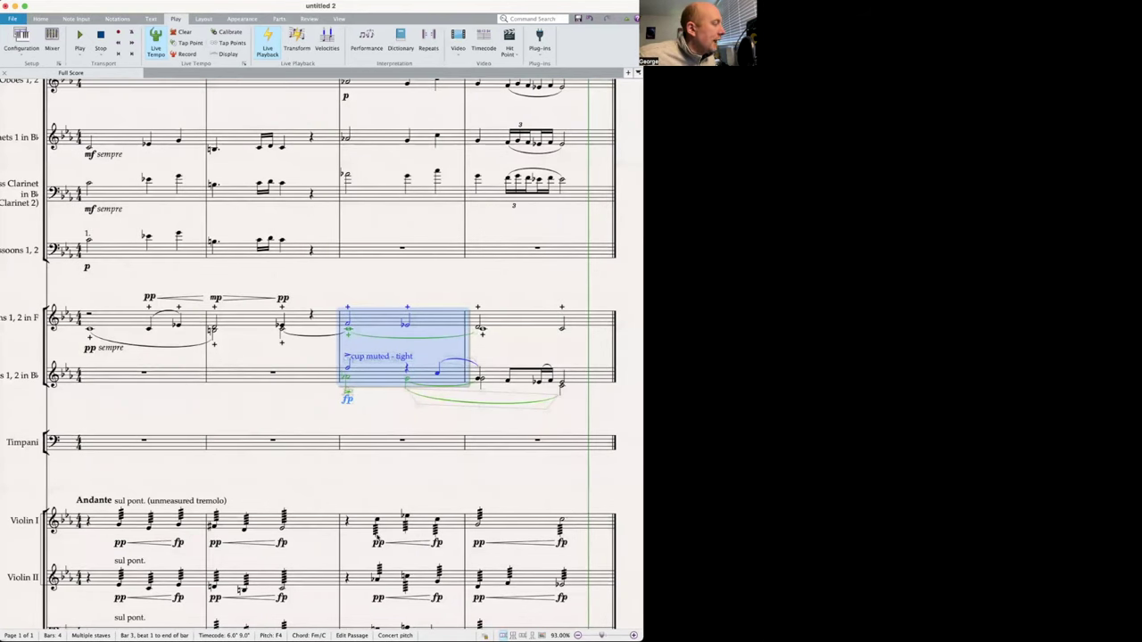
{"action": "left_click", "coordinate": [361, 527], "text": "super"}
{"action": "scroll", "coordinate": [363, 457], "scroll_direction": "down", "scroll_amount": 3}
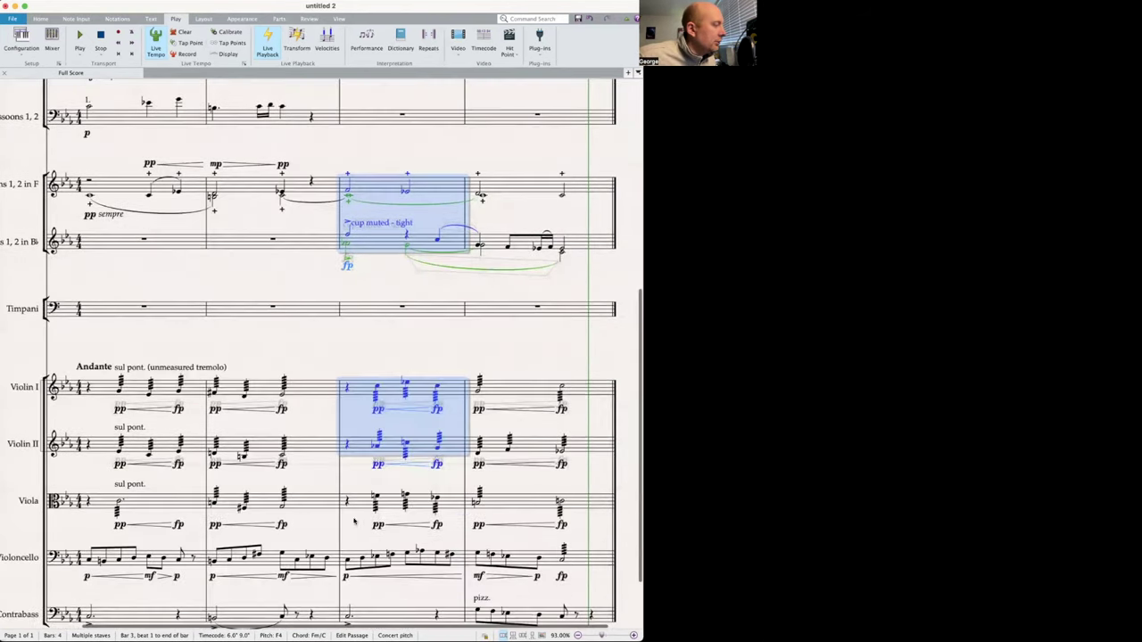
{"action": "key", "text": "Escape"}
{"action": "left_click", "coordinate": [357, 187]}
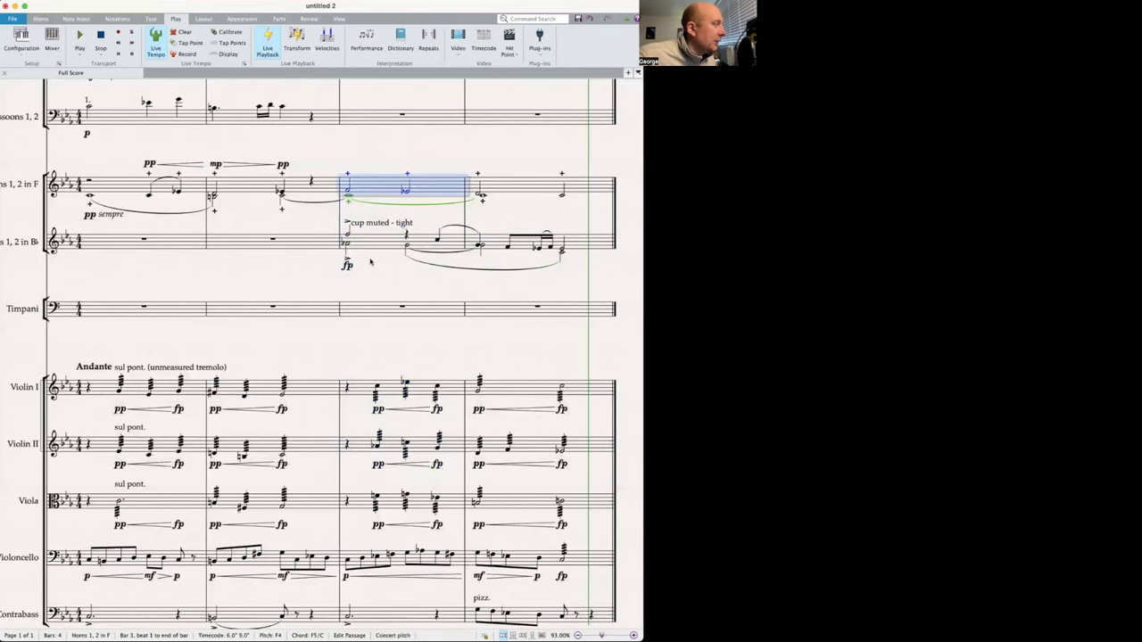
{"action": "scroll", "coordinate": [403, 531], "scroll_direction": "down", "scroll_amount": 2}
{"action": "left_click", "coordinate": [411, 515], "text": "shift"}
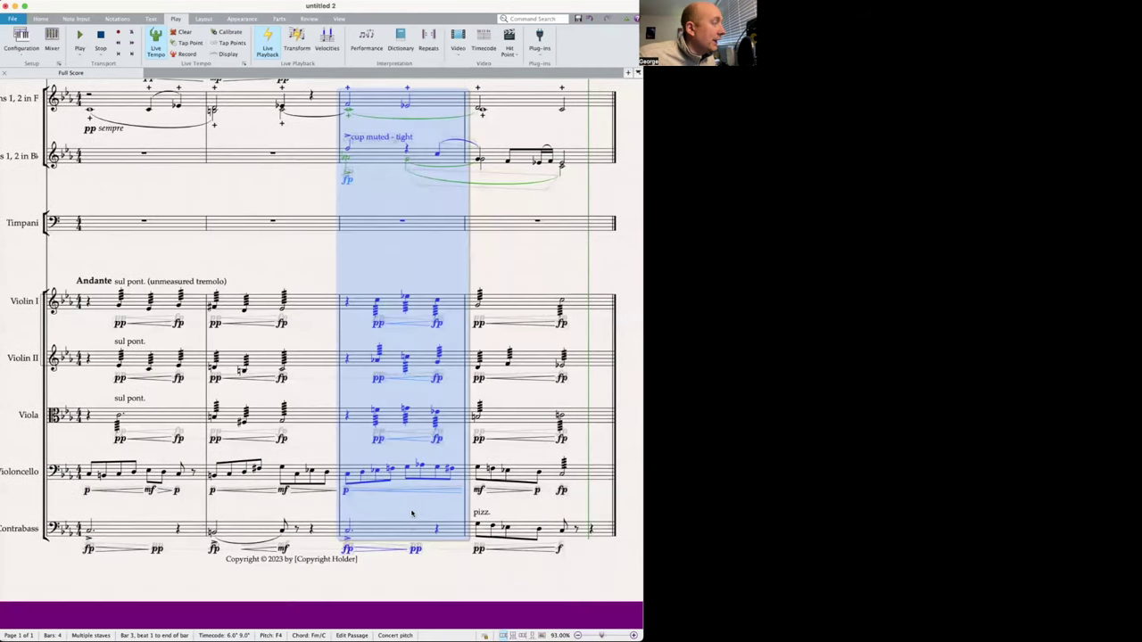
{"action": "scroll", "coordinate": [411, 509], "scroll_direction": "up", "scroll_amount": 2}
{"action": "scroll", "coordinate": [410, 508], "scroll_direction": "right", "scroll_amount": 1}
{"action": "scroll", "coordinate": [410, 506], "scroll_direction": "down", "scroll_amount": 1}
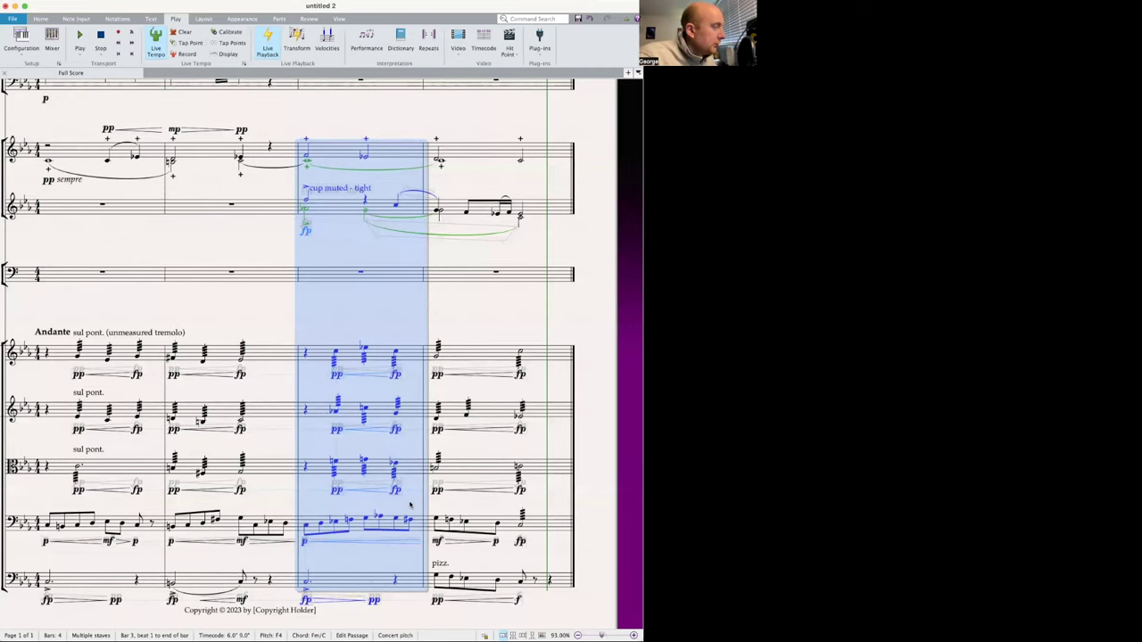
{"action": "key", "text": "space"}
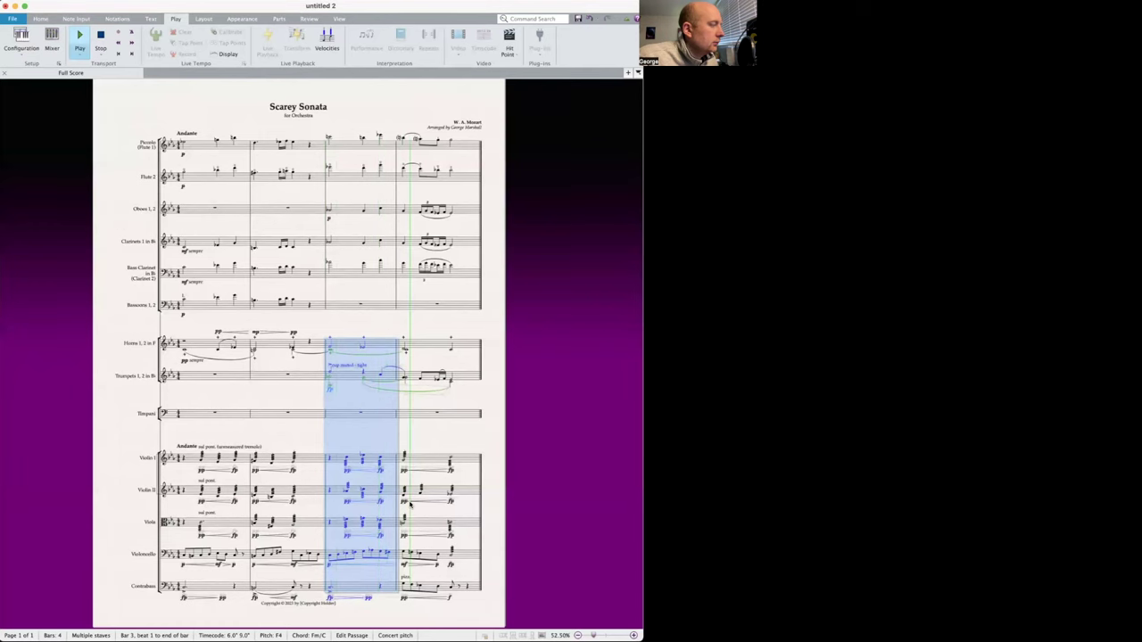
{"action": "key", "text": "space"}
{"action": "scroll", "coordinate": [410, 504], "scroll_direction": "up", "scroll_amount": 3}
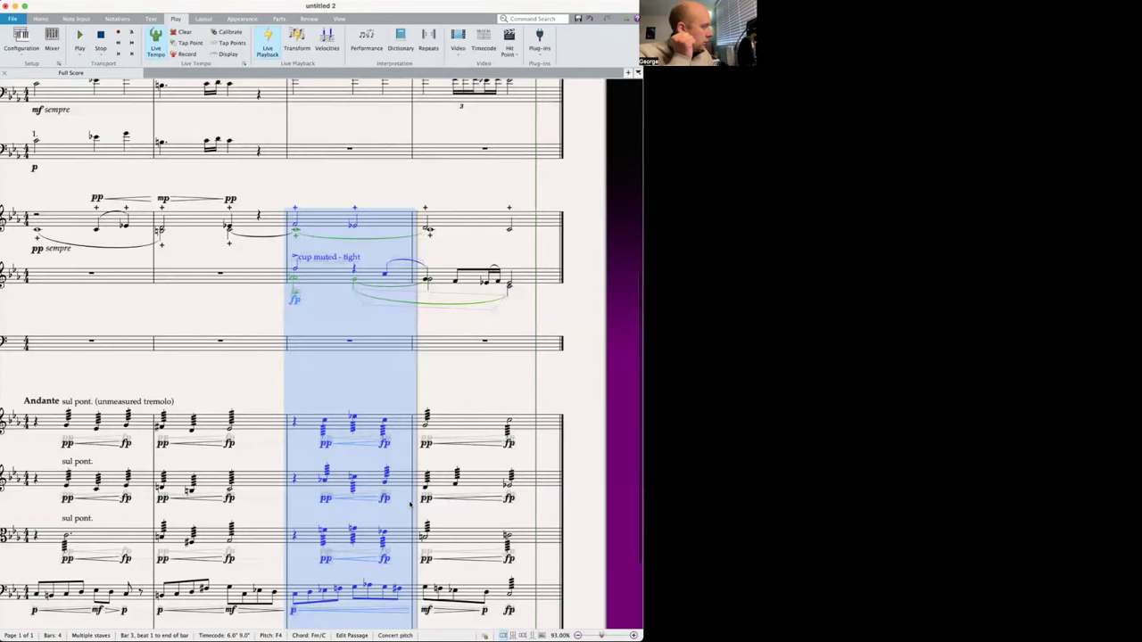
{"action": "left_click", "coordinate": [296, 273]}
{"action": "scroll", "coordinate": [245, 306], "scroll_direction": "left", "scroll_amount": 3}
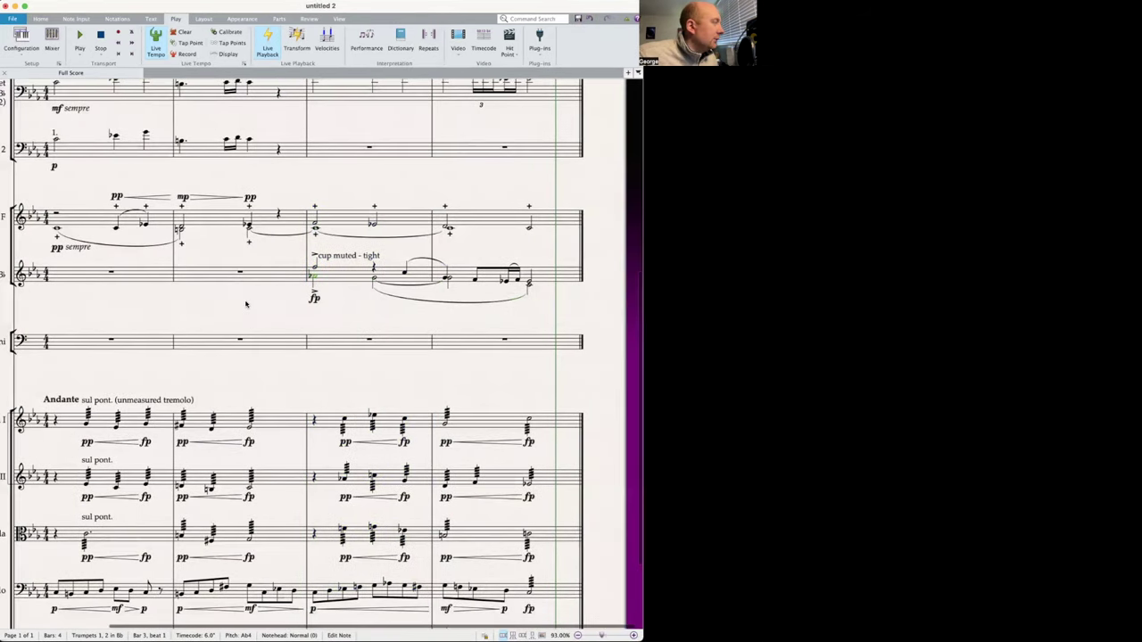
{"action": "left_click_drag", "start_coordinate": [139, 247], "coordinate": [127, 230]}
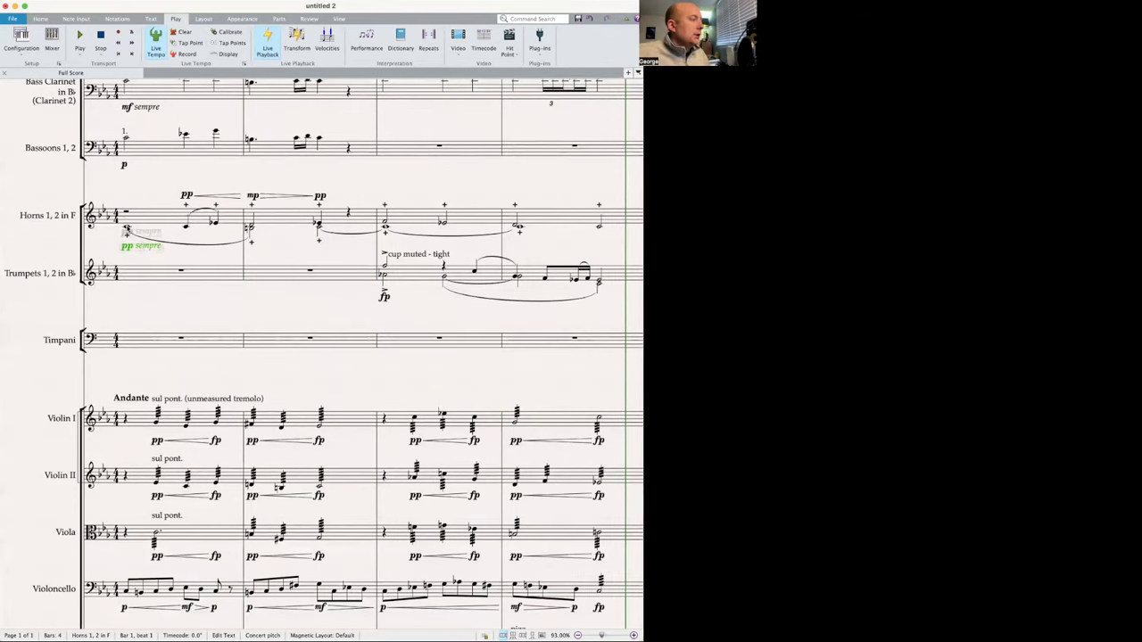
{"action": "left_click", "coordinate": [127, 230]}
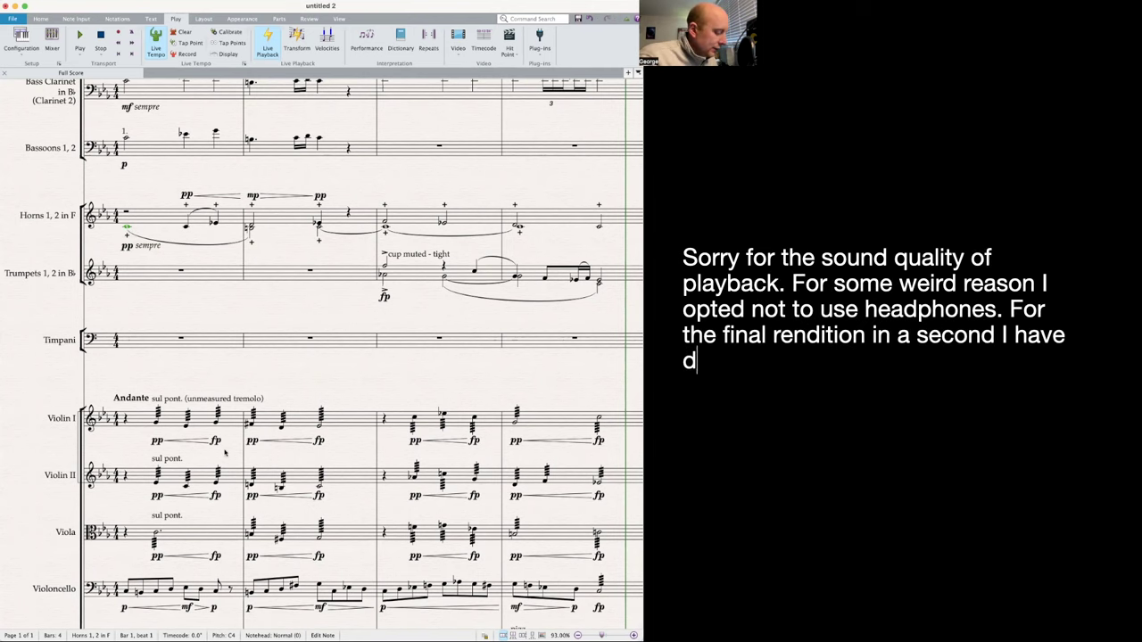
{"action": "key", "text": "super+minus"}
{"action": "key", "text": "space"}
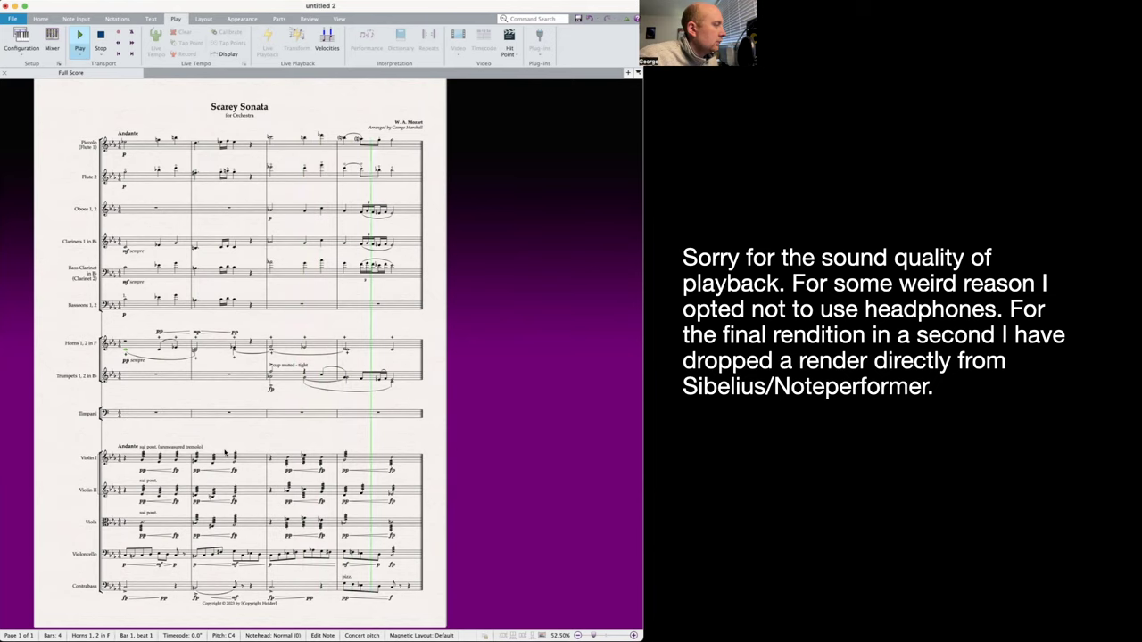
{"action": "key", "text": "space"}
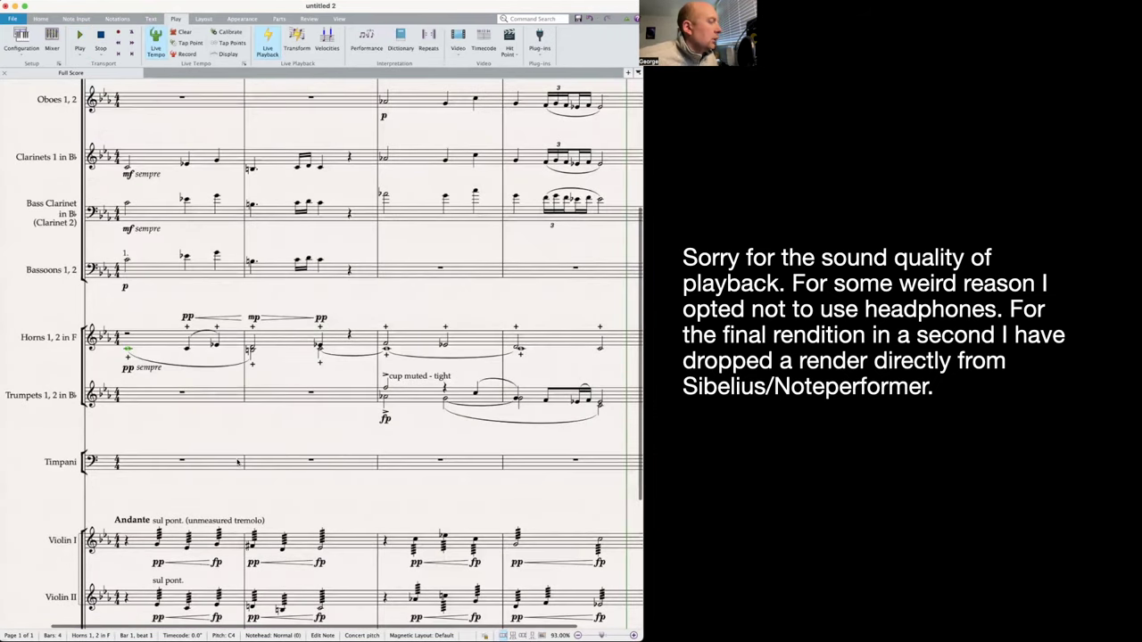
- From the viola's bar 2 F#3, add beamed eighth notes Ab3 then C4 on beat 3
{"action": "scroll", "coordinate": [238, 461], "scroll_direction": "down", "scroll_amount": 5}
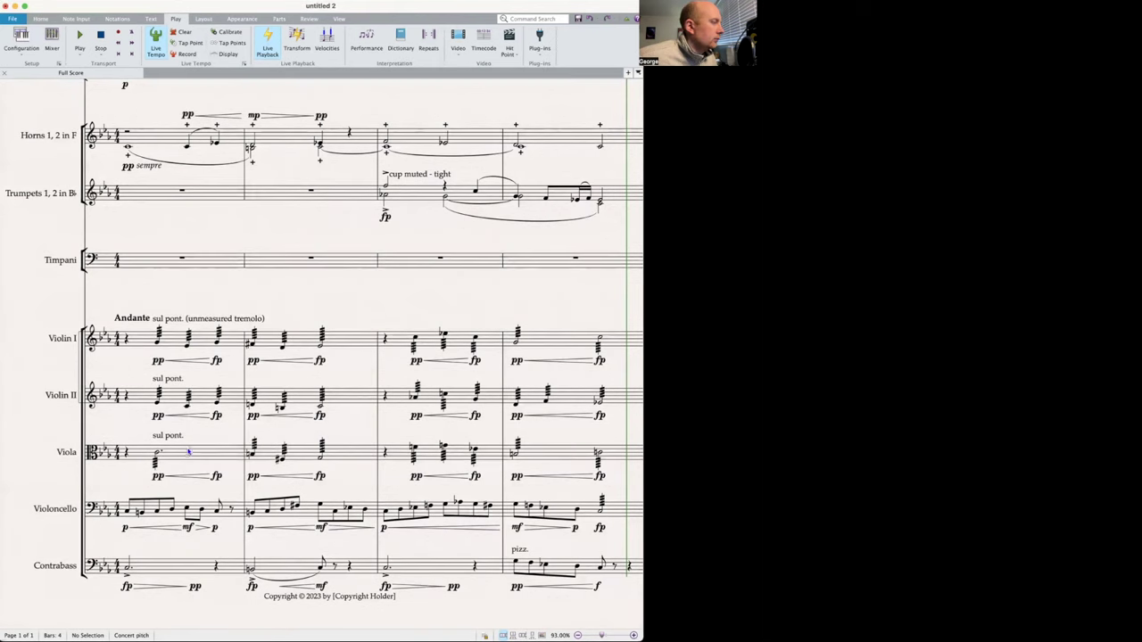
{"action": "left_click", "coordinate": [278, 461]}
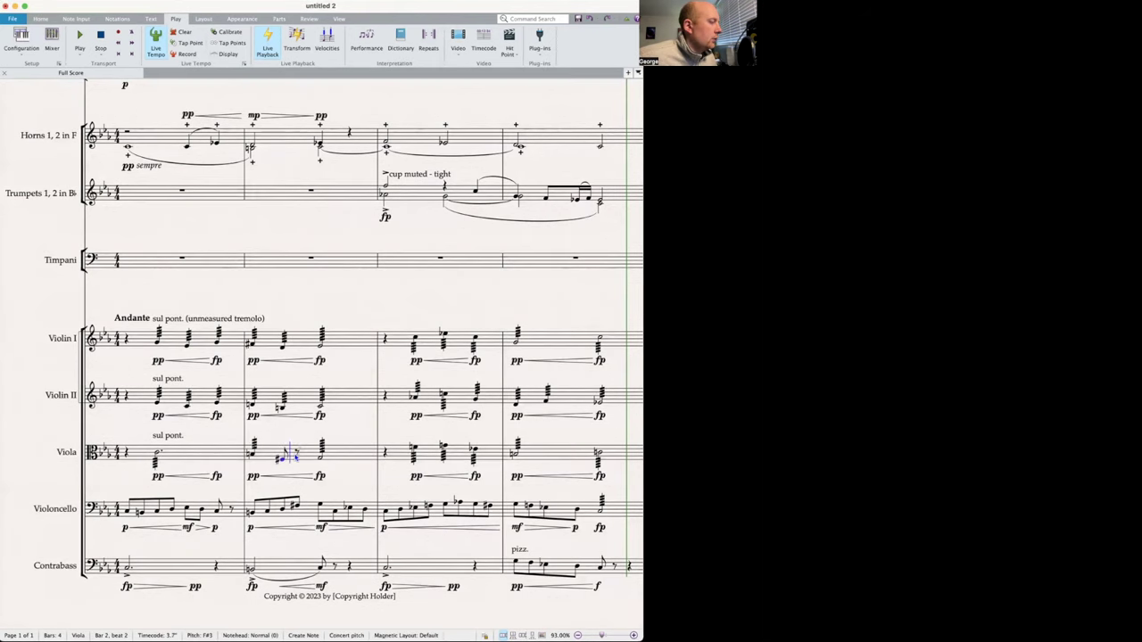
{"action": "key", "text": "Escape"}
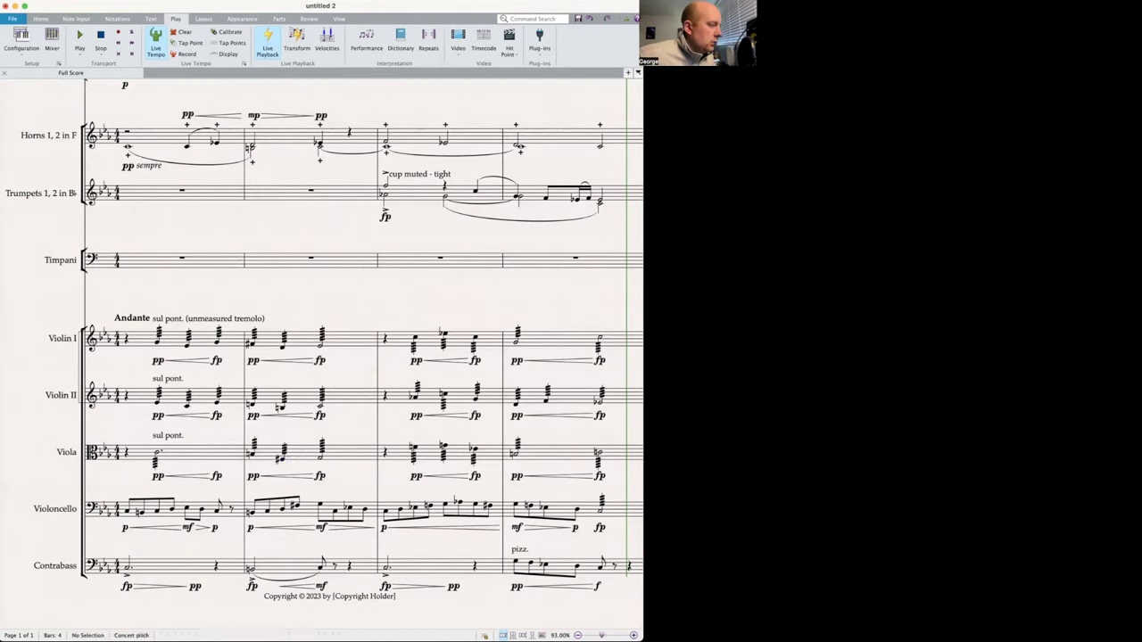
{"action": "left_click", "coordinate": [289, 459]}
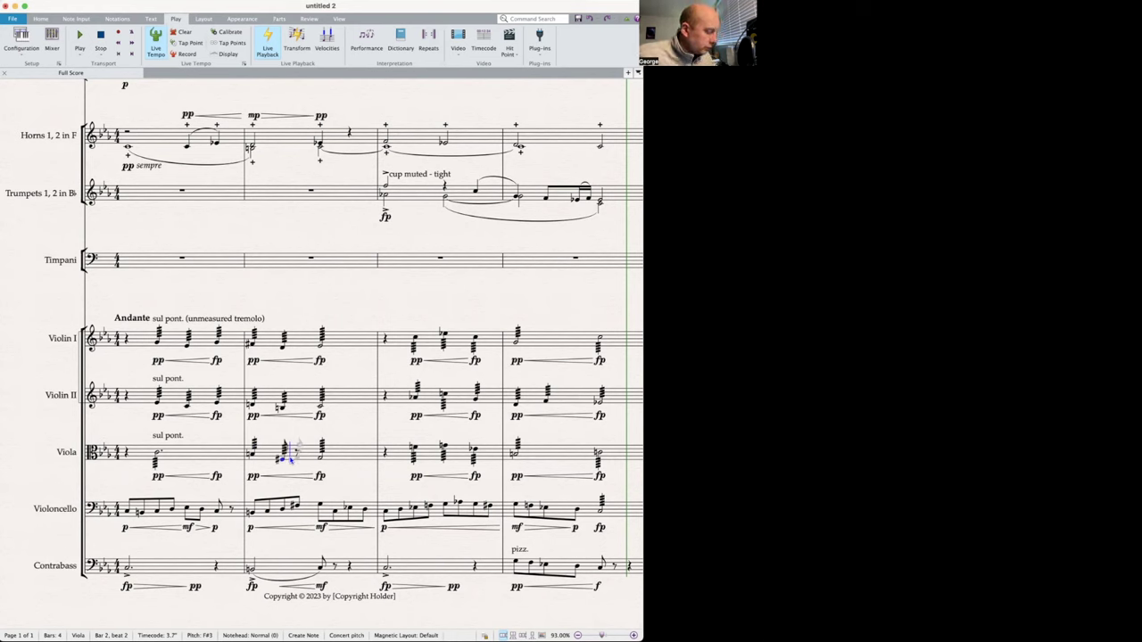
{"action": "key", "text": "a"}
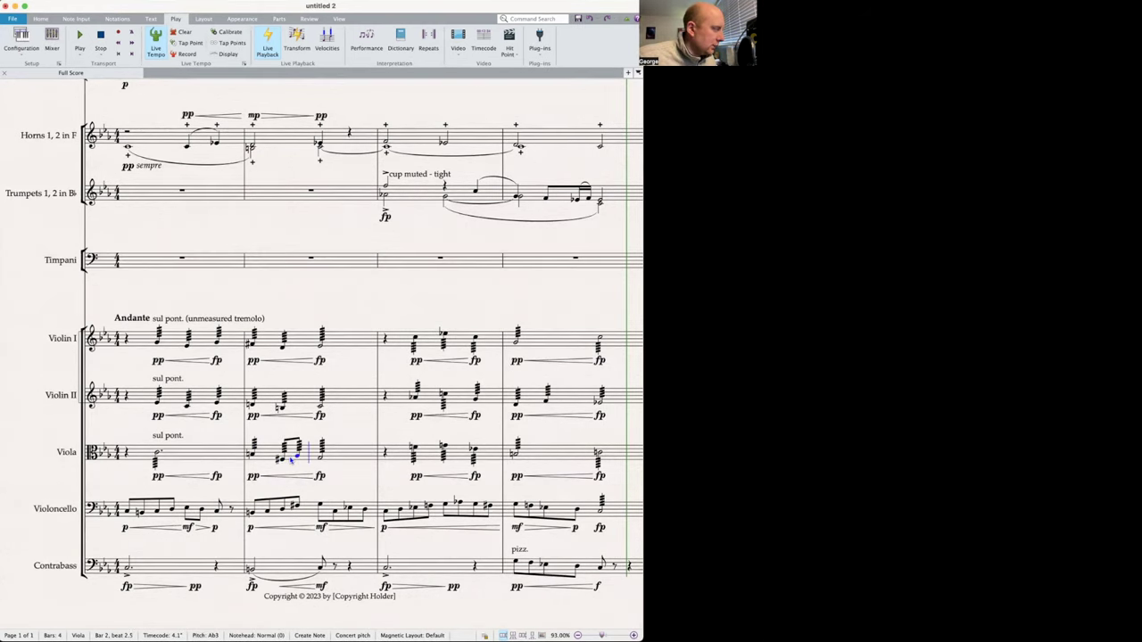
{"action": "key", "text": "c"}
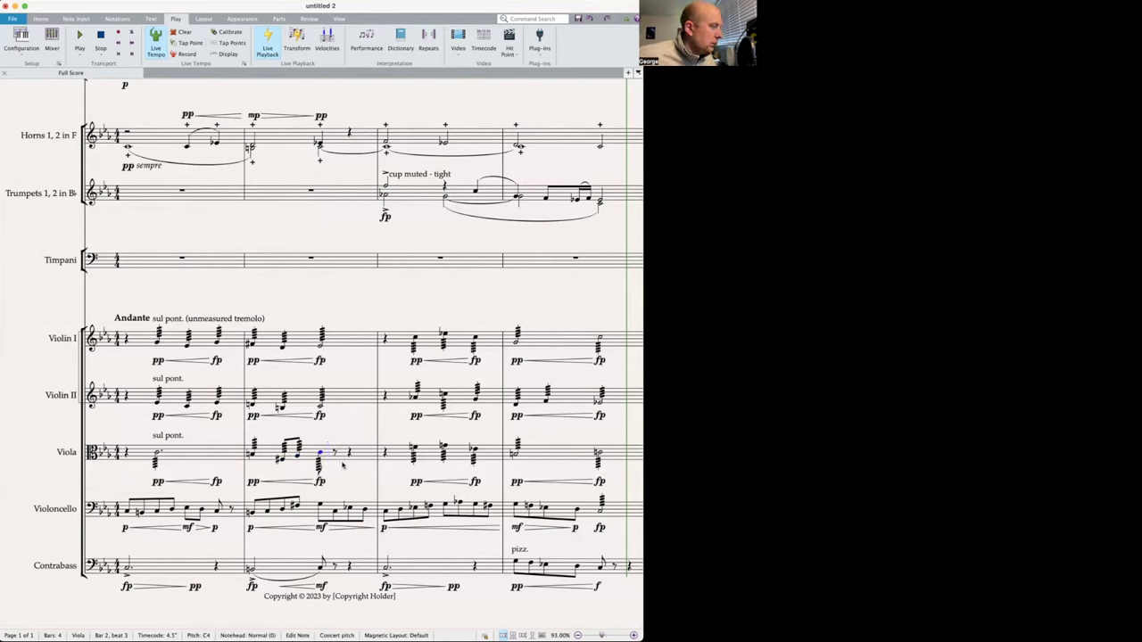
{"action": "key", "text": "Escape"}
{"action": "left_click", "coordinate": [265, 348]}
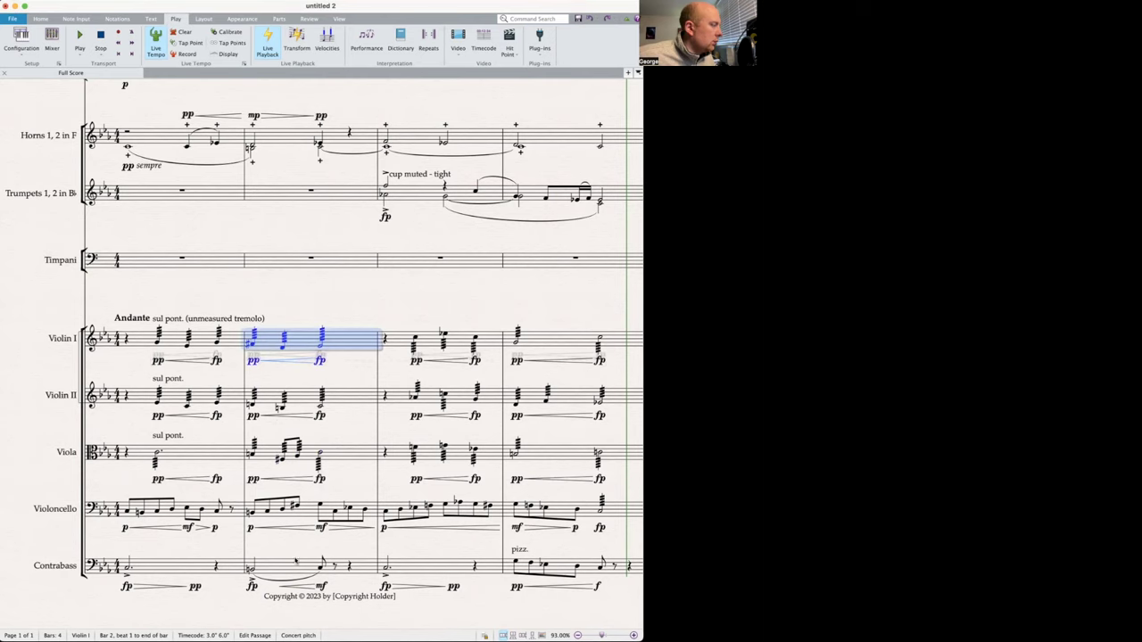
{"action": "left_click", "coordinate": [289, 565], "text": "shift"}
{"action": "key", "text": "p"}
{"action": "scroll", "coordinate": [290, 566], "scroll_direction": "down", "scroll_amount": 5}
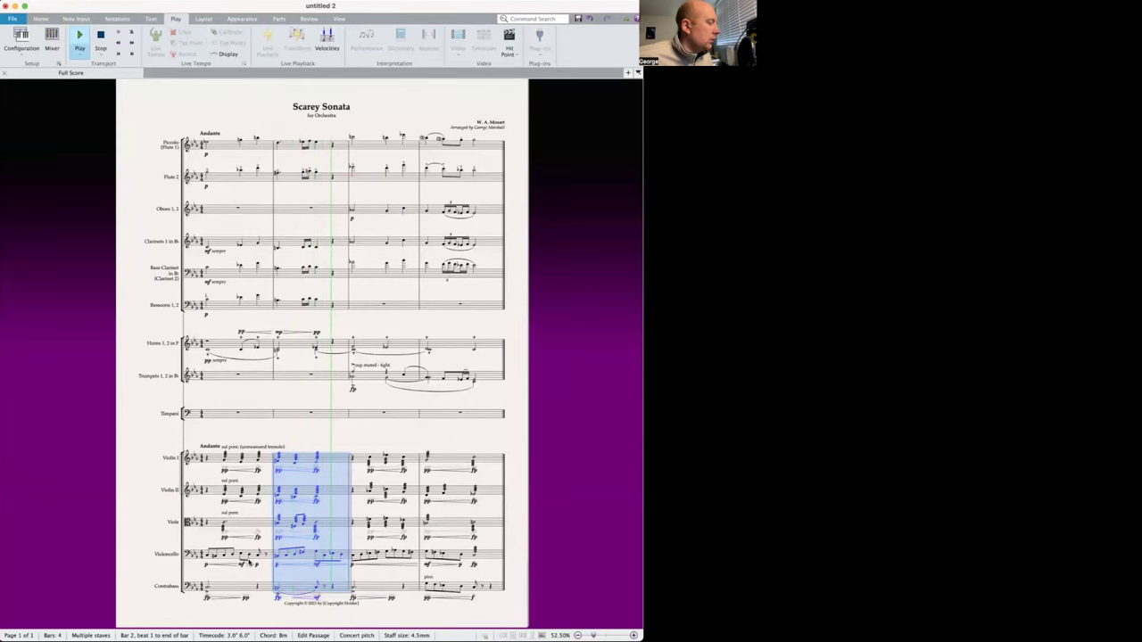
{"action": "key", "text": "Escape"}
{"action": "key", "text": "Escape"}
{"action": "scroll", "coordinate": [242, 571], "scroll_direction": "up", "scroll_amount": 5}
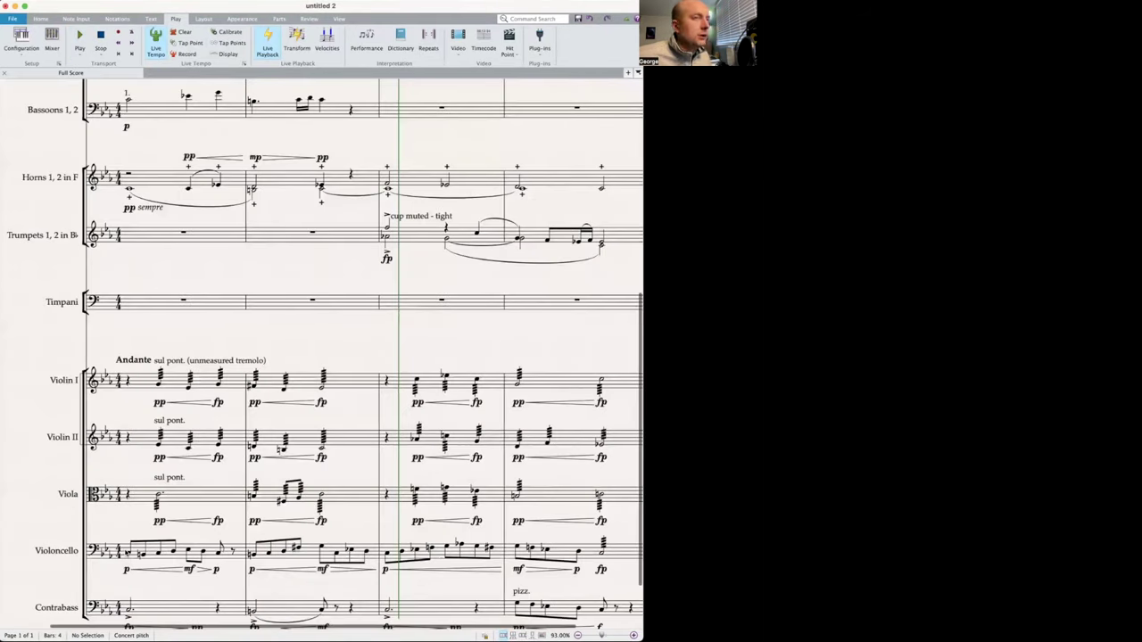
{"action": "left_click", "coordinate": [127, 551]}
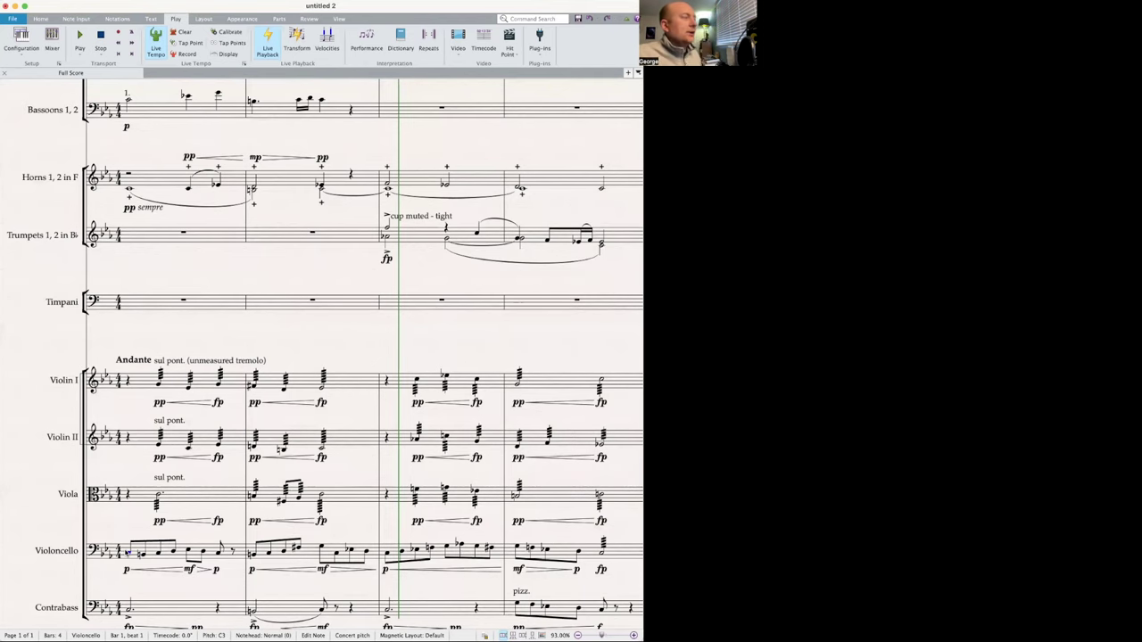
{"action": "key", "text": "space"}
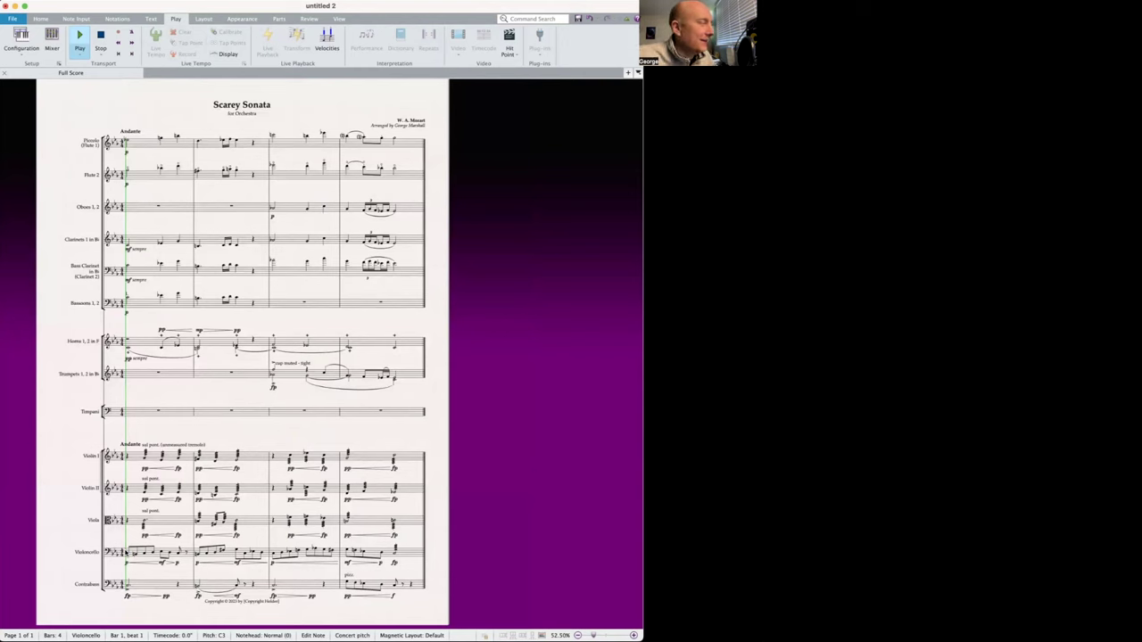